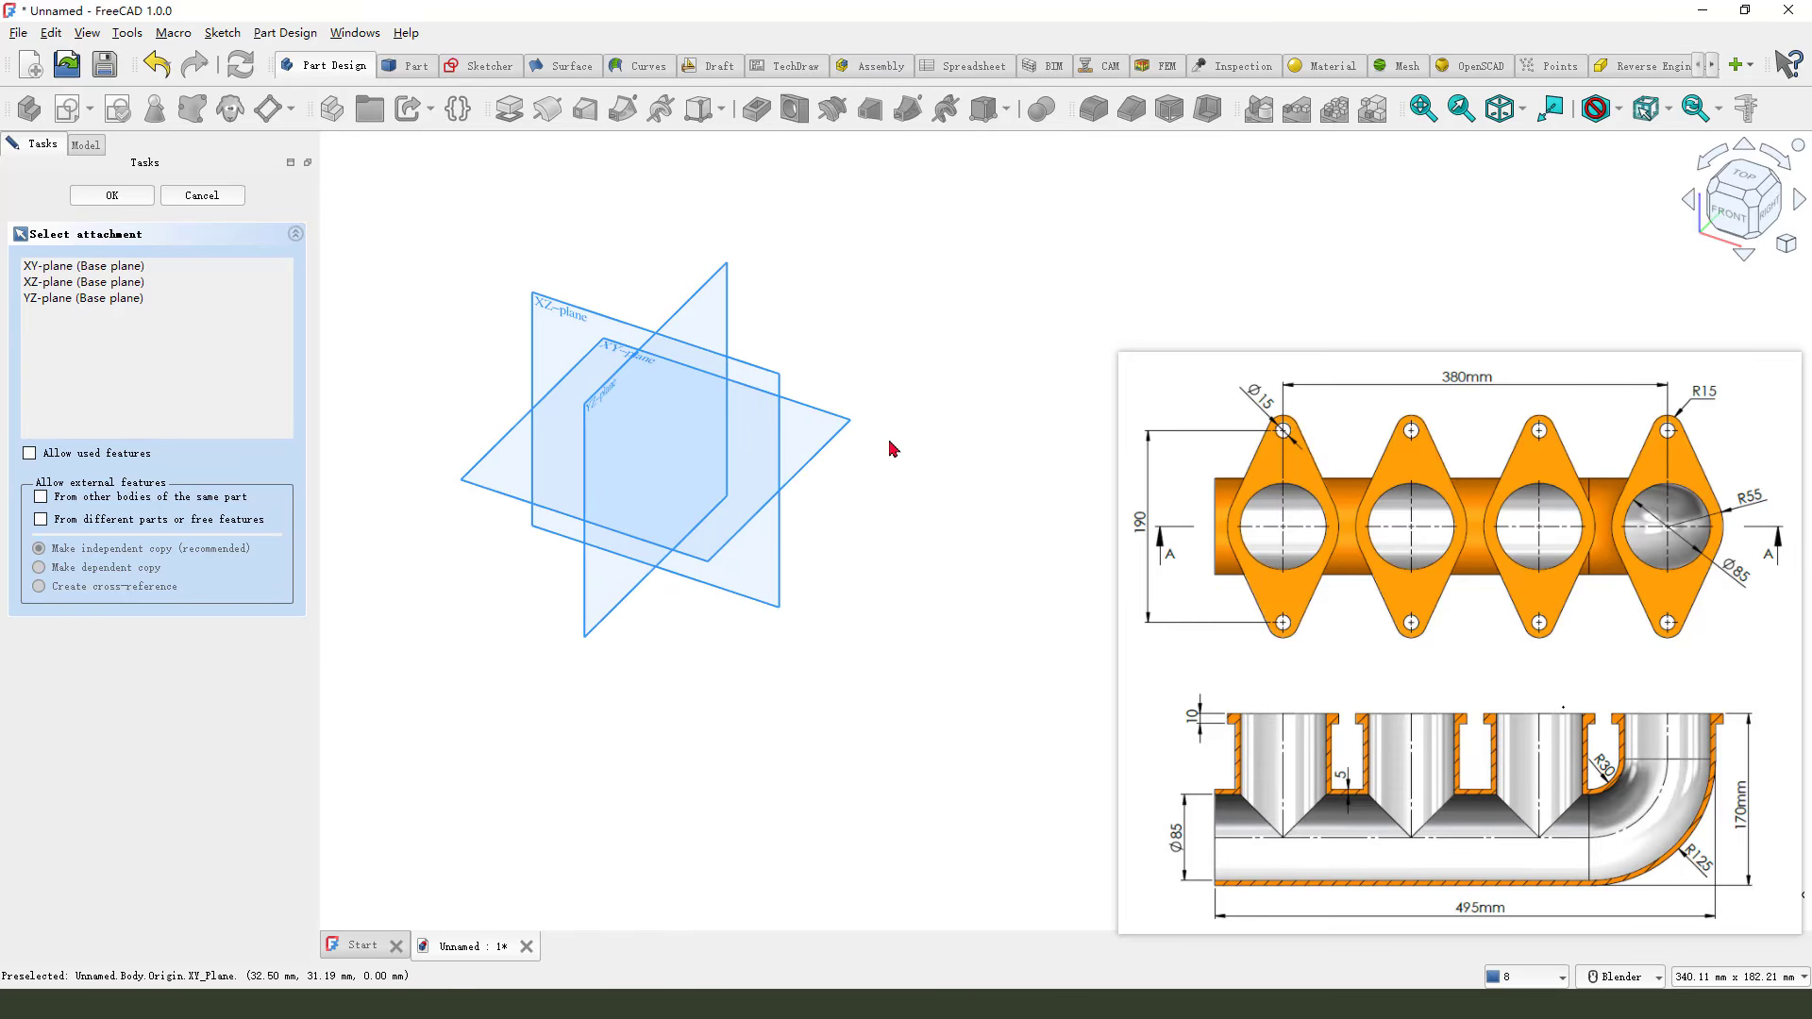
On the XZ plane, sketch a horizontal line from the origin, a tangent arc and an upward line, aligning the arc's centre horizontally with its upper end.
{"action": "left_click", "coordinate": [544, 310]}
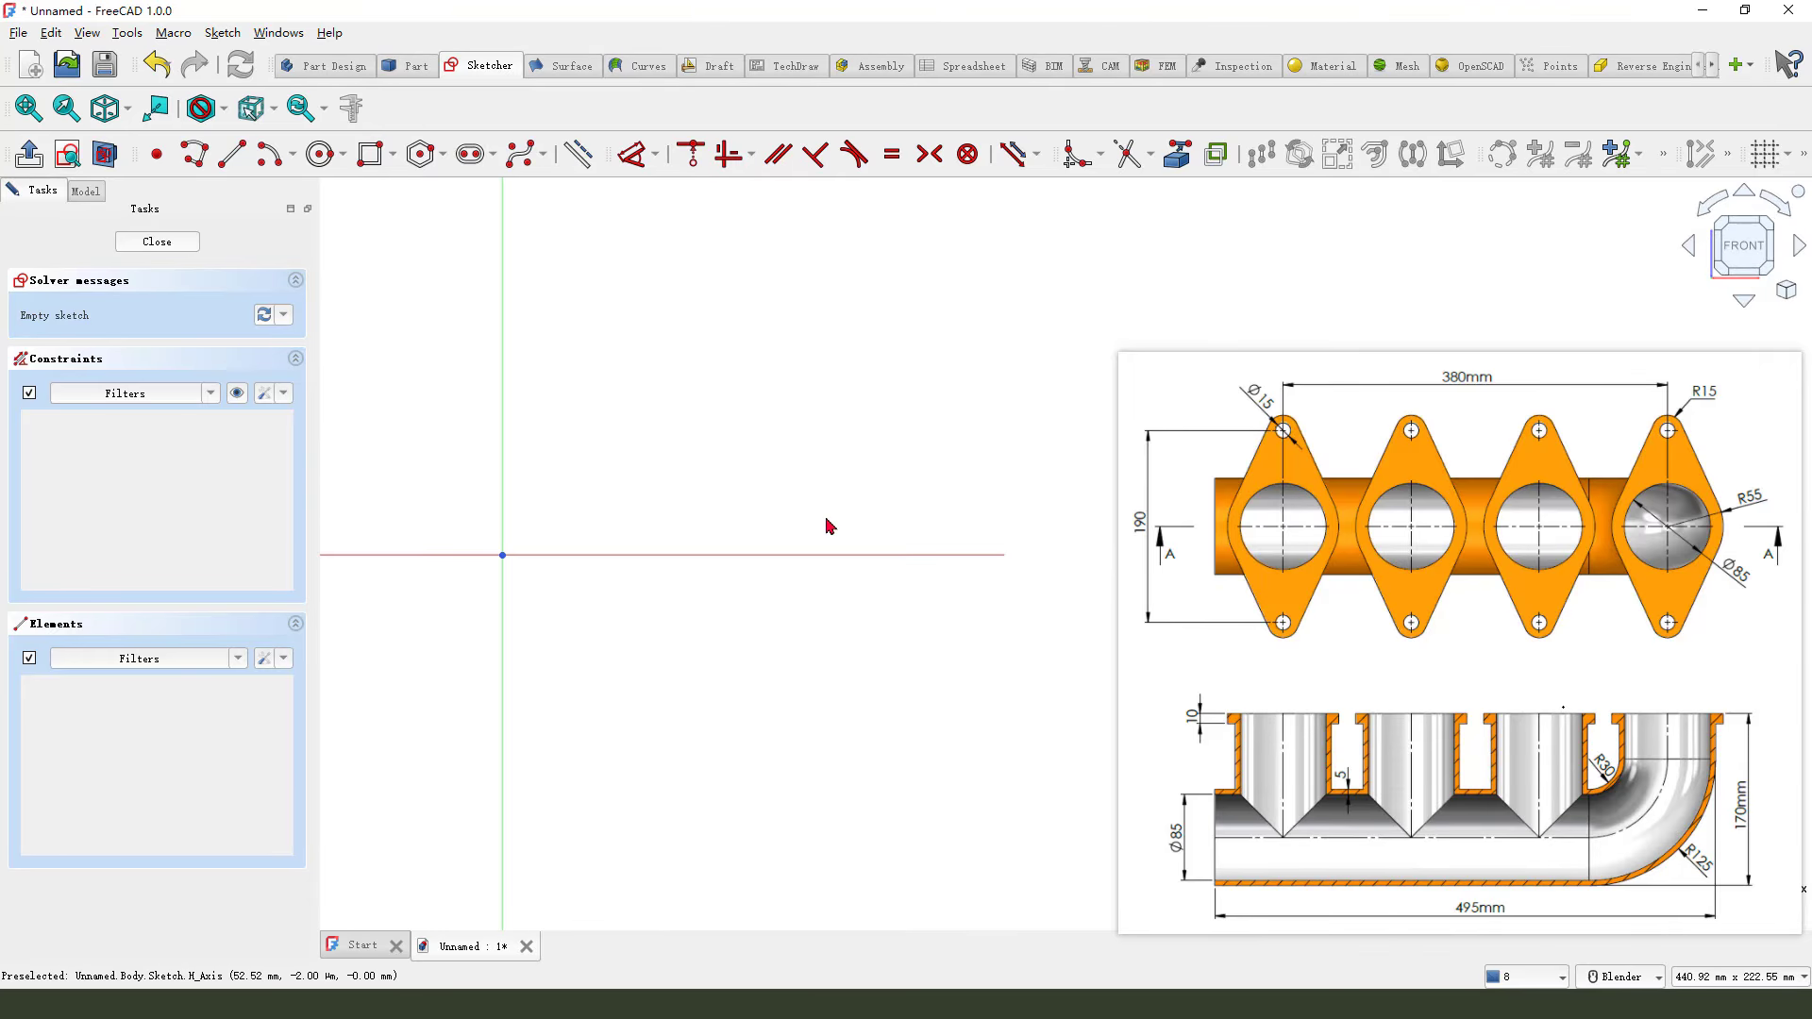
{"action": "left_click", "coordinate": [194, 154]}
{"action": "left_click", "coordinate": [502, 555]}
{"action": "left_click", "coordinate": [686, 555]}
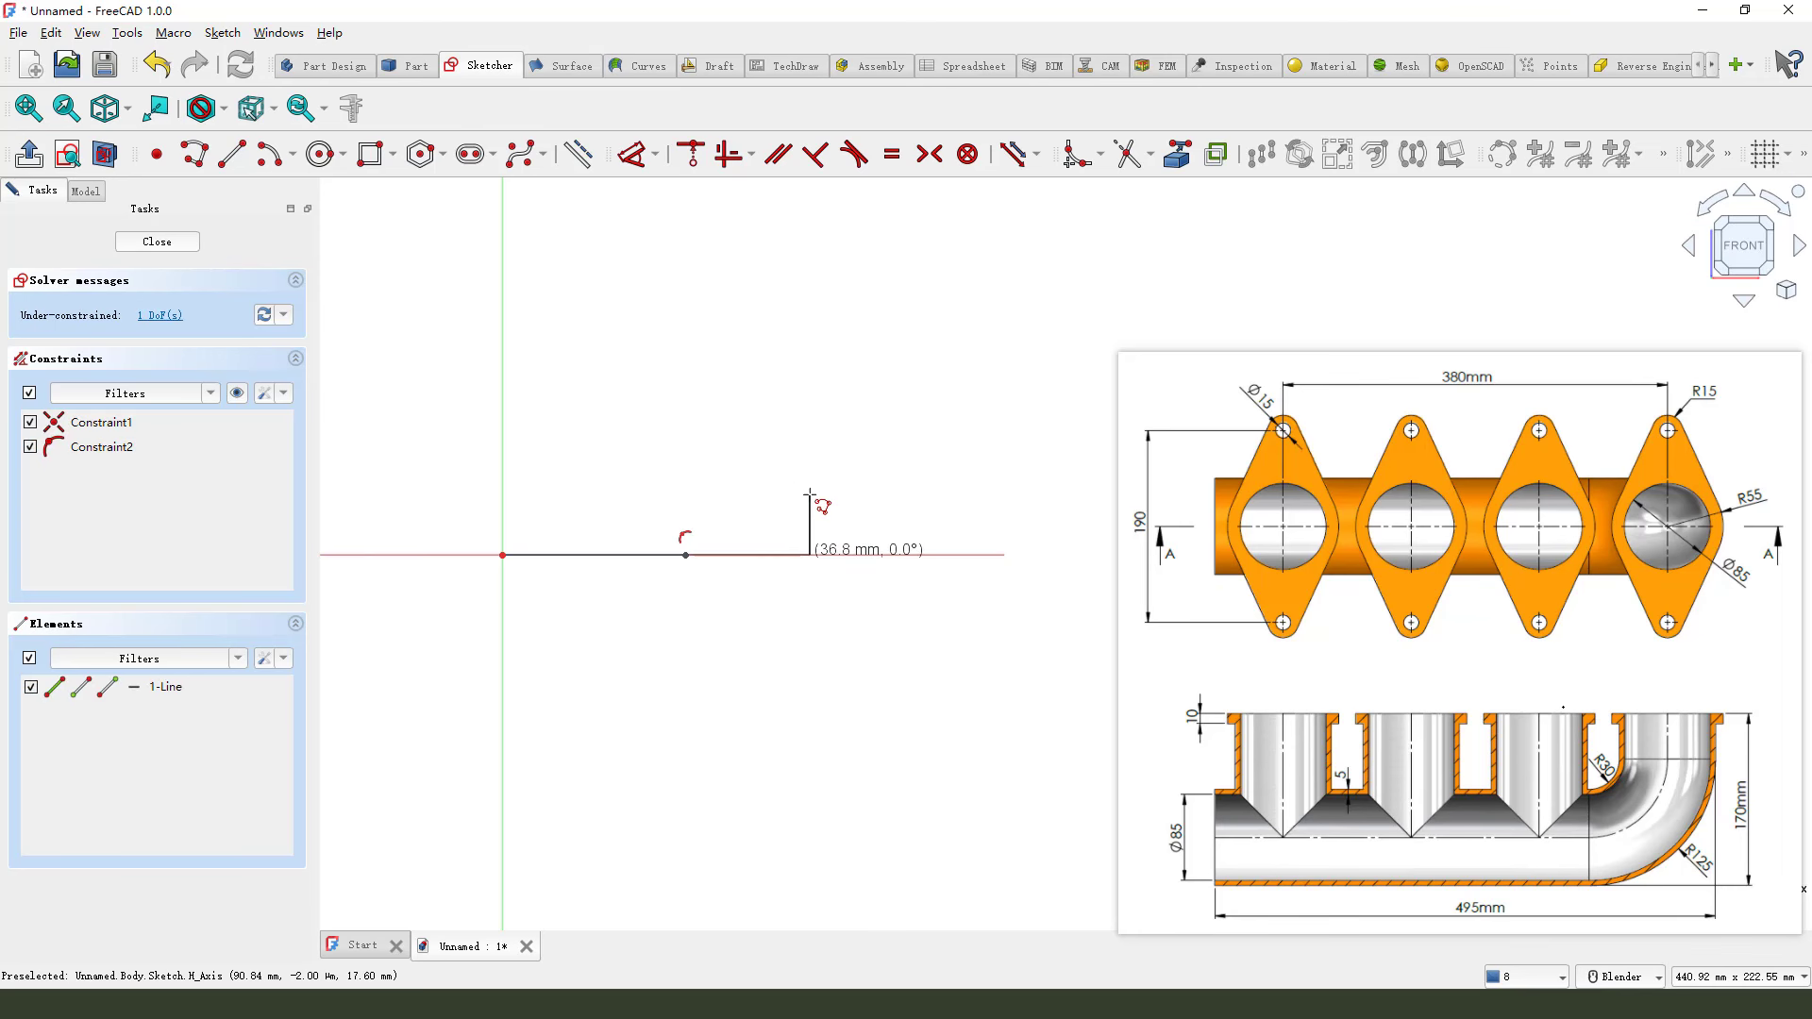
{"action": "left_click", "coordinate": [804, 444]}
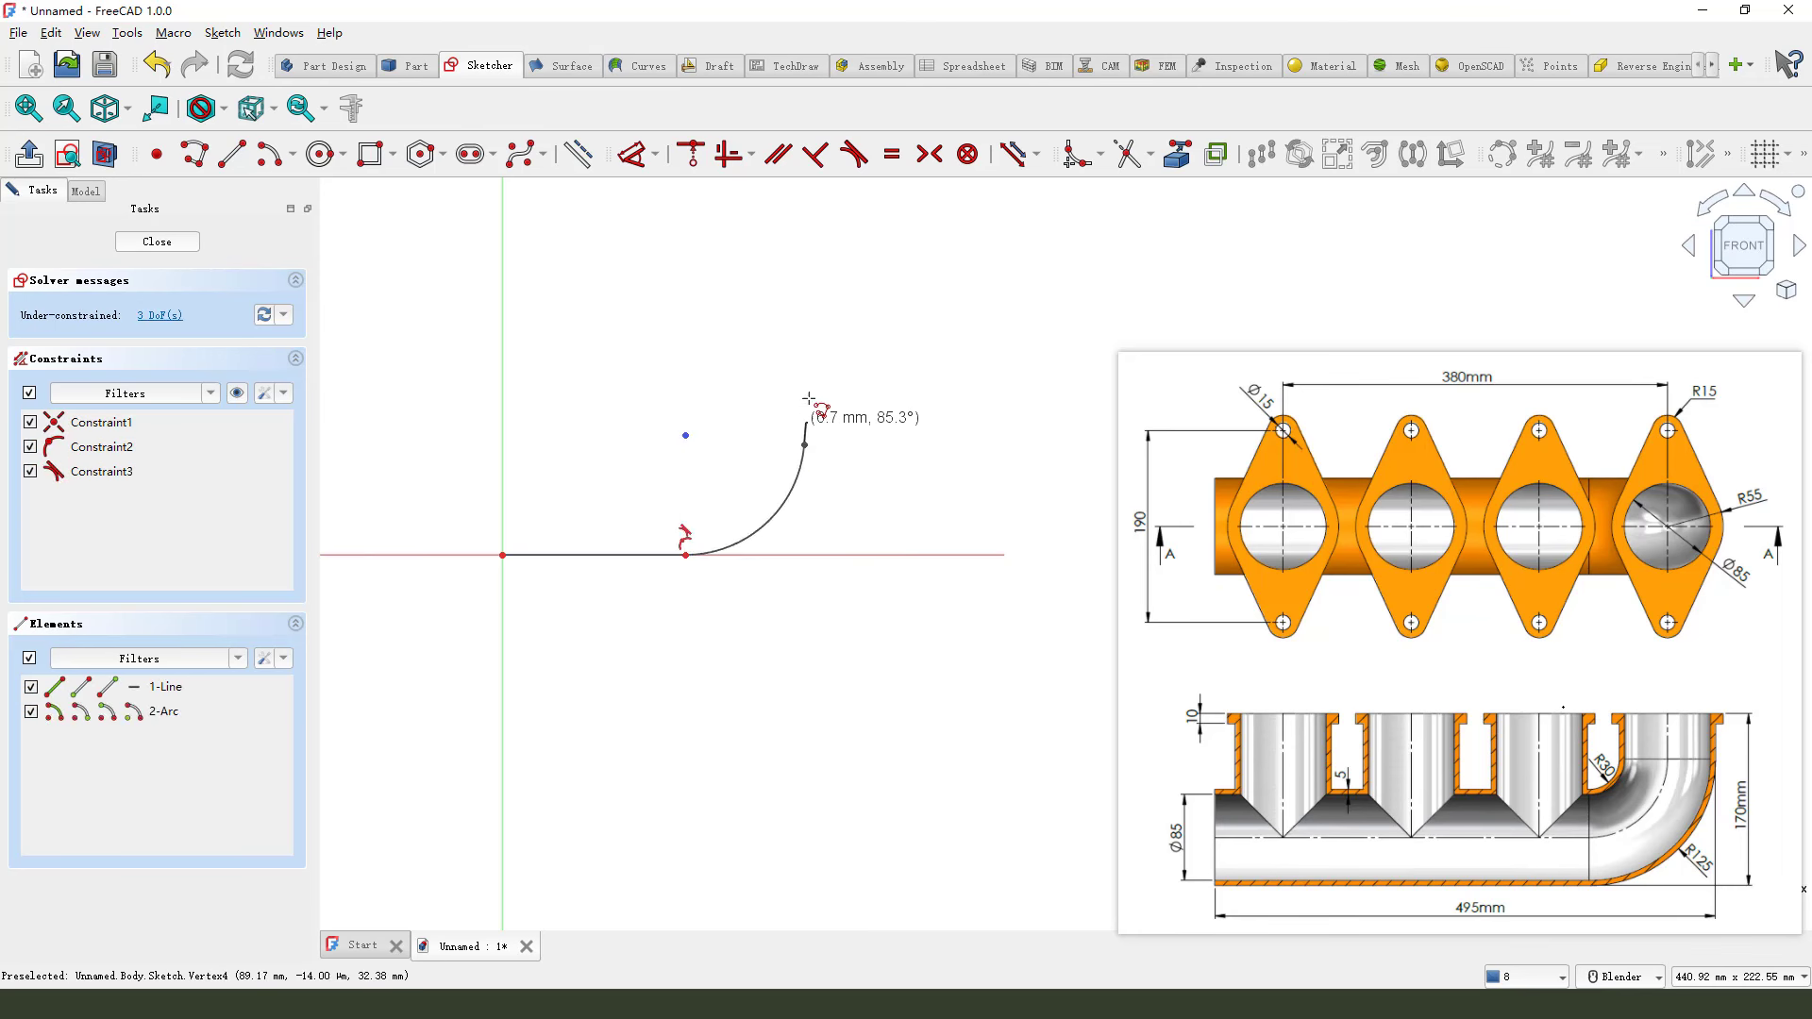
{"action": "double_click", "coordinate": [813, 348]}
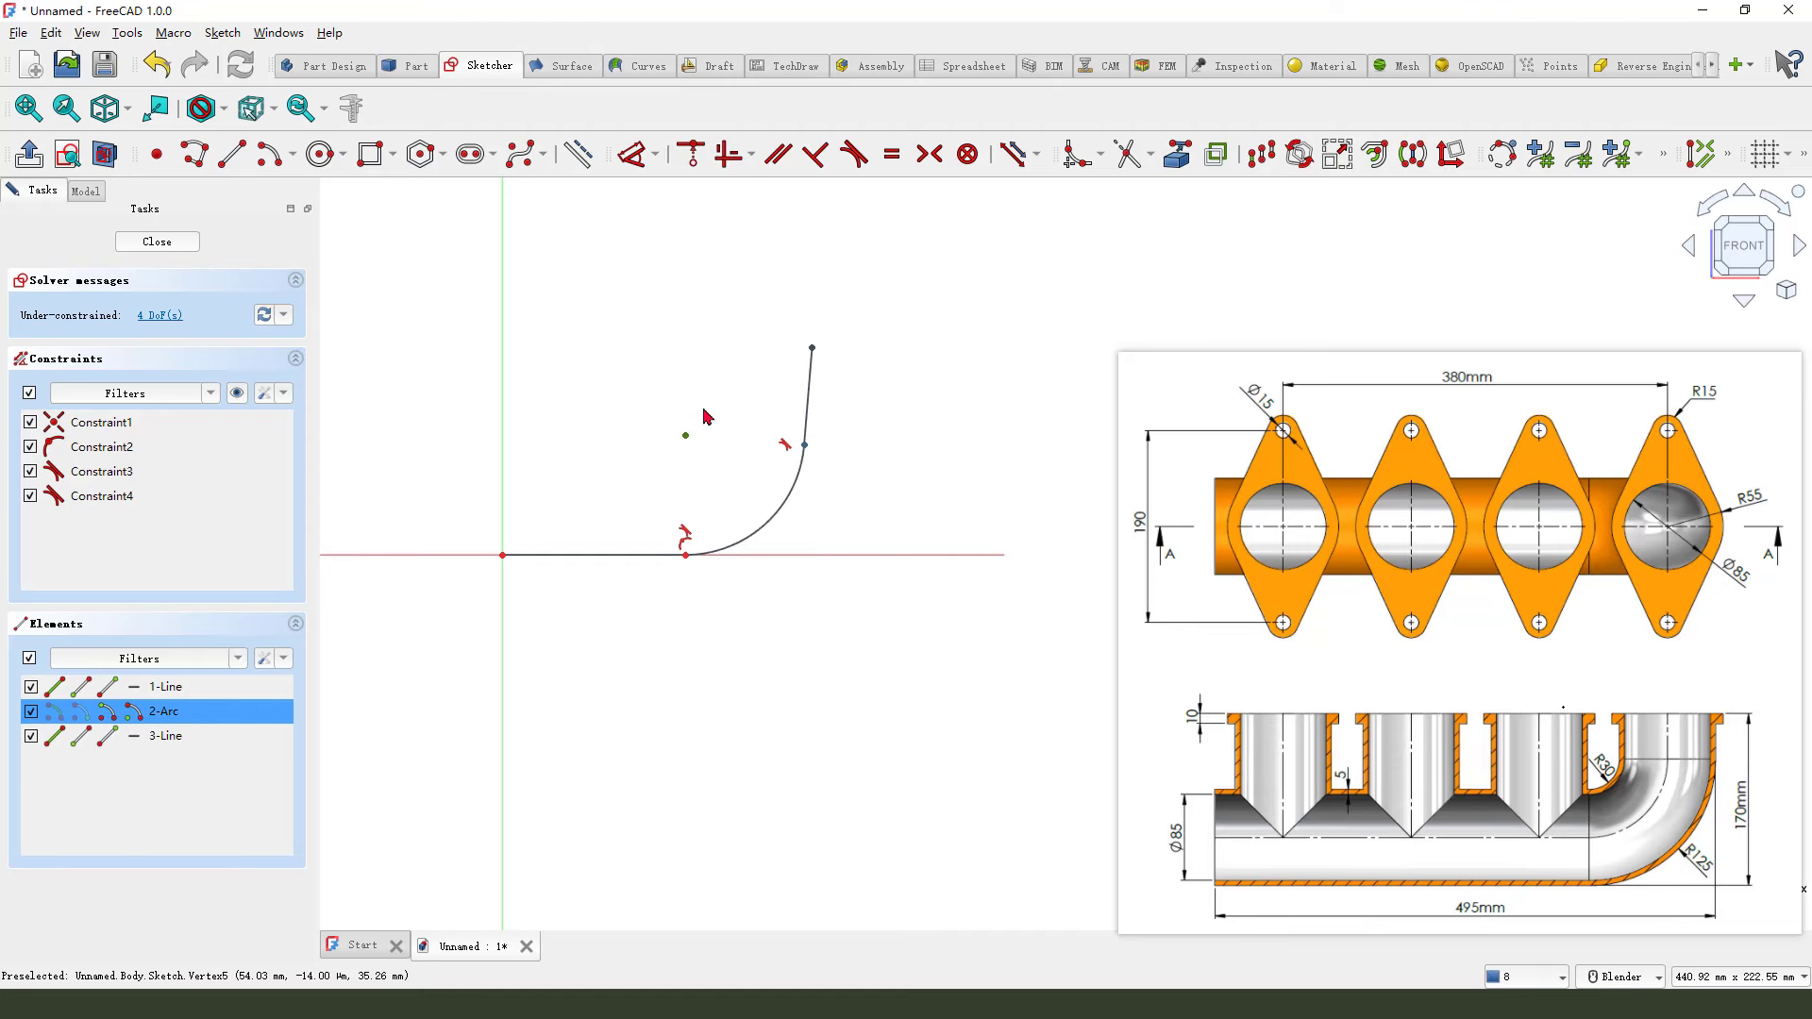
{"action": "left_click", "coordinate": [727, 154]}
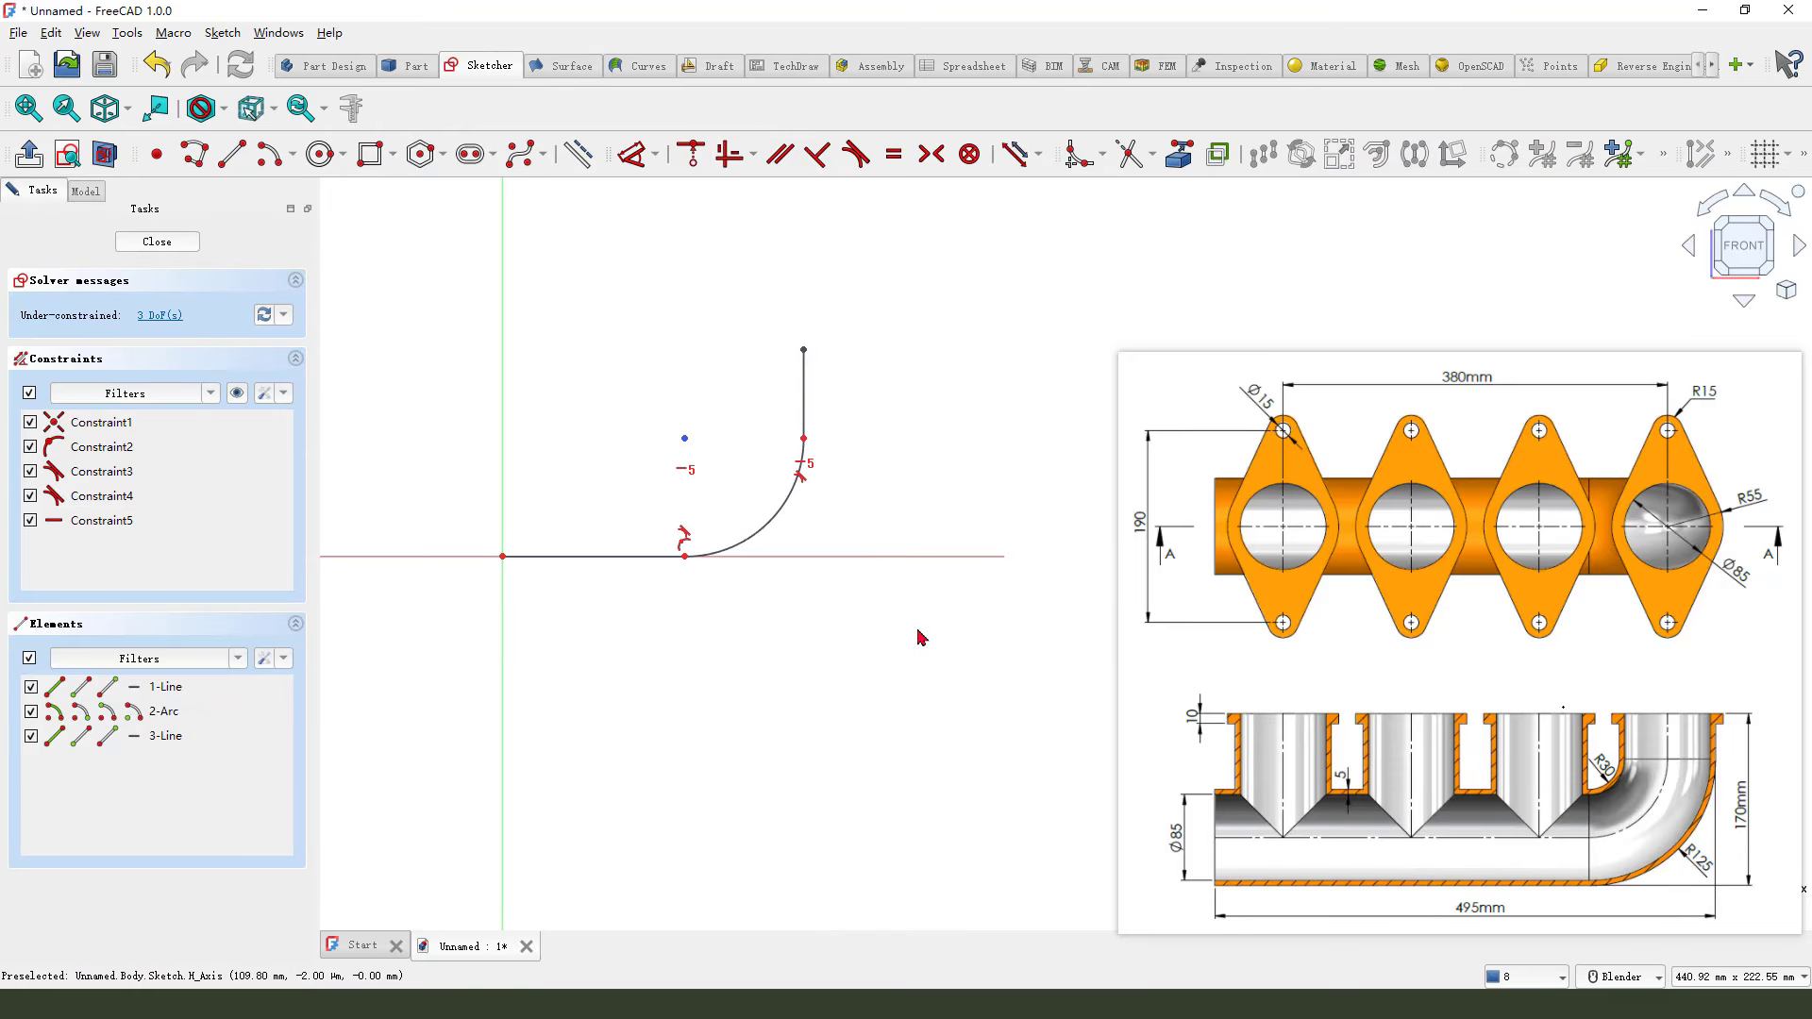
Constrain the arc's radius to 125-5-85/2 mm, following the reference drawing.
{"action": "left_click", "coordinate": [1711, 862]}
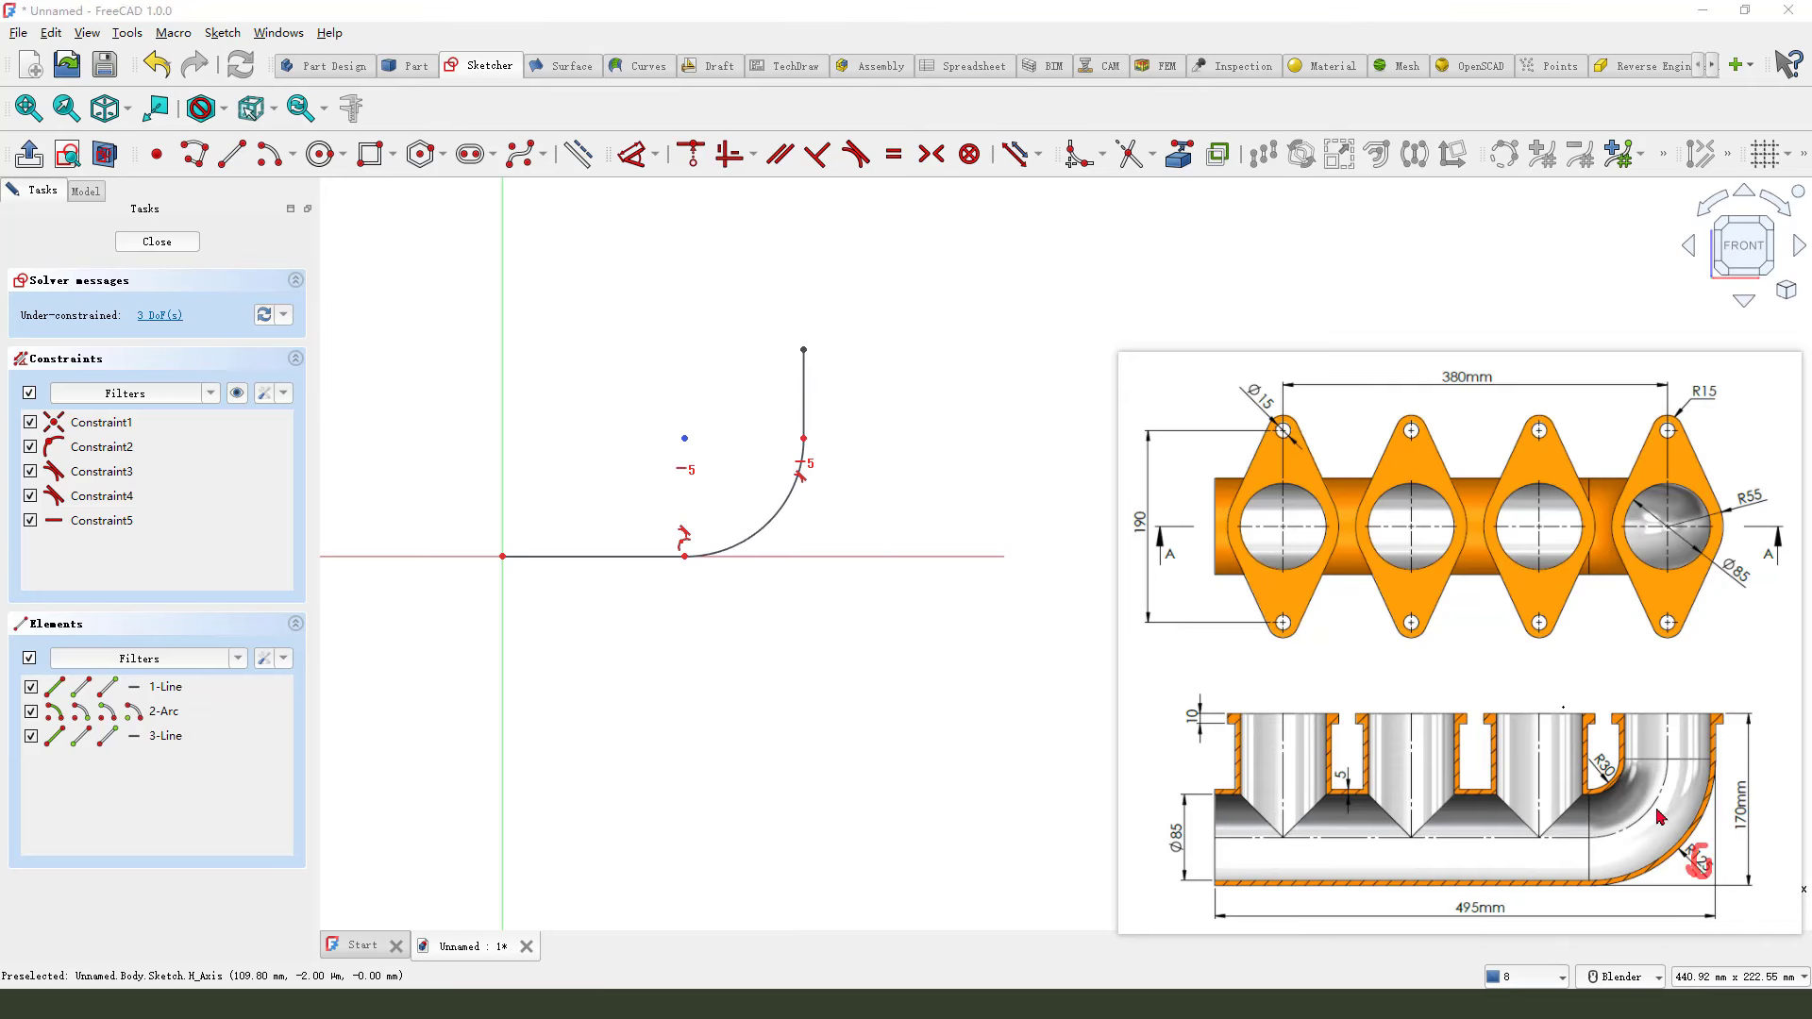
{"action": "left_click_drag", "start_coordinate": [1661, 780], "coordinate": [1583, 827]}
{"action": "mouse_move", "coordinate": [1659, 738]}
{"action": "left_mouse_down"}
{"action": "mouse_move", "coordinate": [1598, 821]}
{"action": "mouse_move", "coordinate": [1672, 817]}
{"action": "left_mouse_up"}
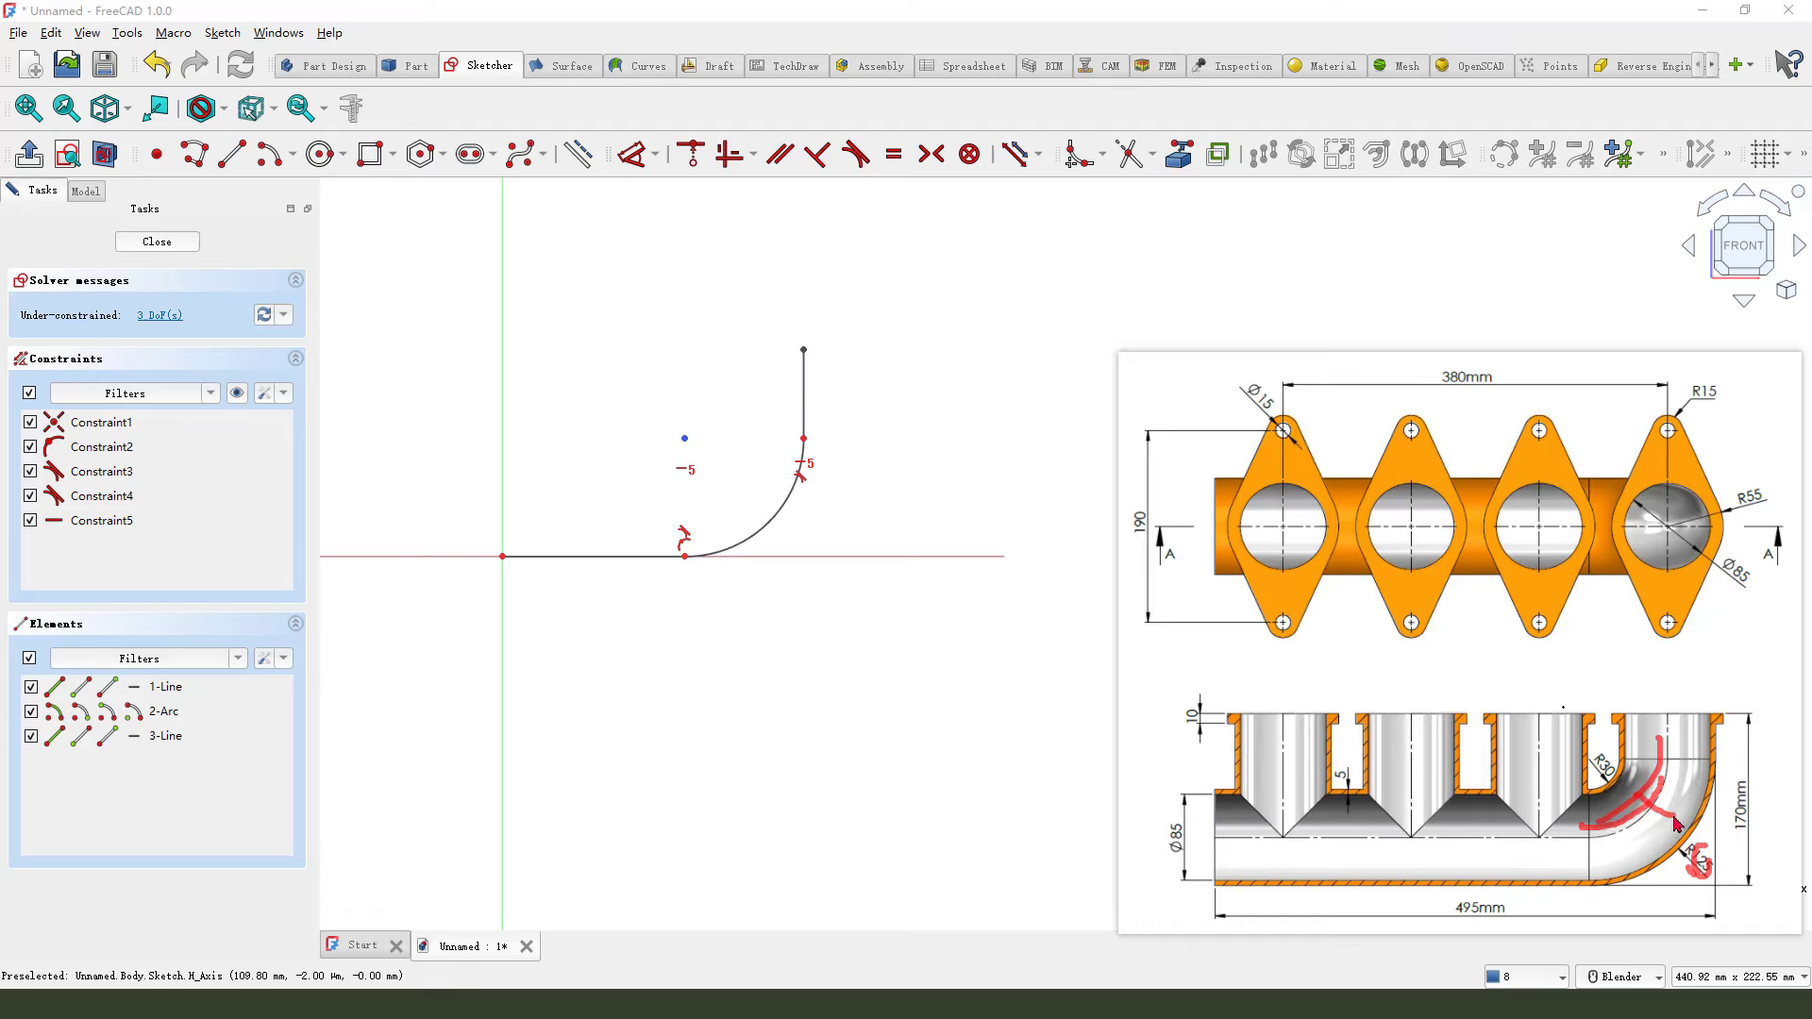
{"action": "key", "text": "Escape"}
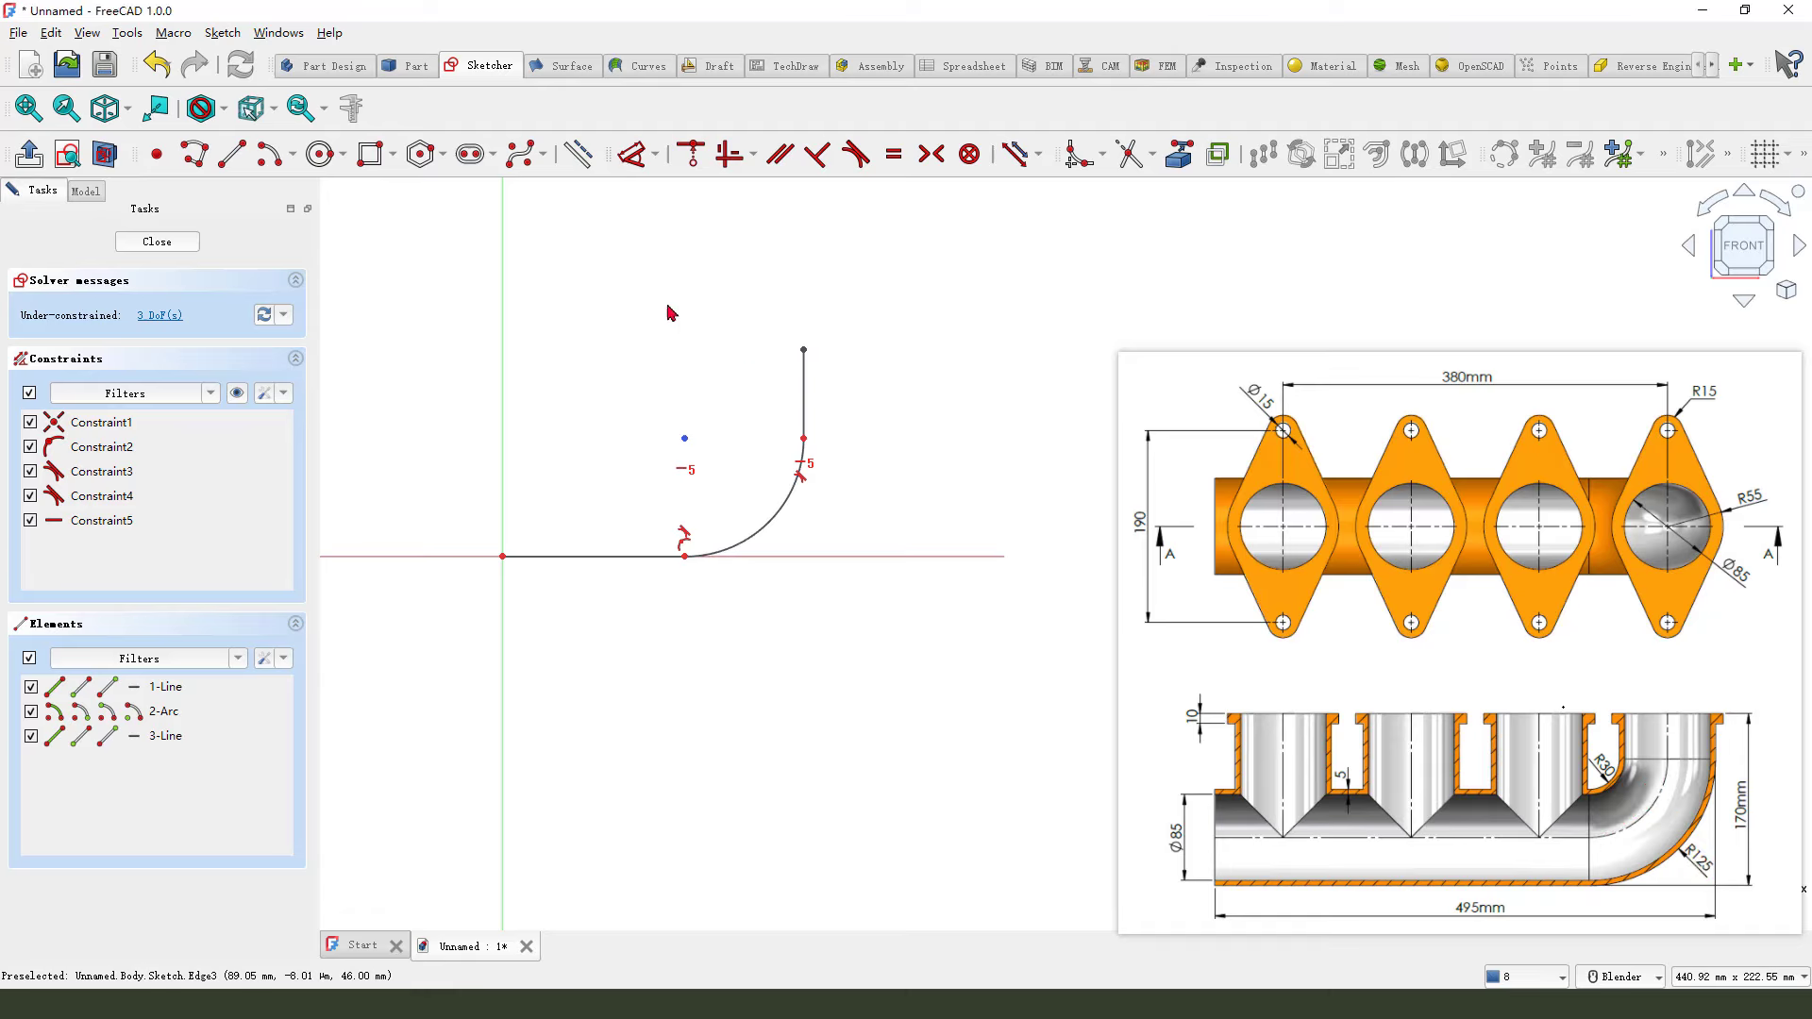
{"action": "left_click", "coordinate": [636, 162]}
{"action": "left_click", "coordinate": [755, 524]}
{"action": "left_click", "coordinate": [883, 625]}
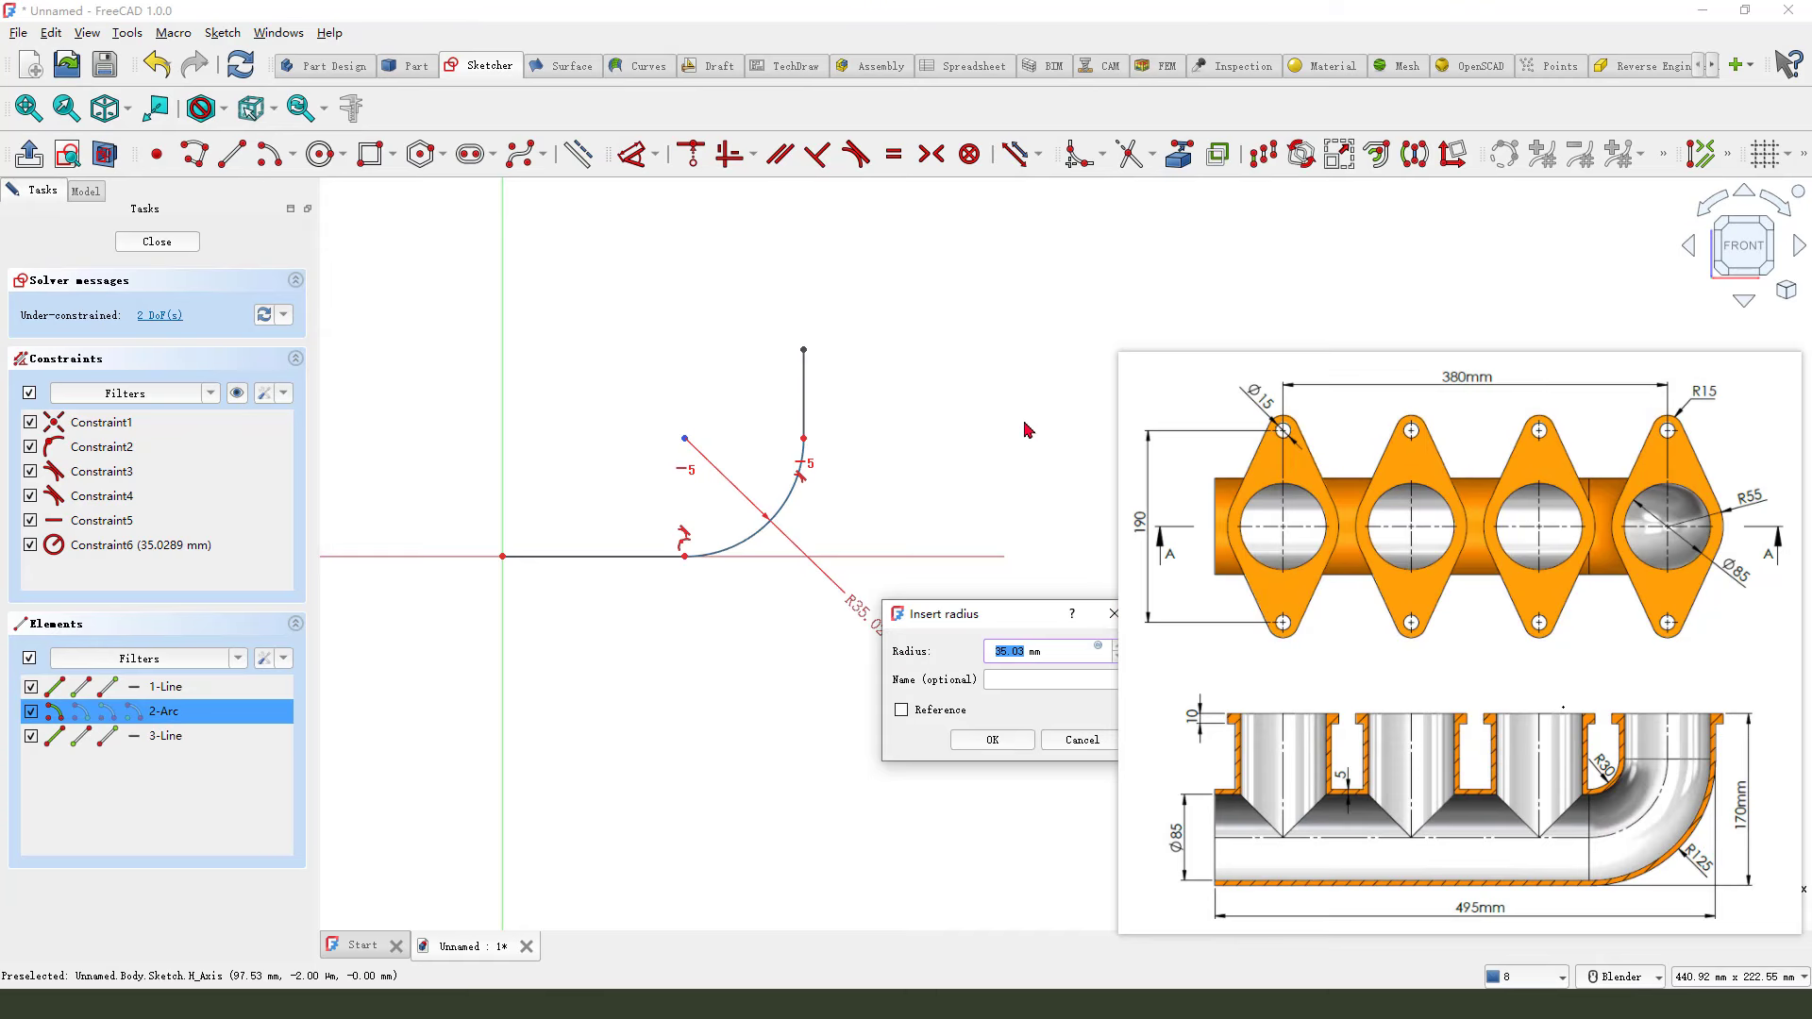
{"action": "type", "text": "12"}
{"action": "left_click_drag", "start_coordinate": [1344, 767], "coordinate": [1360, 773]}
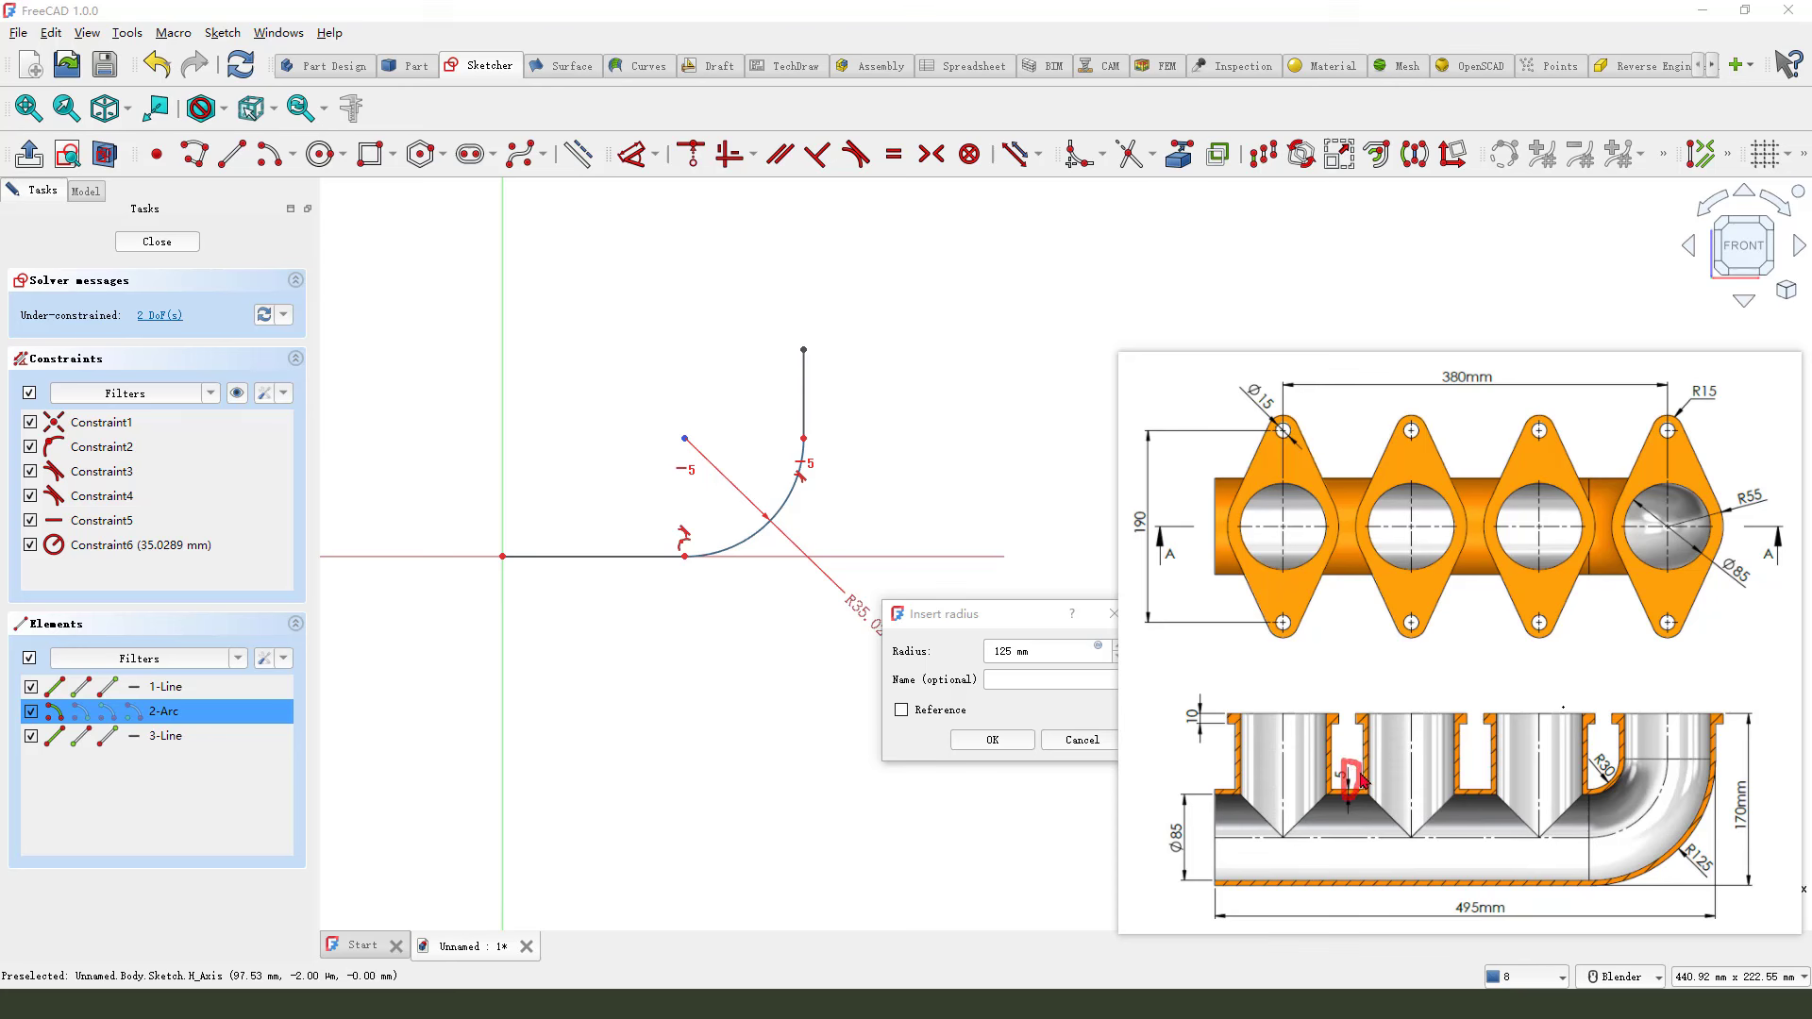
{"action": "left_click_drag", "start_coordinate": [1166, 822], "coordinate": [1190, 819]}
{"action": "key", "text": "Escape"}
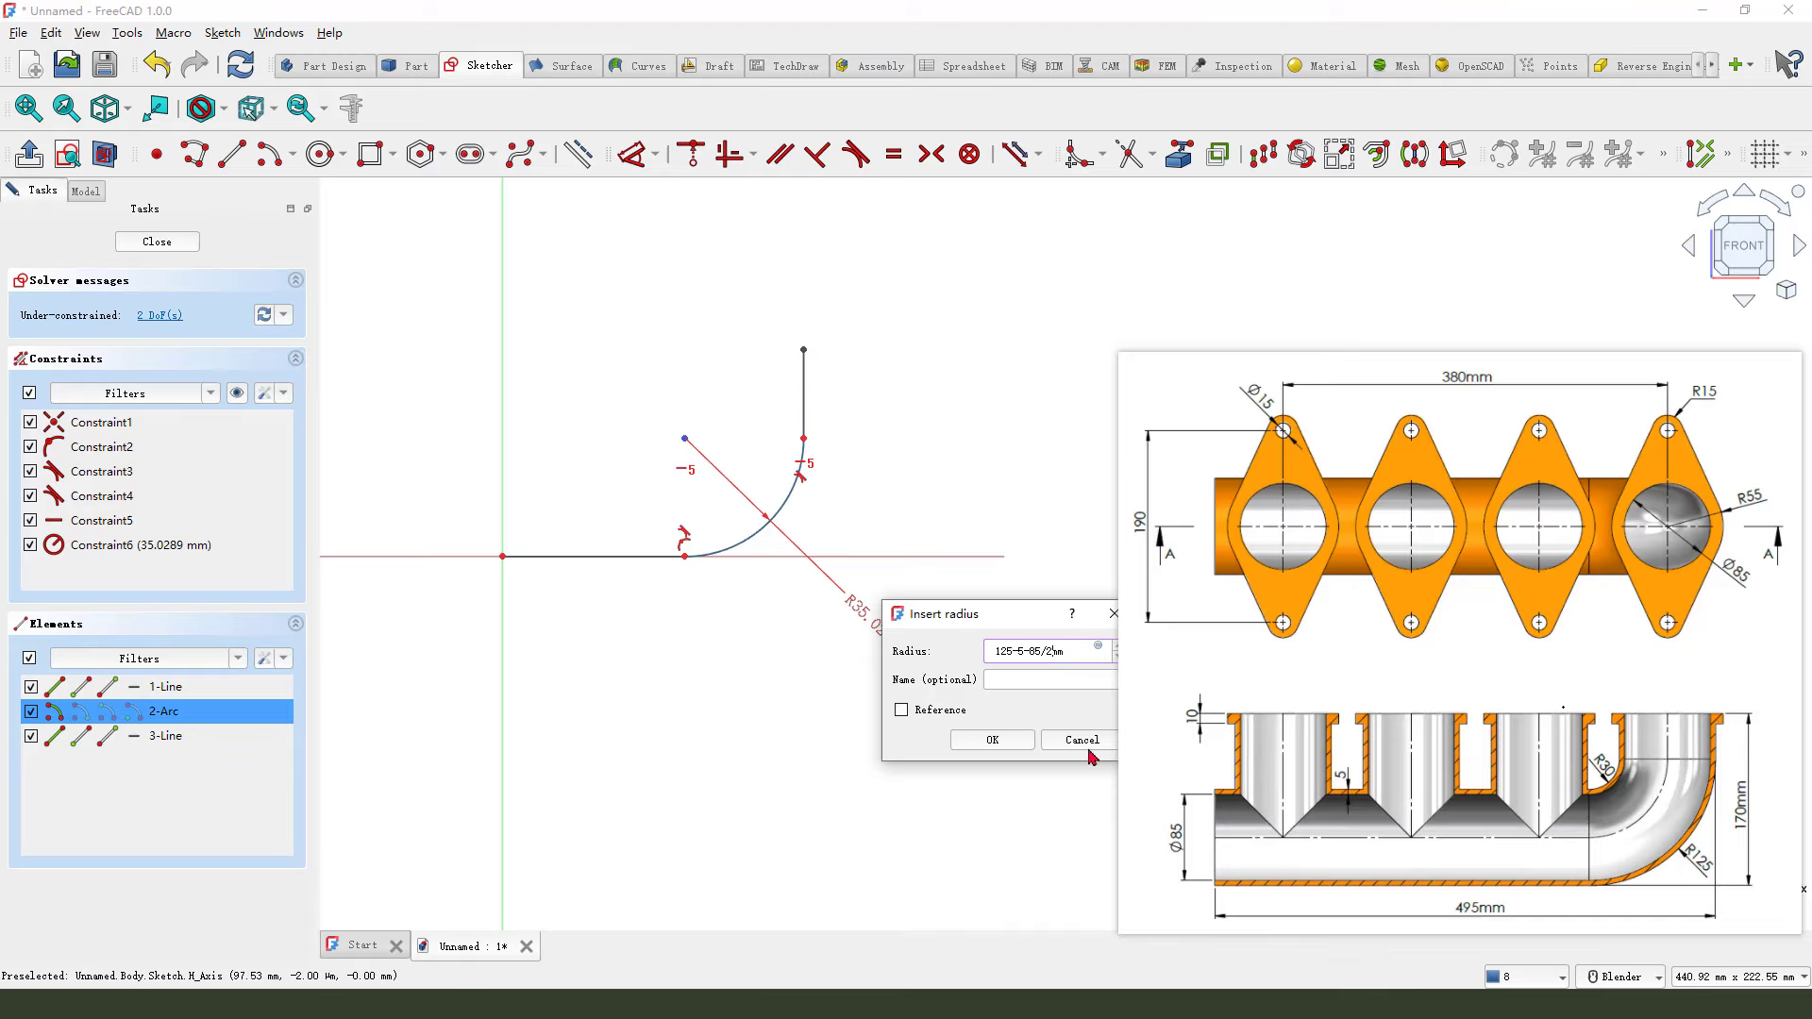
{"action": "left_click", "coordinate": [1000, 742]}
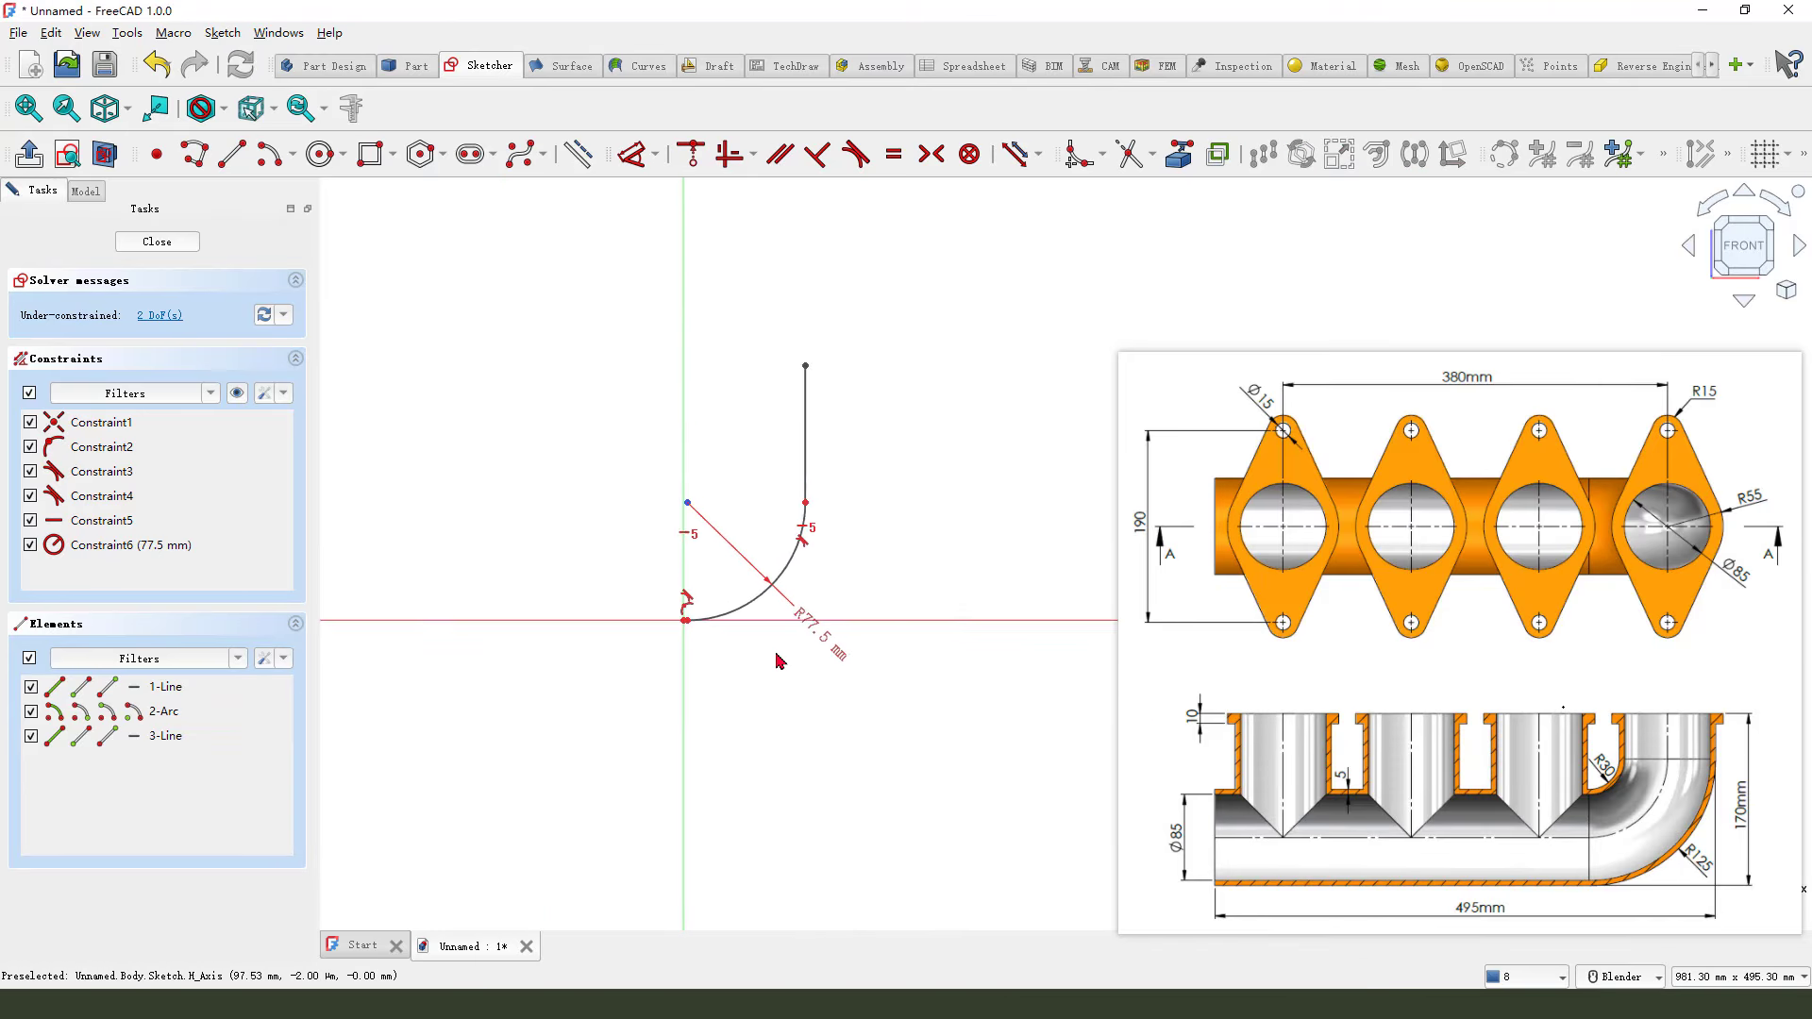
Lengthen the horizontal line, then constrain the distance from the vertical axis to the upright line to 495-5-85/2 mm.
{"action": "scroll", "coordinate": [775, 653], "scroll_direction": "up", "scroll_amount": 4}
{"action": "scroll", "coordinate": [789, 598], "scroll_direction": "down", "scroll_amount": 2}
{"action": "left_click_drag", "start_coordinate": [803, 549], "coordinate": [910, 570]}
{"action": "scroll", "coordinate": [635, 611], "scroll_direction": "down", "scroll_amount": 2}
{"action": "scroll", "coordinate": [845, 572], "scroll_direction": "up", "scroll_amount": 2}
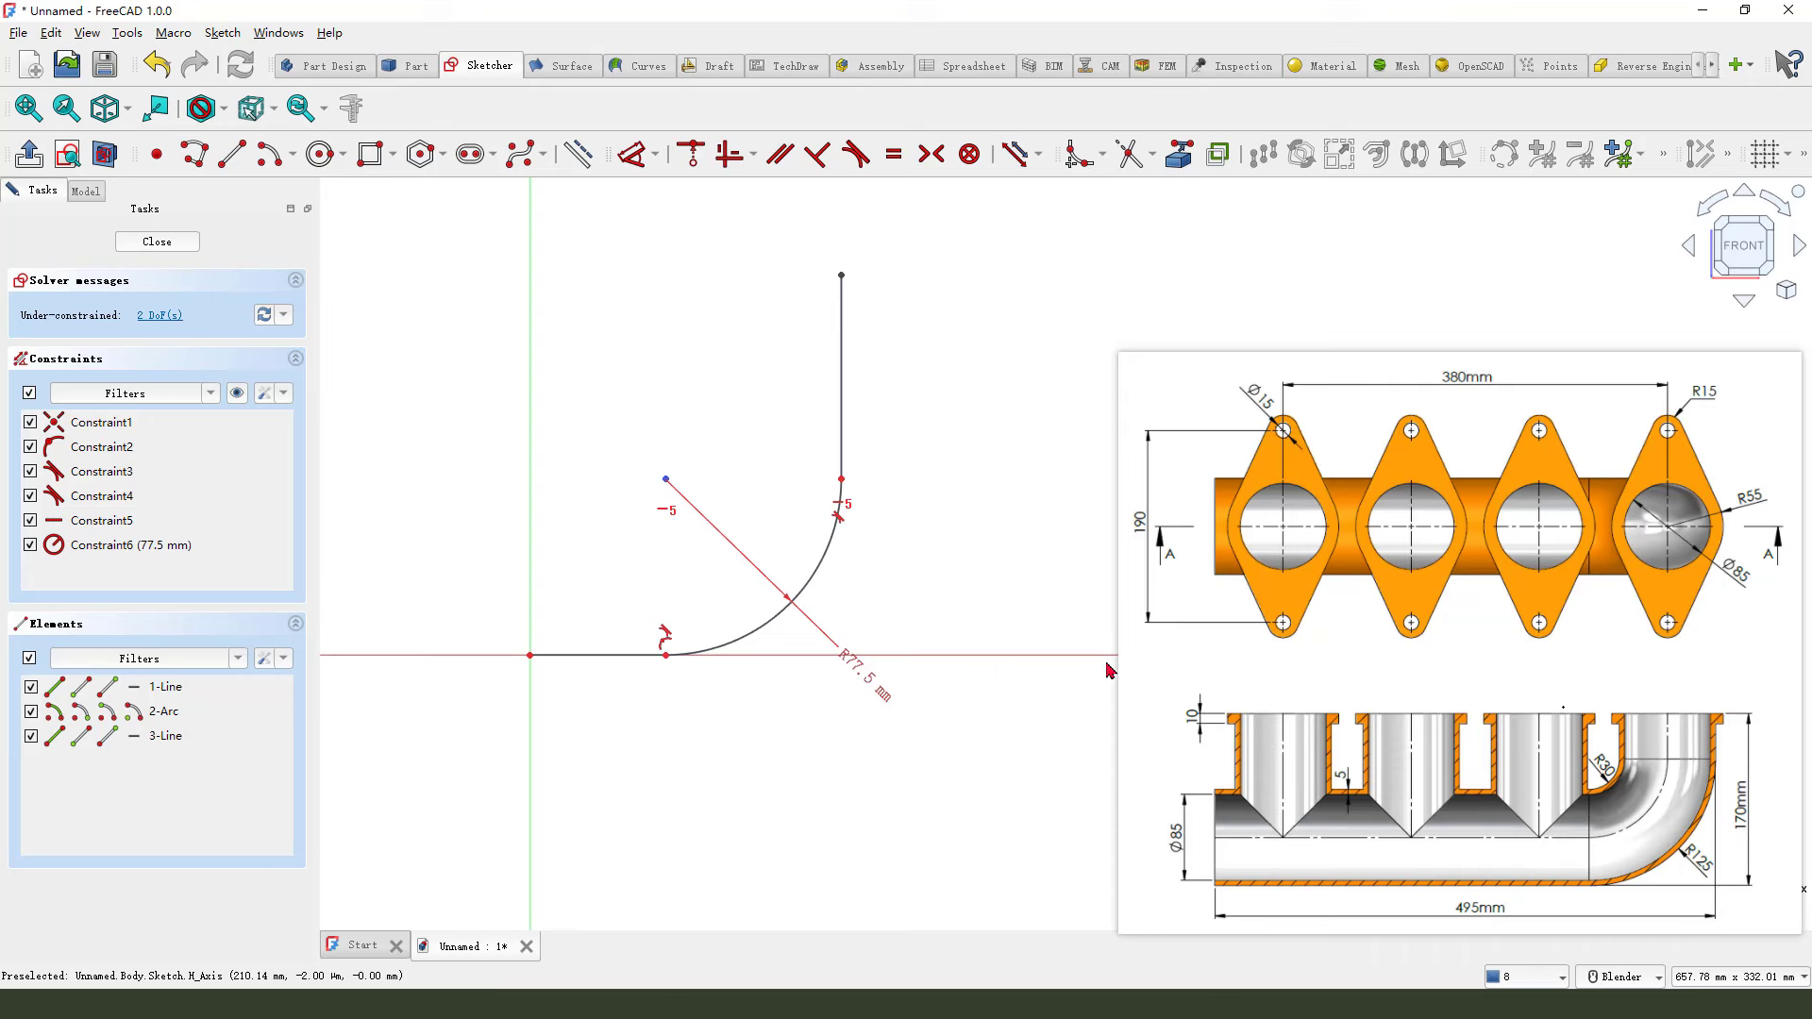
{"action": "left_click_drag", "start_coordinate": [1467, 897], "coordinate": [1473, 897]}
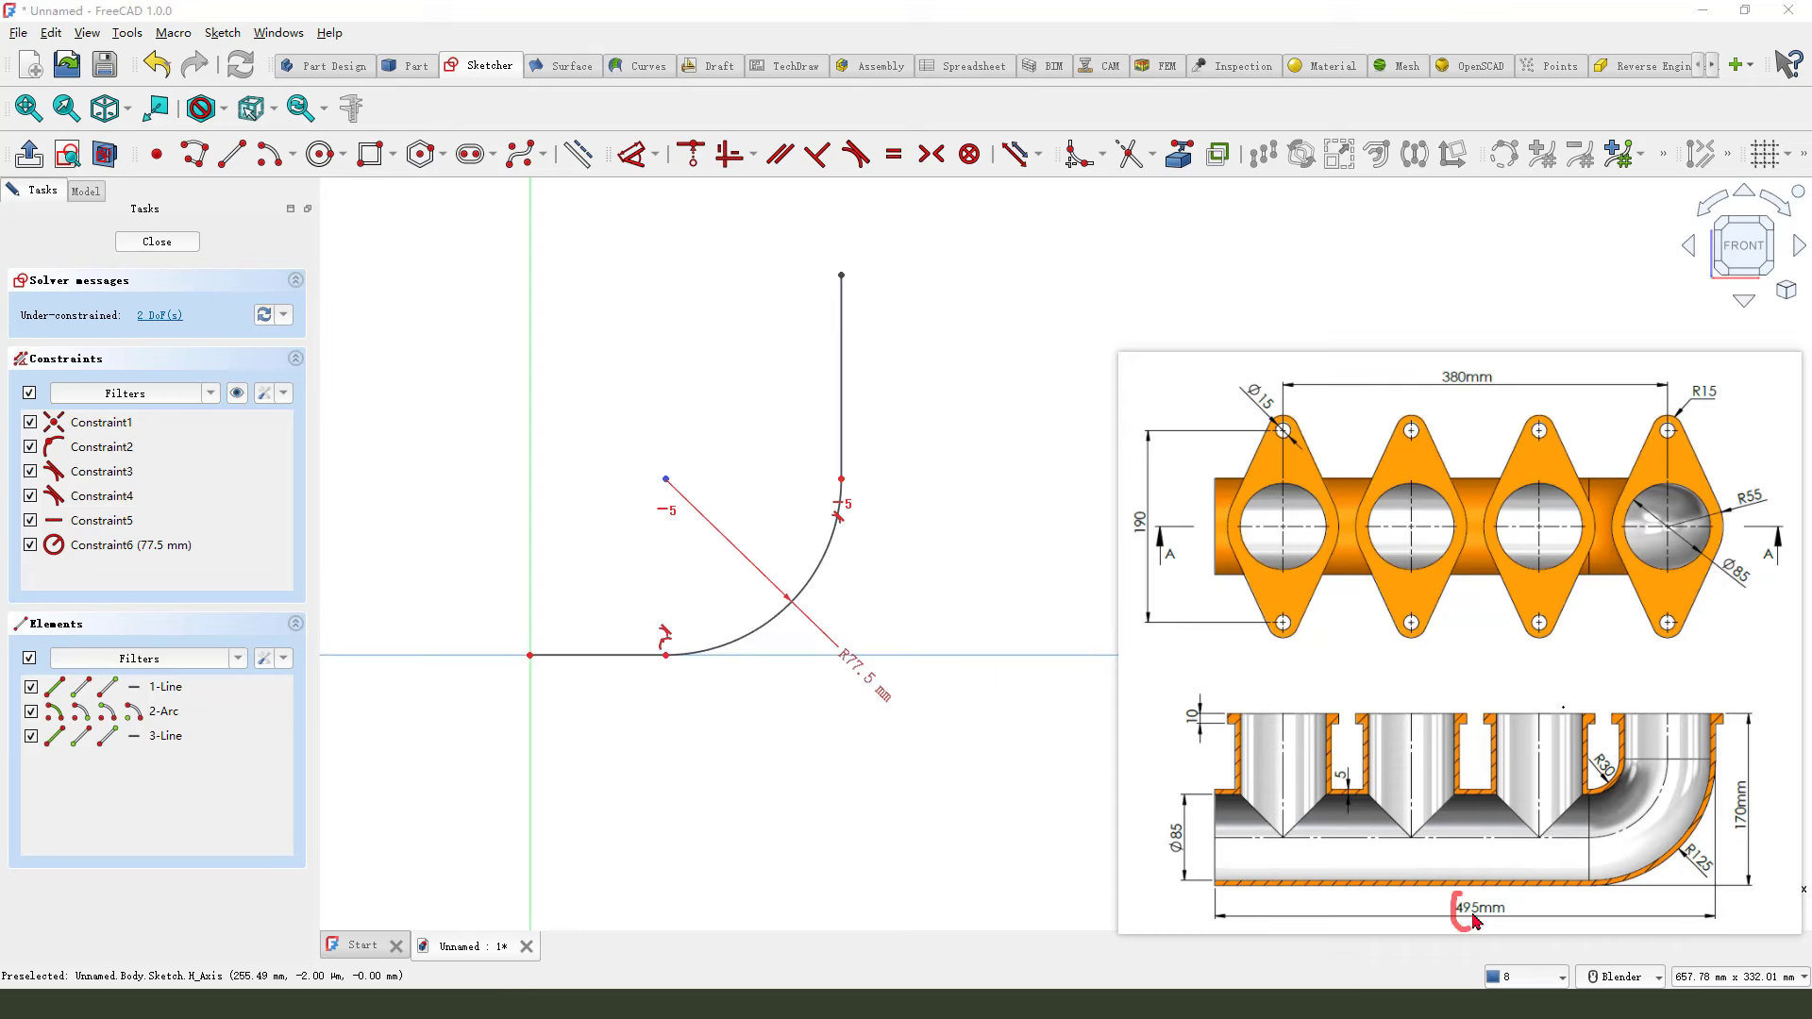
{"action": "left_click_drag", "start_coordinate": [1214, 870], "coordinate": [1216, 908]}
{"action": "left_click_drag", "start_coordinate": [1671, 713], "coordinate": [1675, 925]}
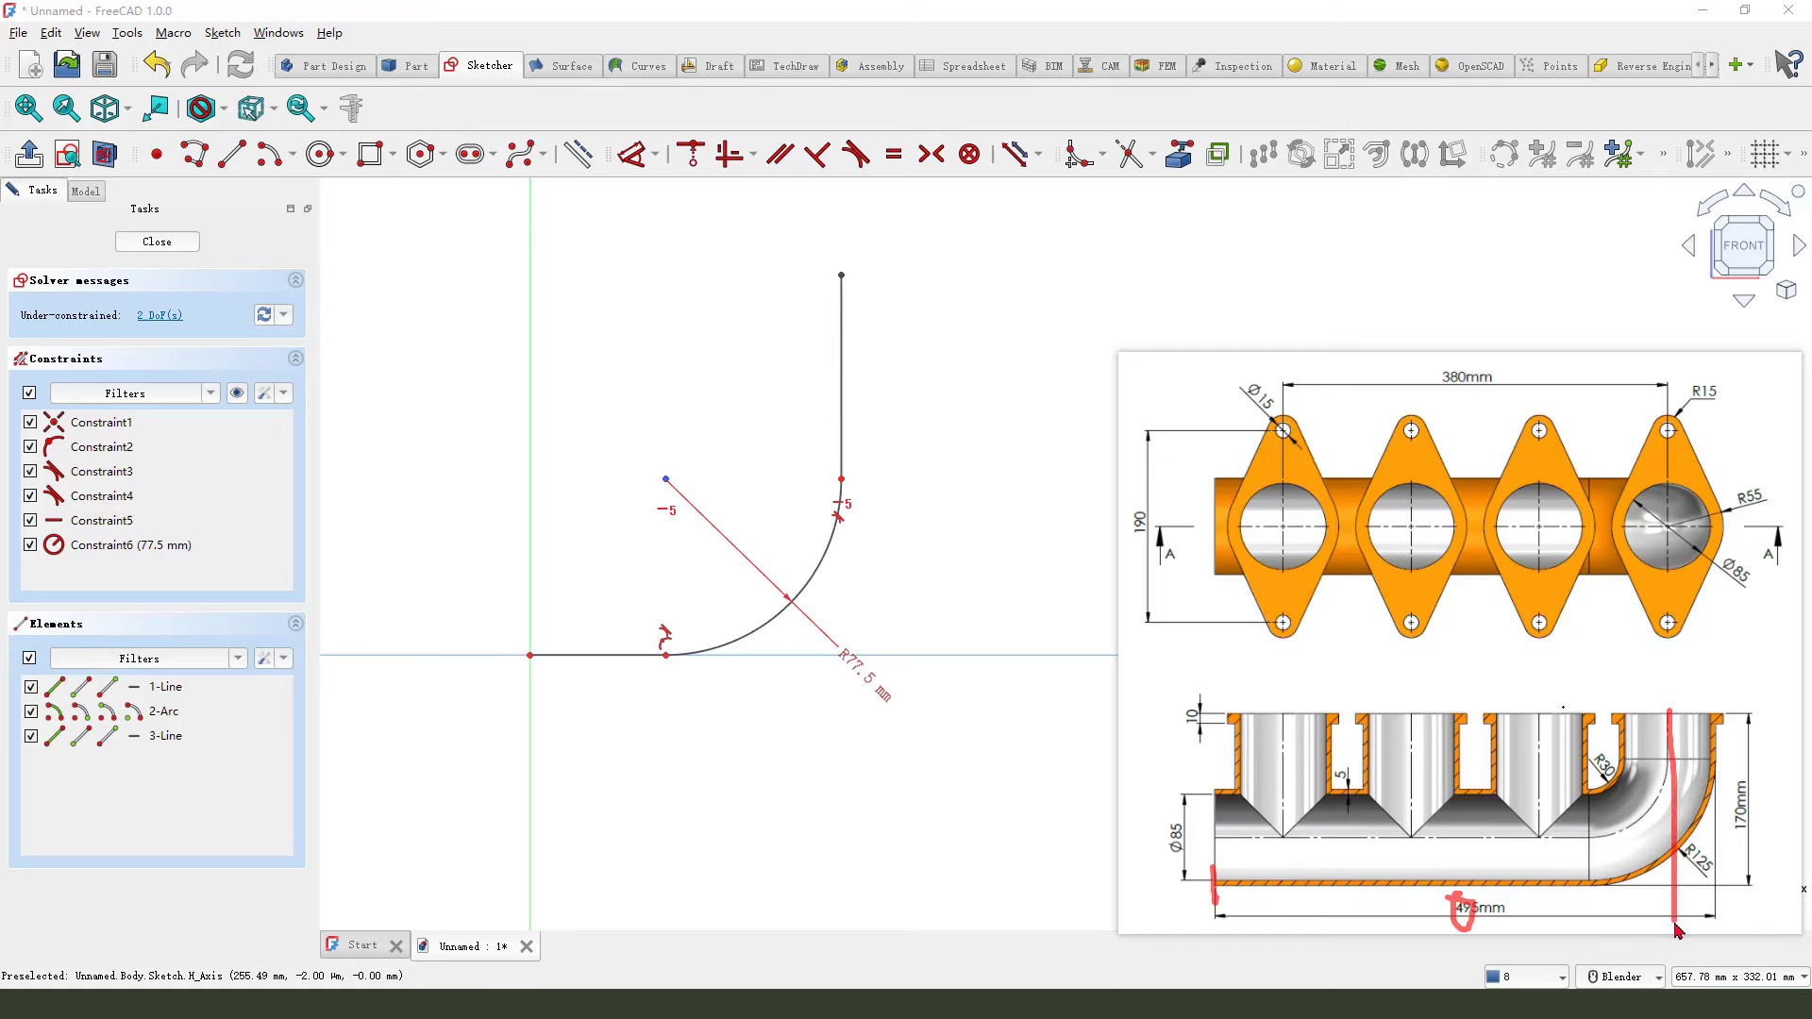
{"action": "key", "text": "Escape"}
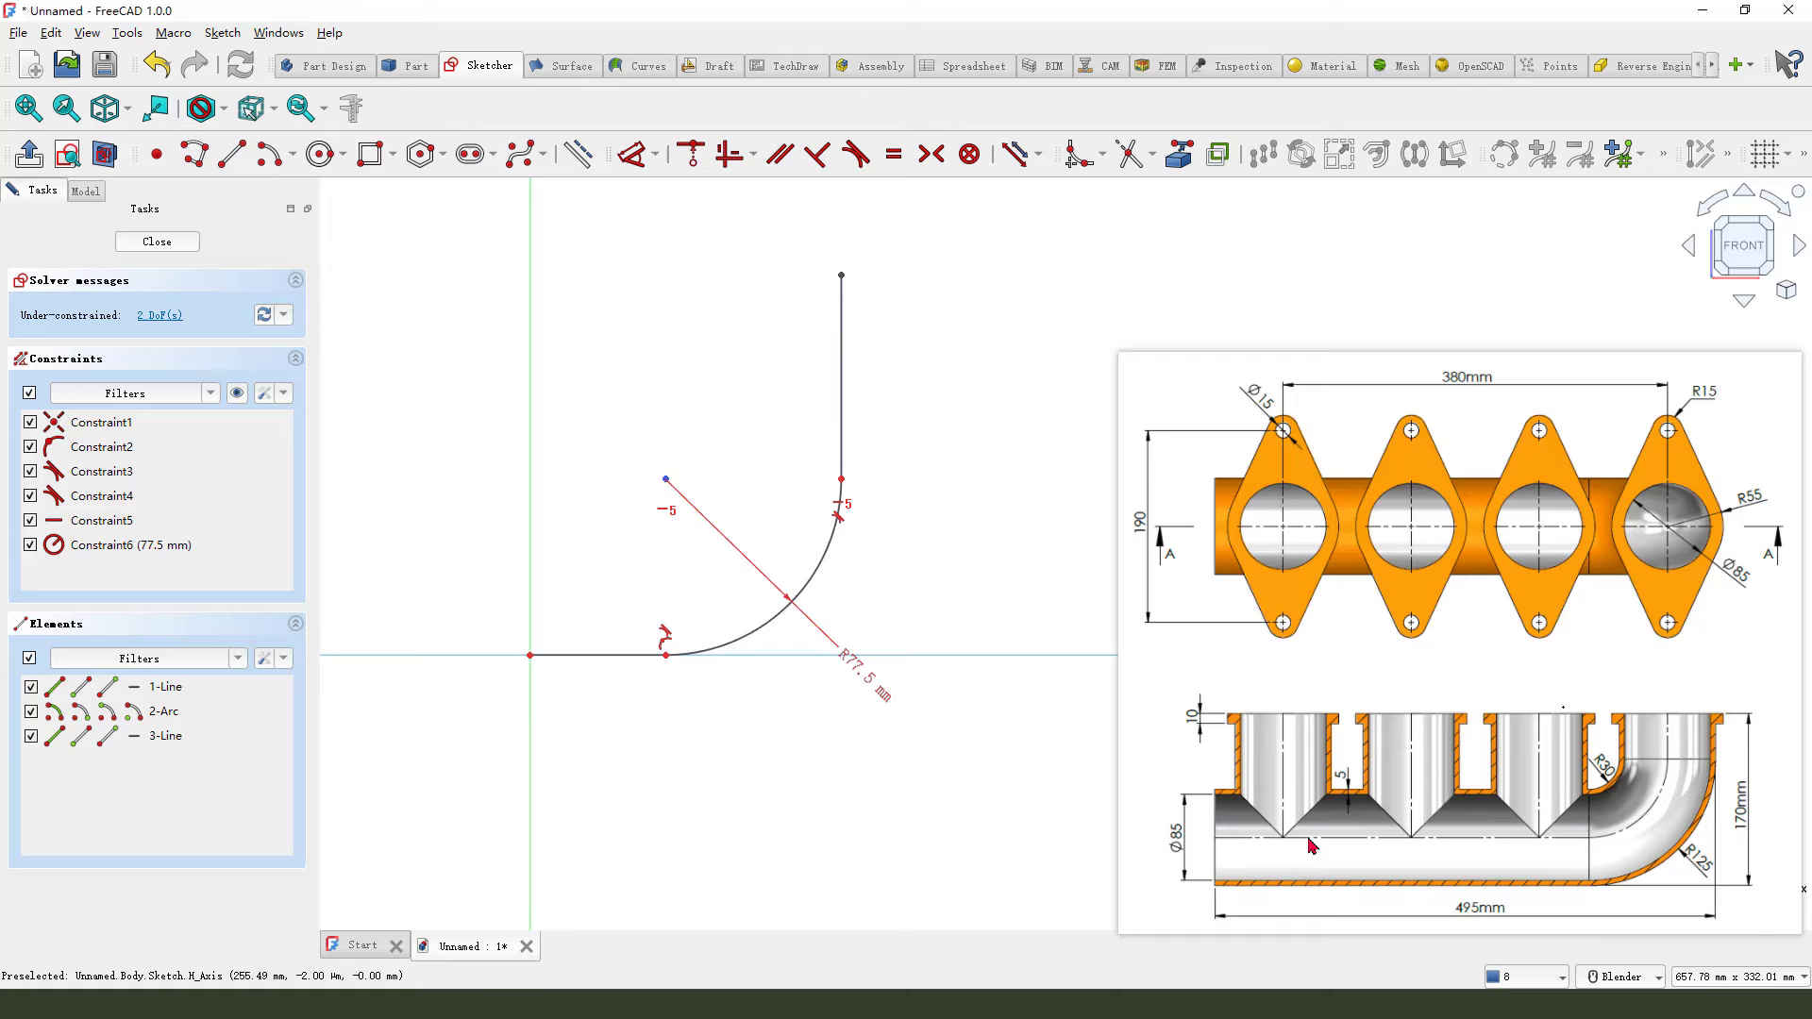
{"action": "left_click", "coordinate": [630, 154]}
{"action": "left_click", "coordinate": [842, 425]}
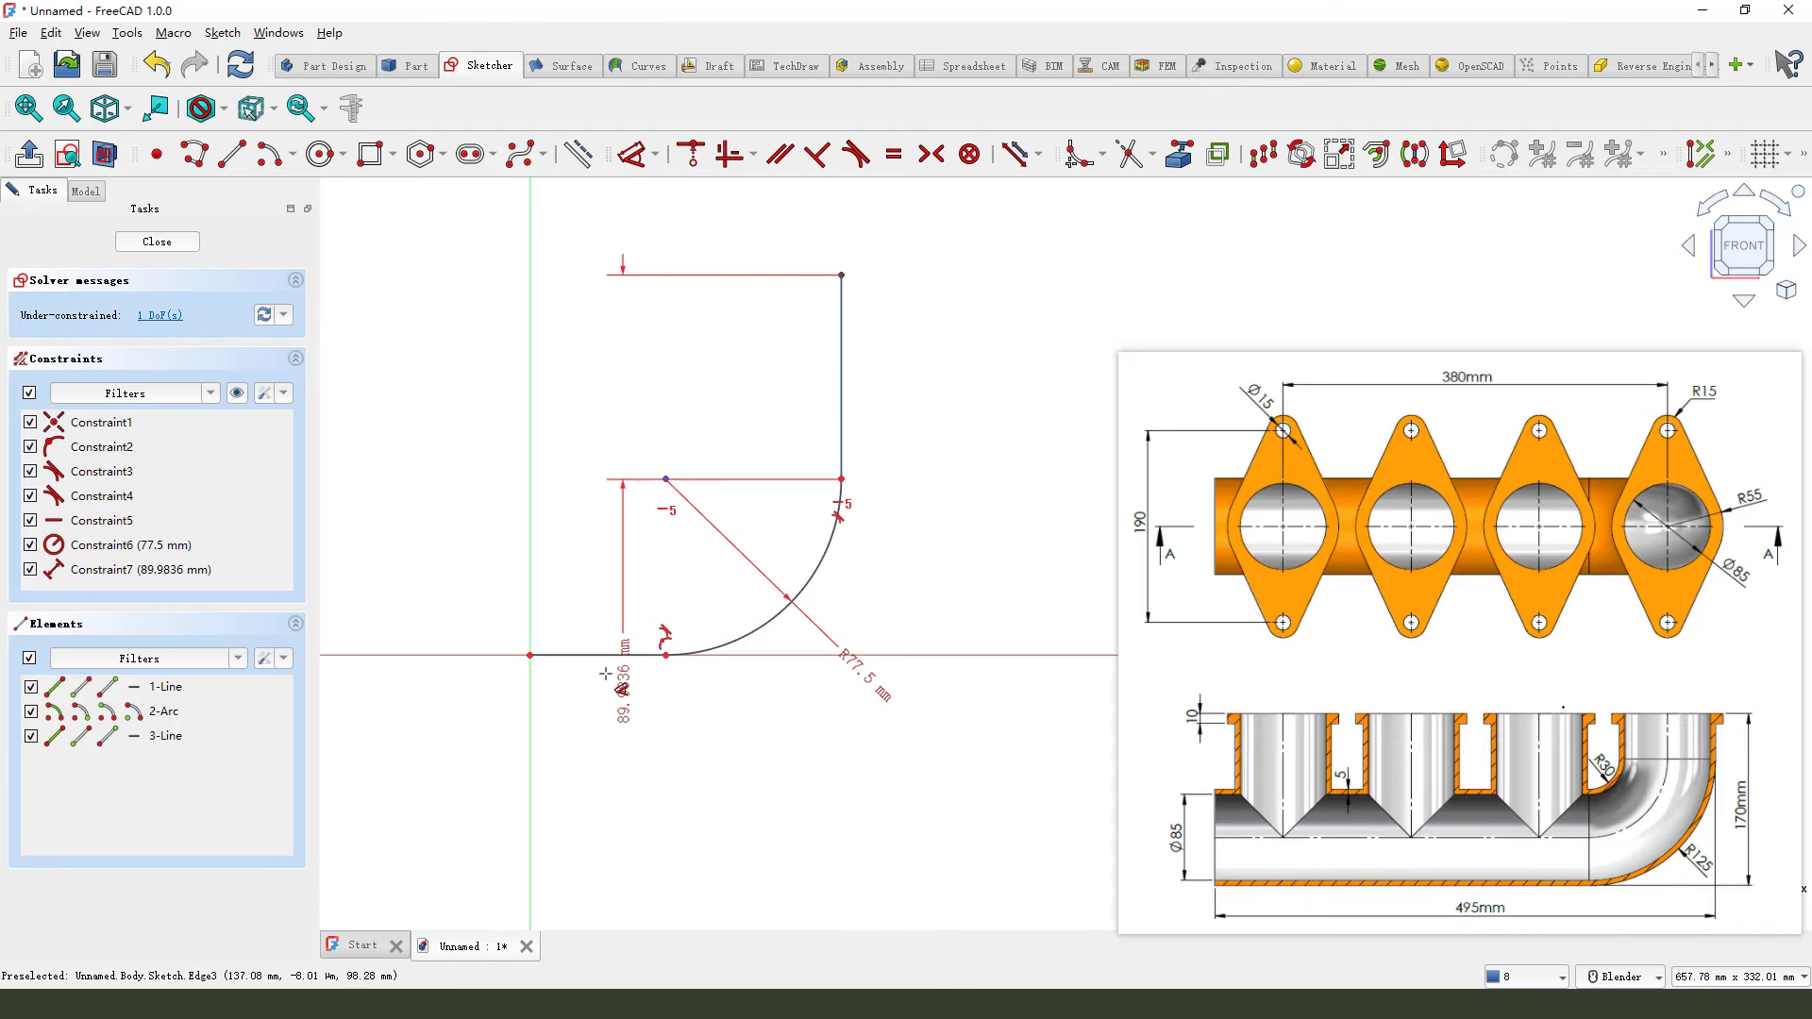
{"action": "left_click", "coordinate": [650, 796]}
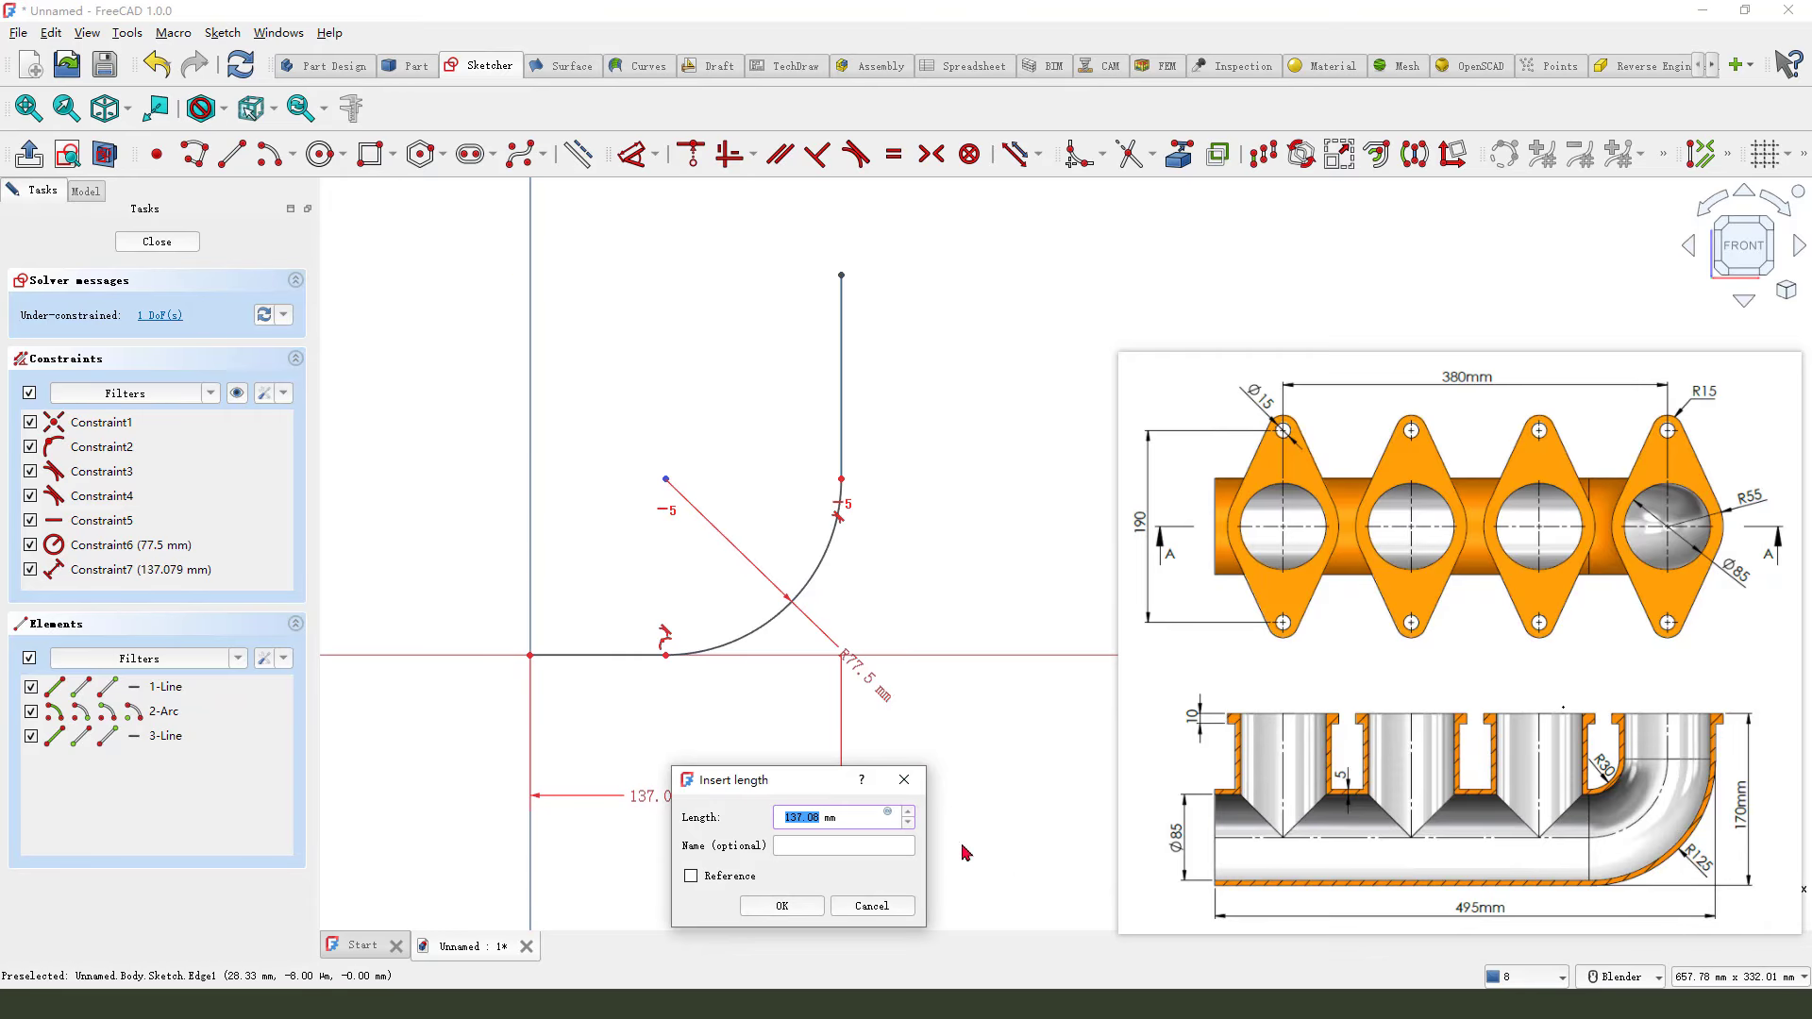
{"action": "type", "text": "495-5-85/2"}
{"action": "left_click", "coordinate": [789, 907]}
Constrain the height from the horizontal axis to the upright line's top end to 122.5 mm.
{"action": "scroll", "coordinate": [798, 615], "scroll_direction": "down", "scroll_amount": 5}
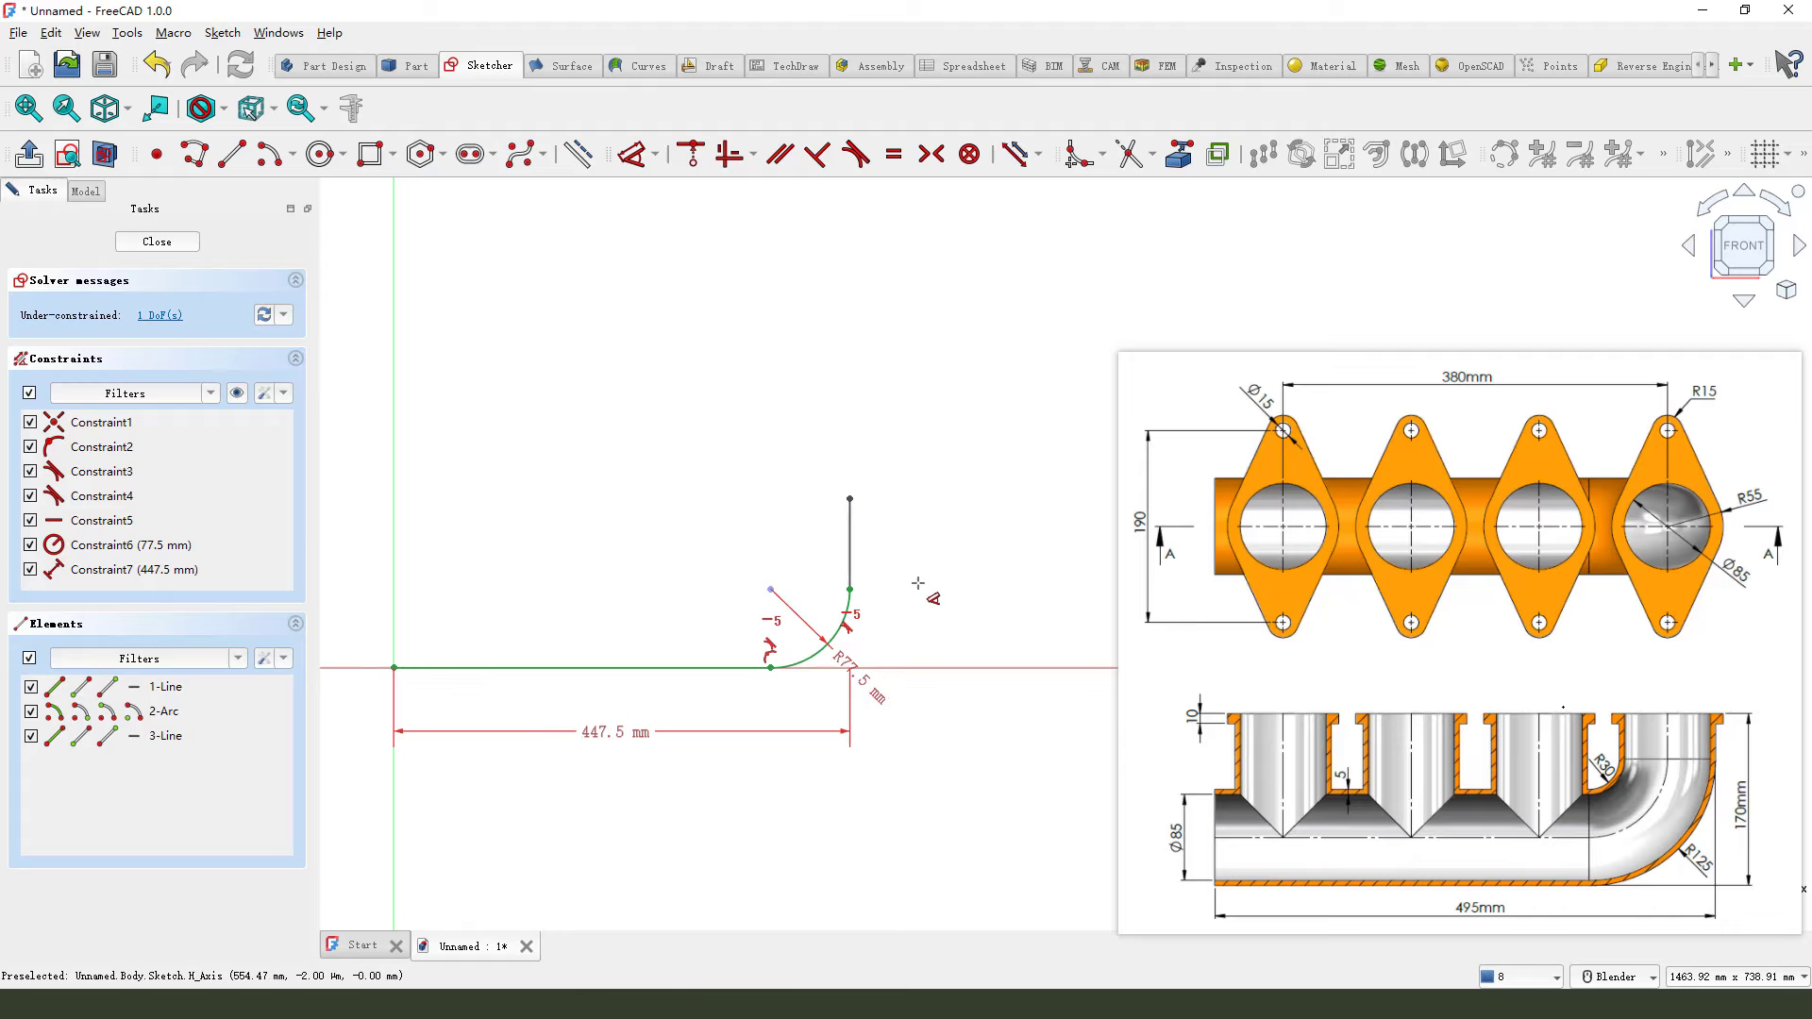
{"action": "left_click", "coordinate": [850, 498]}
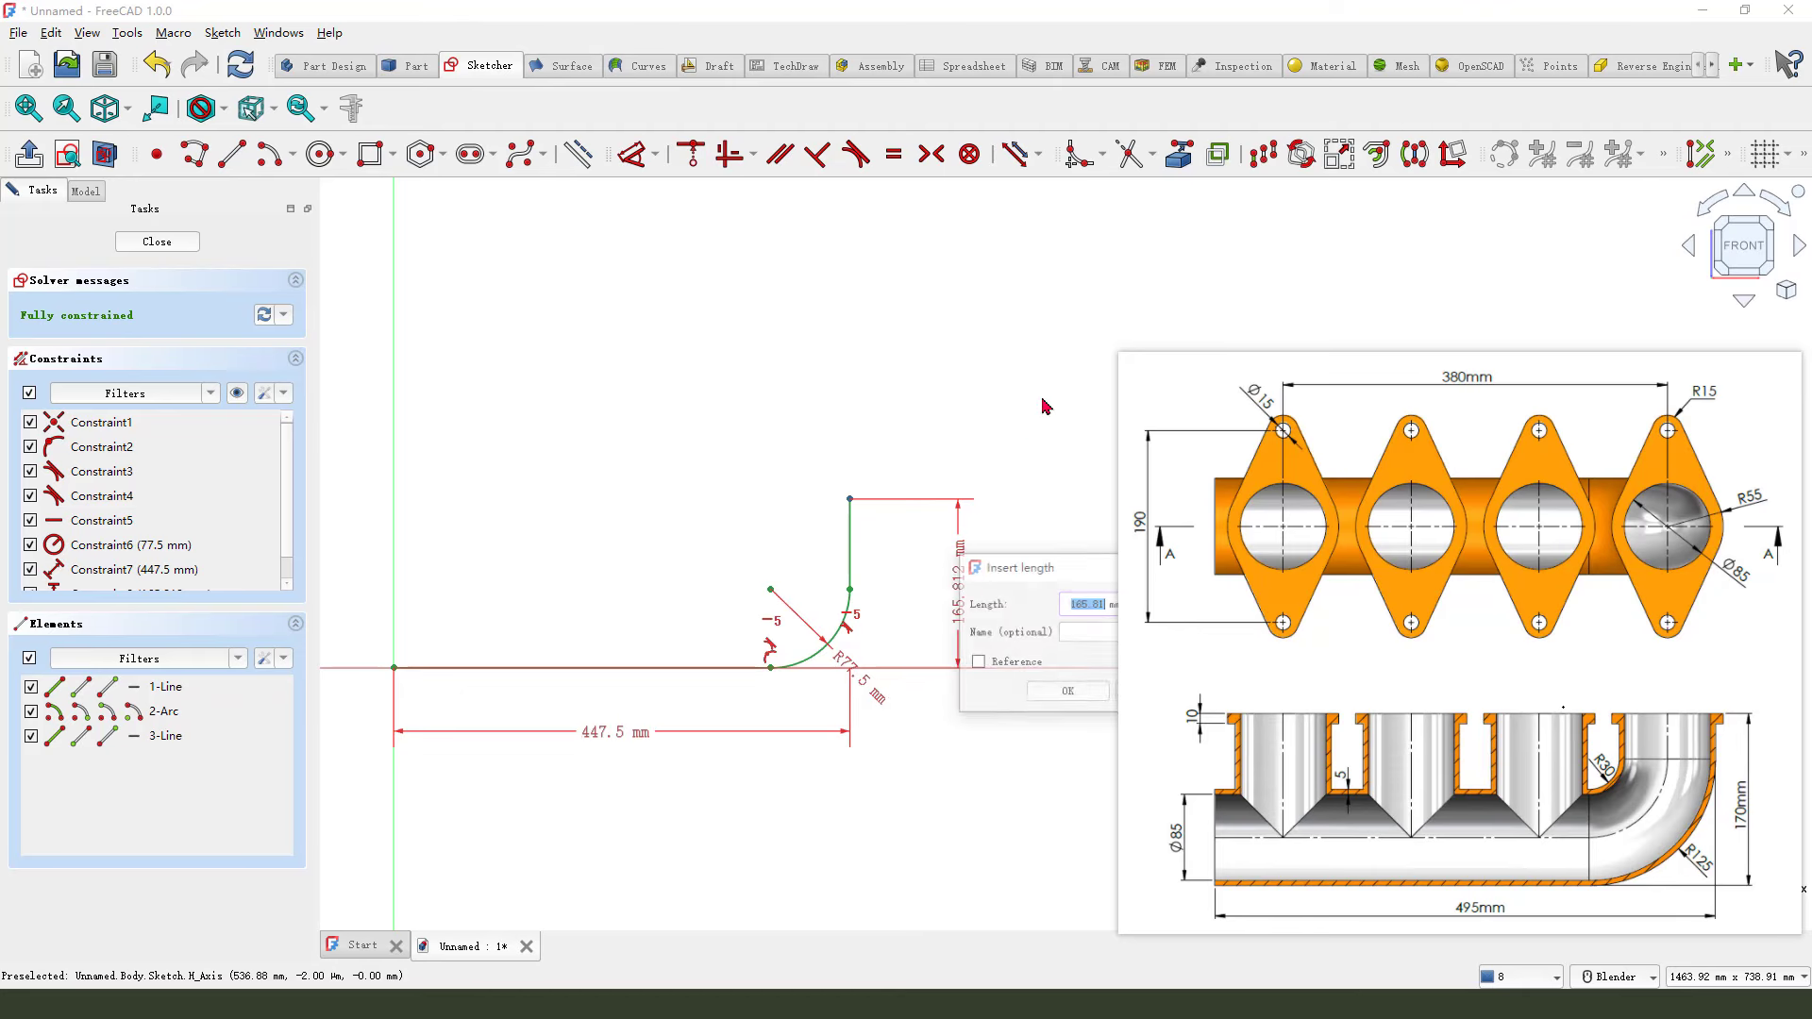
{"action": "type", "text": "170-5-85."}
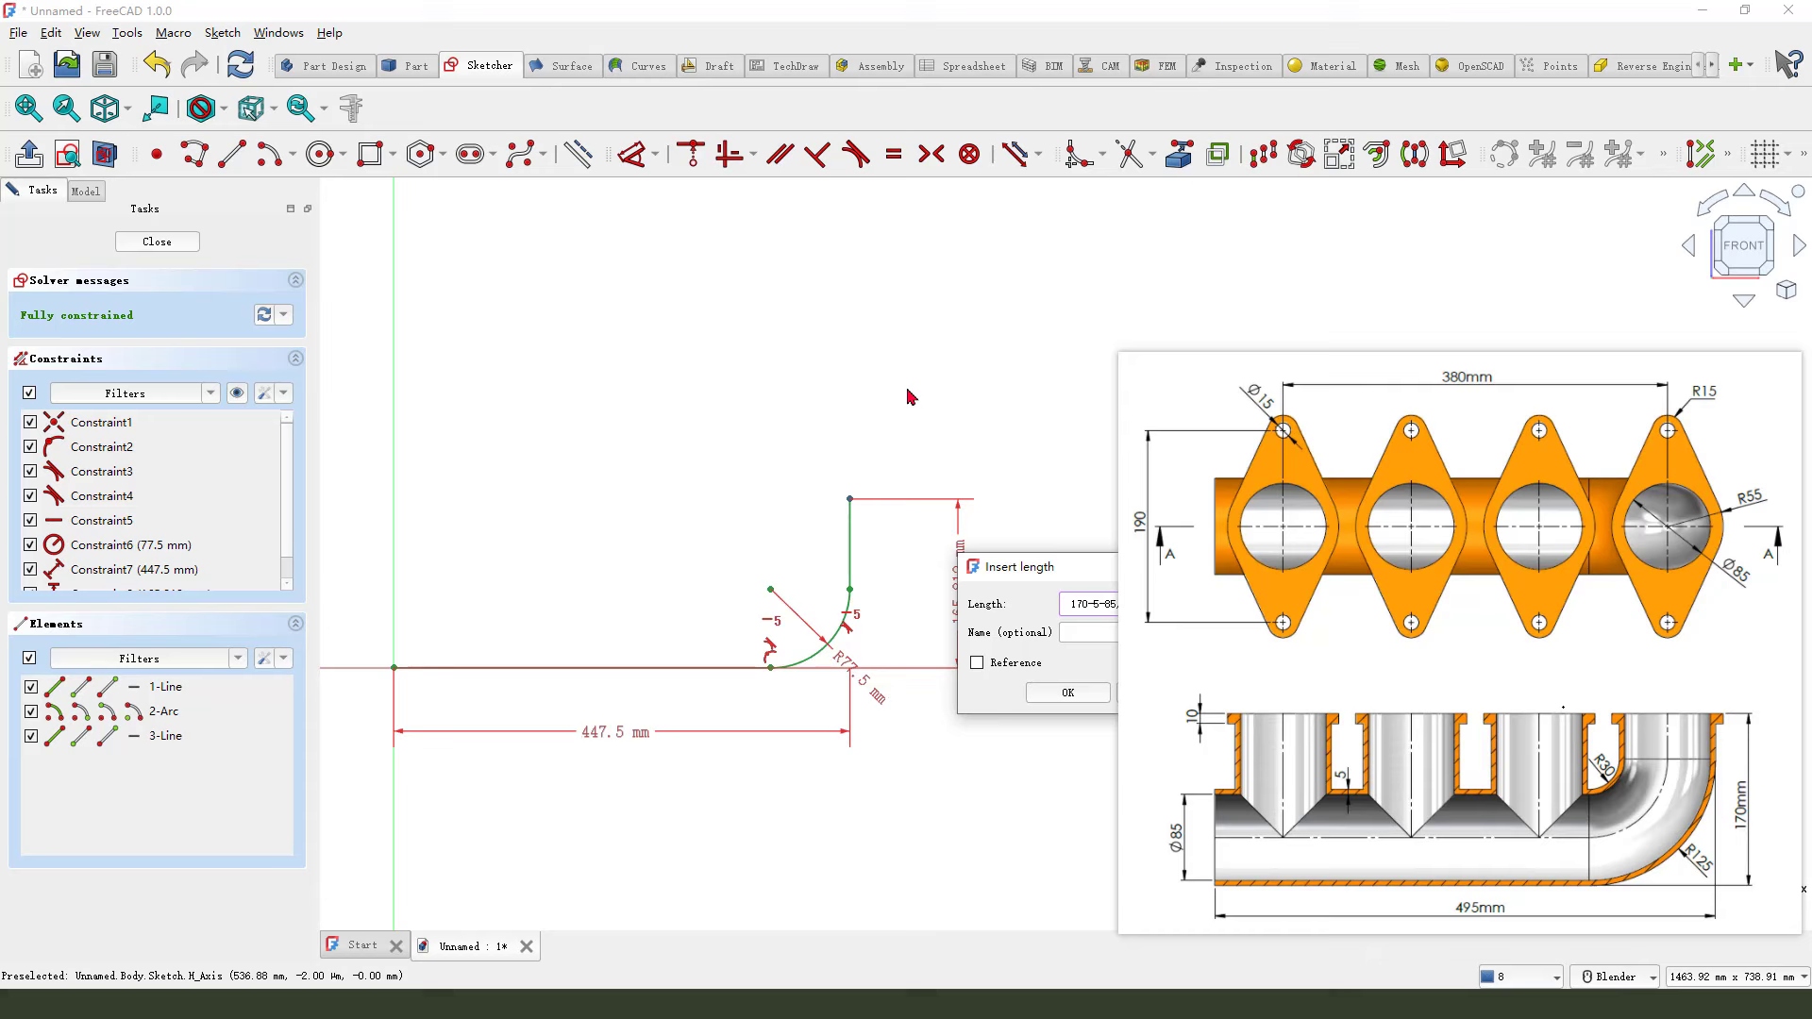
{"action": "key", "text": "Return"}
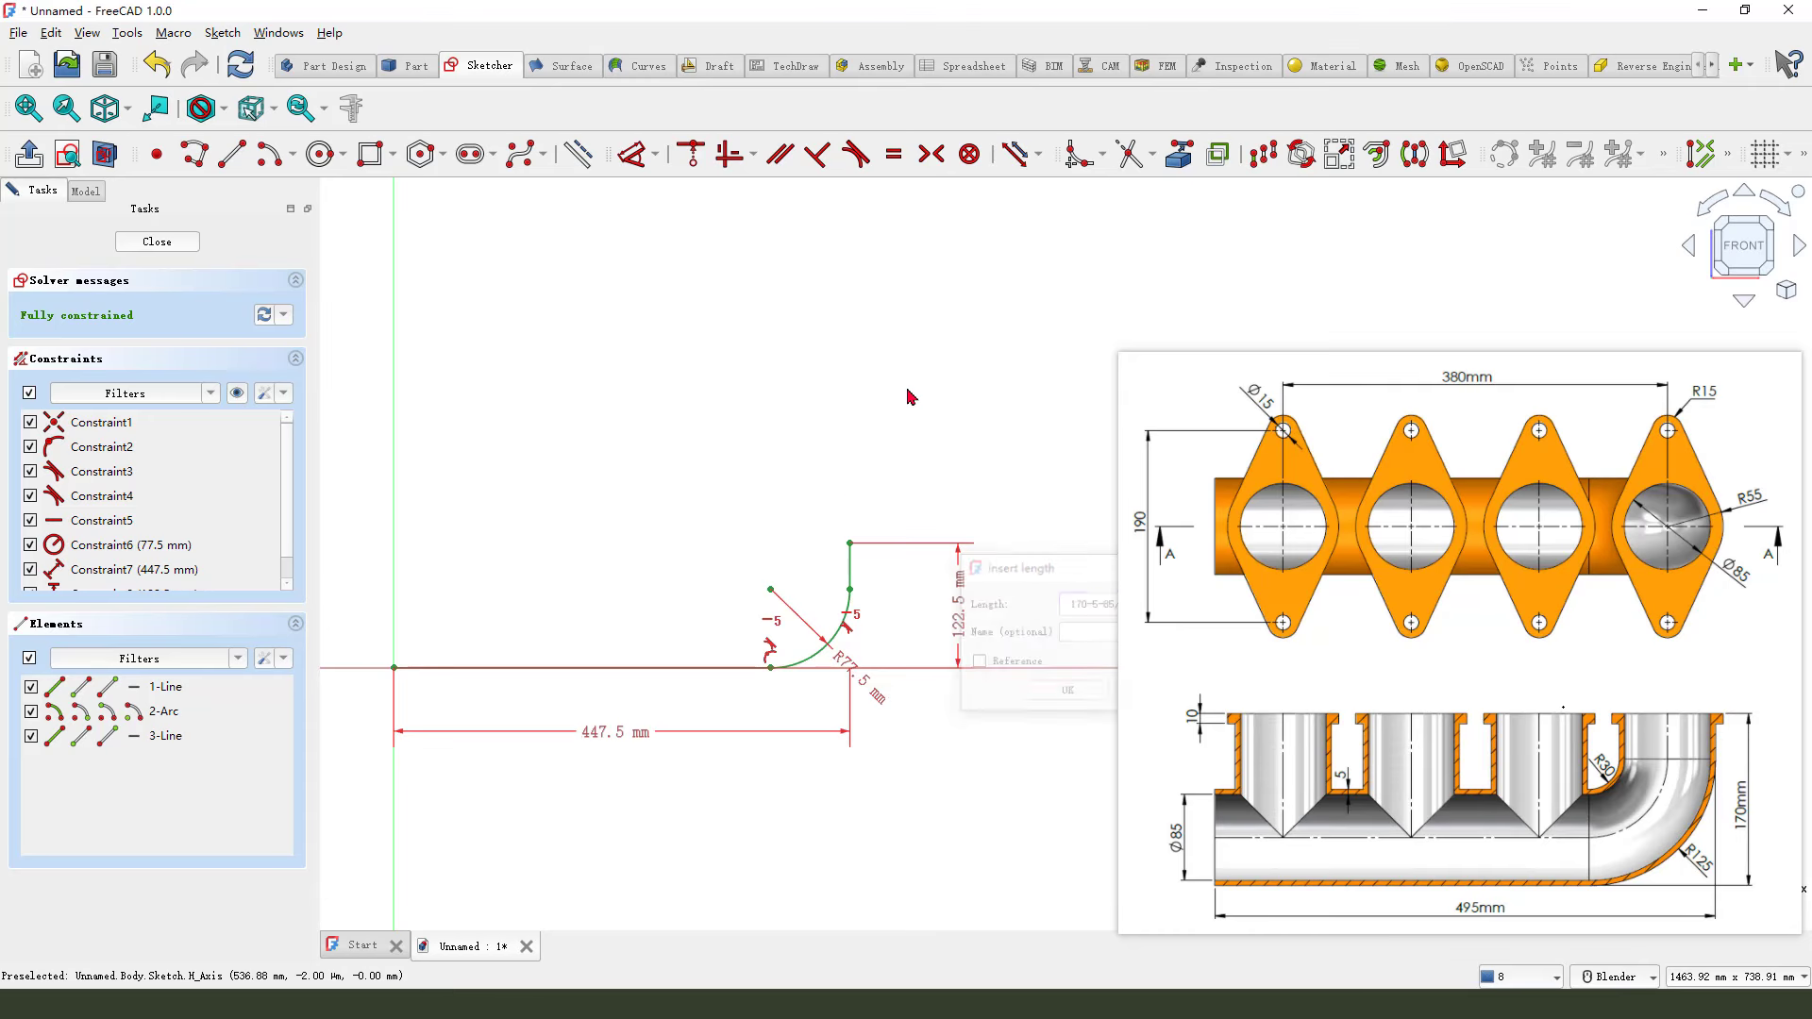
Reposition the path's radius and height dimension labels for readability and close the sketch.
{"action": "scroll", "coordinate": [991, 631], "scroll_direction": "up", "scroll_amount": 2}
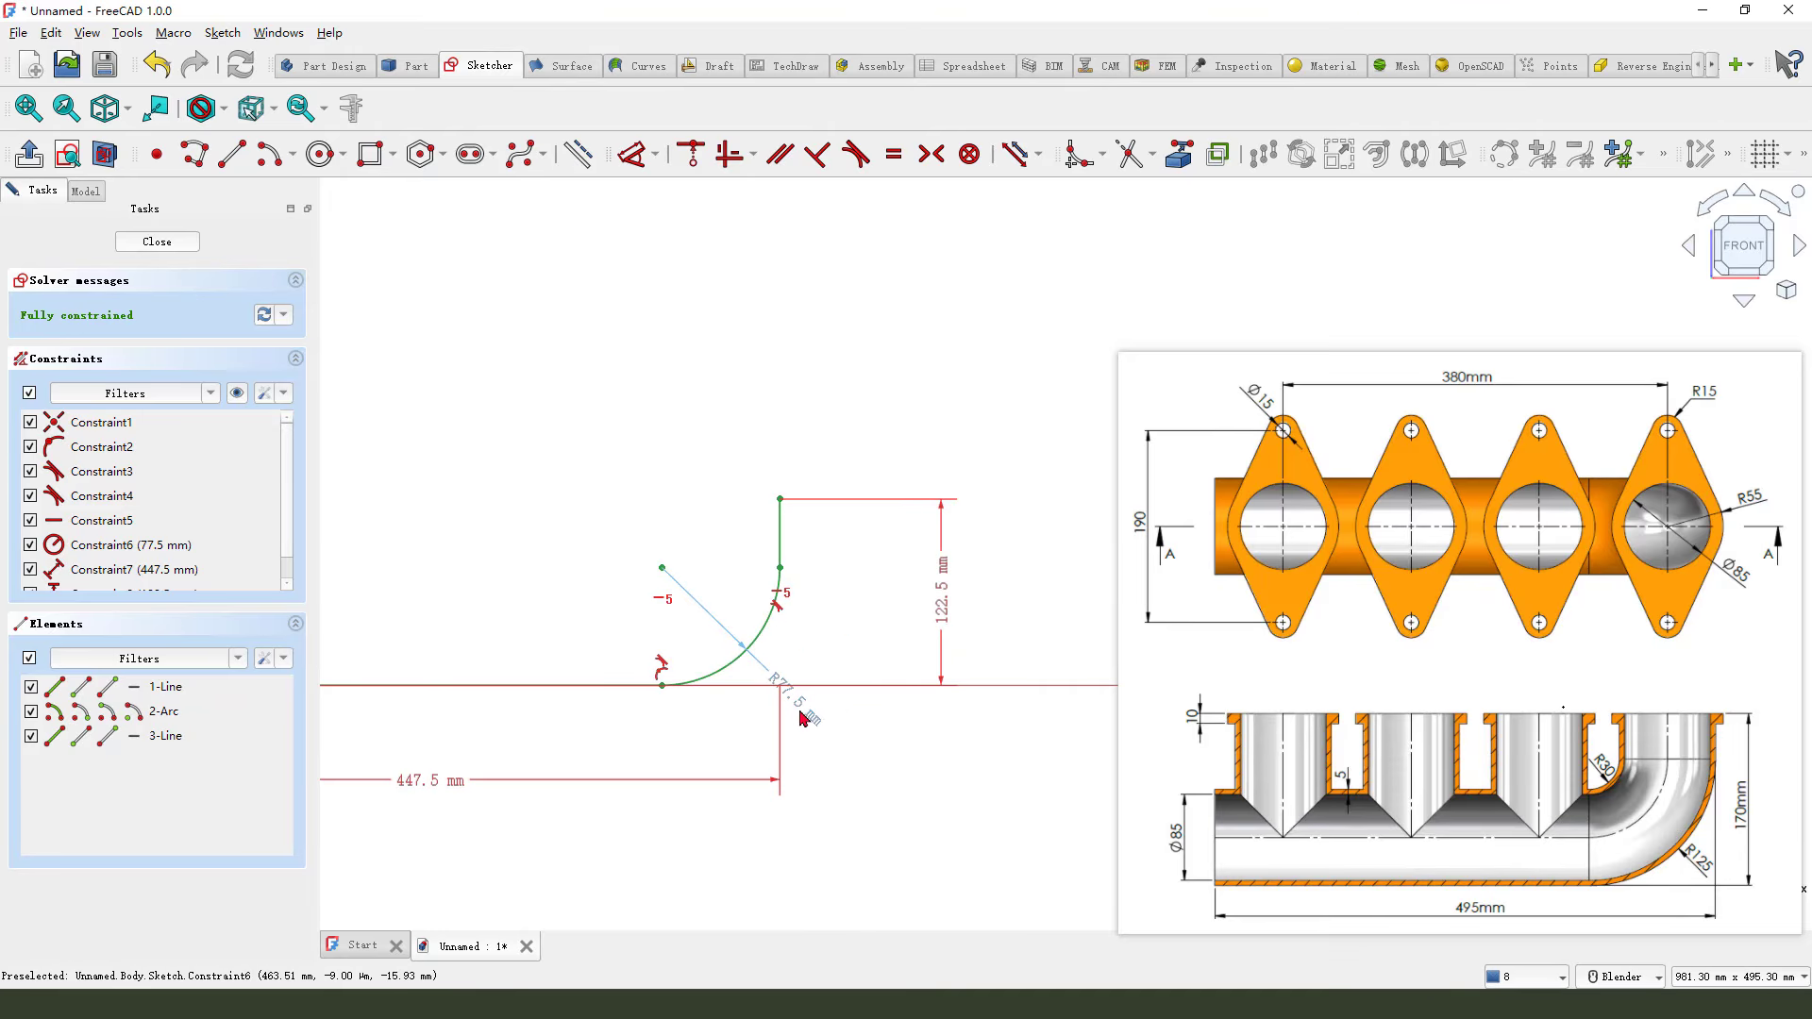
{"action": "left_click_drag", "start_coordinate": [807, 719], "coordinate": [885, 752]}
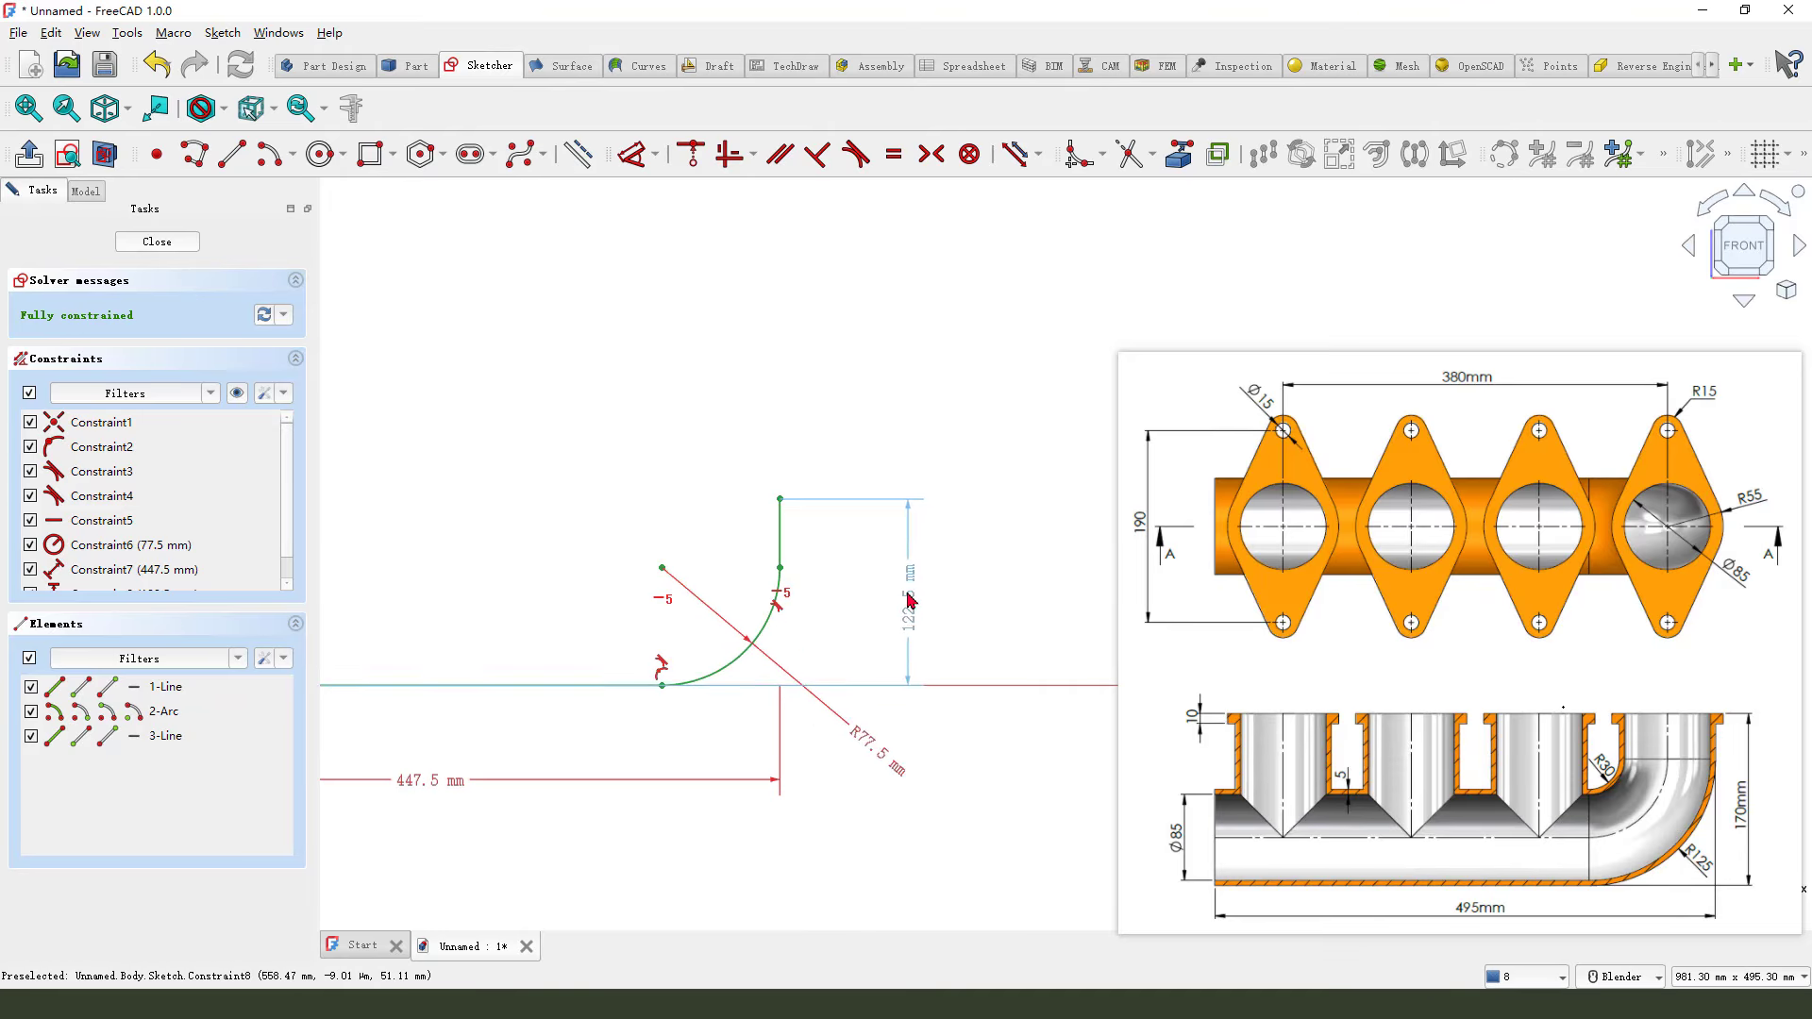
{"action": "scroll", "coordinate": [908, 587], "scroll_direction": "down", "scroll_amount": 2}
{"action": "left_click", "coordinate": [156, 244]}
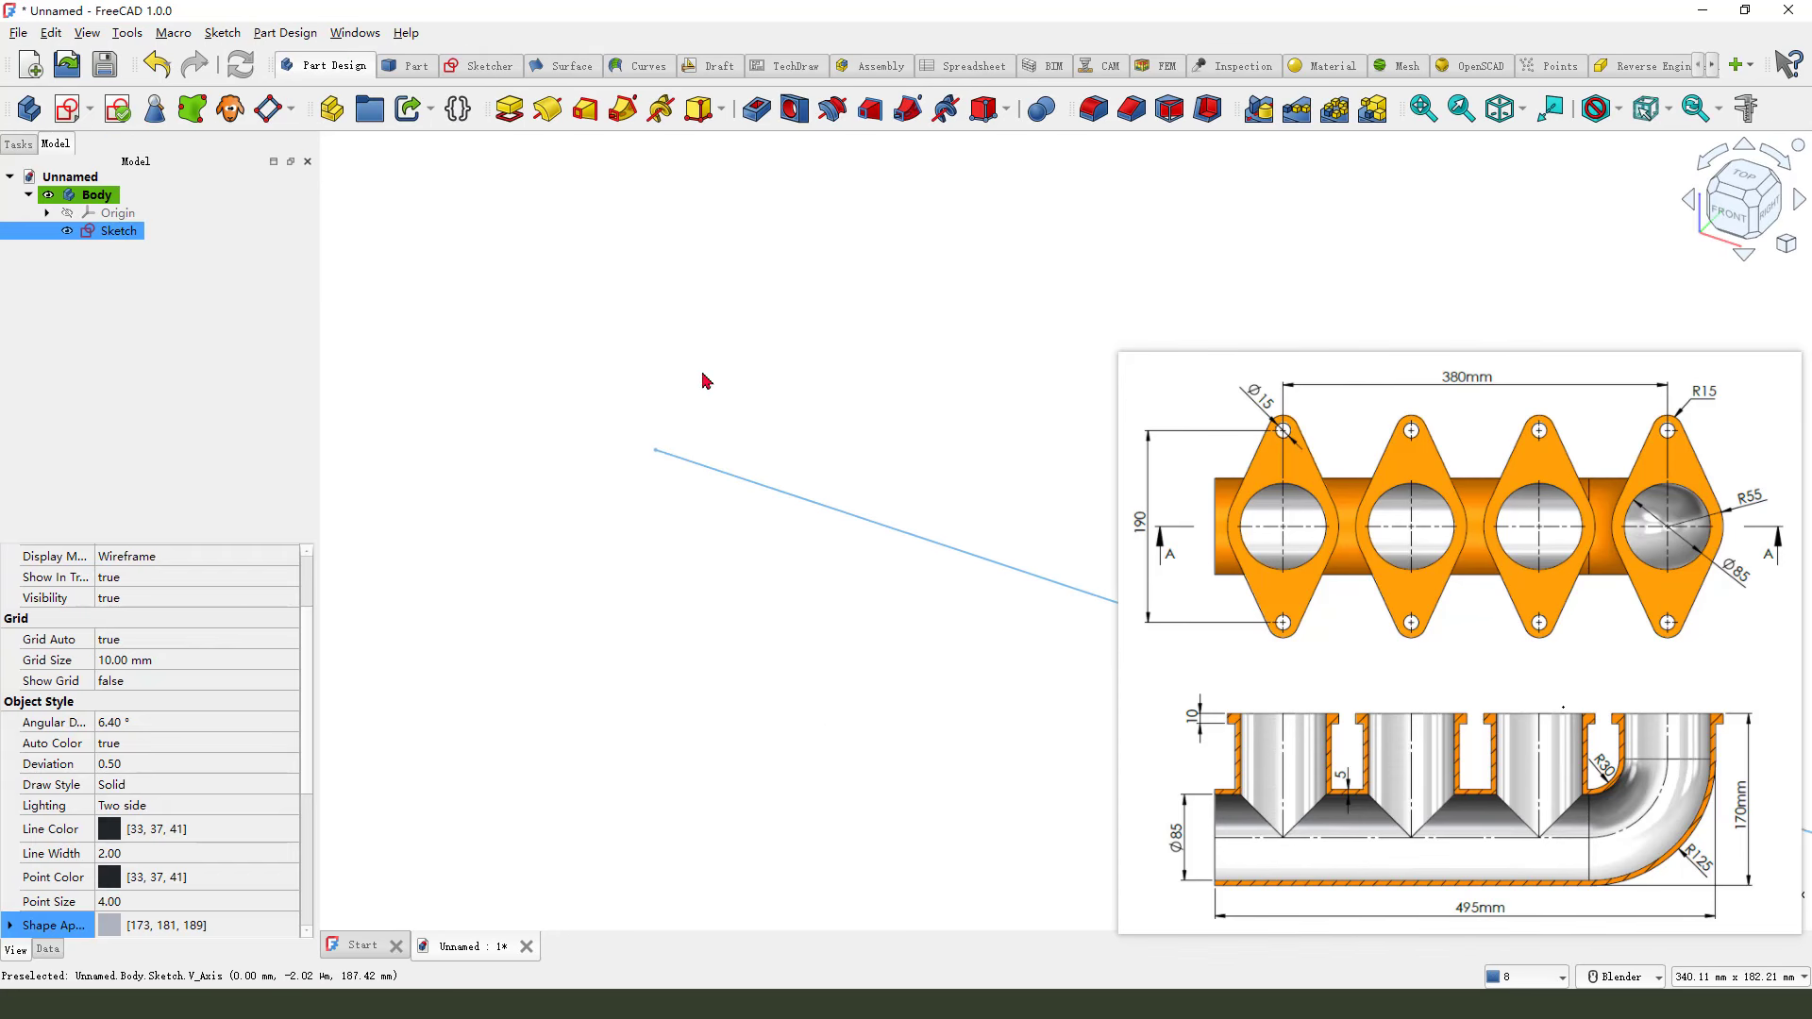
Start a new sketch on the YZ plane and draw a circle about 78 mm in diameter centred on the origin.
{"action": "scroll", "coordinate": [930, 516], "scroll_direction": "down", "scroll_amount": 1}
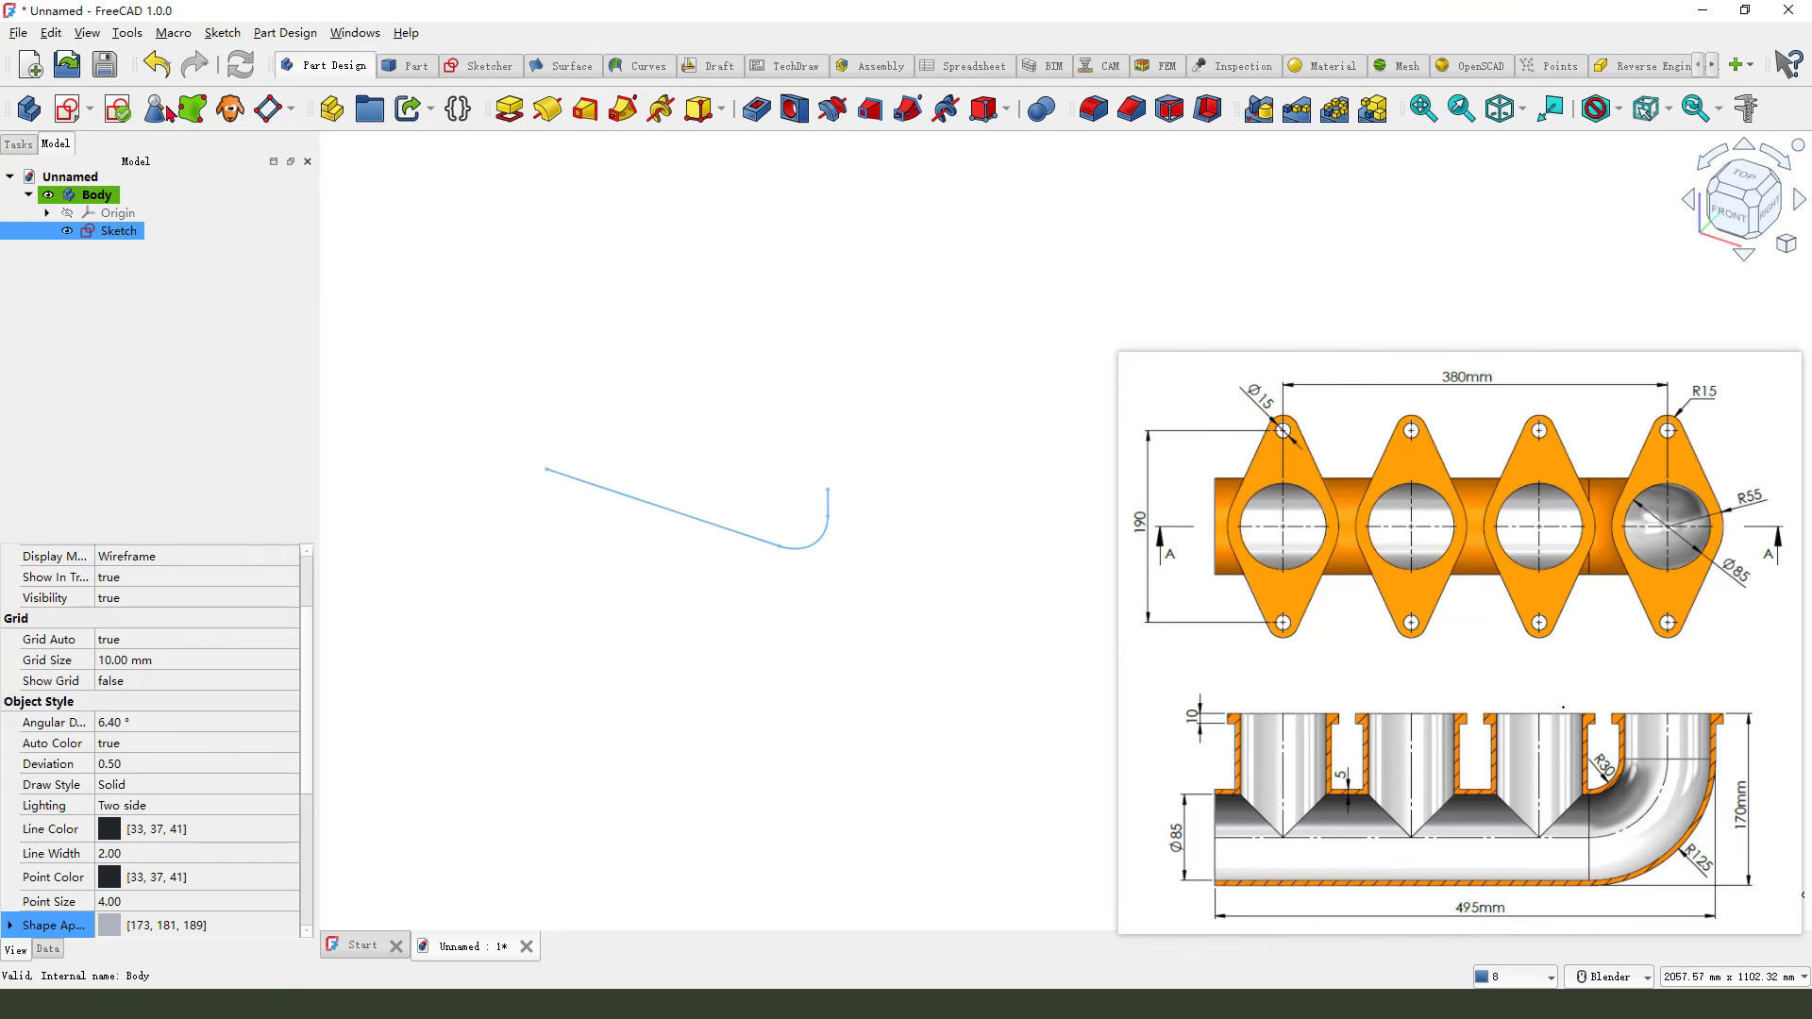
{"action": "left_click", "coordinate": [67, 109]}
{"action": "scroll", "coordinate": [661, 463], "scroll_direction": "down", "scroll_amount": 5}
{"action": "scroll", "coordinate": [649, 458], "scroll_direction": "up", "scroll_amount": 8}
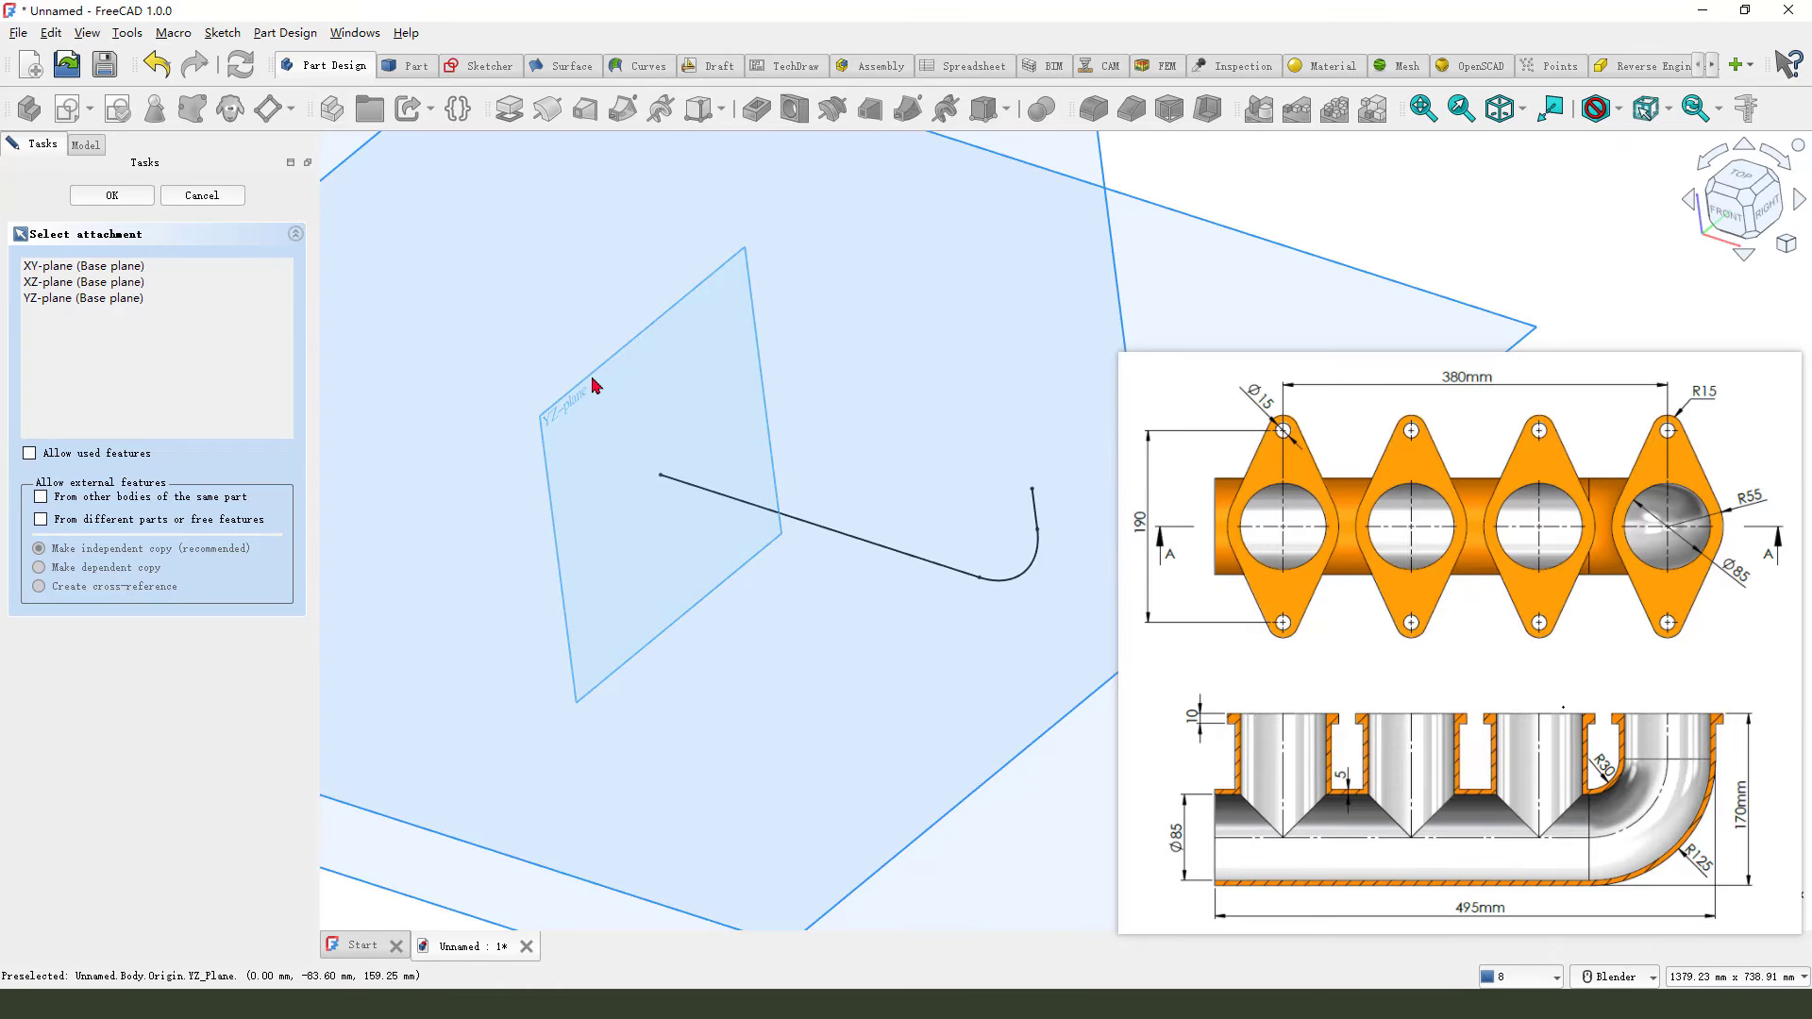
{"action": "left_click", "coordinate": [595, 382]}
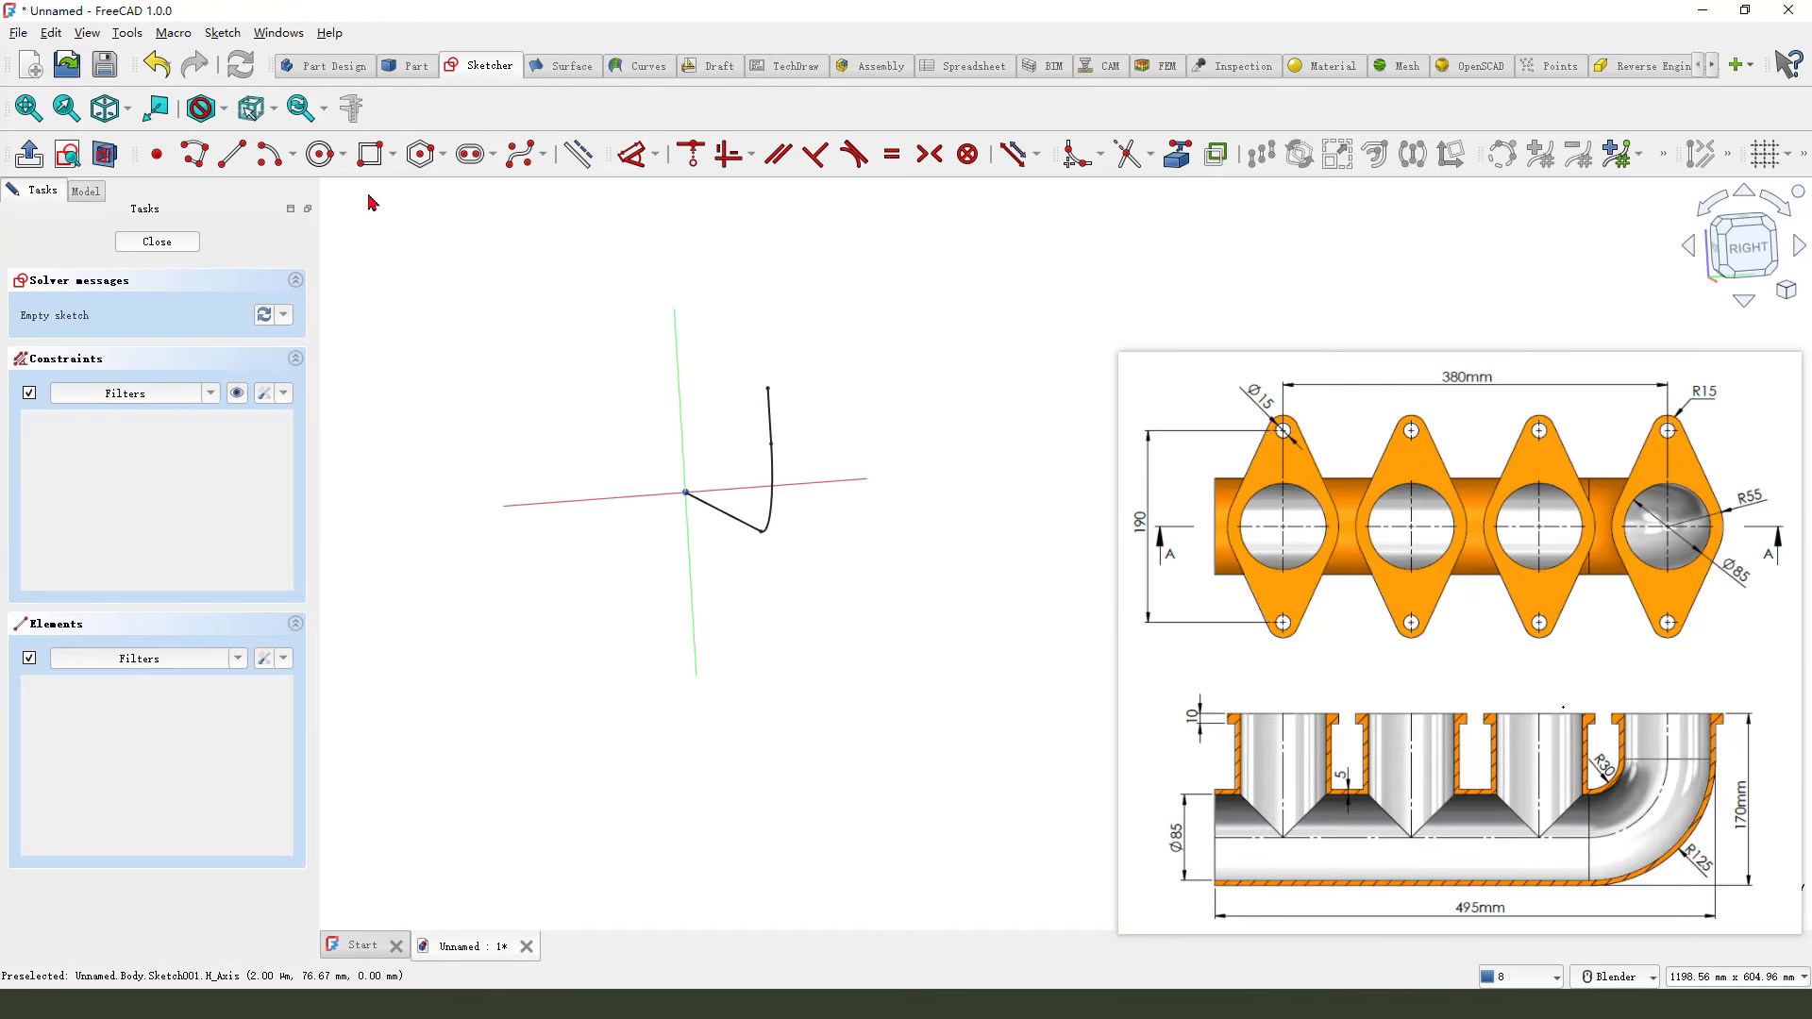
{"action": "left_click", "coordinate": [321, 154]}
{"action": "scroll", "coordinate": [724, 545], "scroll_direction": "up", "scroll_amount": 2}
{"action": "left_click", "coordinate": [668, 463]}
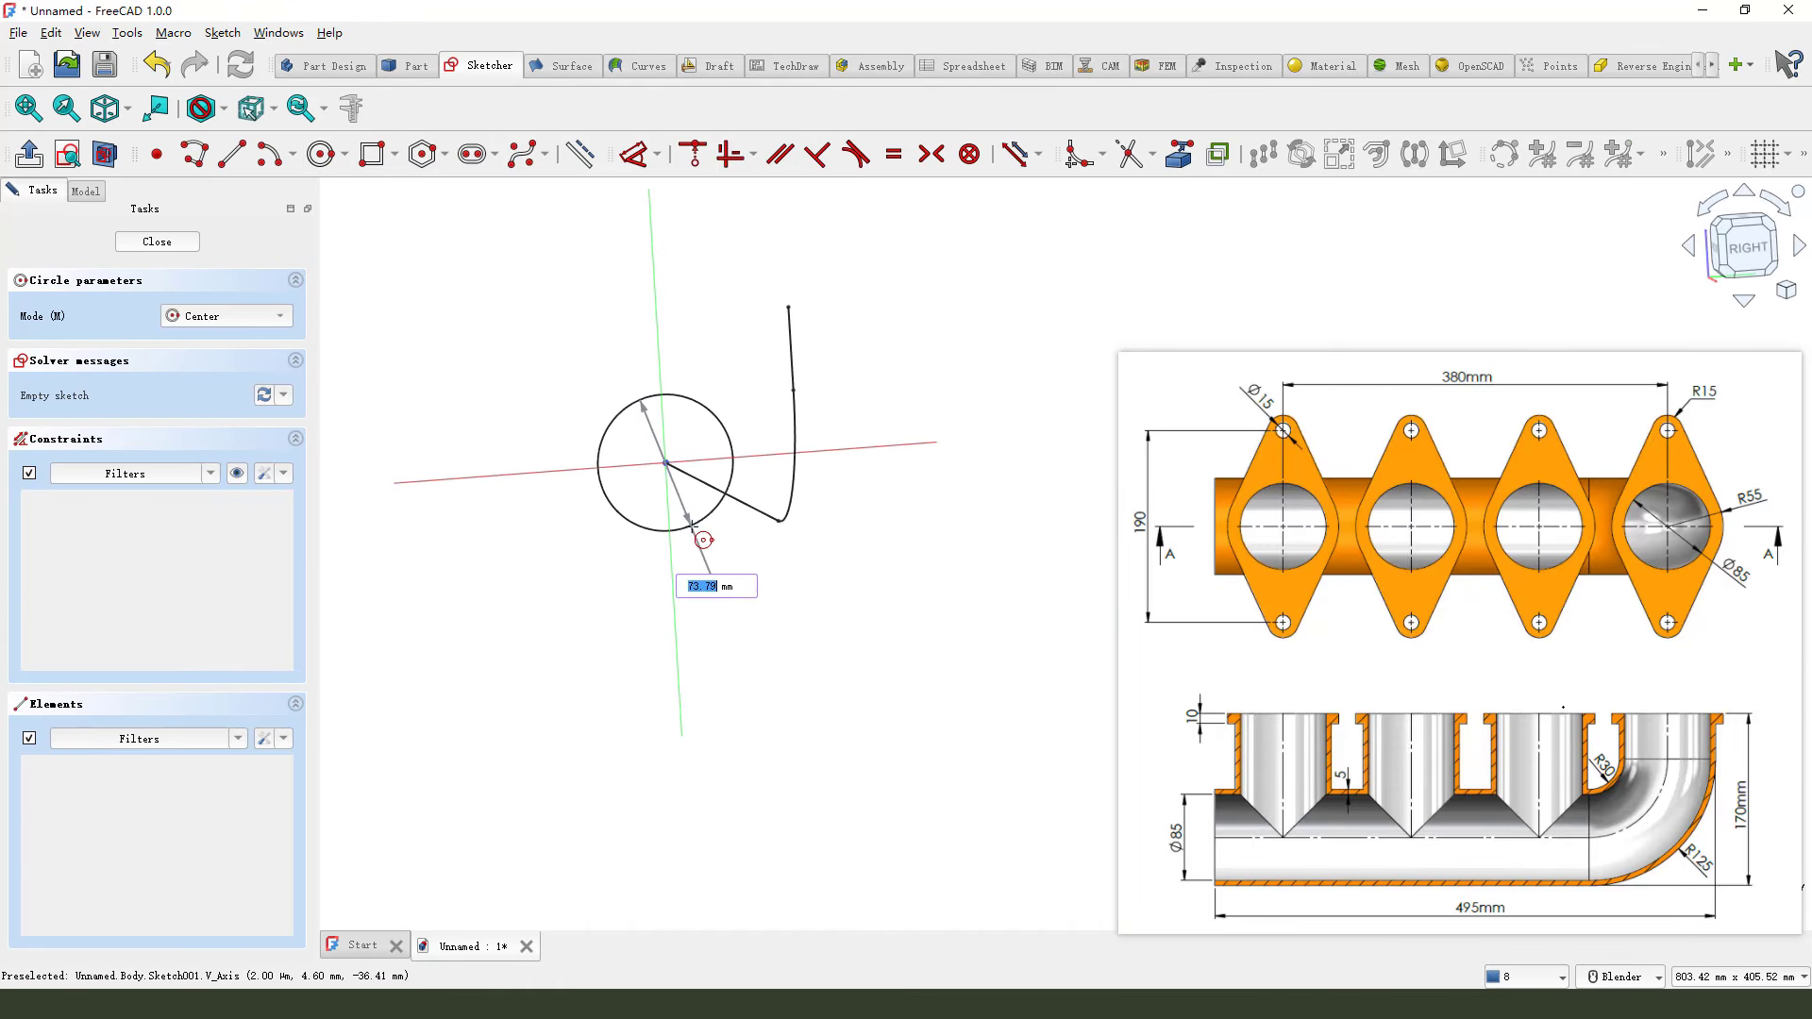
{"action": "left_click", "coordinate": [717, 514]}
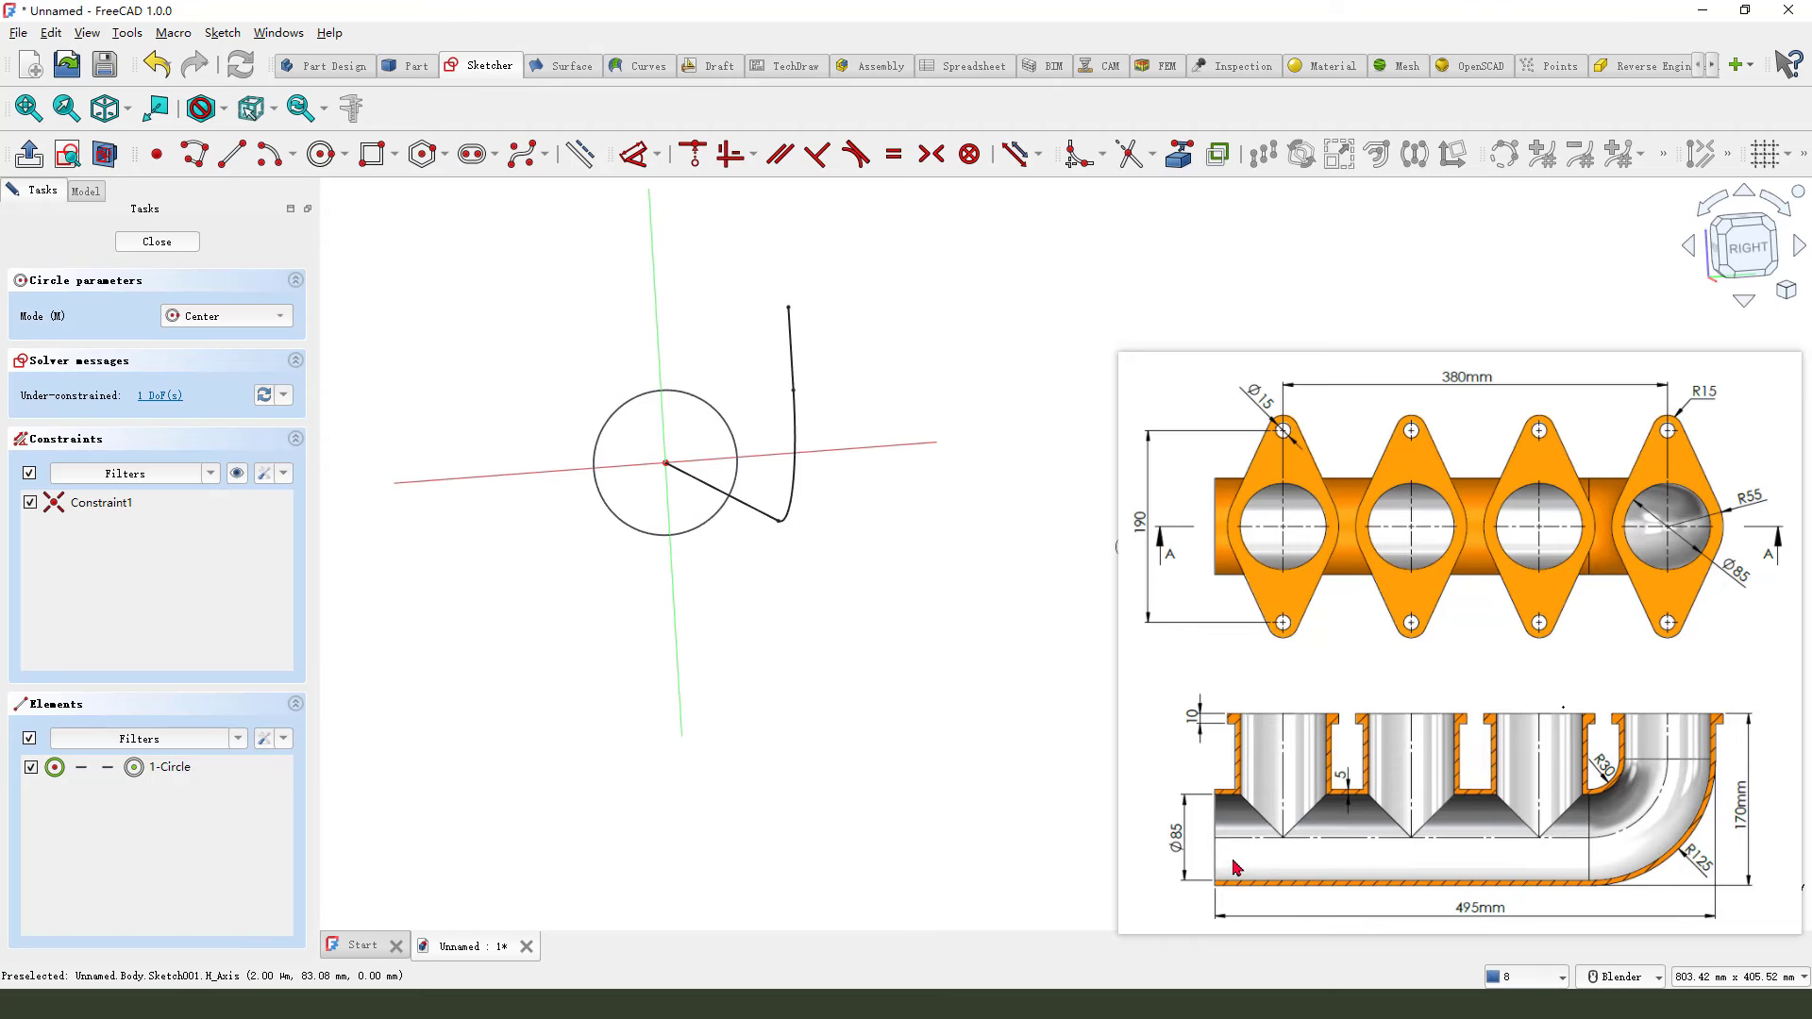
{"action": "left_click", "coordinate": [1242, 833]}
{"action": "mouse_move", "coordinate": [1169, 823]}
{"action": "left_mouse_down"}
{"action": "mouse_move", "coordinate": [1165, 844]}
{"action": "mouse_move", "coordinate": [1192, 856]}
{"action": "left_mouse_up"}
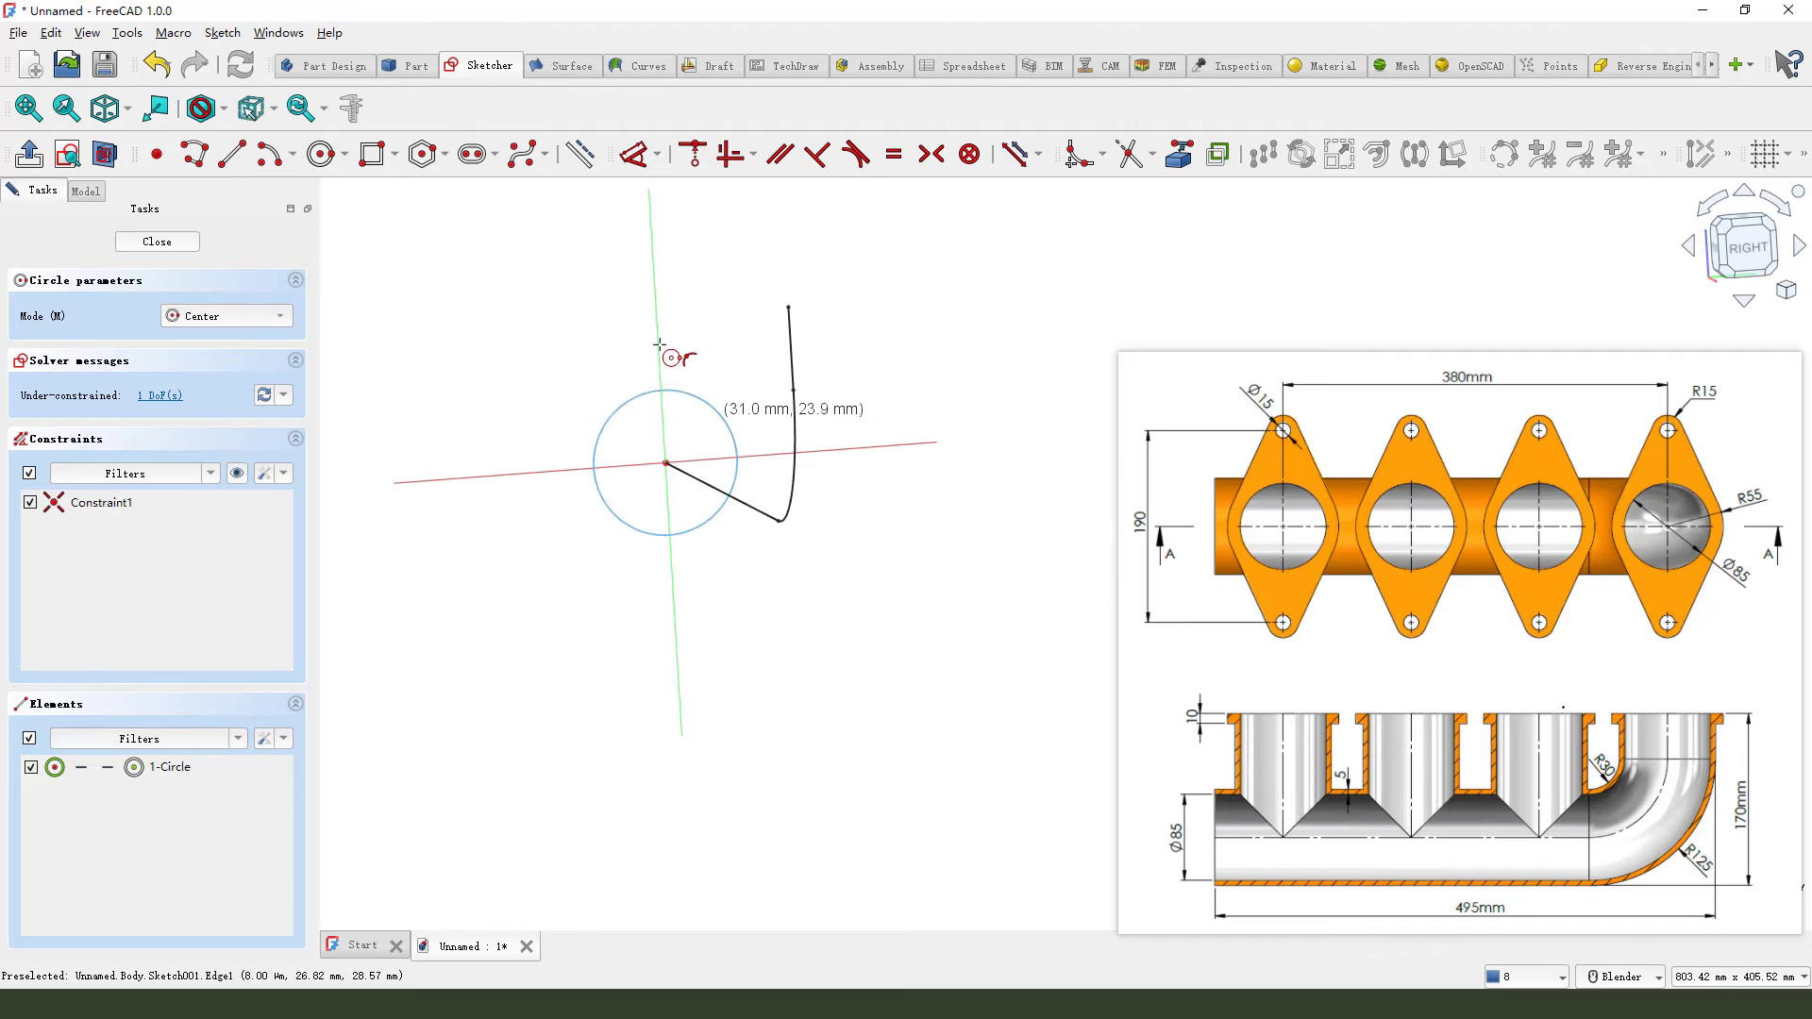
{"action": "left_click", "coordinate": [618, 410]}
{"action": "left_click", "coordinate": [521, 371]}
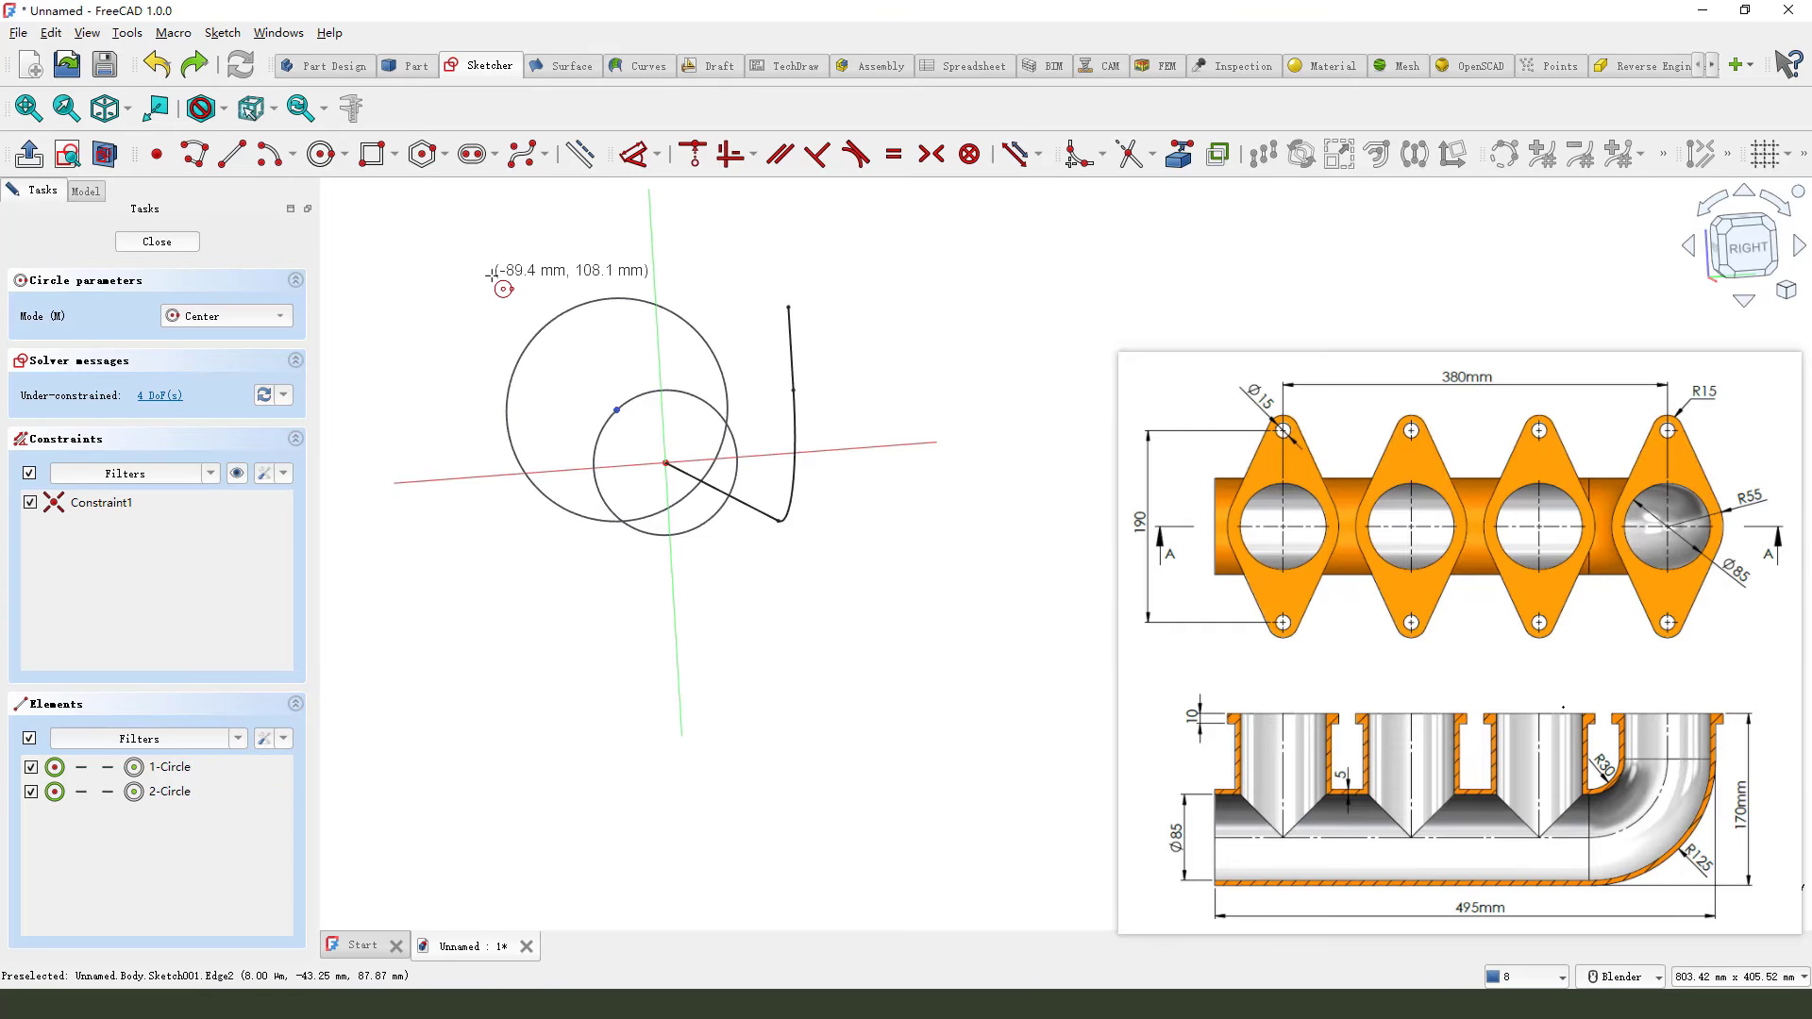
{"action": "right_click", "coordinate": [517, 306]}
{"action": "left_click", "coordinate": [540, 332]}
{"action": "key", "text": "Delete"}
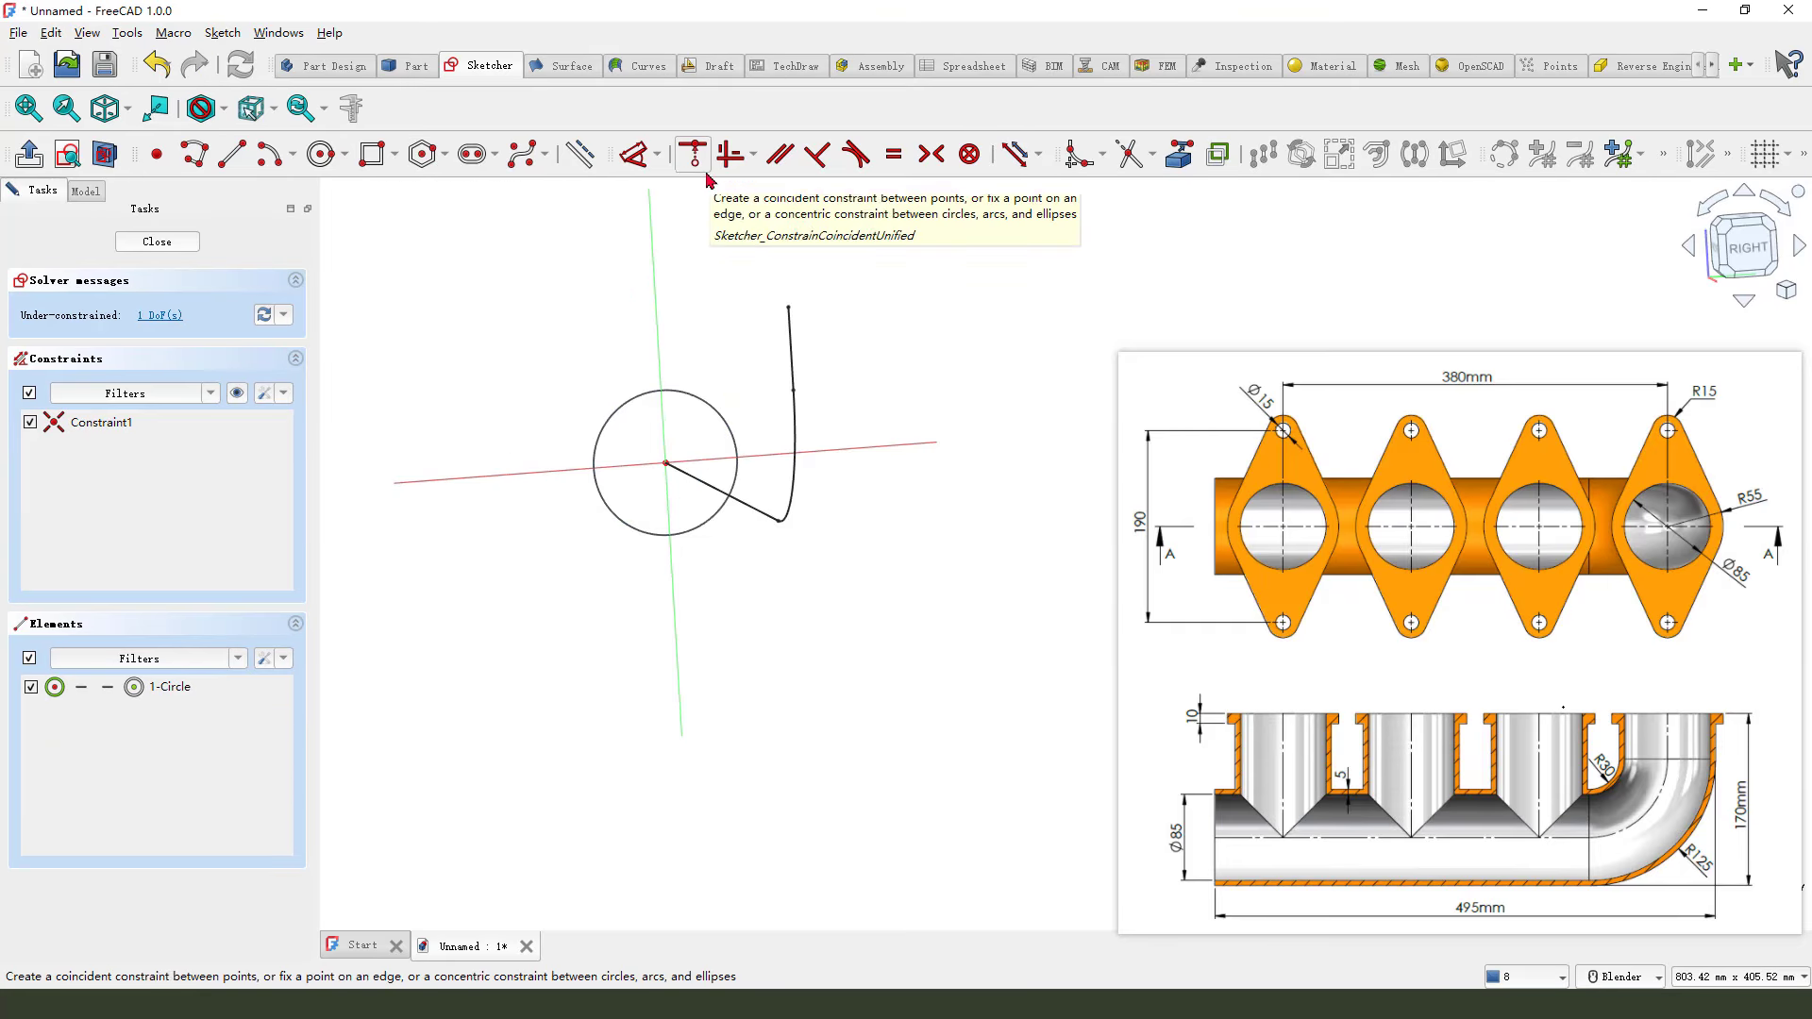
Constrain the circle's diameter to 95 mm.
{"action": "left_click", "coordinate": [694, 154]}
{"action": "left_click", "coordinate": [615, 412]}
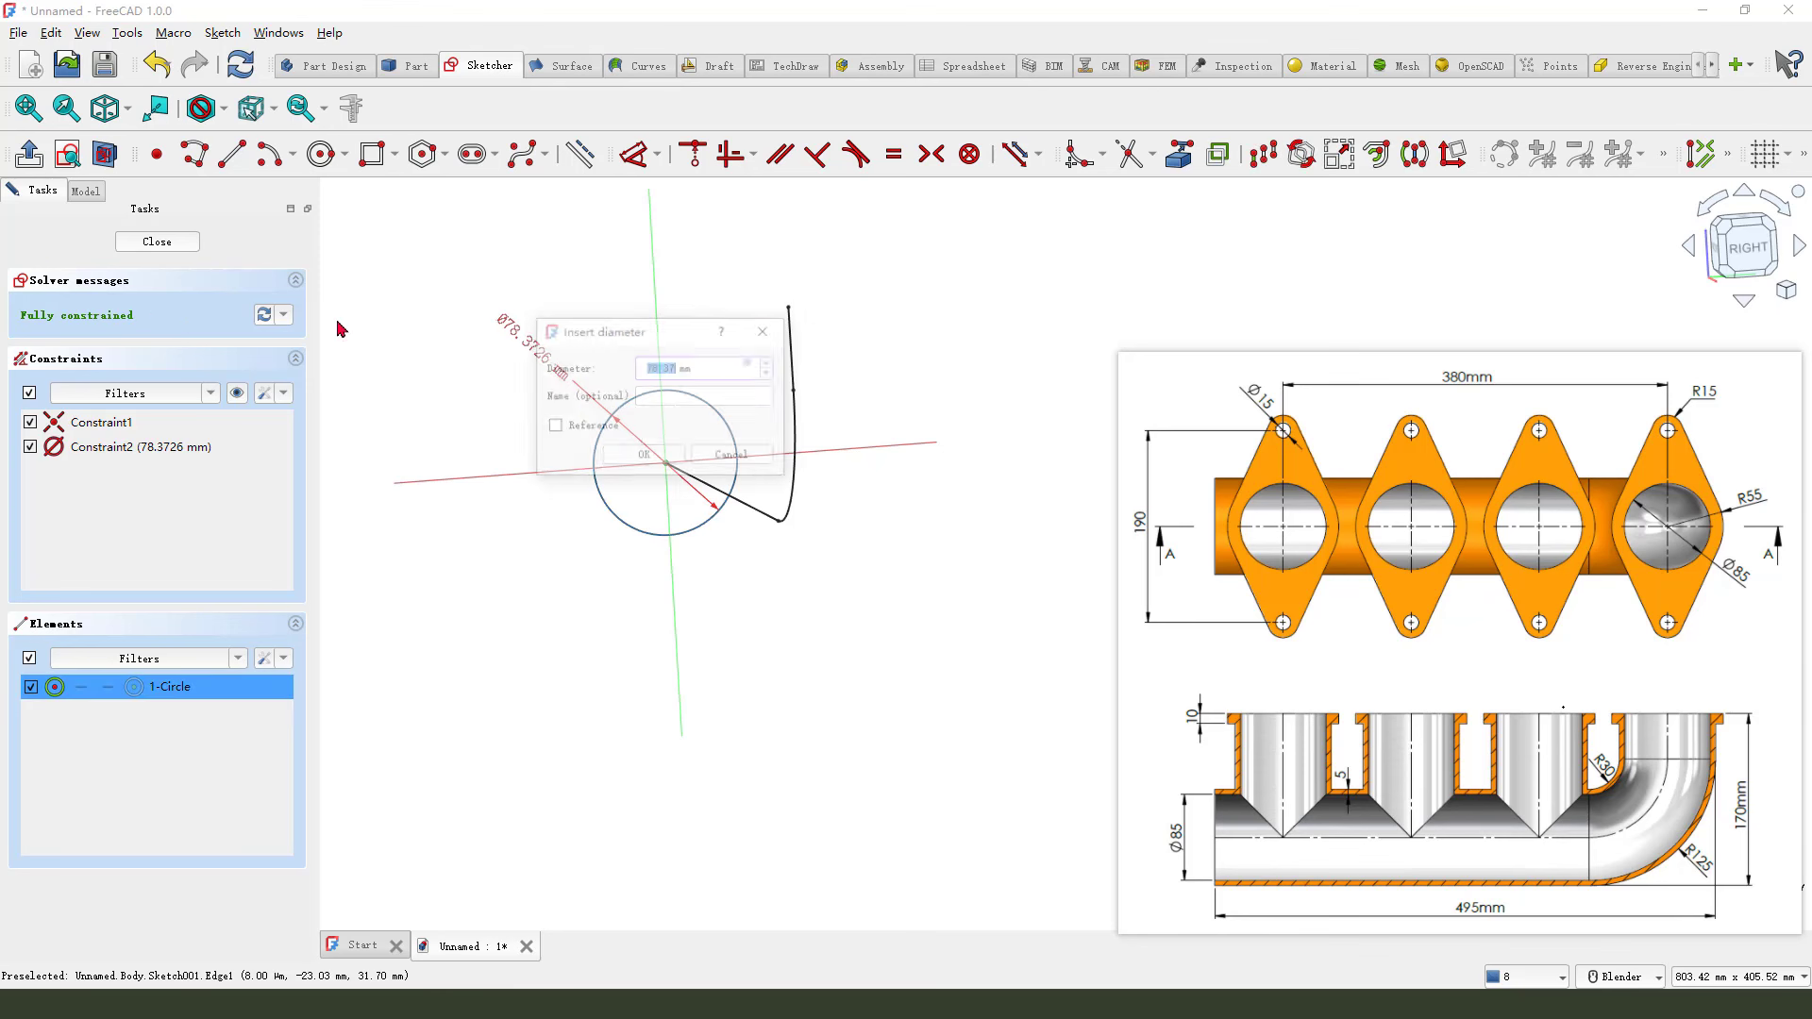
{"action": "type", "text": "95"}
{"action": "key", "text": "Return"}
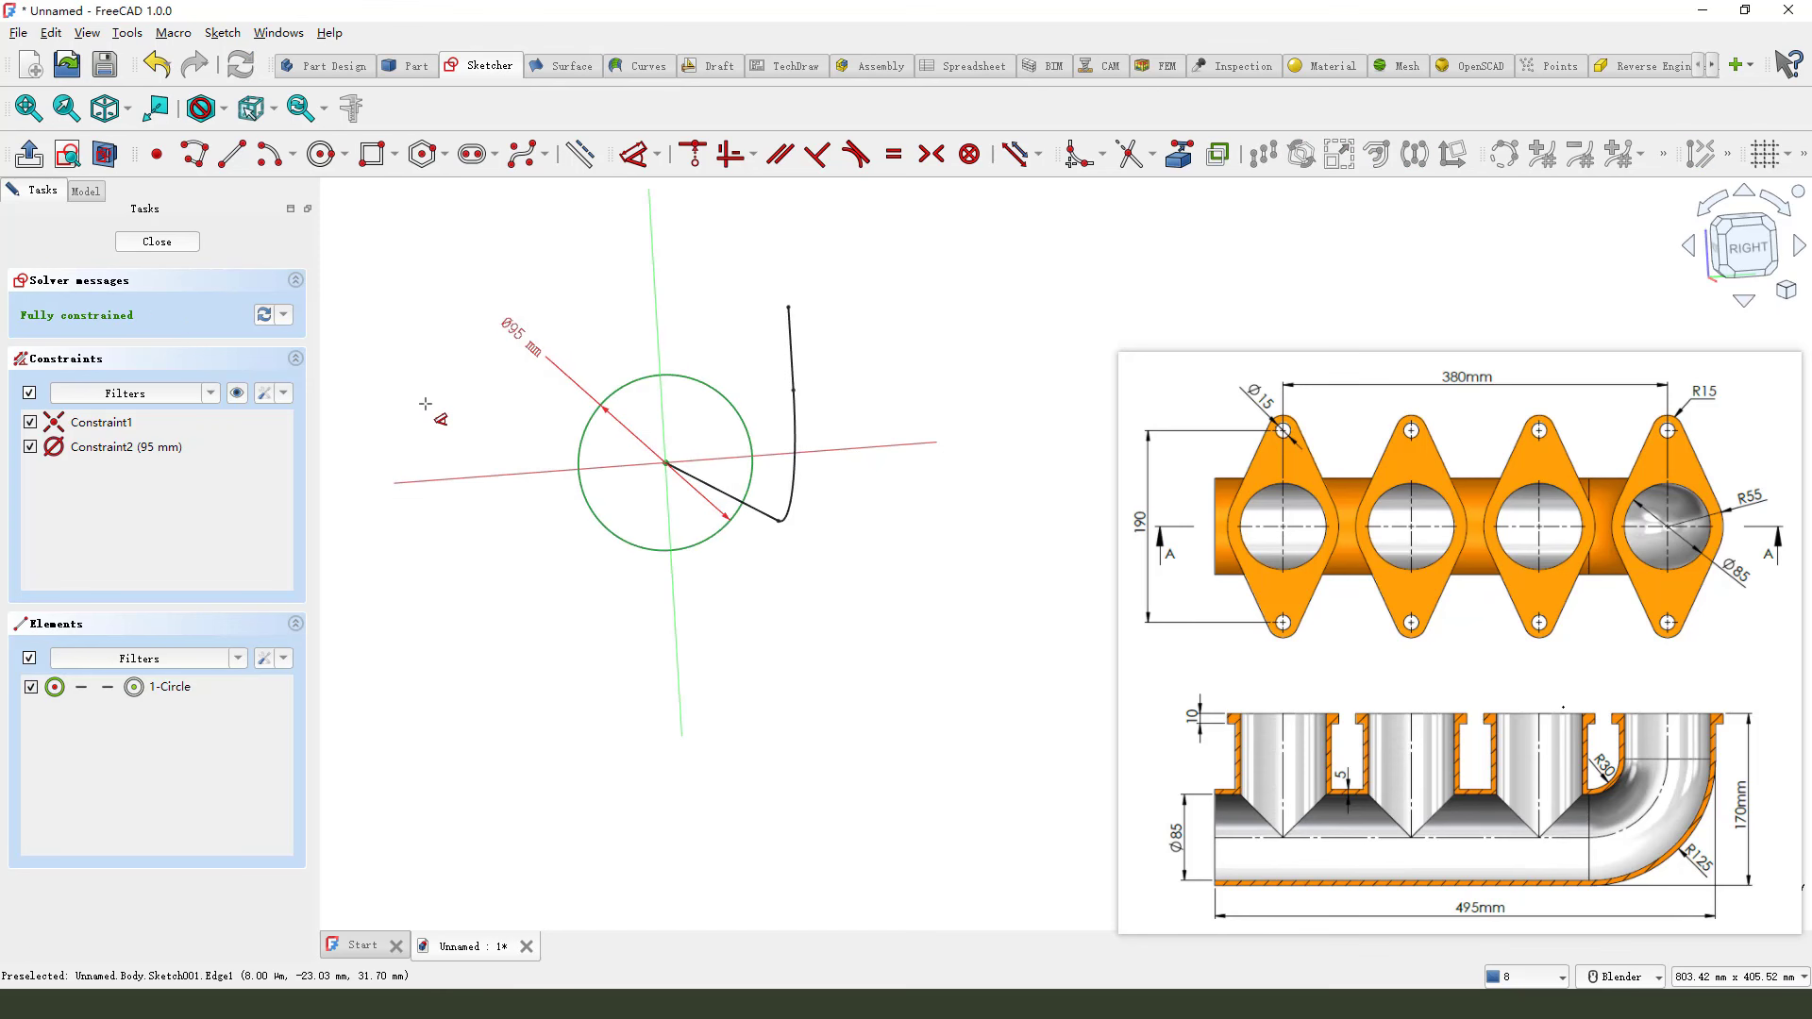
Close the circle sketch and sweep it along the bent path sketch as an additive pipe.
{"action": "left_click", "coordinate": [157, 241]}
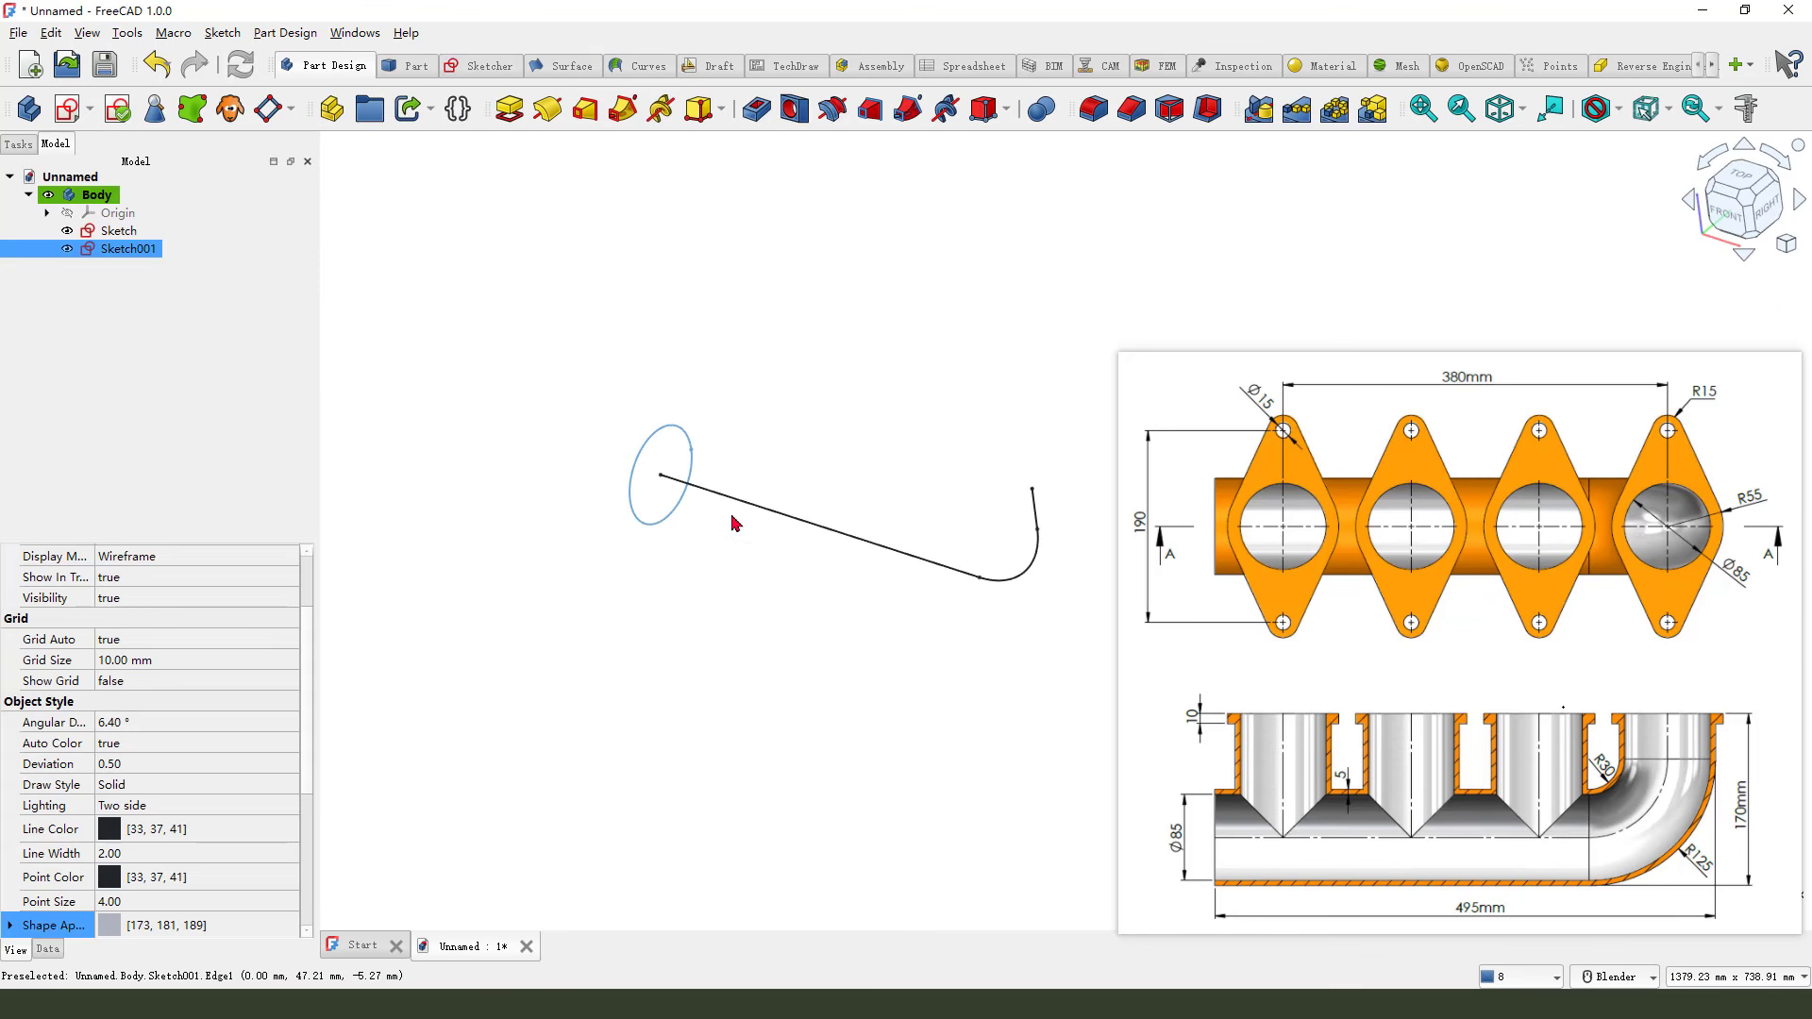
{"action": "mouse_move", "coordinate": [778, 651]}
{"action": "middle_mouse_down"}
{"action": "mouse_move", "coordinate": [883, 546]}
{"action": "mouse_move", "coordinate": [785, 623]}
{"action": "middle_mouse_up"}
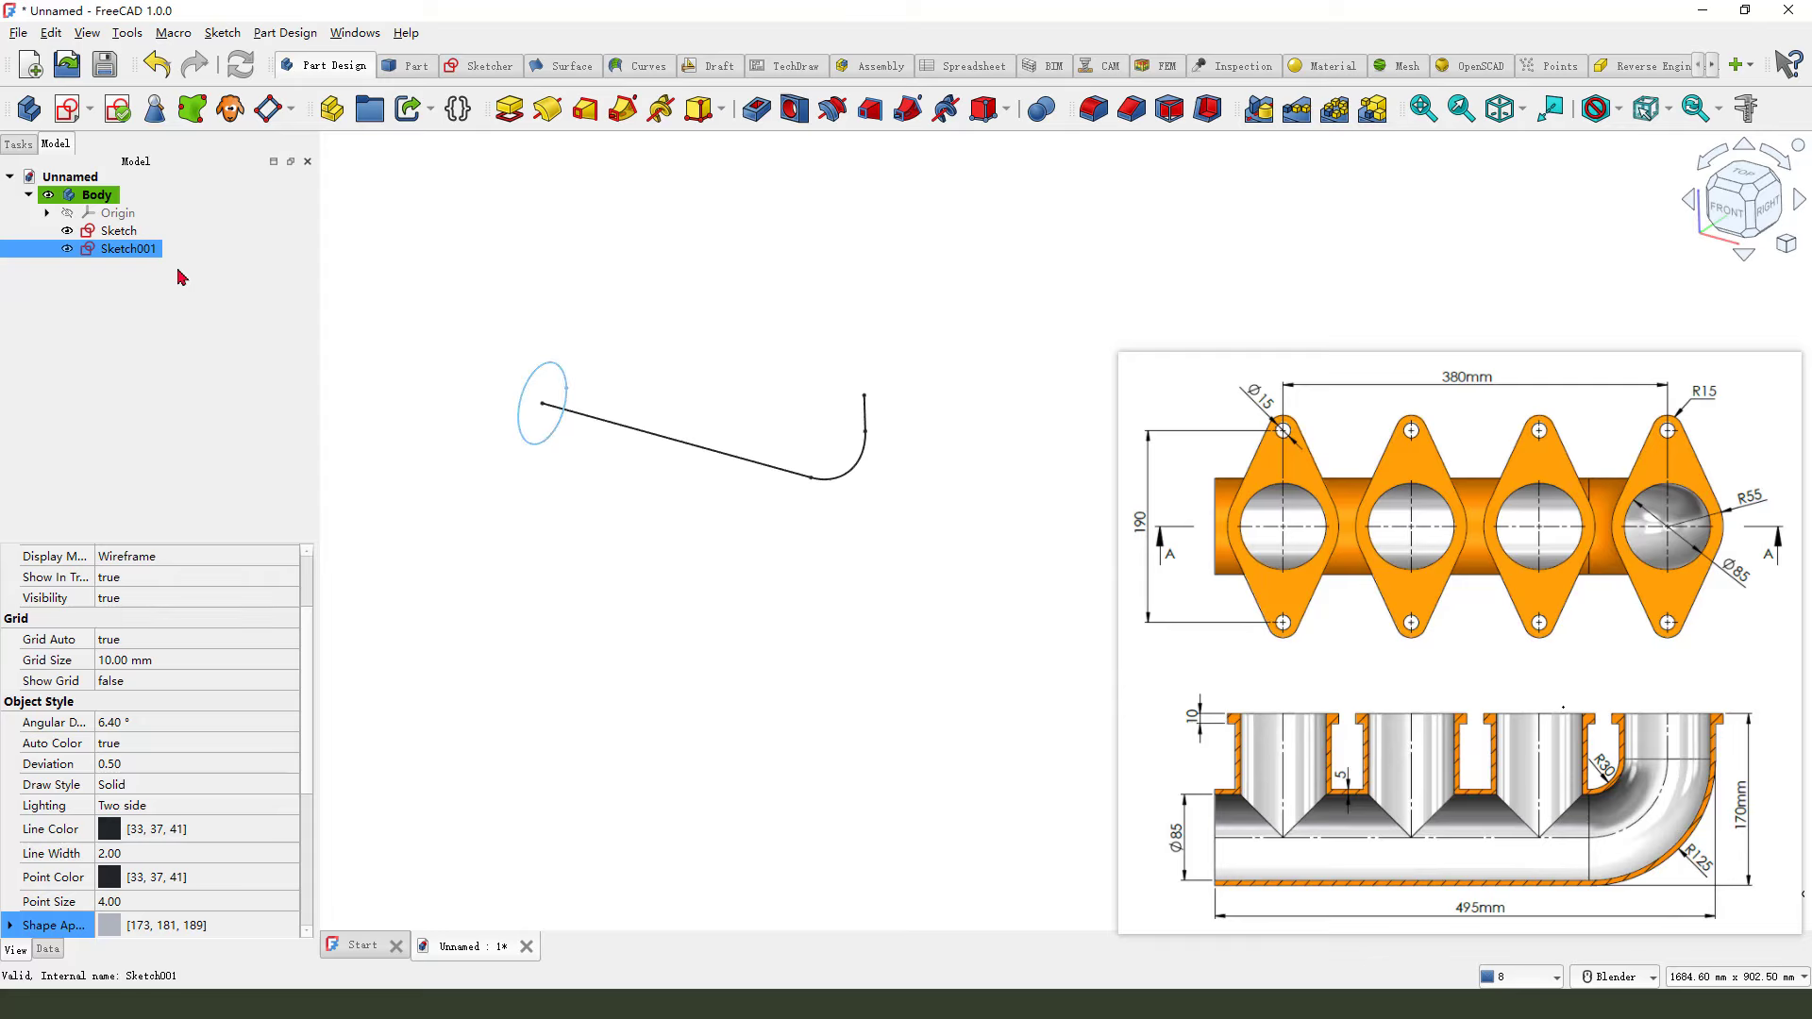
{"action": "mouse_move", "coordinate": [170, 243]}
{"action": "left_mouse_down"}
{"action": "mouse_move", "coordinate": [181, 257]}
{"action": "mouse_move", "coordinate": [195, 241]}
{"action": "mouse_move", "coordinate": [147, 231]}
{"action": "mouse_move", "coordinate": [154, 263]}
{"action": "left_mouse_up"}
{"action": "key", "text": "Escape"}
{"action": "left_click", "coordinate": [127, 231], "text": "ctrl"}
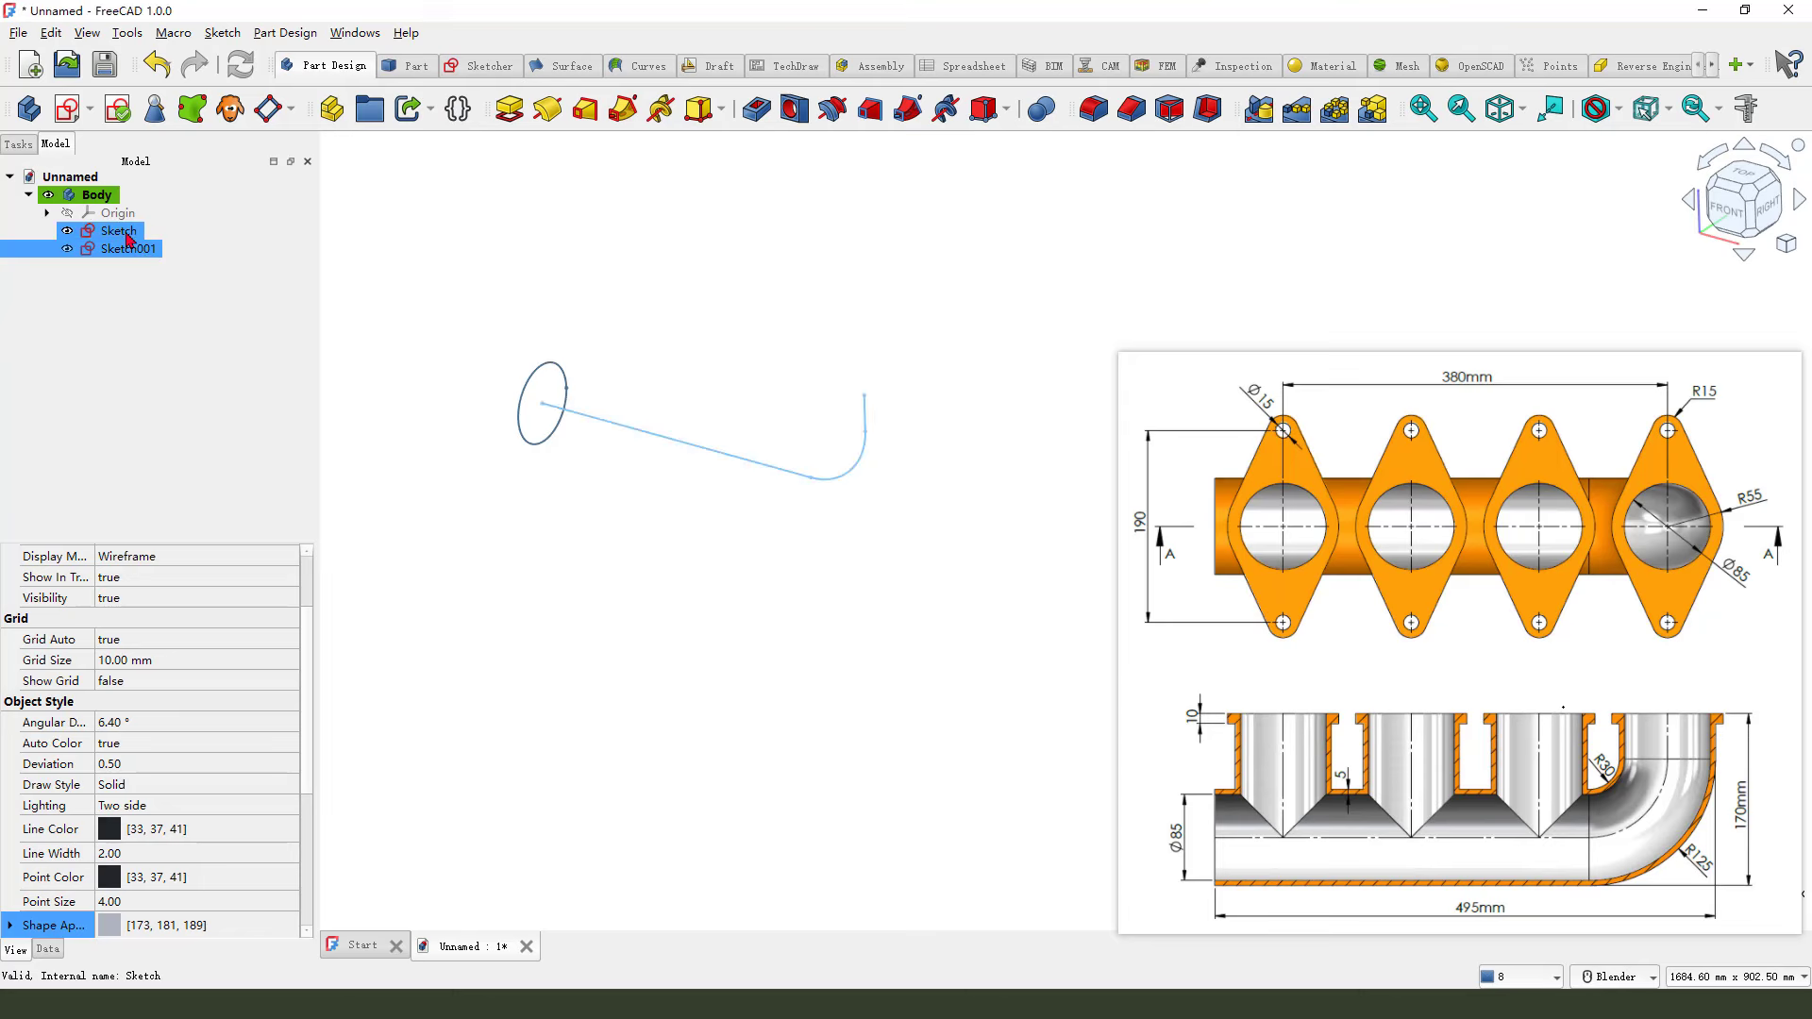
{"action": "left_click", "coordinate": [626, 118]}
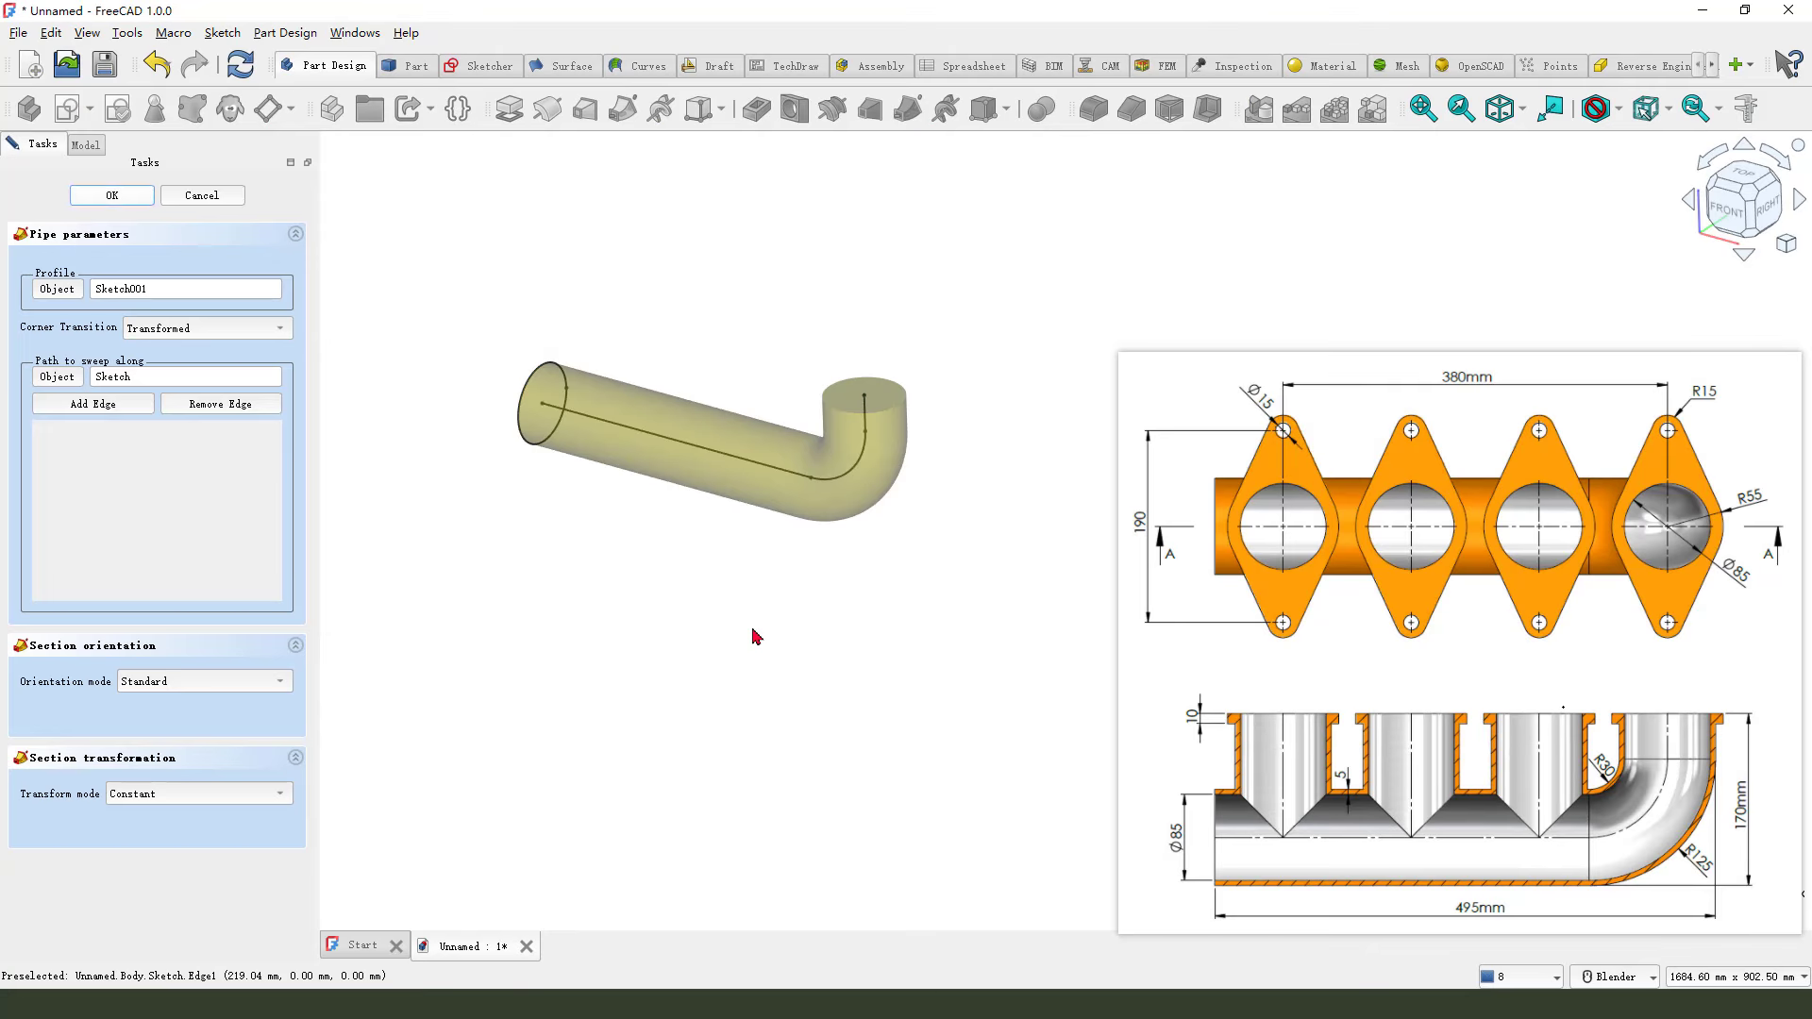
{"action": "scroll", "coordinate": [755, 632], "scroll_direction": "down", "scroll_amount": 2}
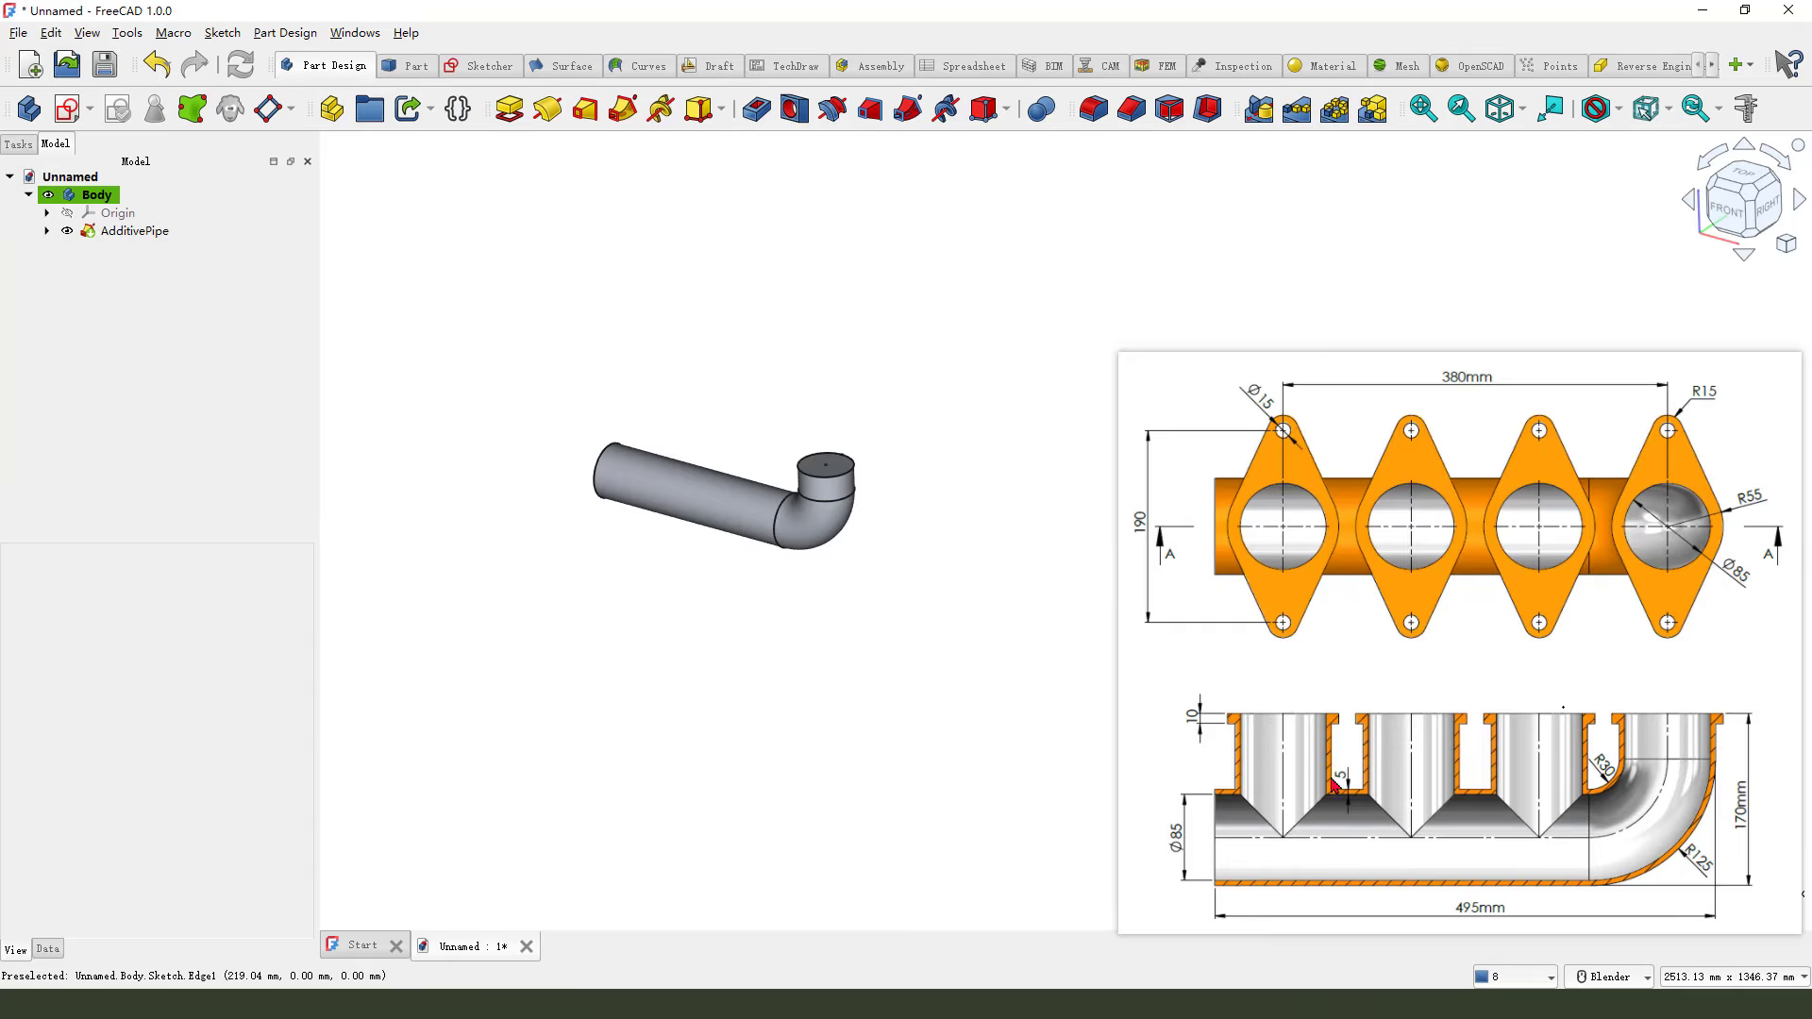
Start a sketch on the XY plane and draw a circle about 155 mm in diameter centred on the horizontal axis, near the pipe's straight end.
{"action": "mouse_move", "coordinate": [1305, 734]}
{"action": "left_mouse_down"}
{"action": "mouse_move", "coordinate": [1262, 755]}
{"action": "mouse_move", "coordinate": [1338, 750]}
{"action": "mouse_move", "coordinate": [1297, 760]}
{"action": "mouse_move", "coordinate": [1310, 741]}
{"action": "left_mouse_up"}
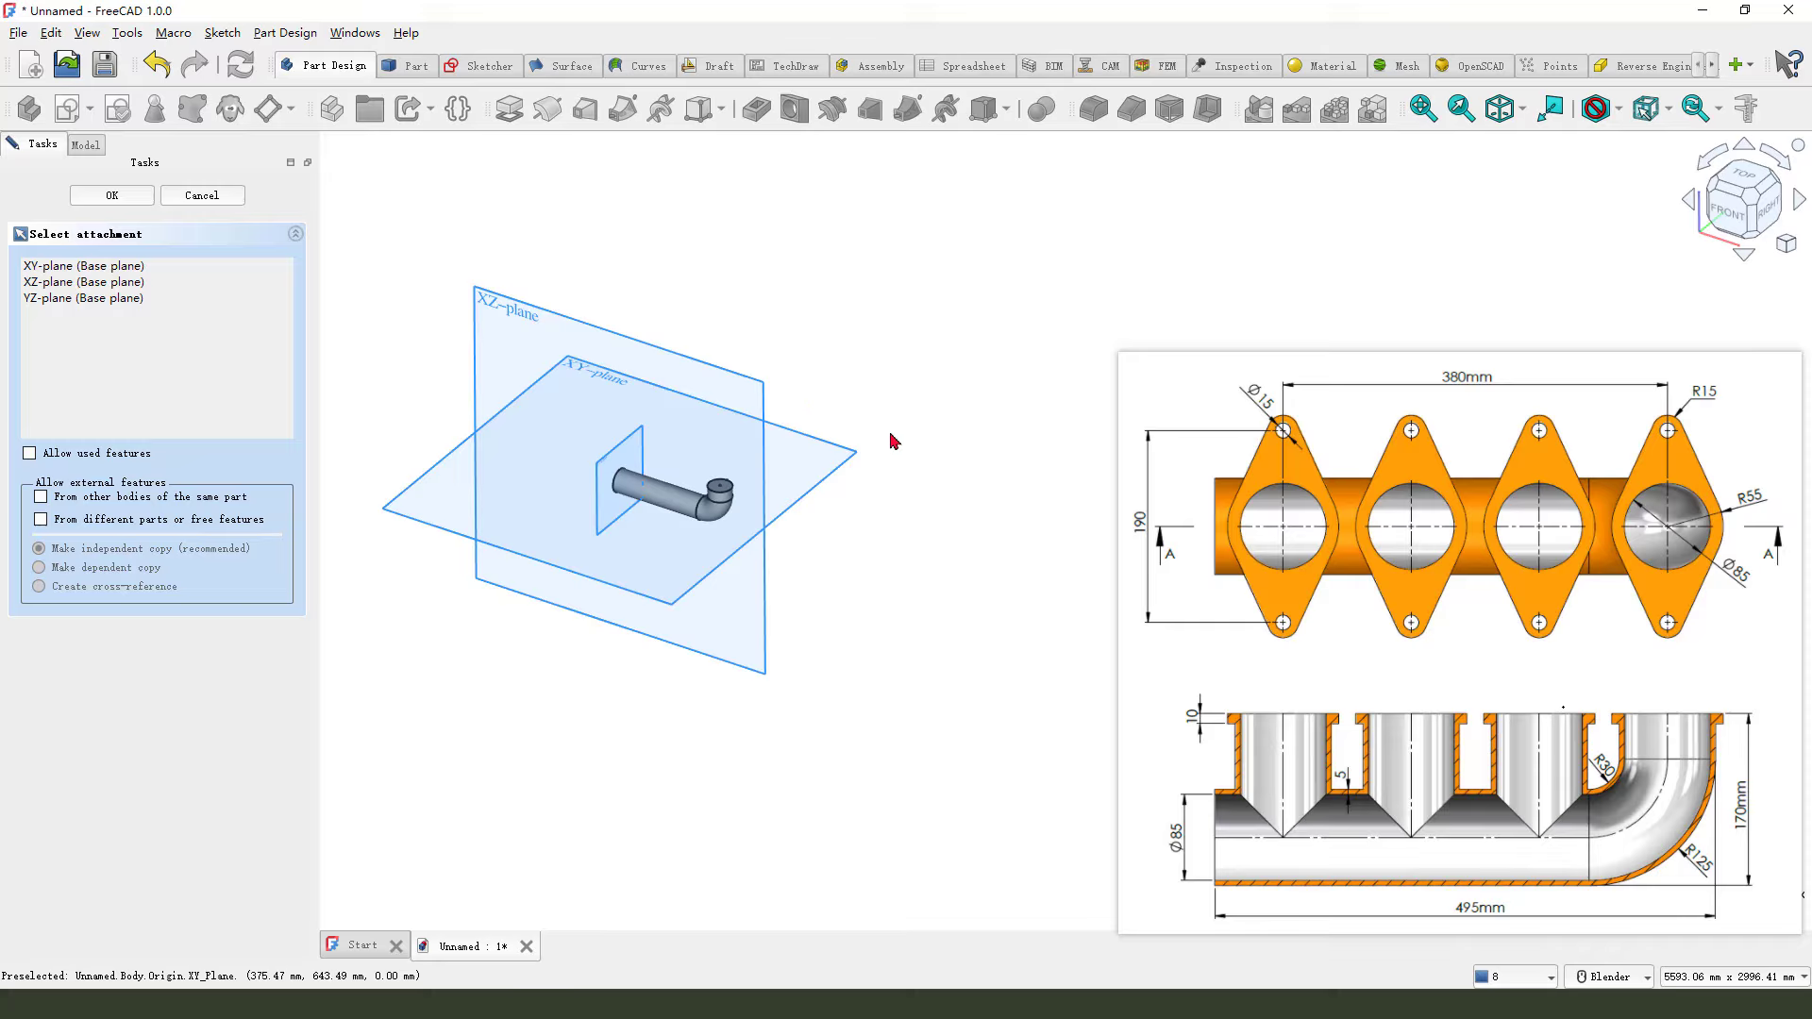
{"action": "mouse_move", "coordinate": [583, 353]}
{"action": "left_mouse_down"}
{"action": "mouse_move", "coordinate": [558, 390]}
{"action": "mouse_move", "coordinate": [594, 389]}
{"action": "left_mouse_up"}
{"action": "key", "text": "Escape"}
{"action": "left_click", "coordinate": [582, 371]}
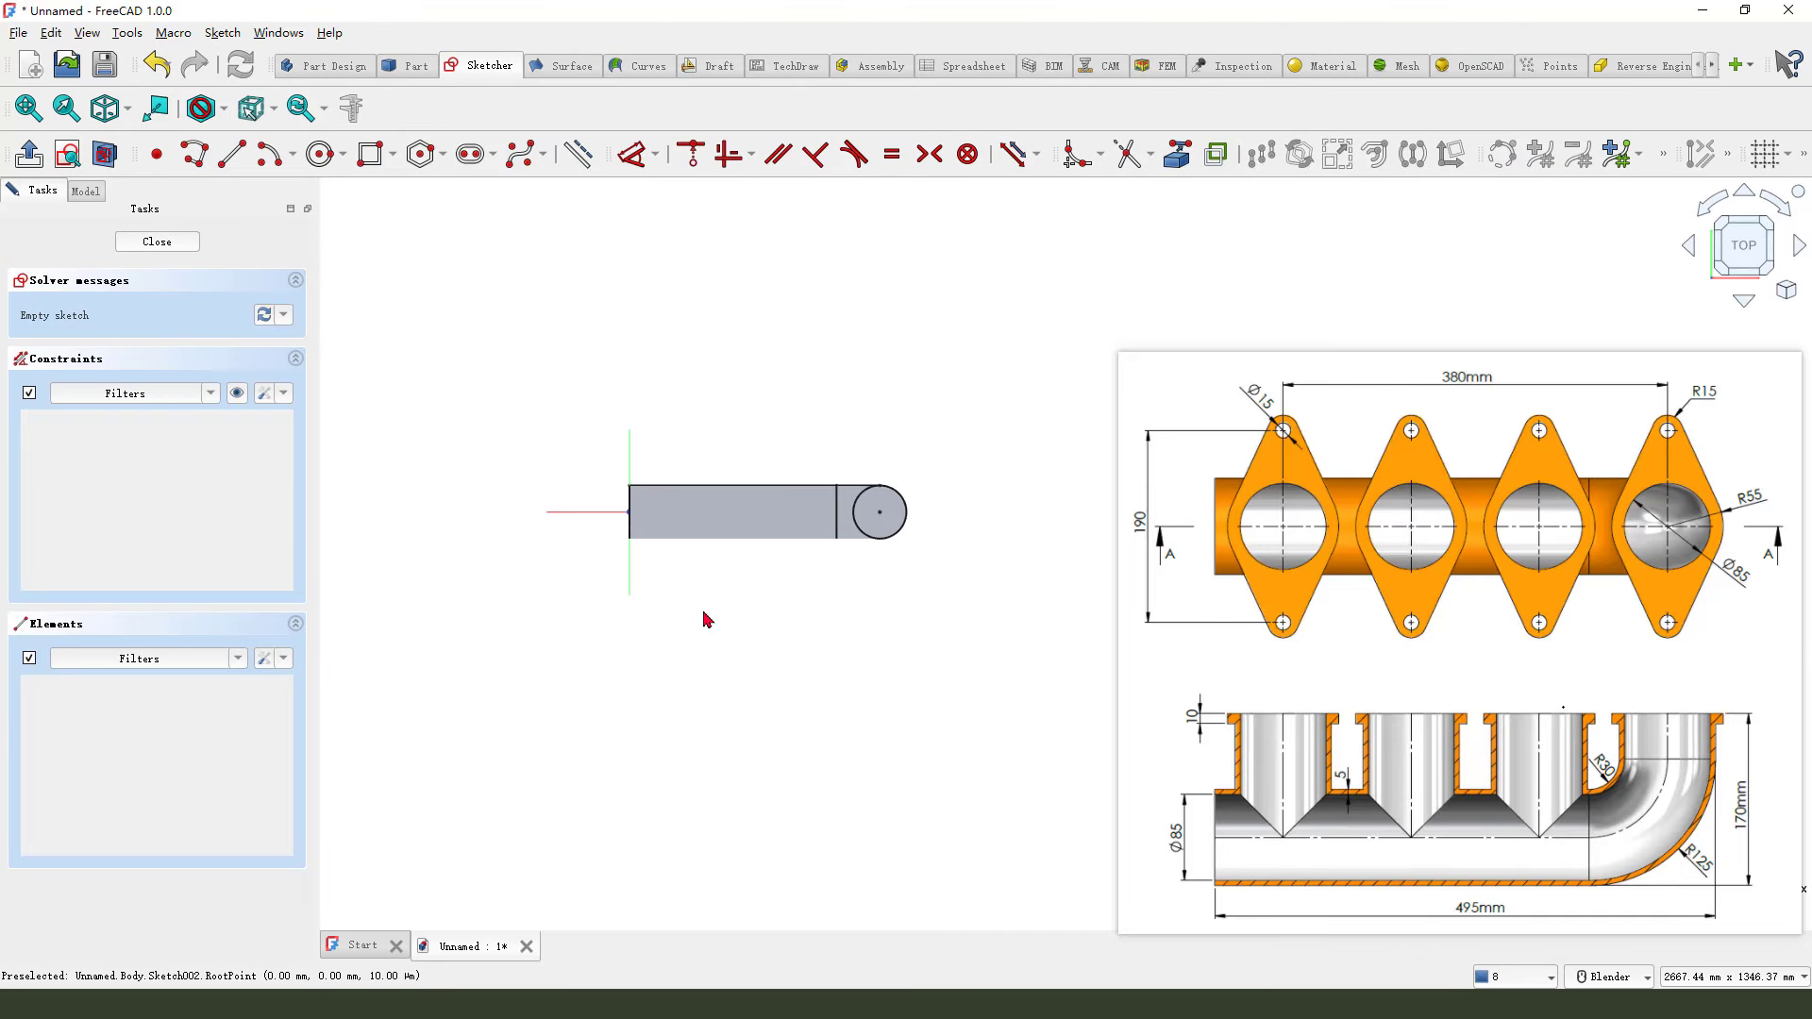
{"action": "scroll", "coordinate": [779, 555], "scroll_direction": "up", "scroll_amount": 2}
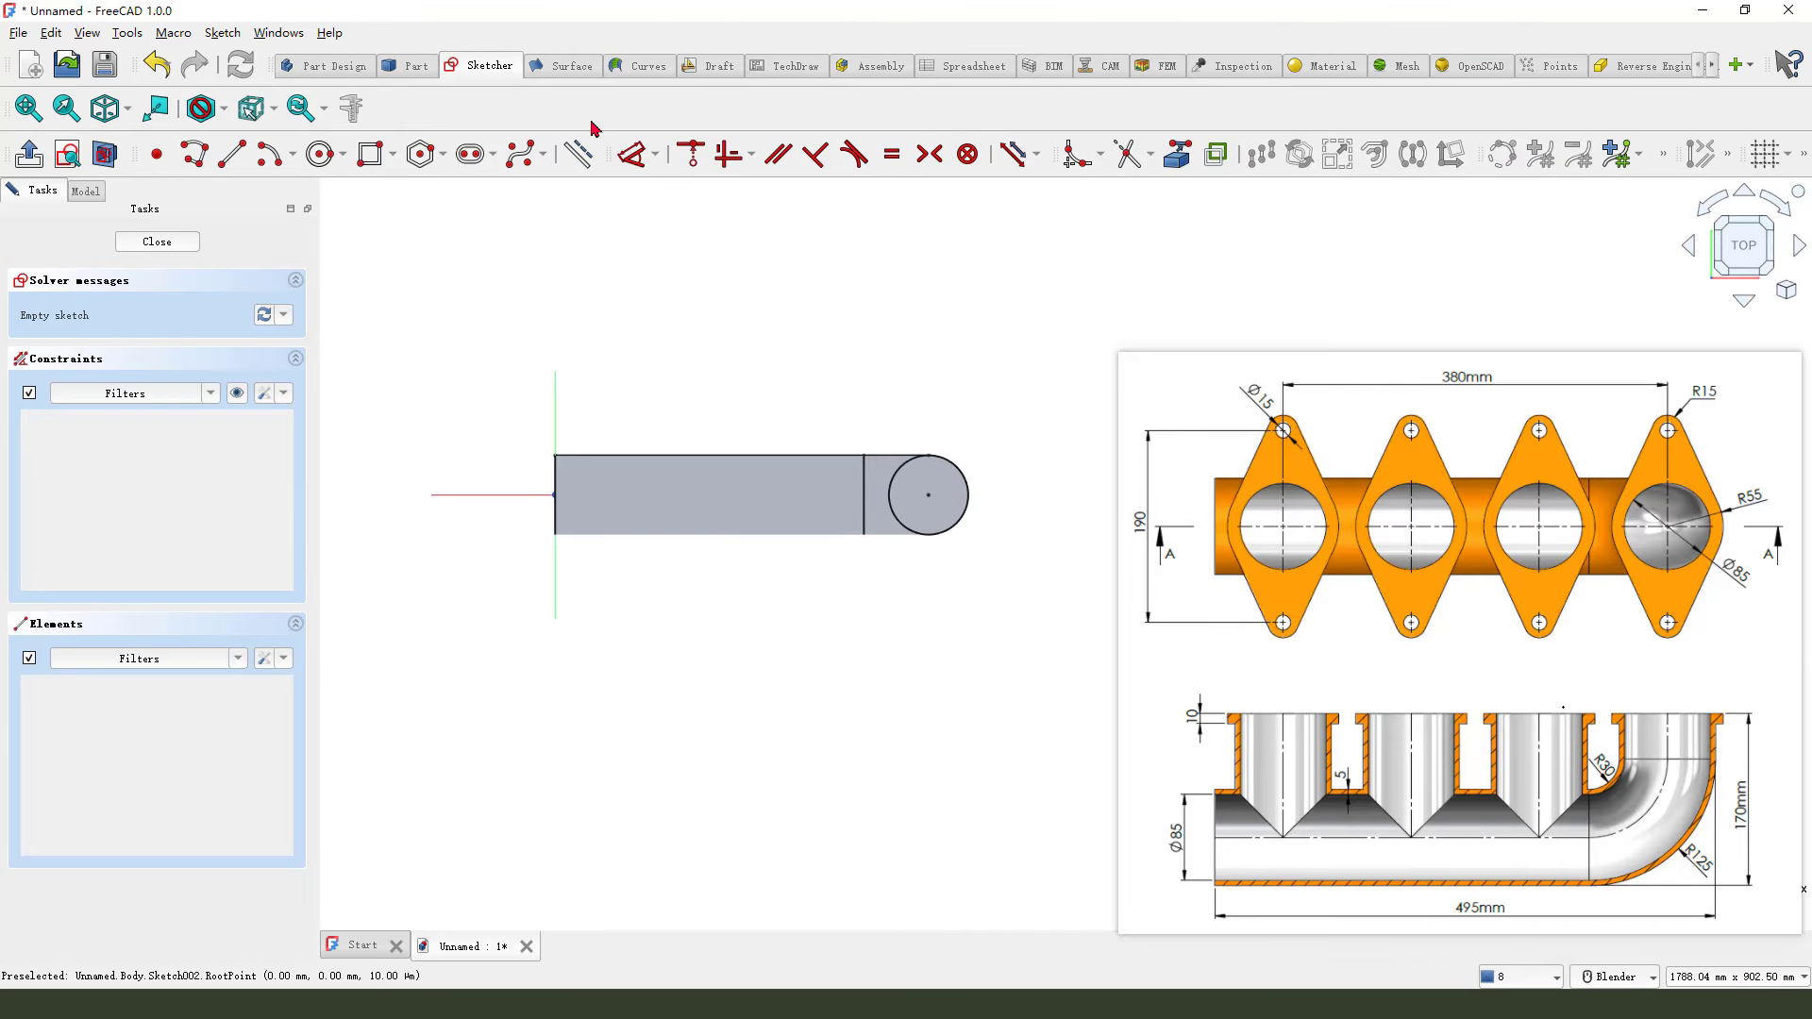
{"action": "left_click", "coordinate": [321, 153]}
{"action": "left_click", "coordinate": [505, 494]}
{"action": "left_click", "coordinate": [554, 531]}
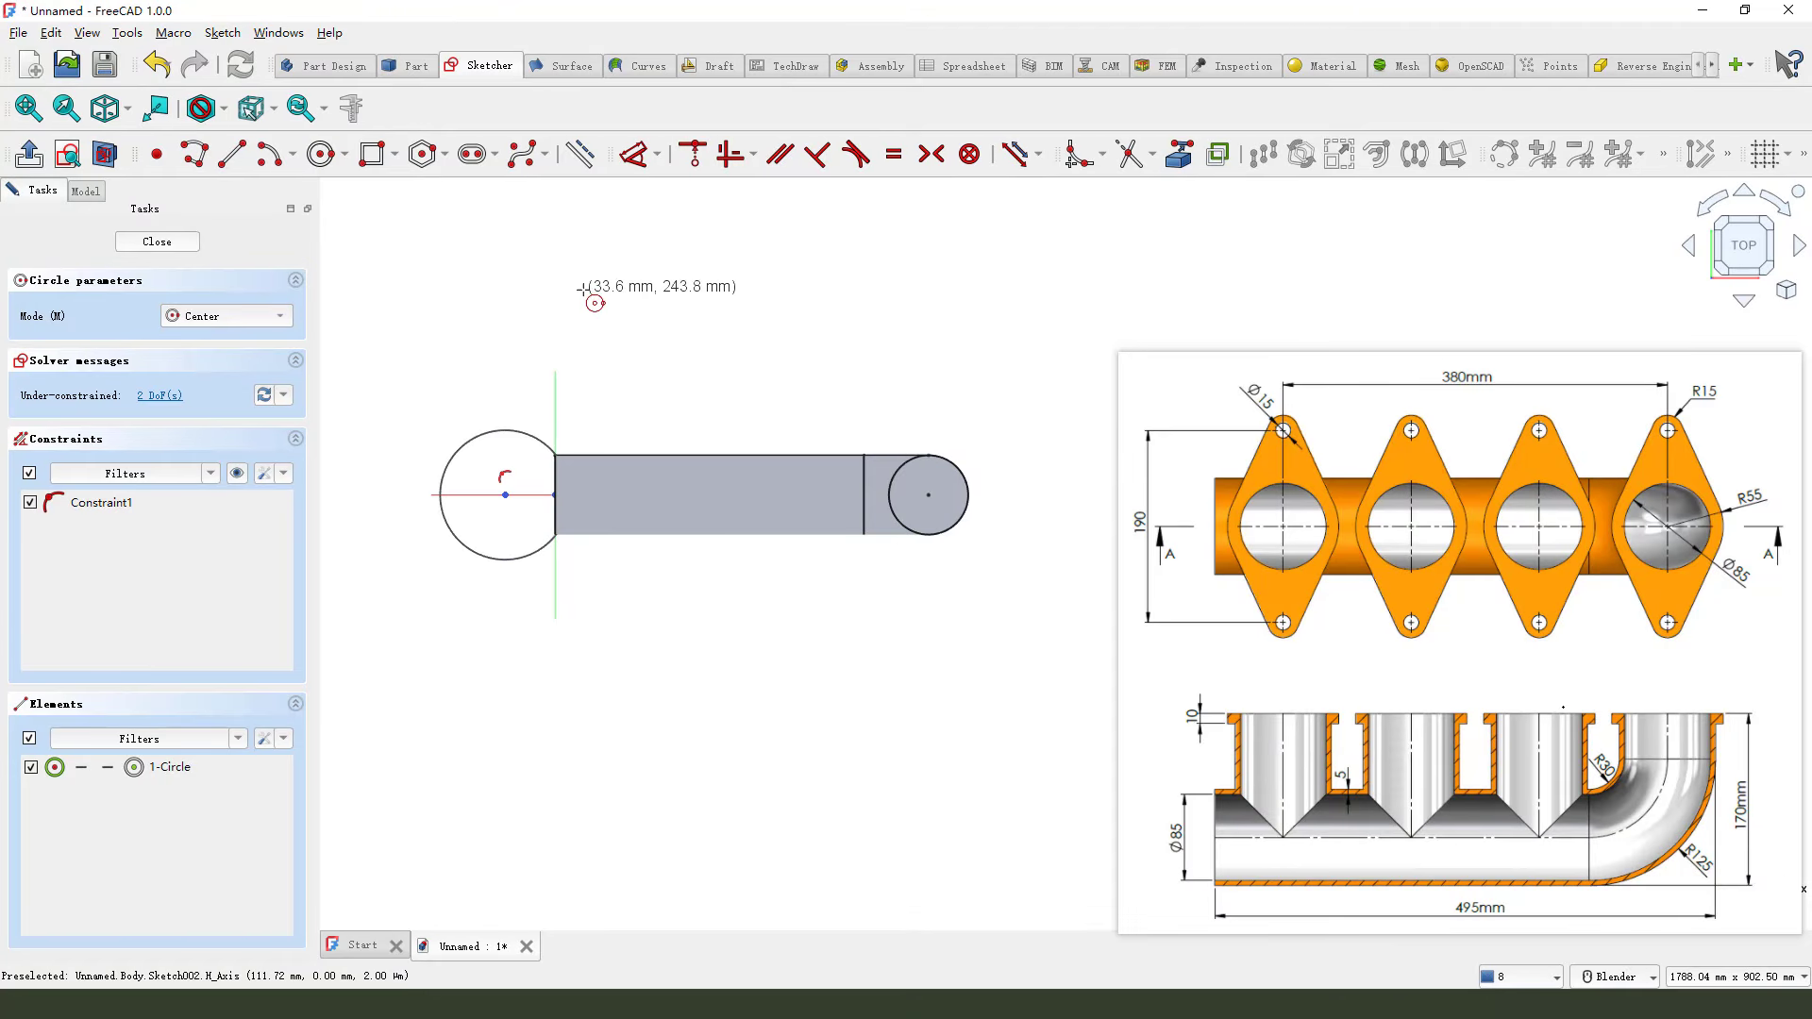
Constrain the new circle's diameter to 95 mm.
{"action": "left_click", "coordinate": [634, 154]}
{"action": "left_click", "coordinate": [482, 432]}
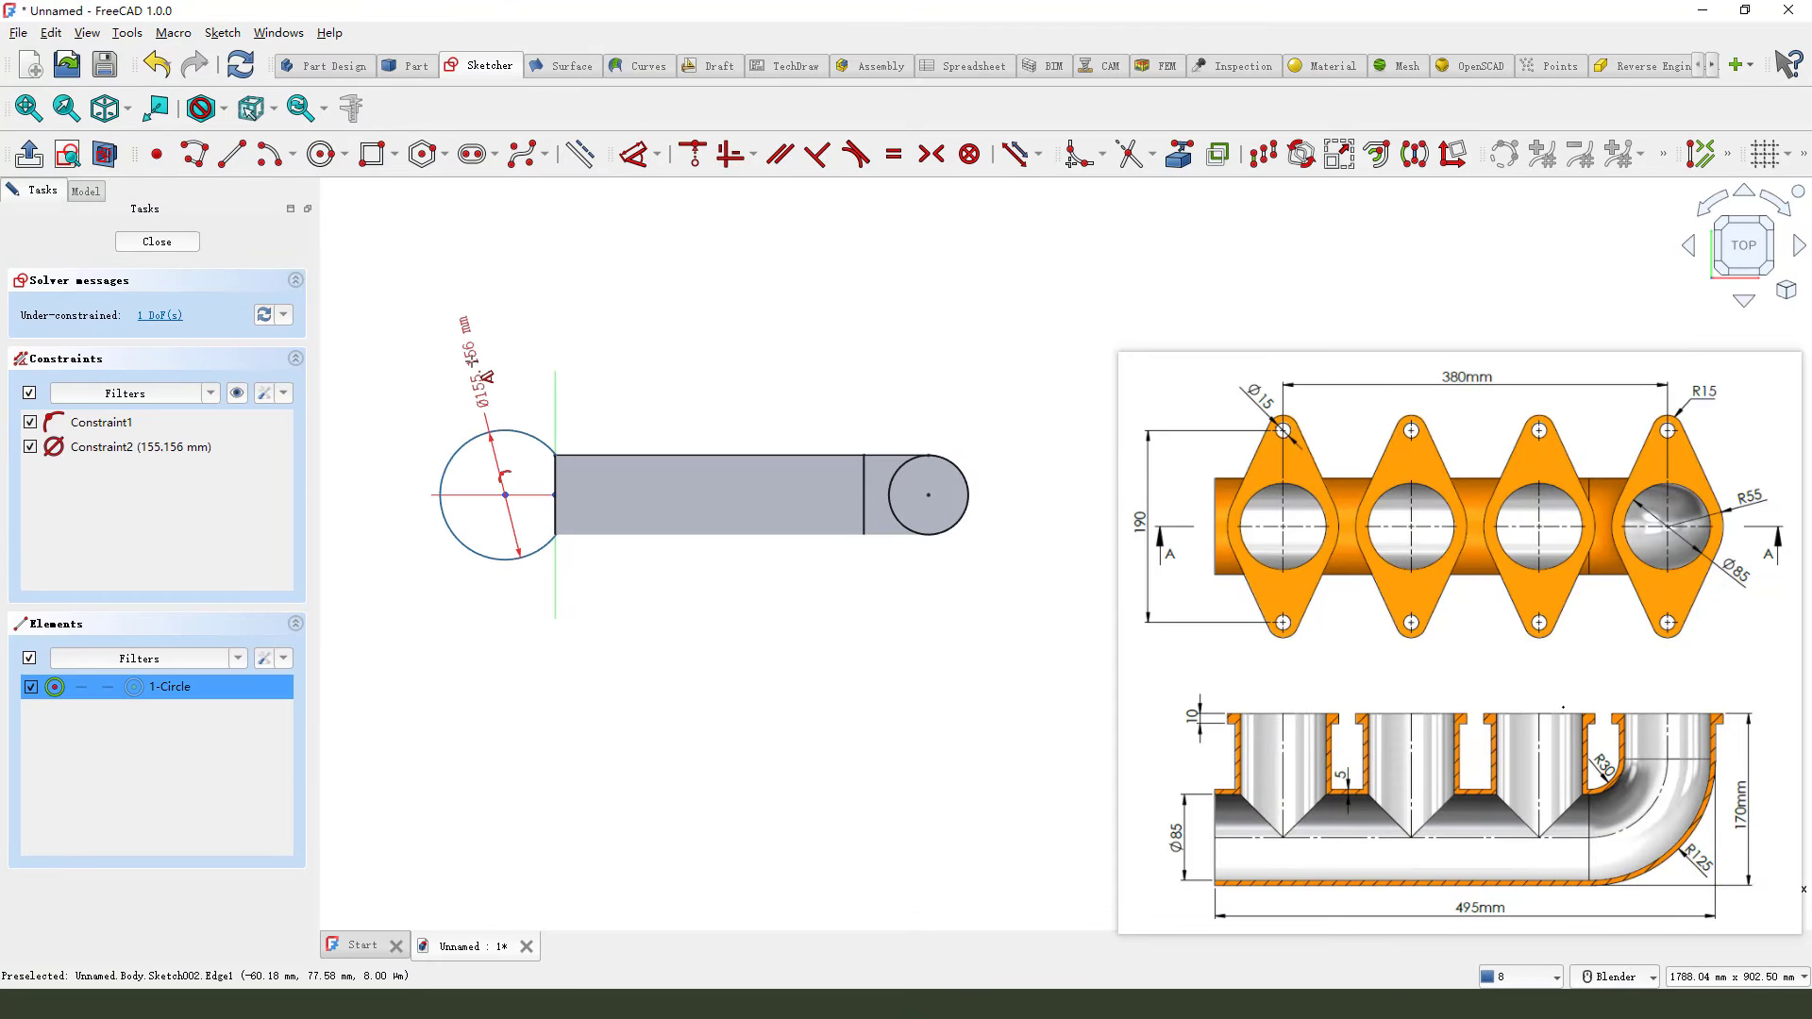
{"action": "left_click", "coordinate": [477, 370]}
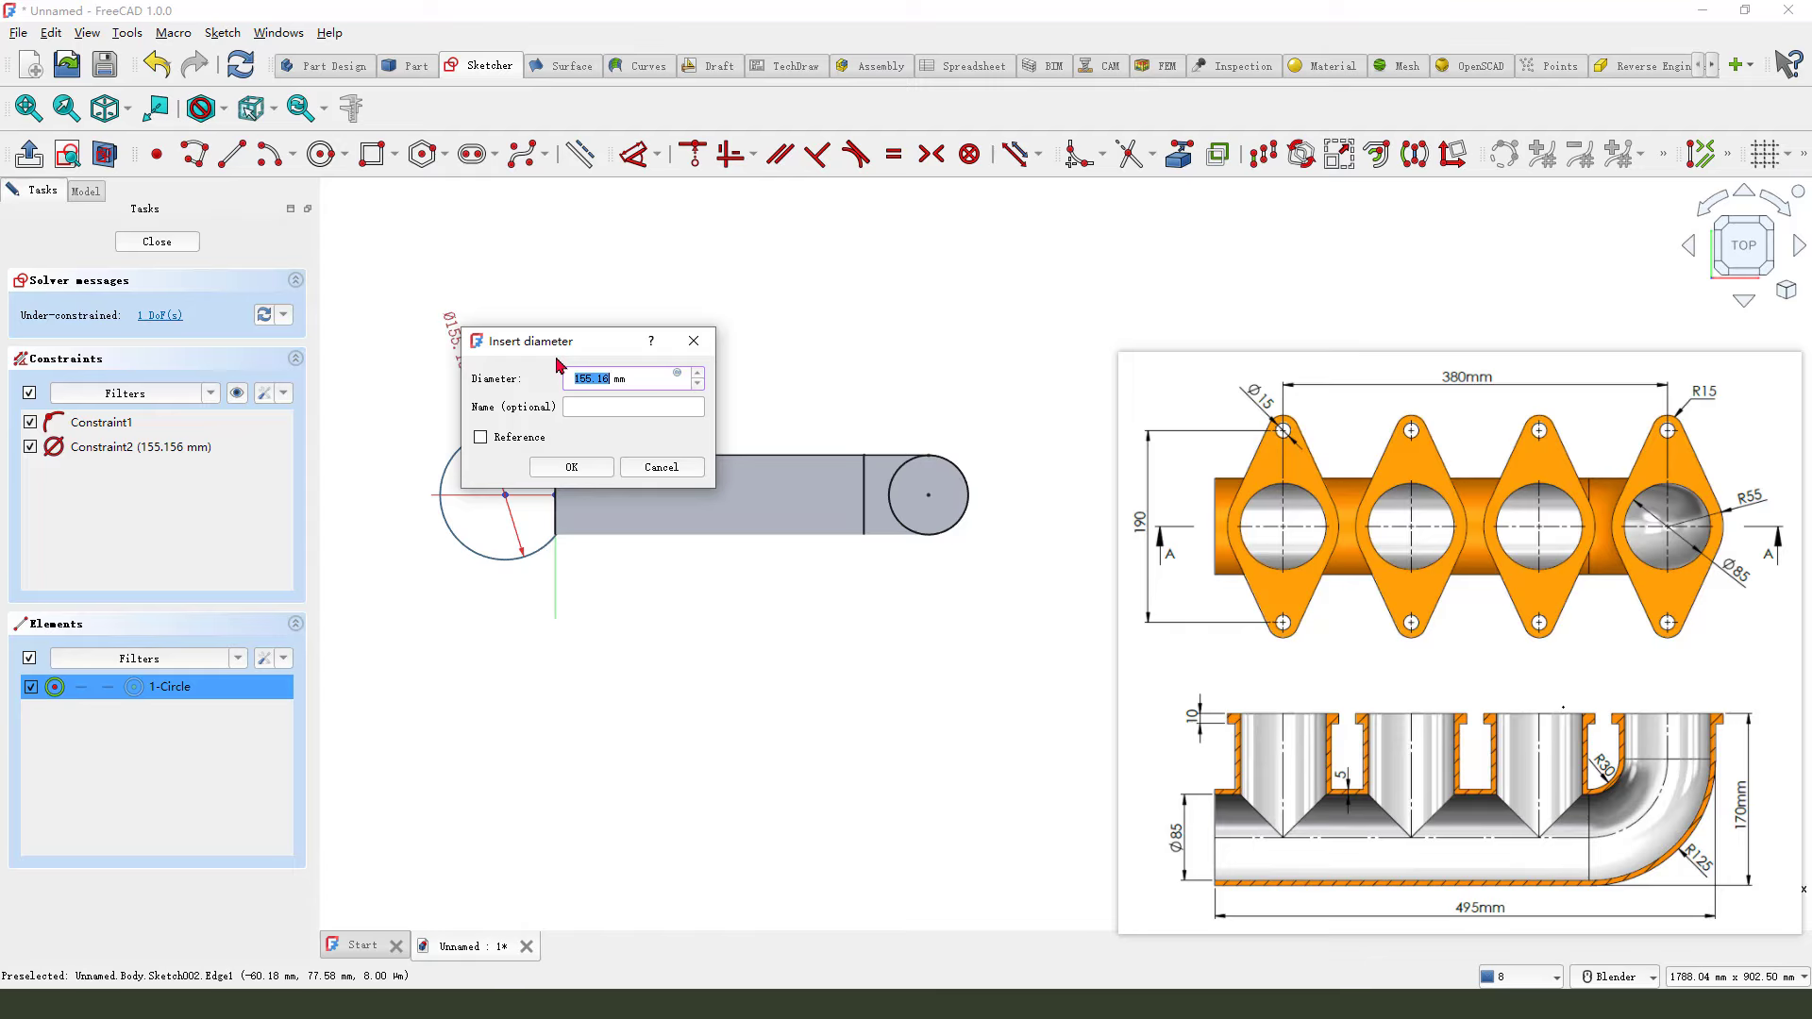
{"action": "type", "text": "95"}
{"action": "key", "text": "Return"}
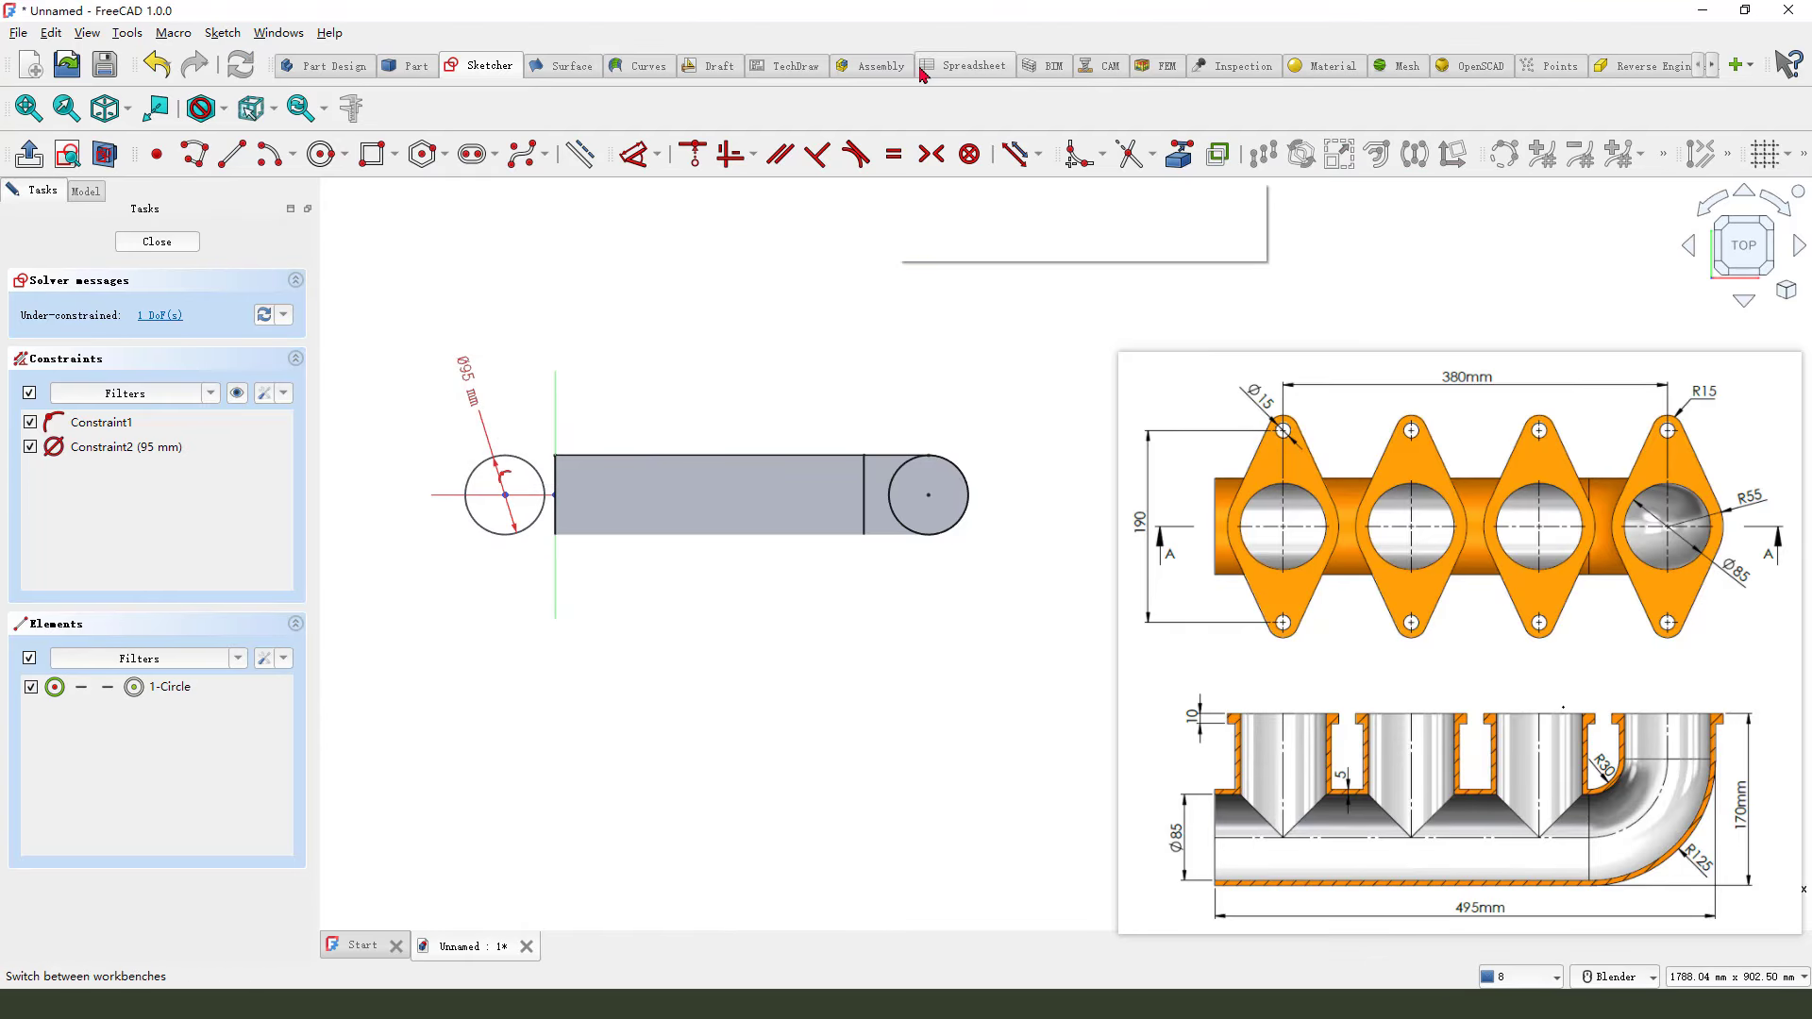
{"action": "left_click", "coordinate": [534, 504]}
{"action": "left_click", "coordinate": [555, 517]}
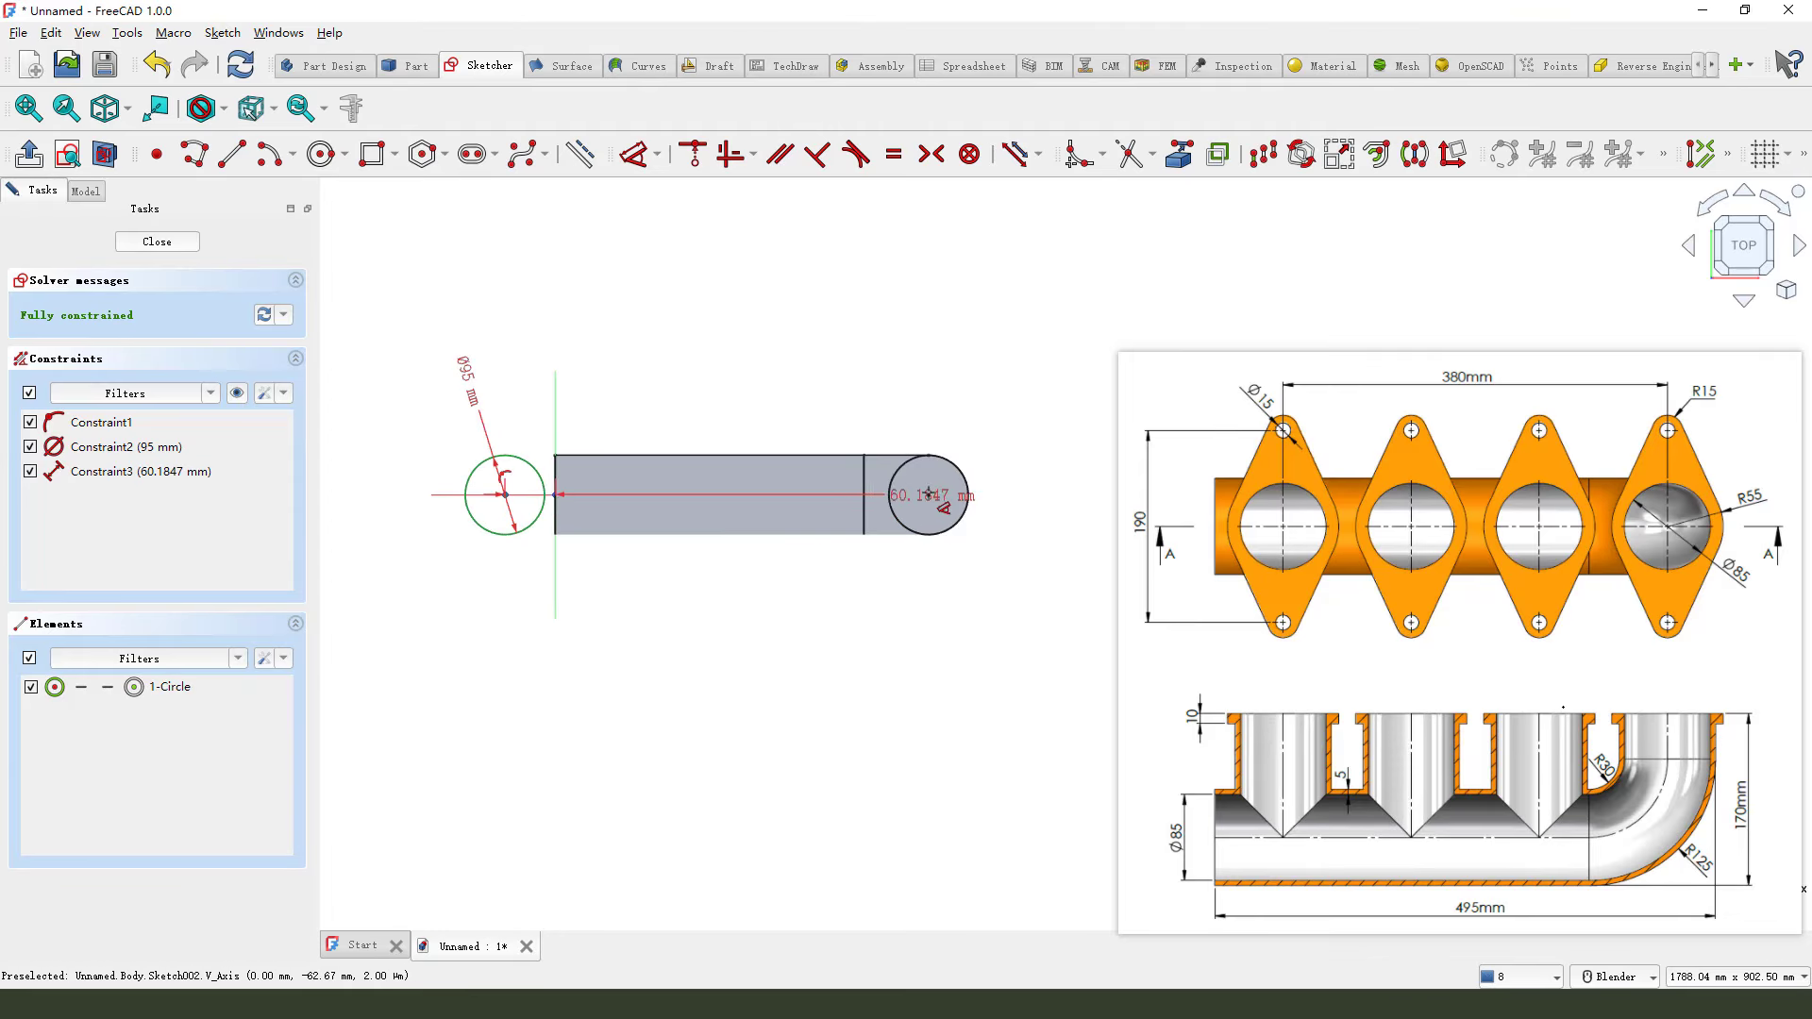
{"action": "left_click", "coordinate": [925, 496]}
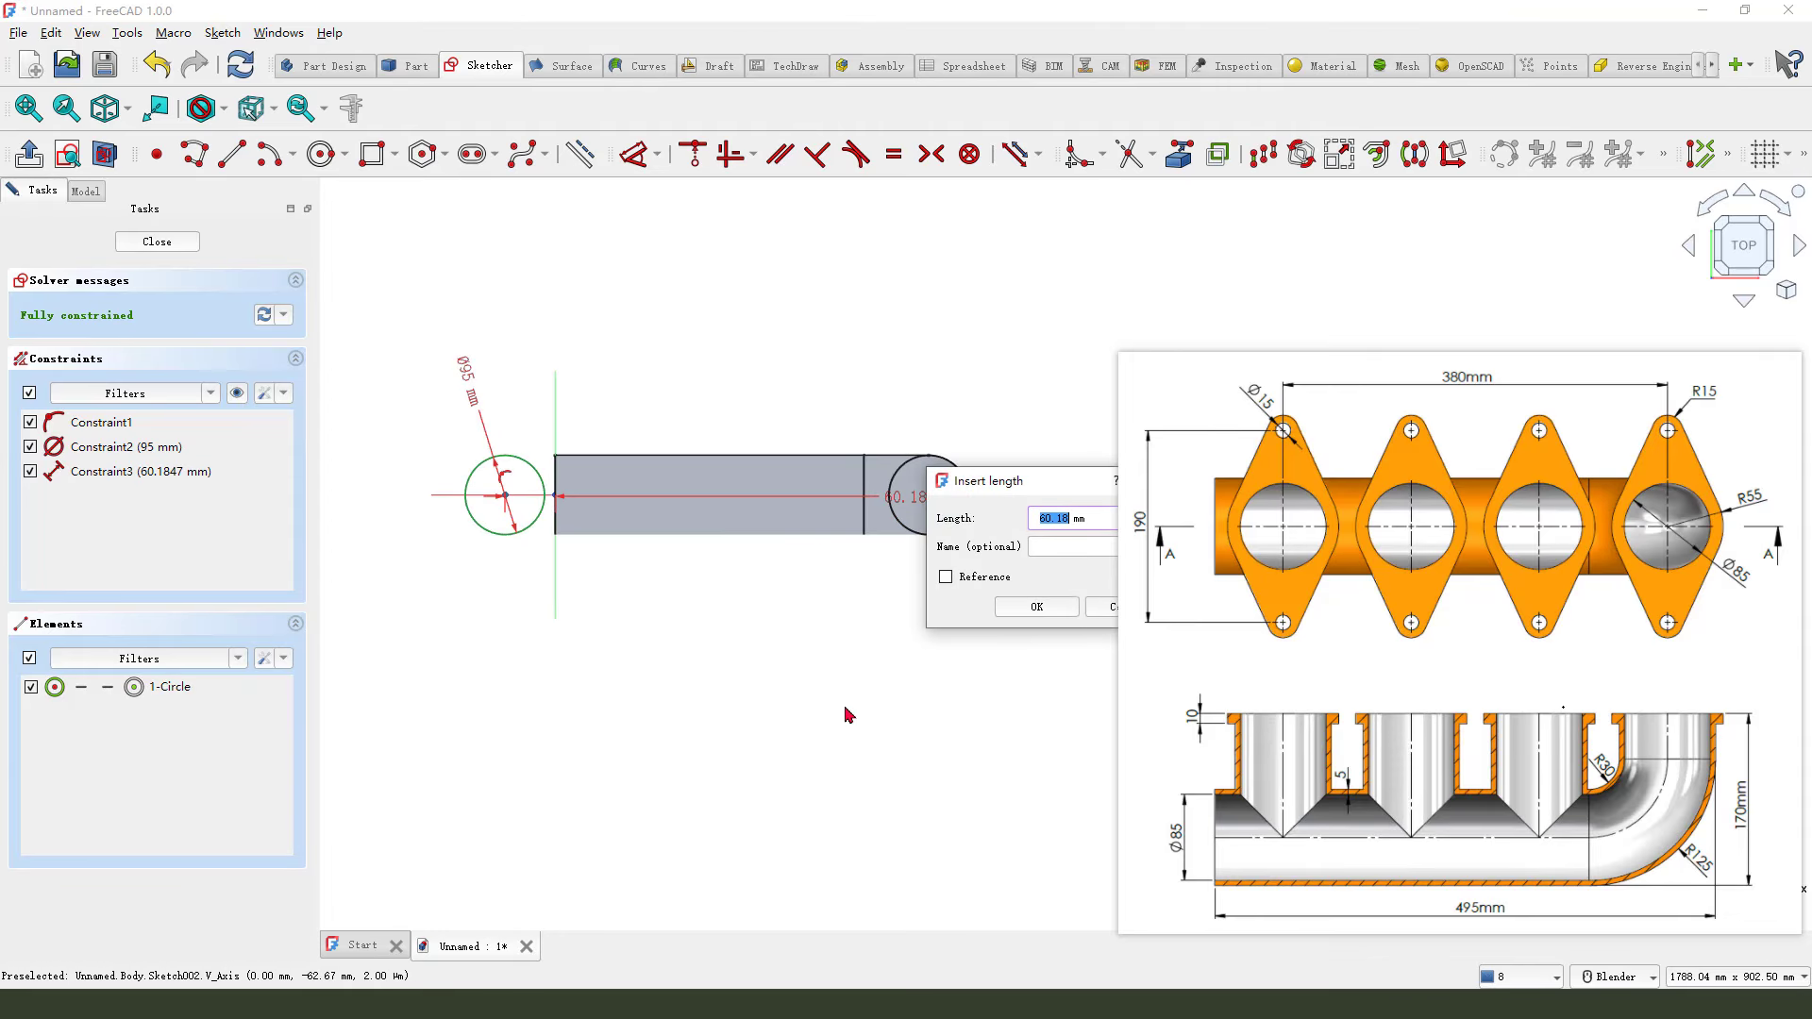
{"action": "left_click_drag", "start_coordinate": [1076, 487], "coordinate": [797, 585]}
{"action": "left_click", "coordinate": [837, 708]}
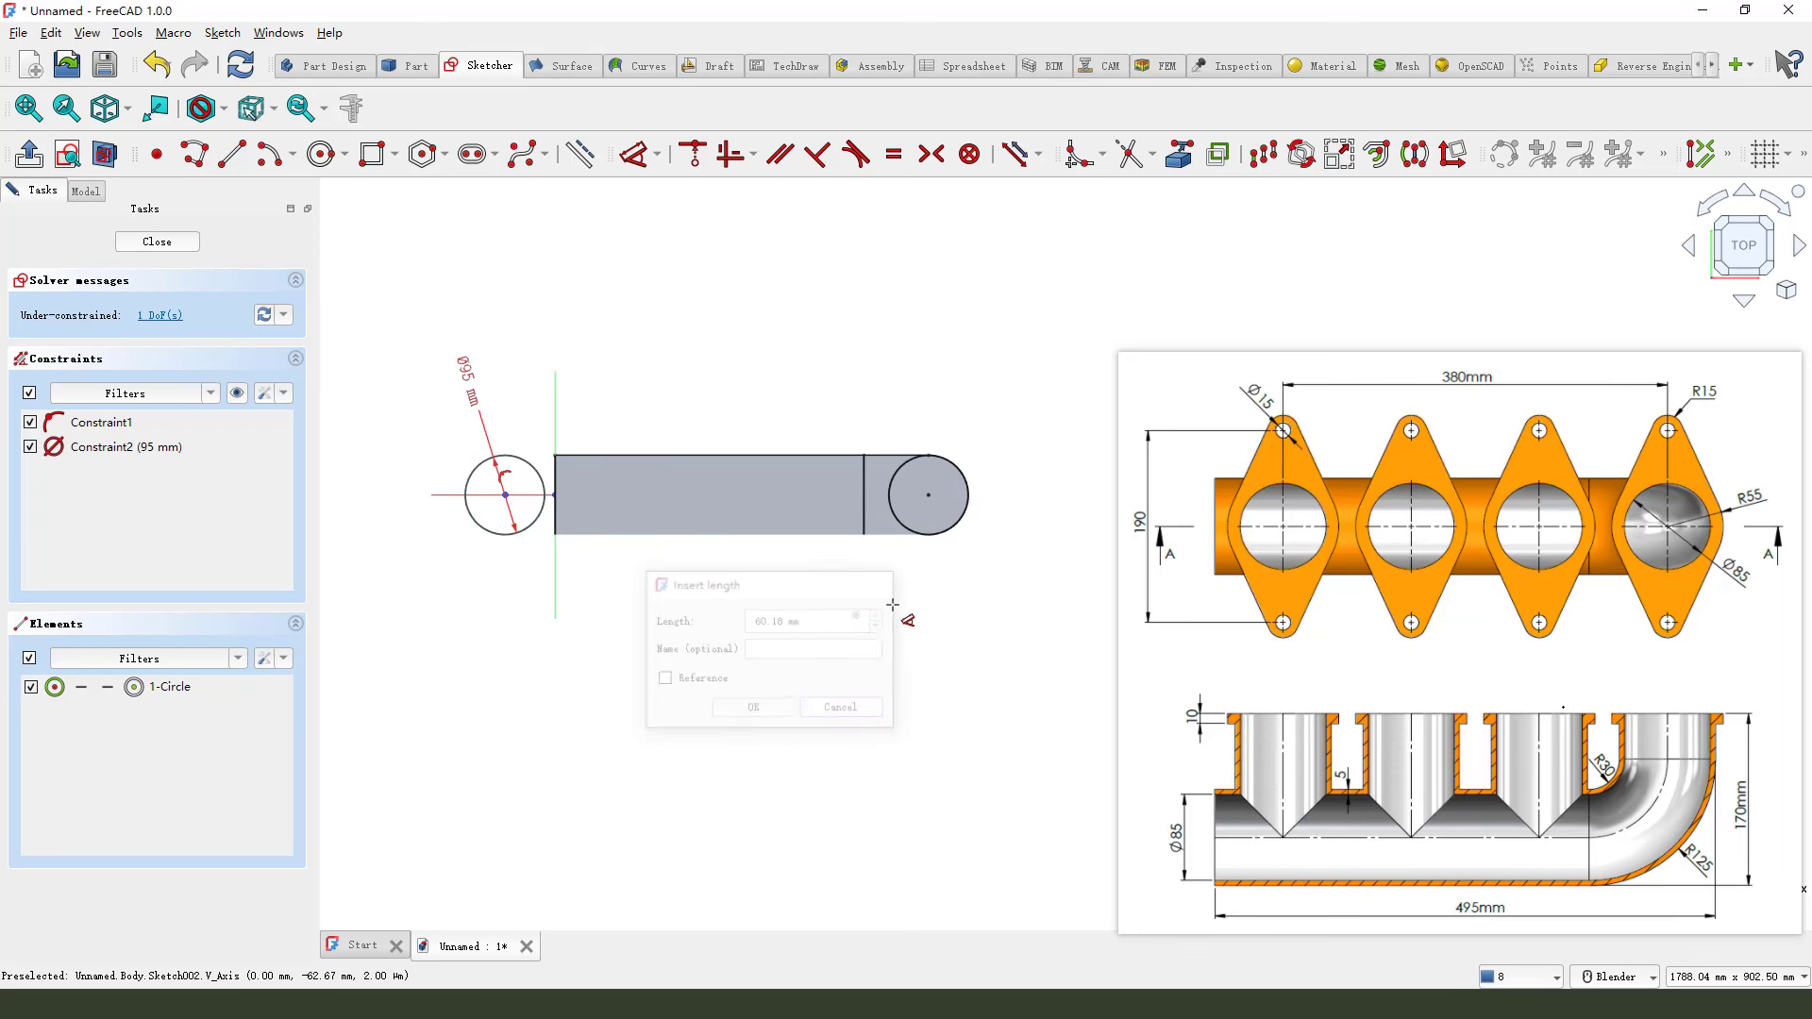
Bring the centre point of the pipe's upturned end into the sketch as external geometry and switch to the section view.
{"action": "left_click", "coordinate": [1180, 158]}
{"action": "left_click", "coordinate": [929, 495]}
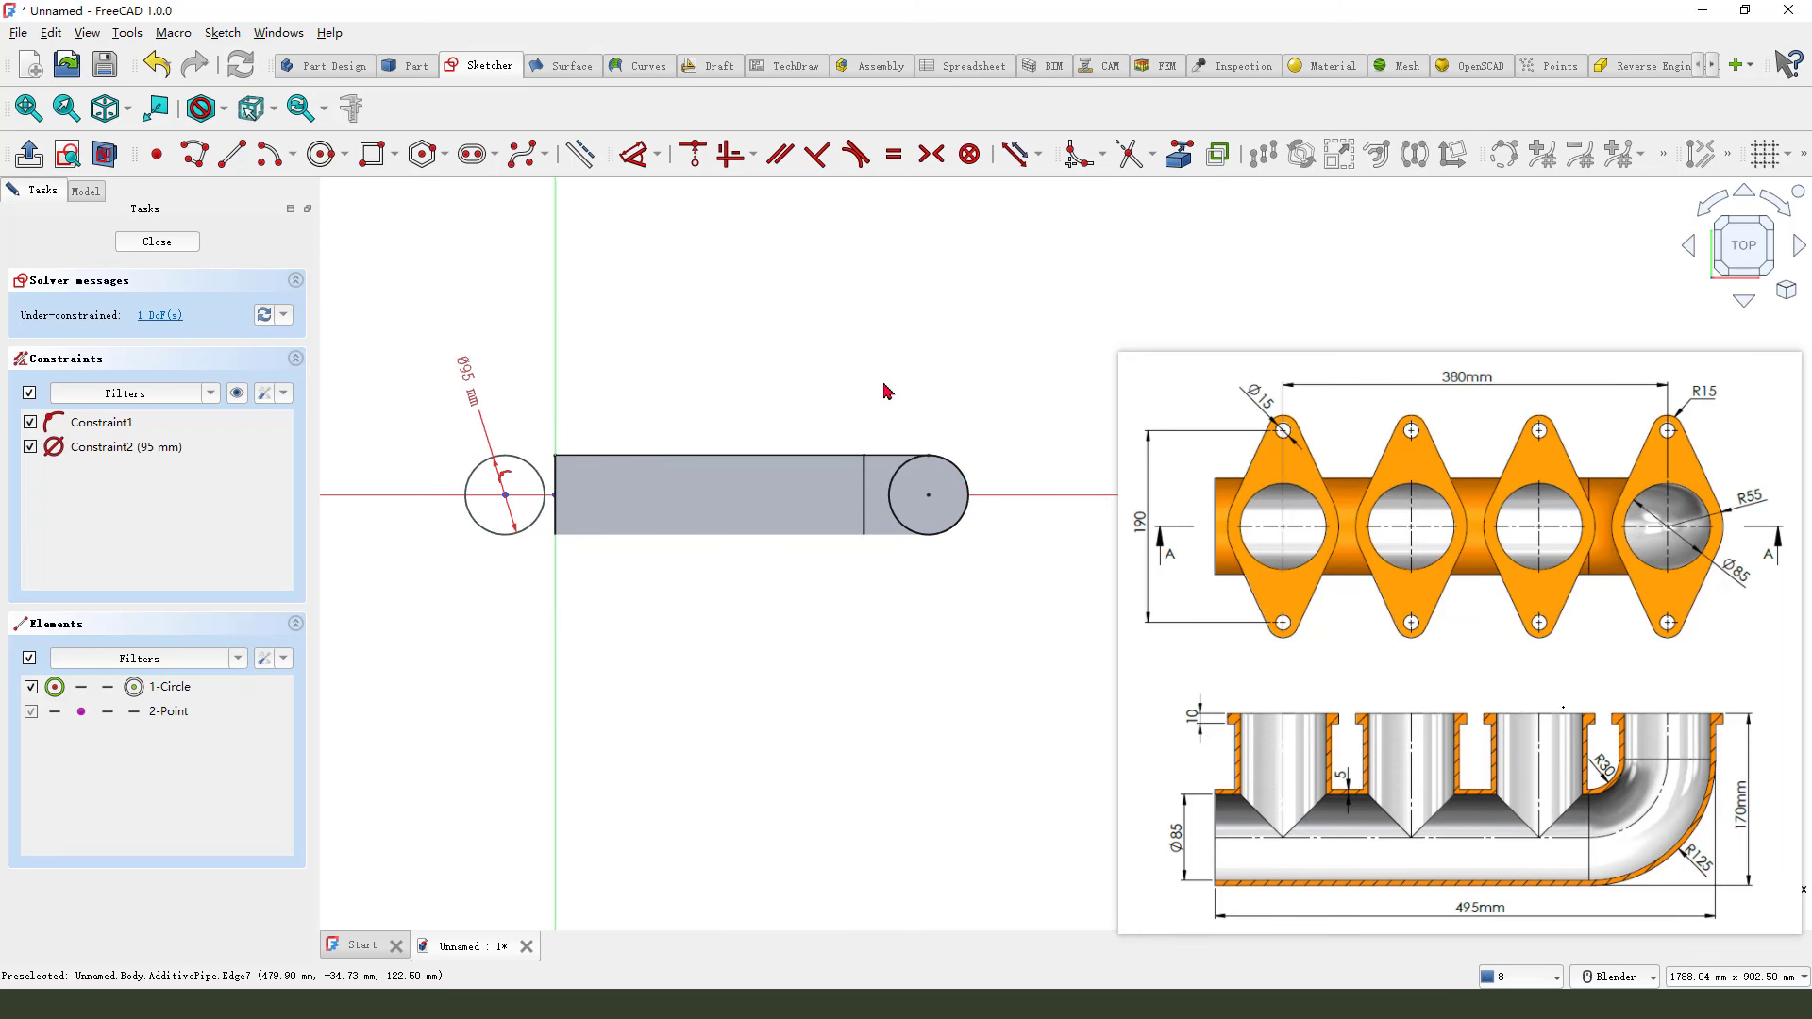
{"action": "left_click", "coordinate": [108, 155]}
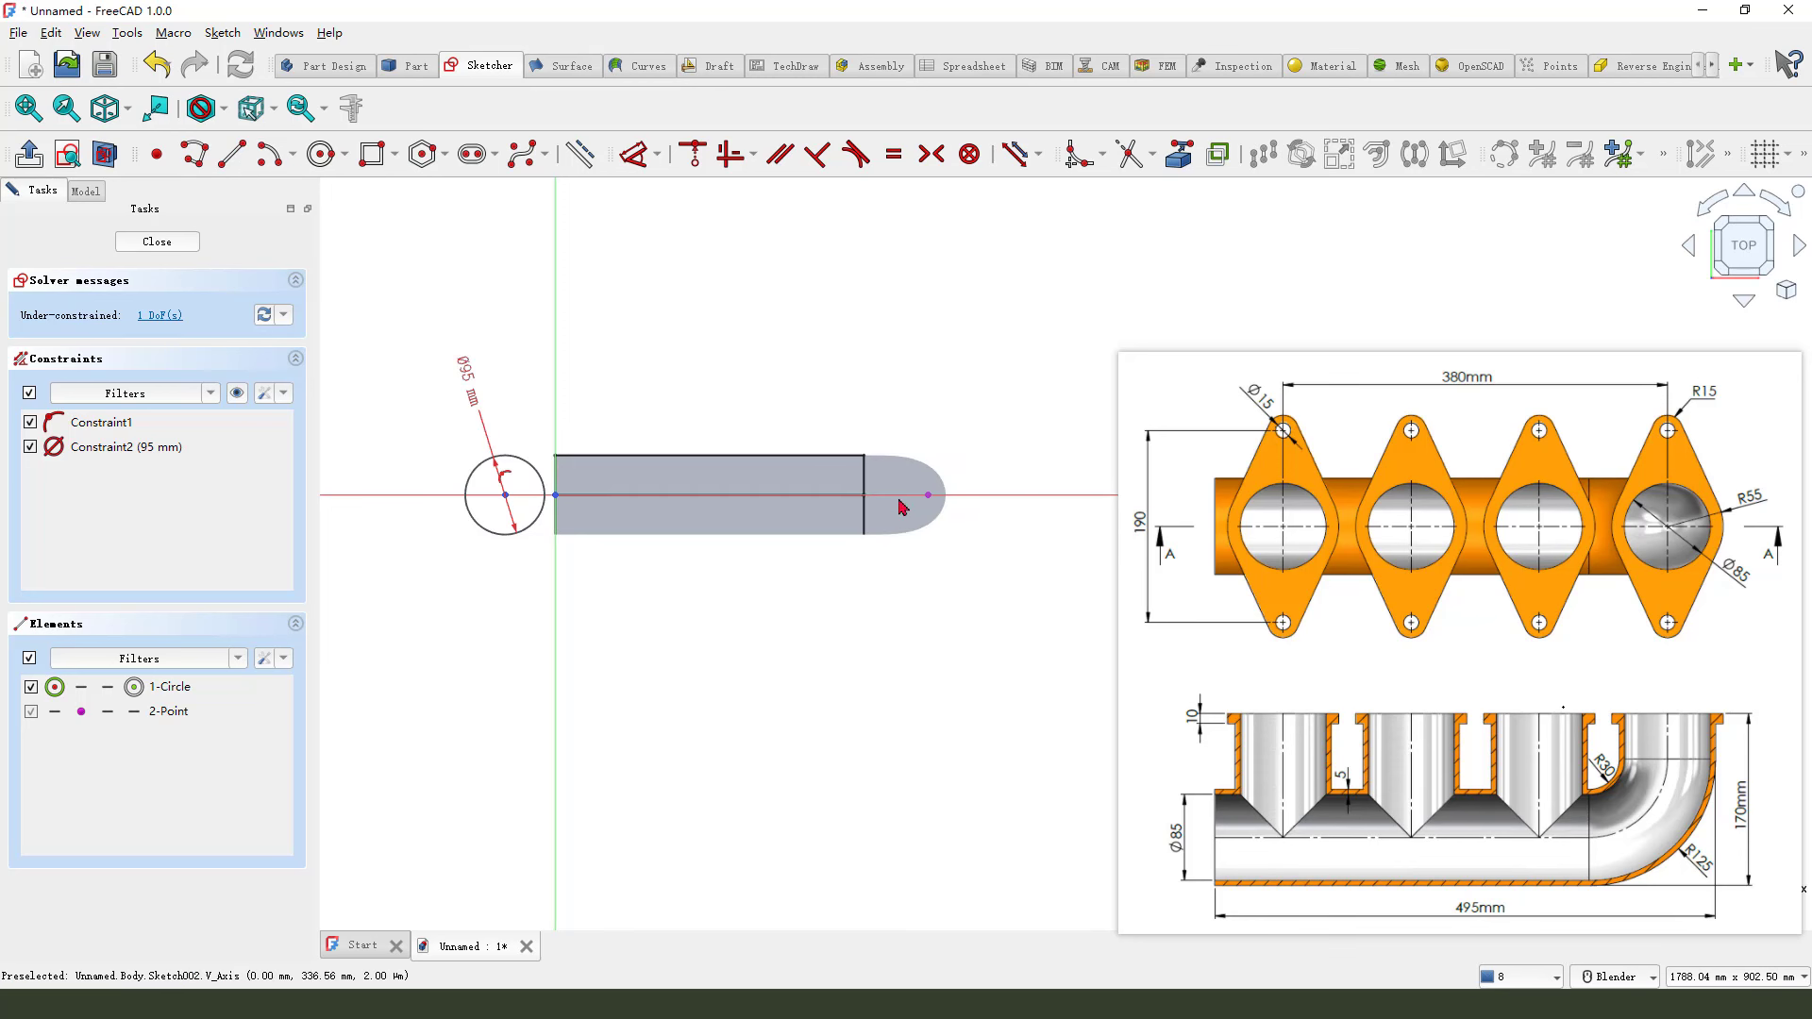
Constrain the horizontal distance between the circle's centre and the external point to 380 mm and close the sketch.
{"action": "left_click", "coordinate": [639, 156]}
{"action": "left_click", "coordinate": [503, 497]}
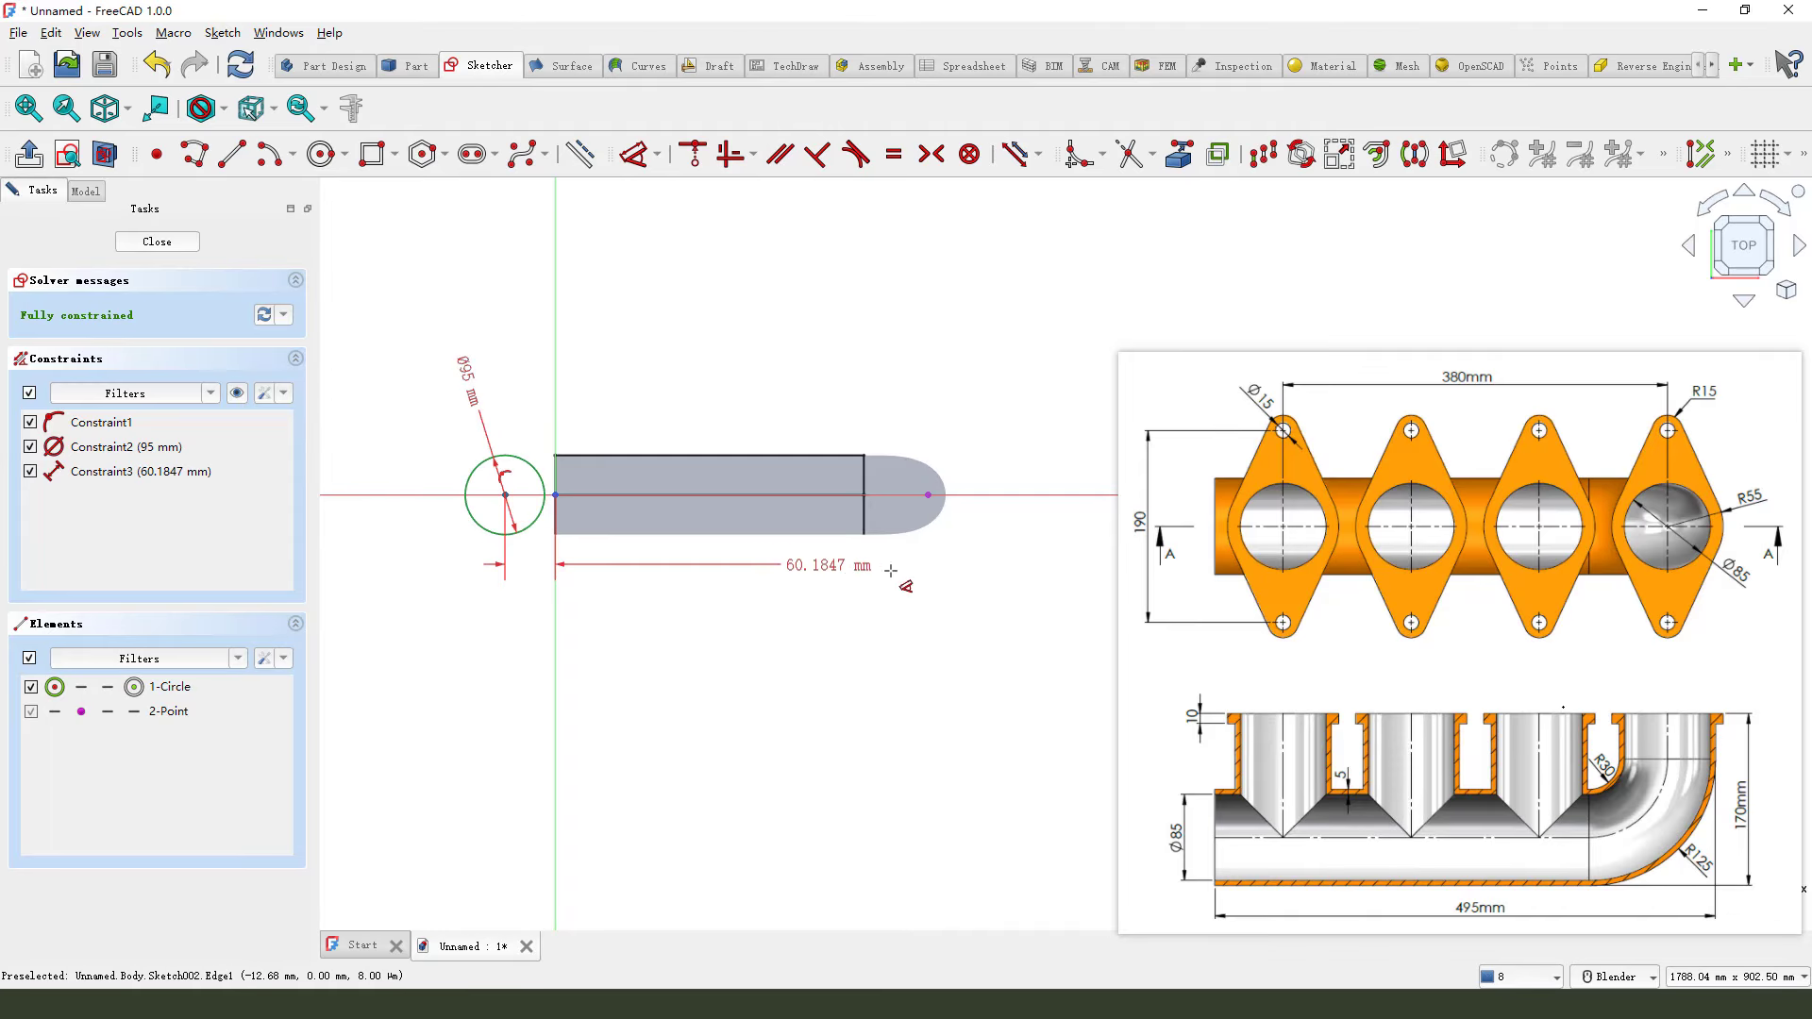
{"action": "left_click", "coordinate": [929, 494]}
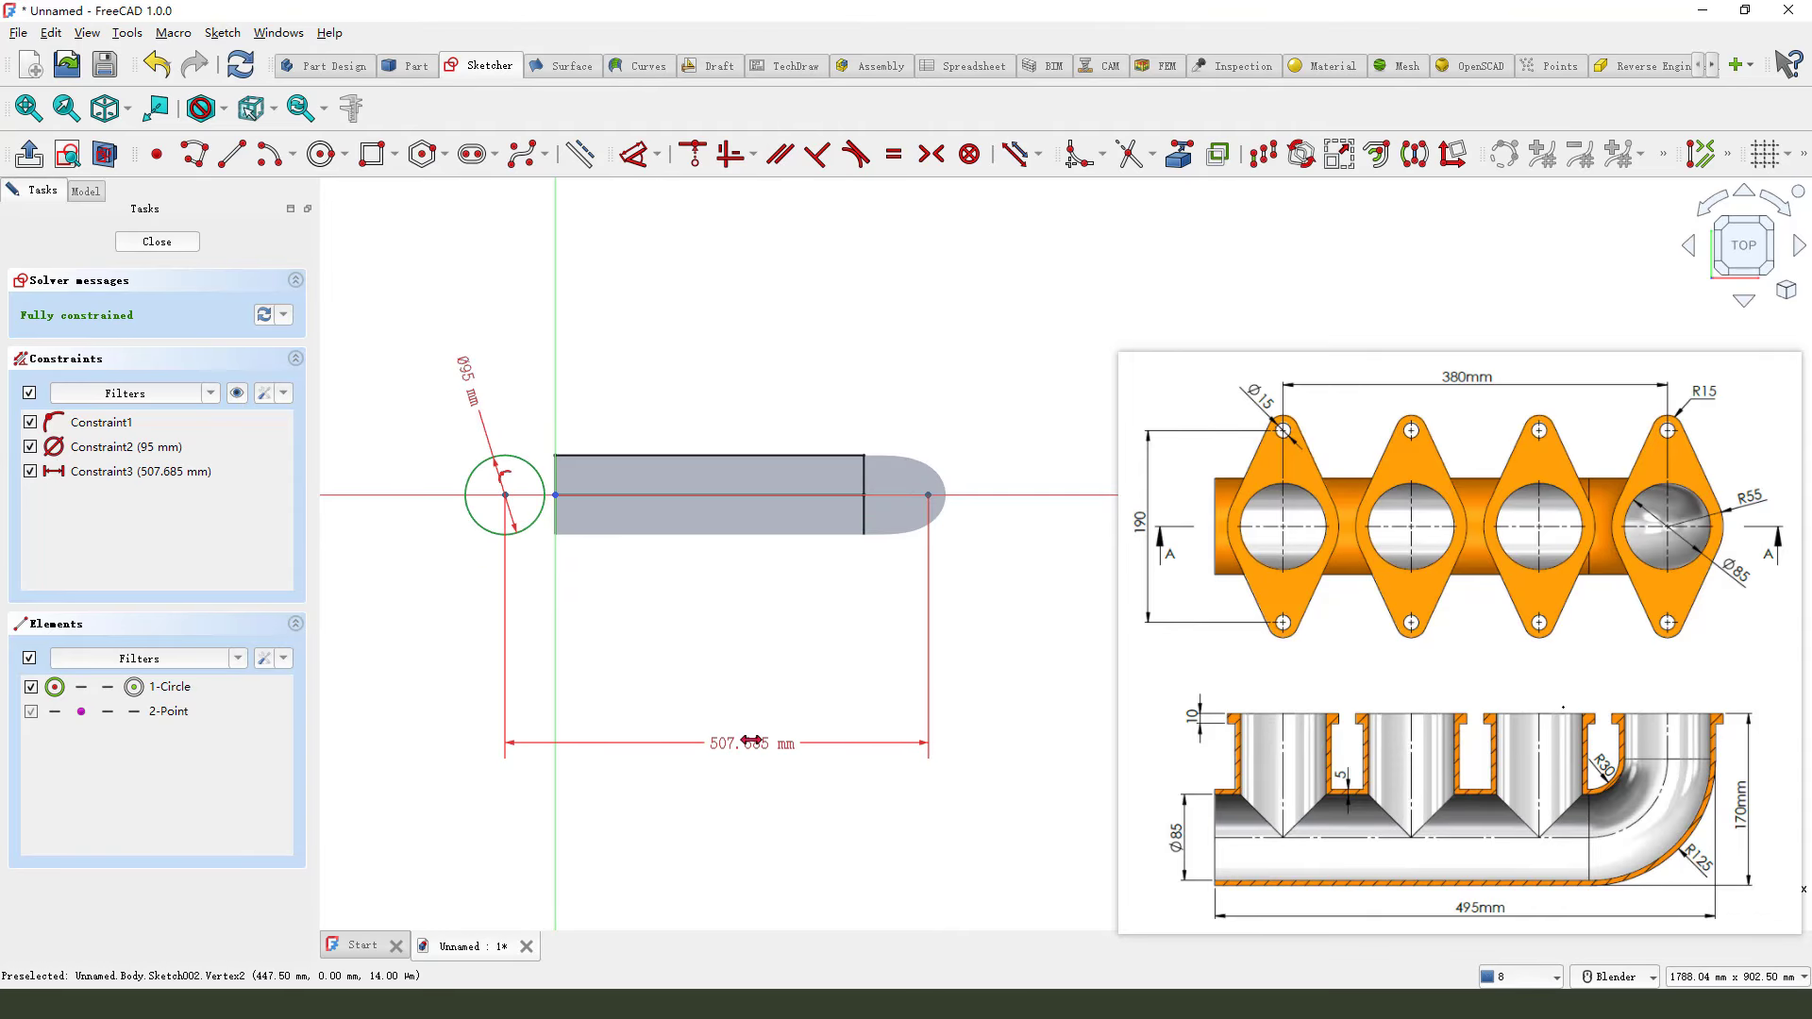
{"action": "left_click", "coordinate": [746, 743]}
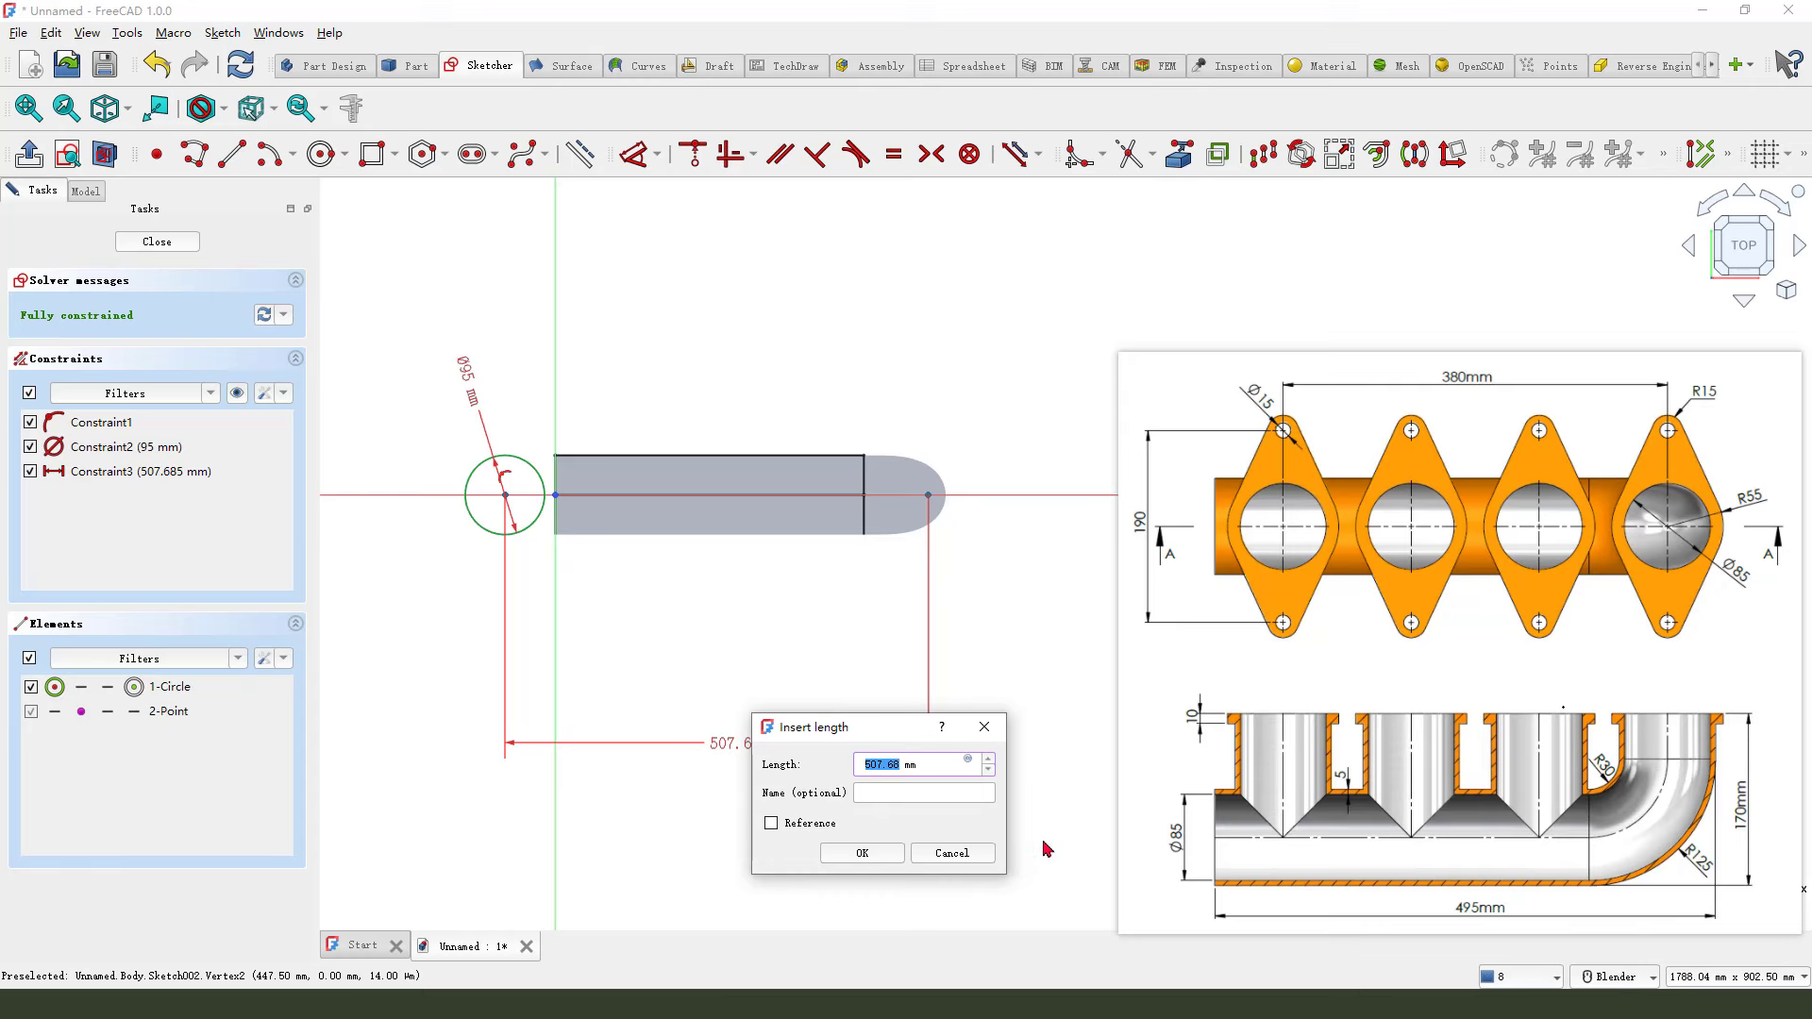
{"action": "left_click_drag", "start_coordinate": [1473, 361], "coordinate": [1459, 413]}
{"action": "key", "text": "Escape"}
{"action": "left_click", "coordinate": [885, 854]}
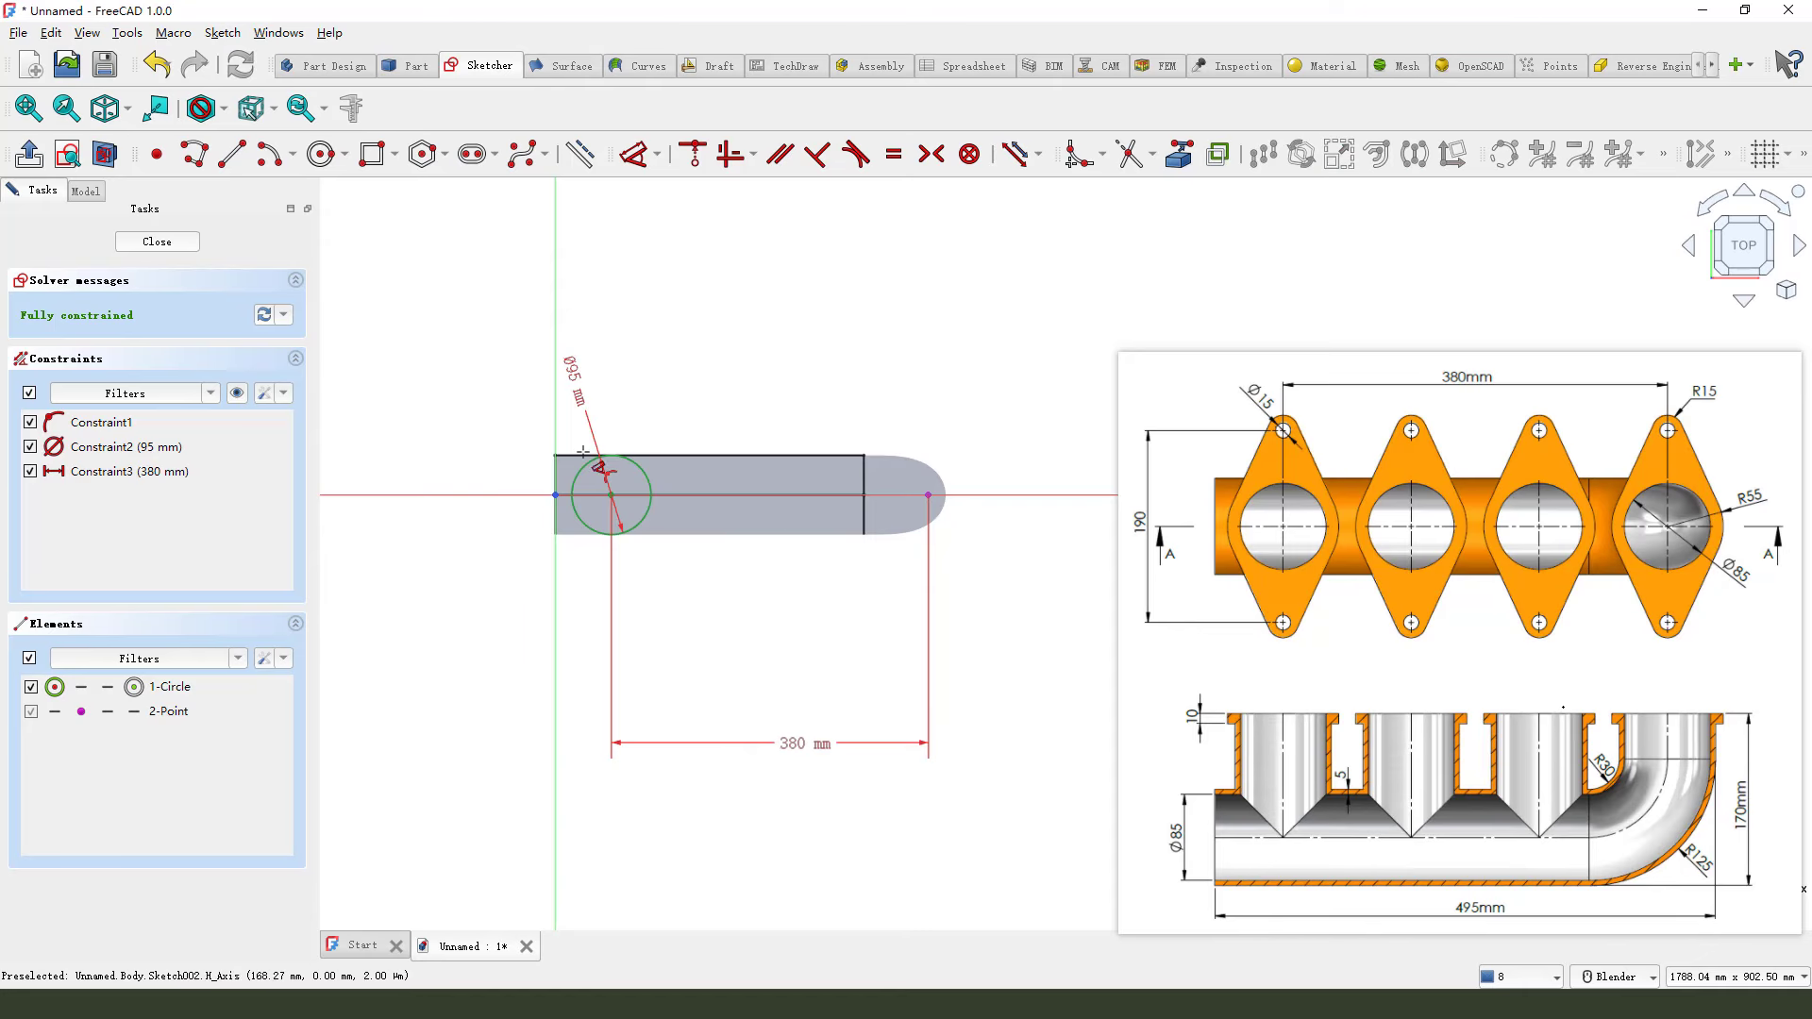
{"action": "left_click", "coordinate": [157, 241]}
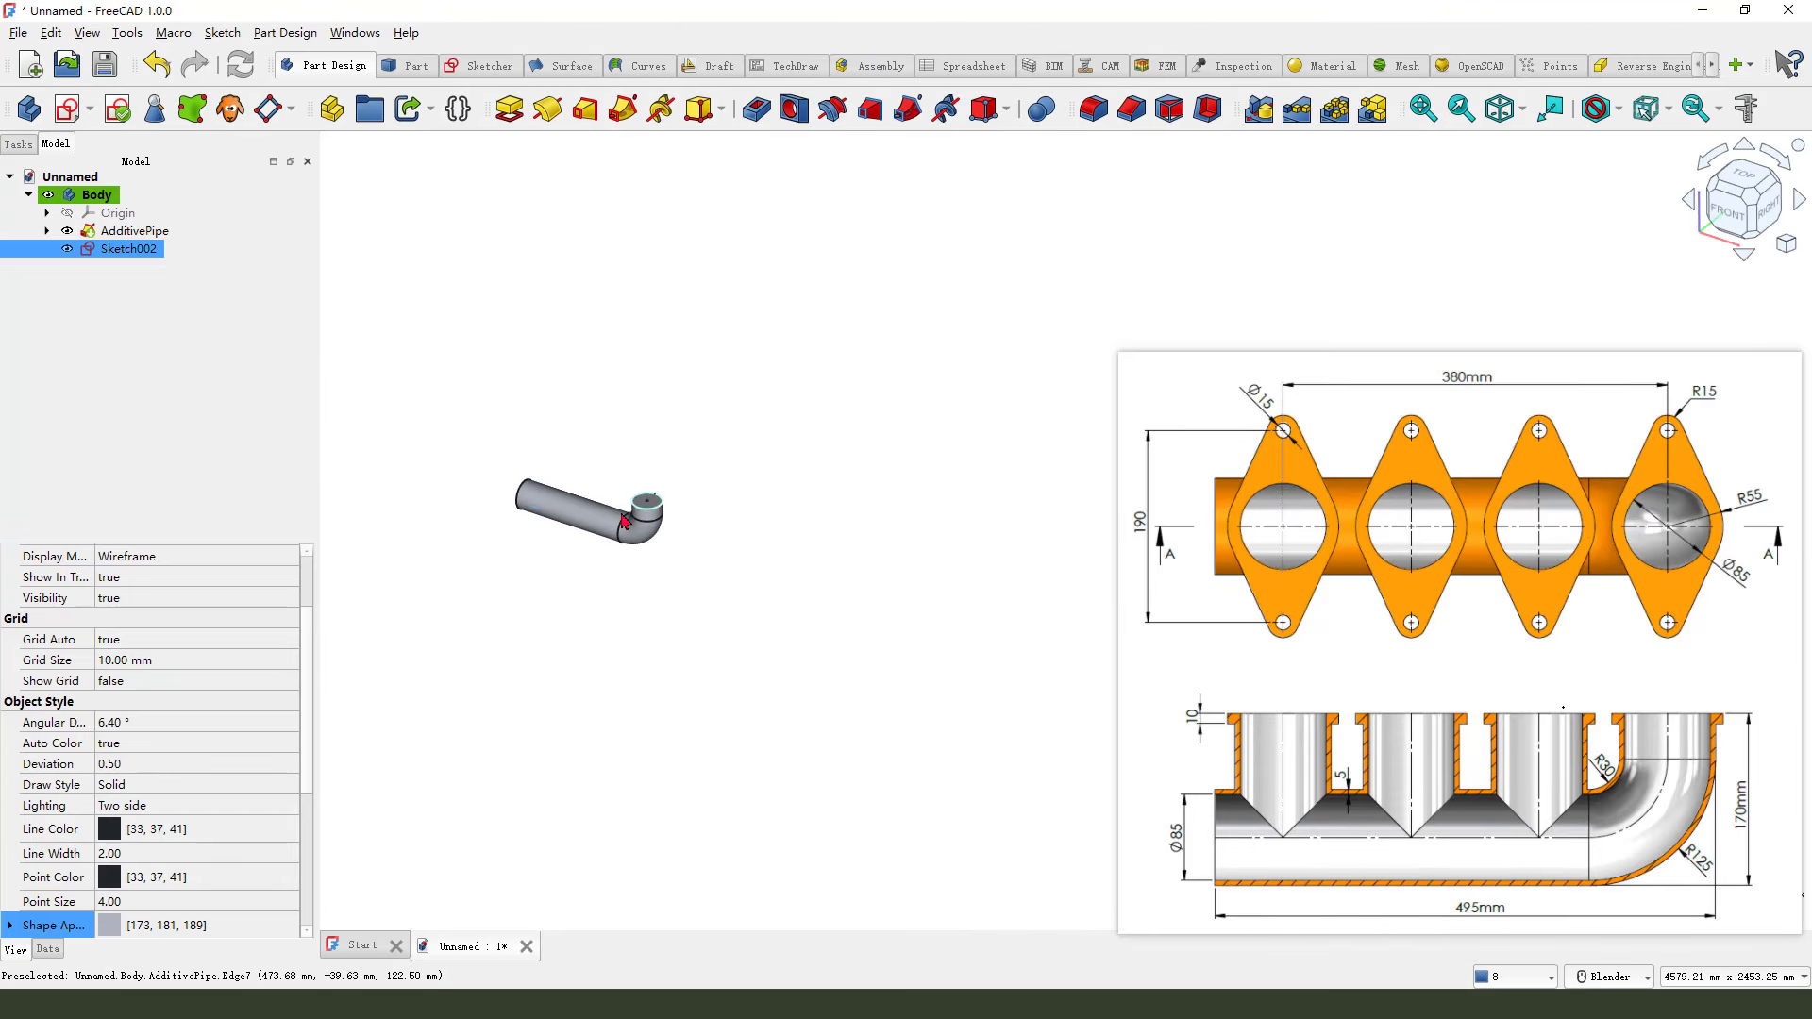
Pad the circle upward by 170-5-85/2 mm to form the first upright port on the main pipe.
{"action": "left_click", "coordinate": [509, 108]}
{"action": "scroll", "coordinate": [523, 510], "scroll_direction": "up", "scroll_amount": 2}
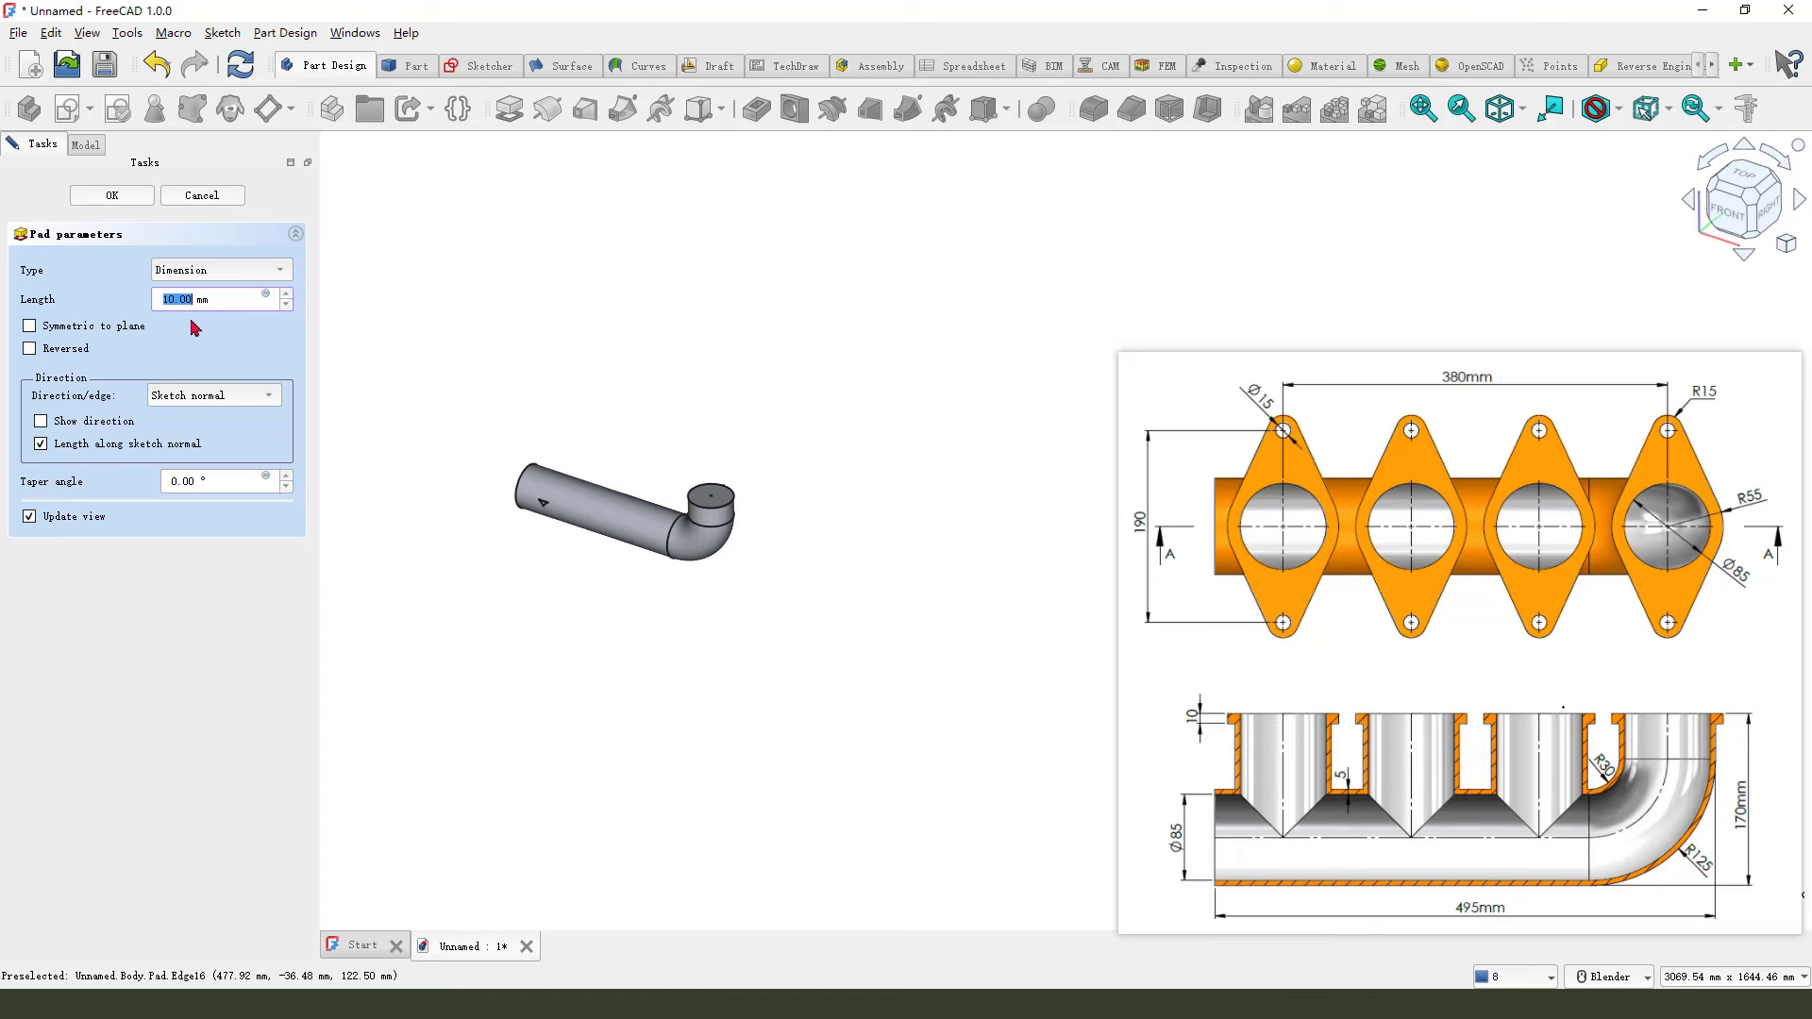
{"action": "type", "text": "1"}
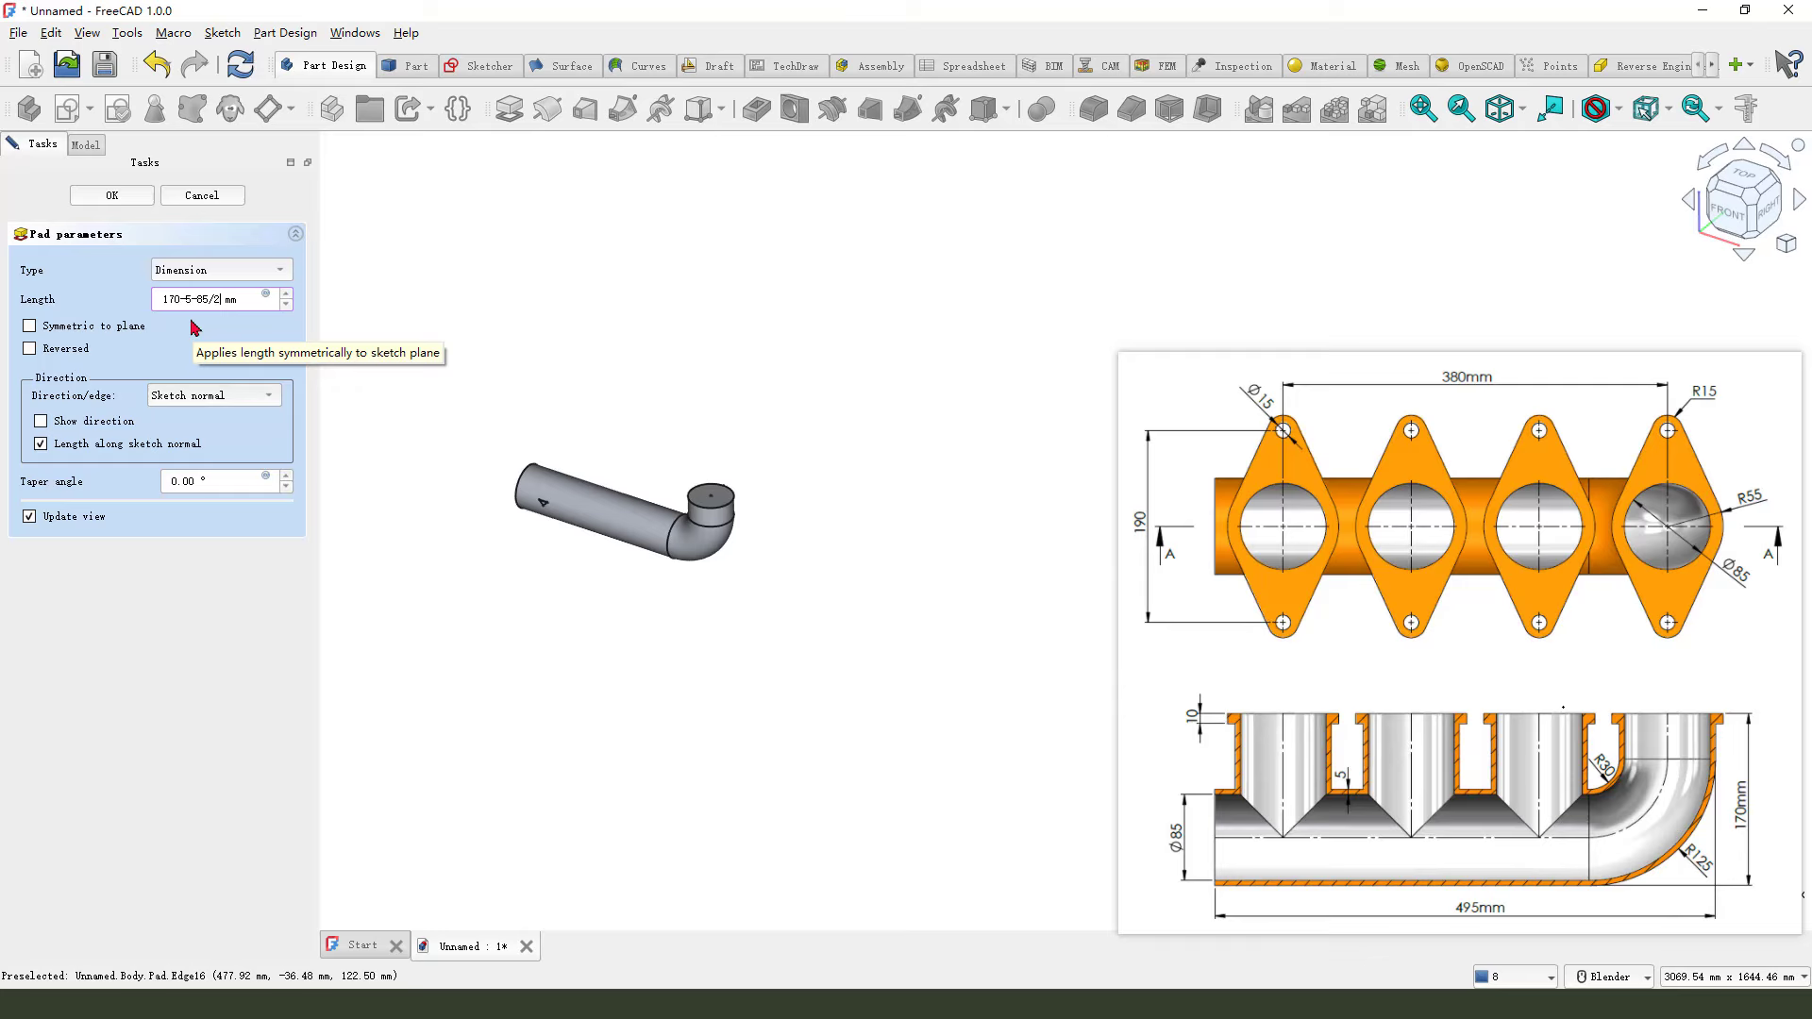
{"action": "left_click", "coordinate": [68, 351]}
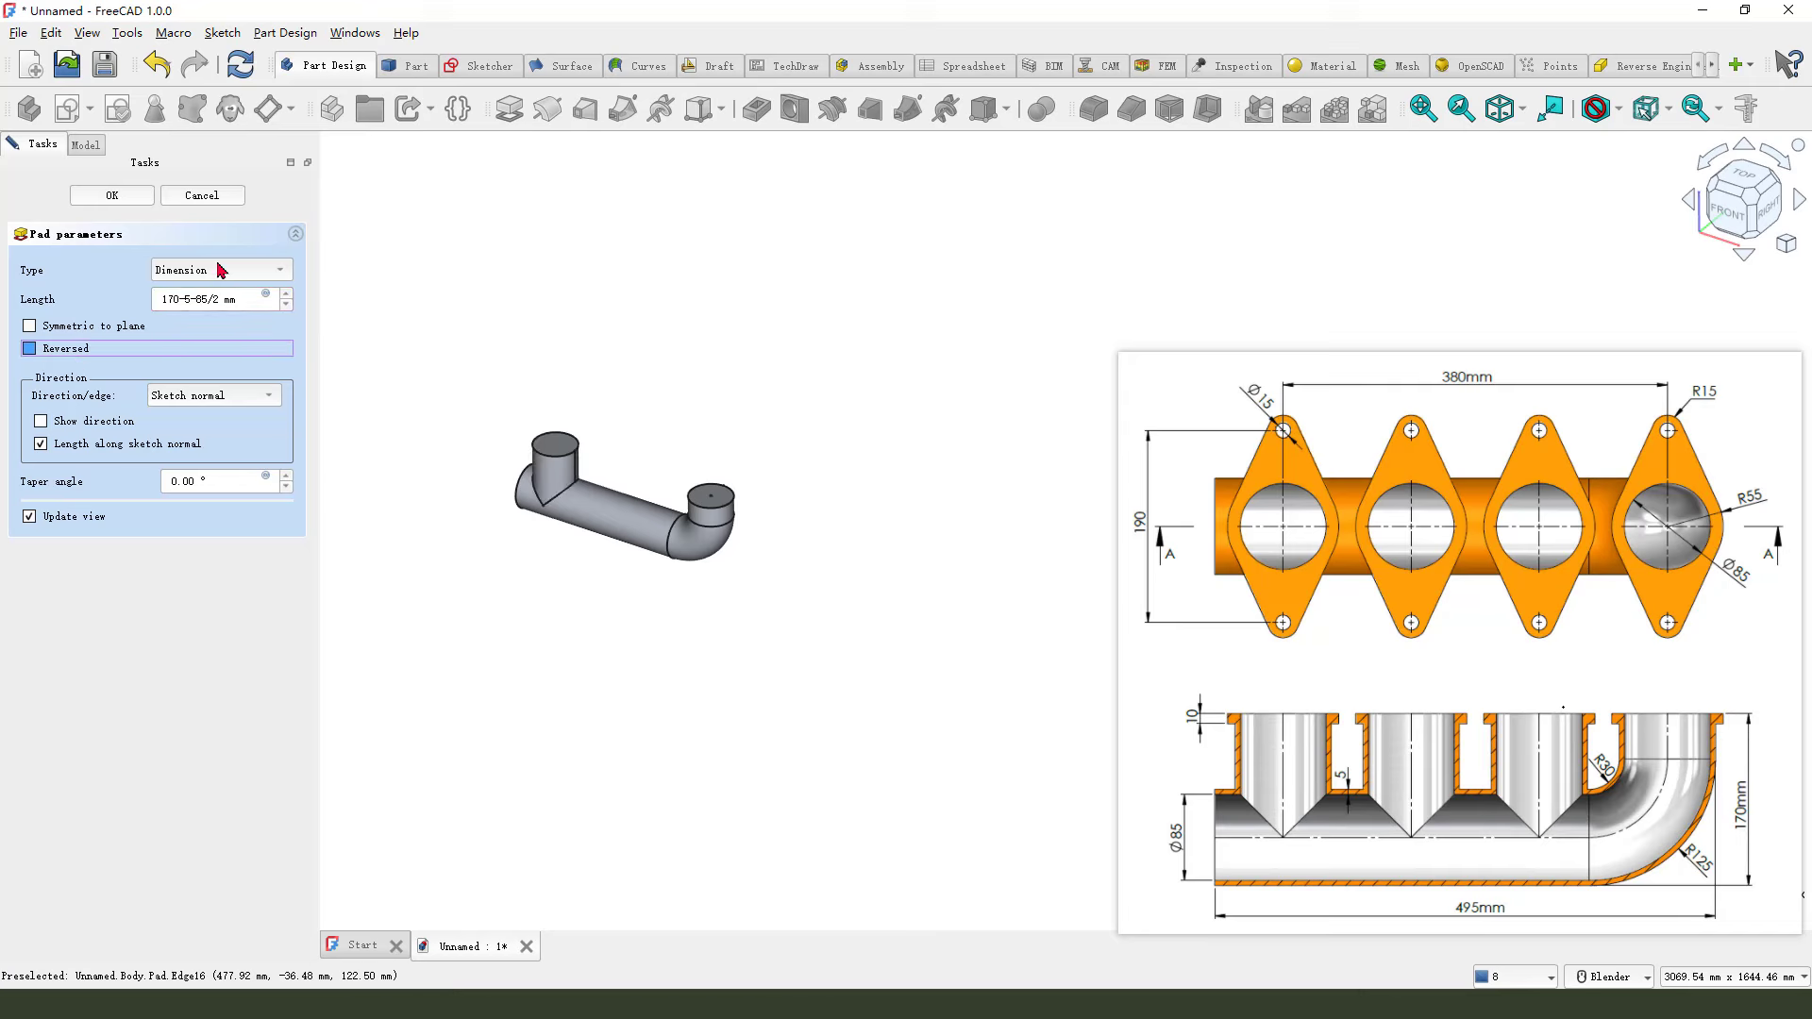
{"action": "left_click", "coordinate": [112, 196]}
{"action": "scroll", "coordinate": [607, 526], "scroll_direction": "up", "scroll_amount": 3}
{"action": "middle_click_drag", "start_coordinate": [609, 525], "coordinate": [595, 568]}
{"action": "scroll", "coordinate": [584, 545], "scroll_direction": "down", "scroll_amount": 1}
{"action": "scroll", "coordinate": [622, 548], "scroll_direction": "down", "scroll_amount": 1}
{"action": "scroll", "coordinate": [594, 568], "scroll_direction": "up", "scroll_amount": 1}
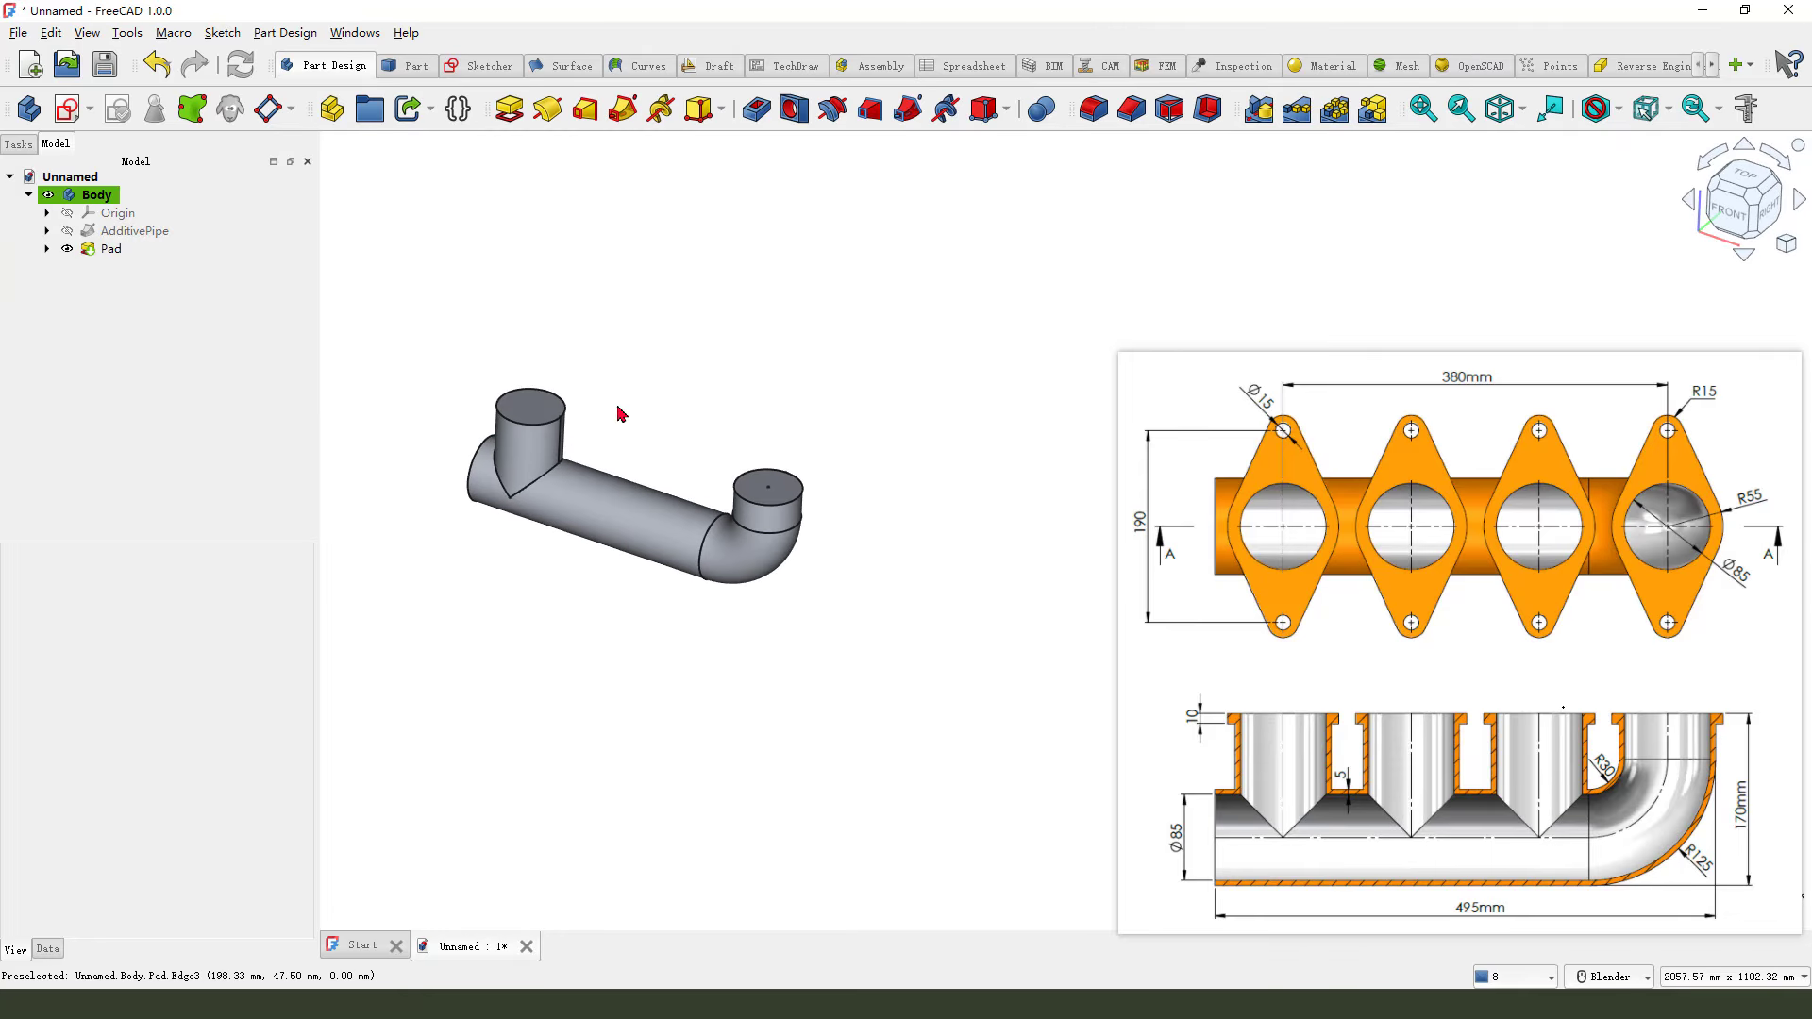
Create a linear pattern of the padded port along the horizontal sketch axis in Offset mode, with a 380/3 mm offset and 3 occurrences.
{"action": "left_click_drag", "start_coordinate": [630, 368], "coordinate": [581, 410]}
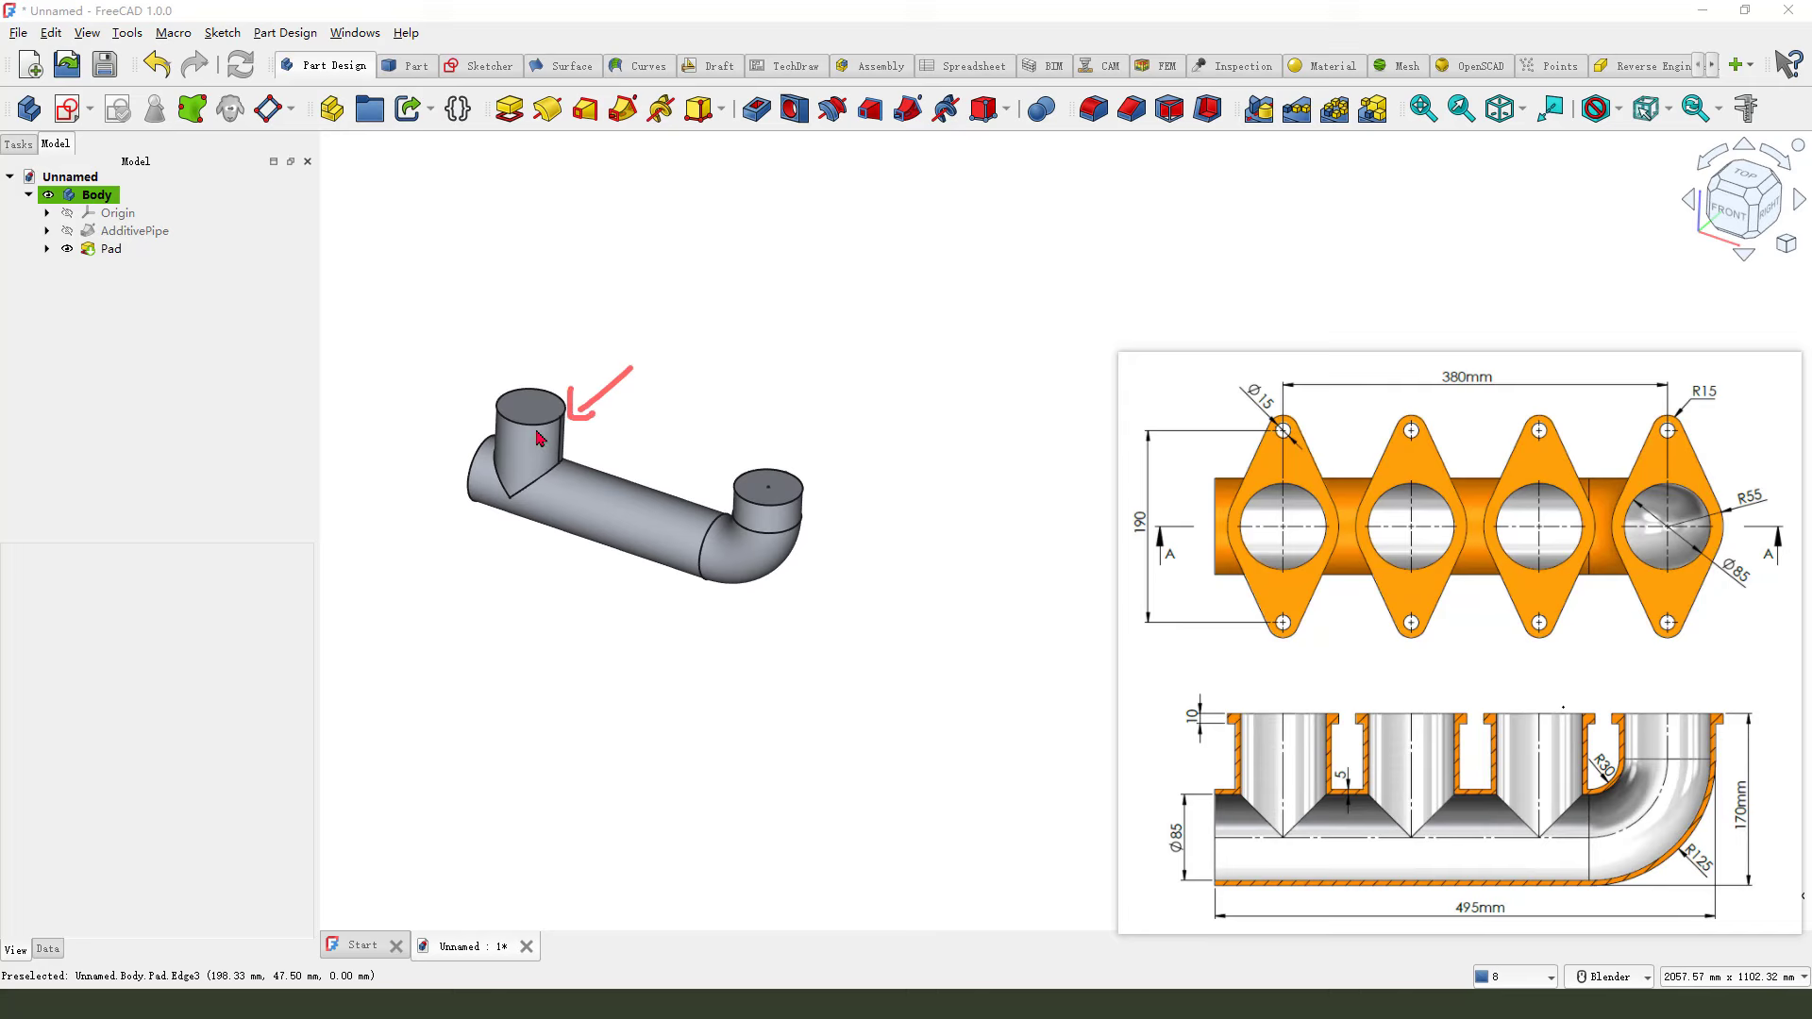
{"action": "left_click", "coordinate": [113, 251]}
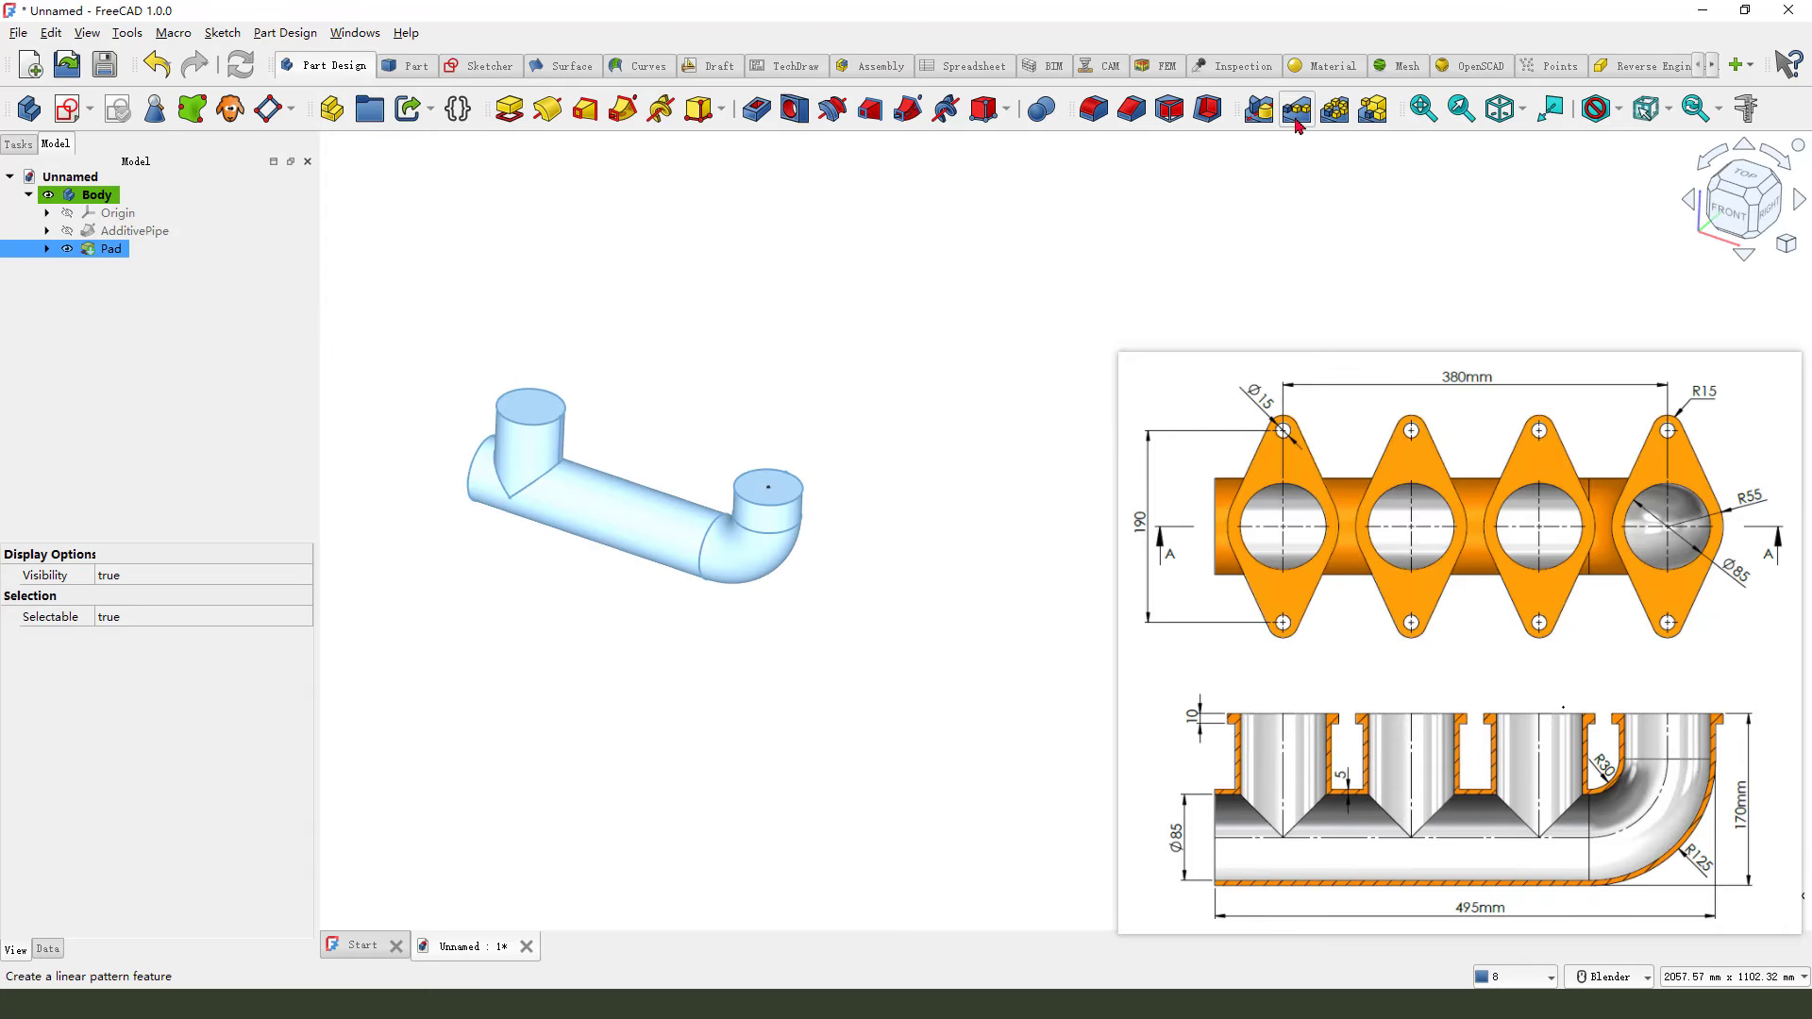
{"action": "left_click", "coordinate": [1297, 109]}
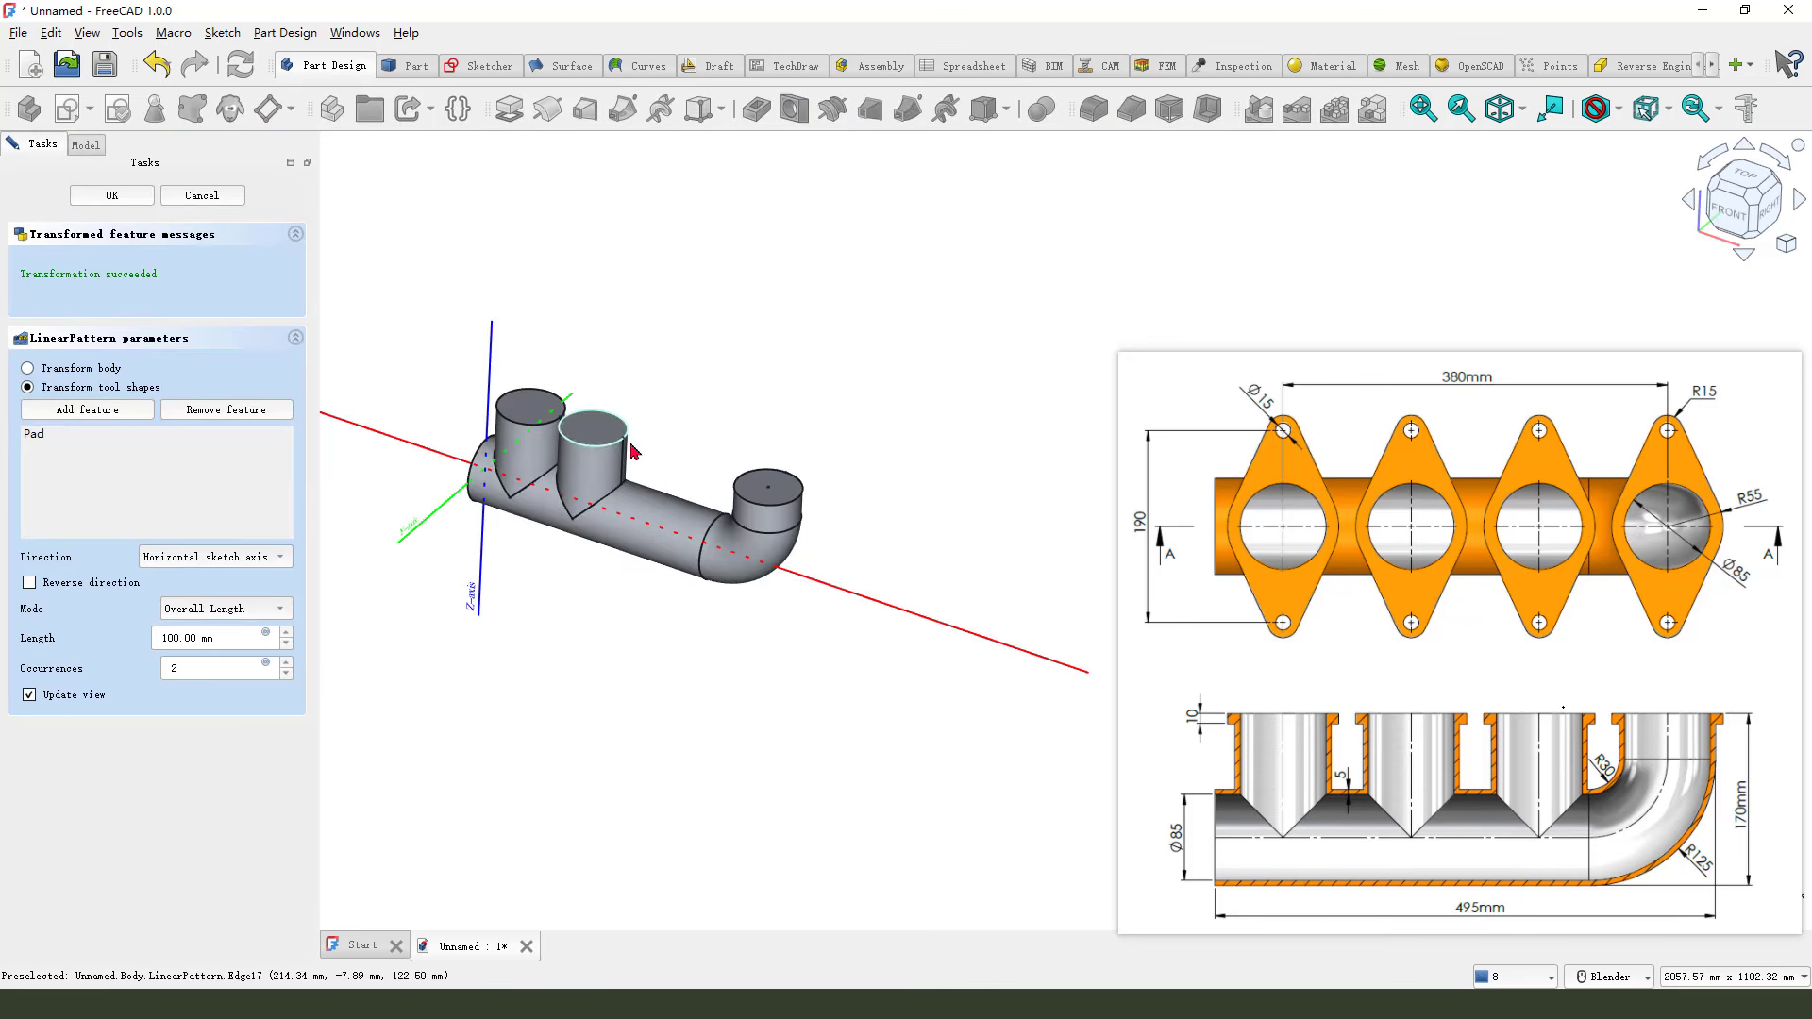
{"action": "left_click", "coordinate": [244, 612]}
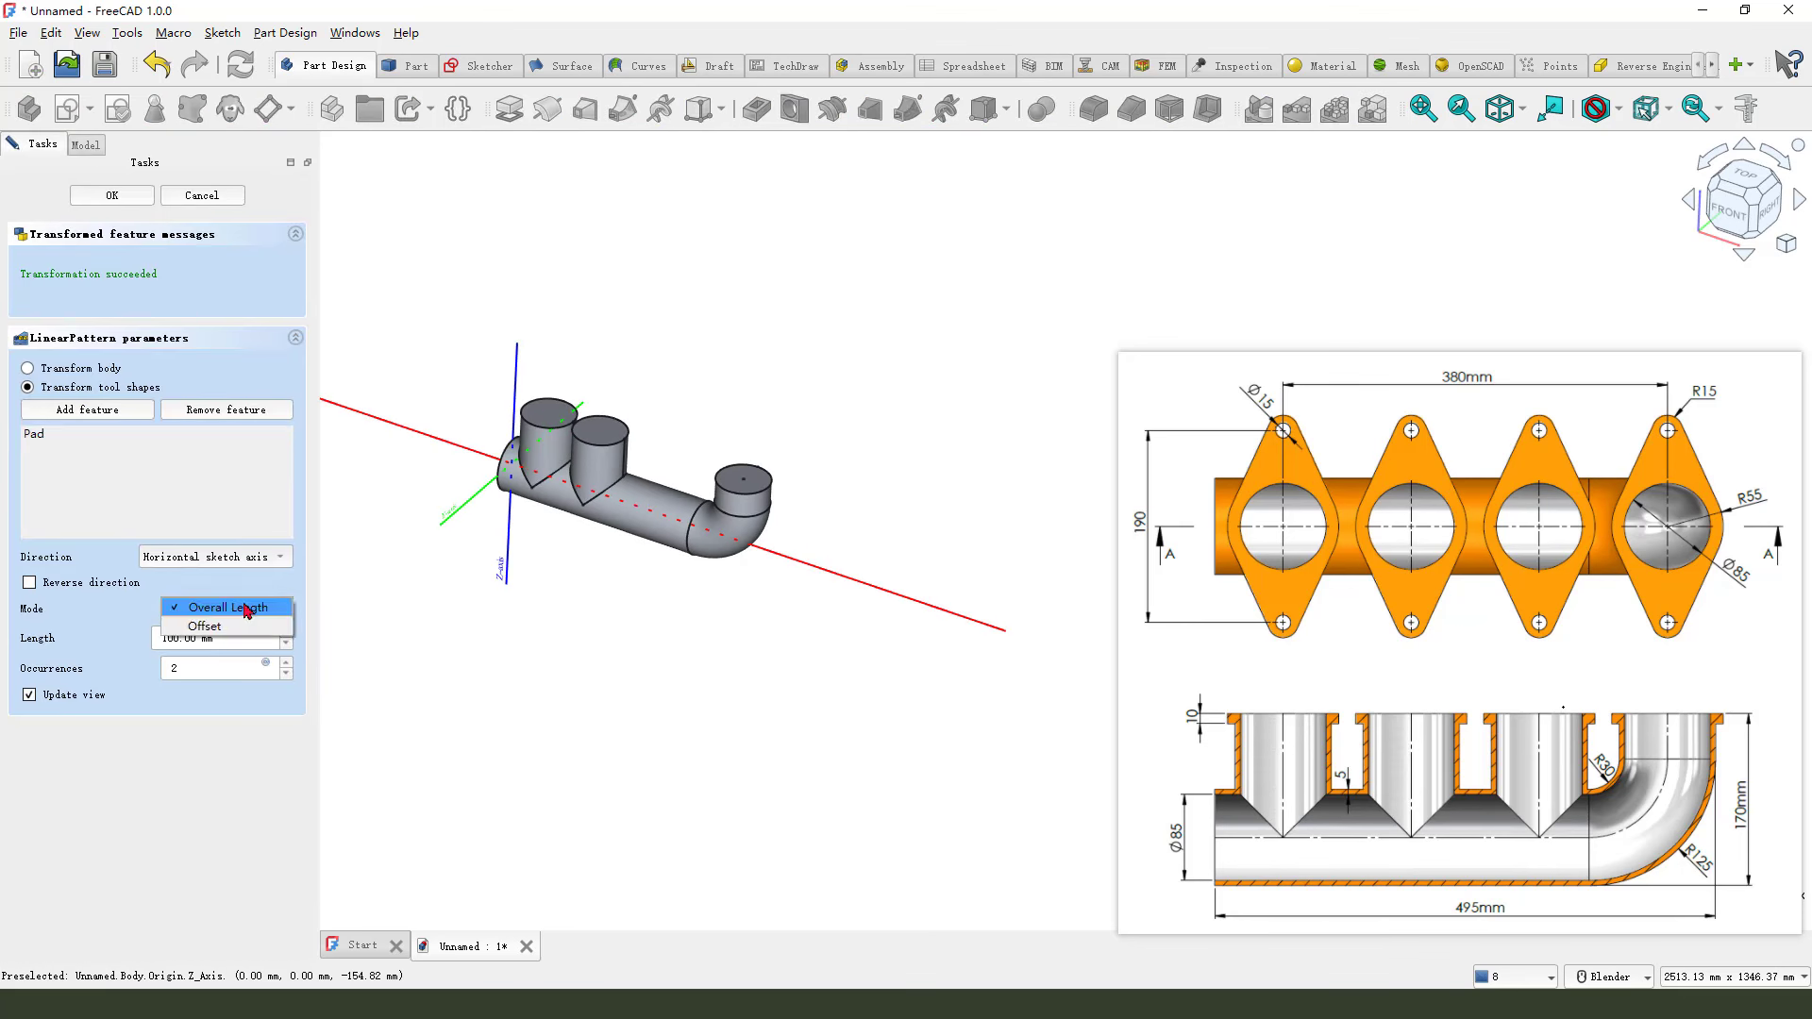
{"action": "left_click", "coordinate": [231, 626]}
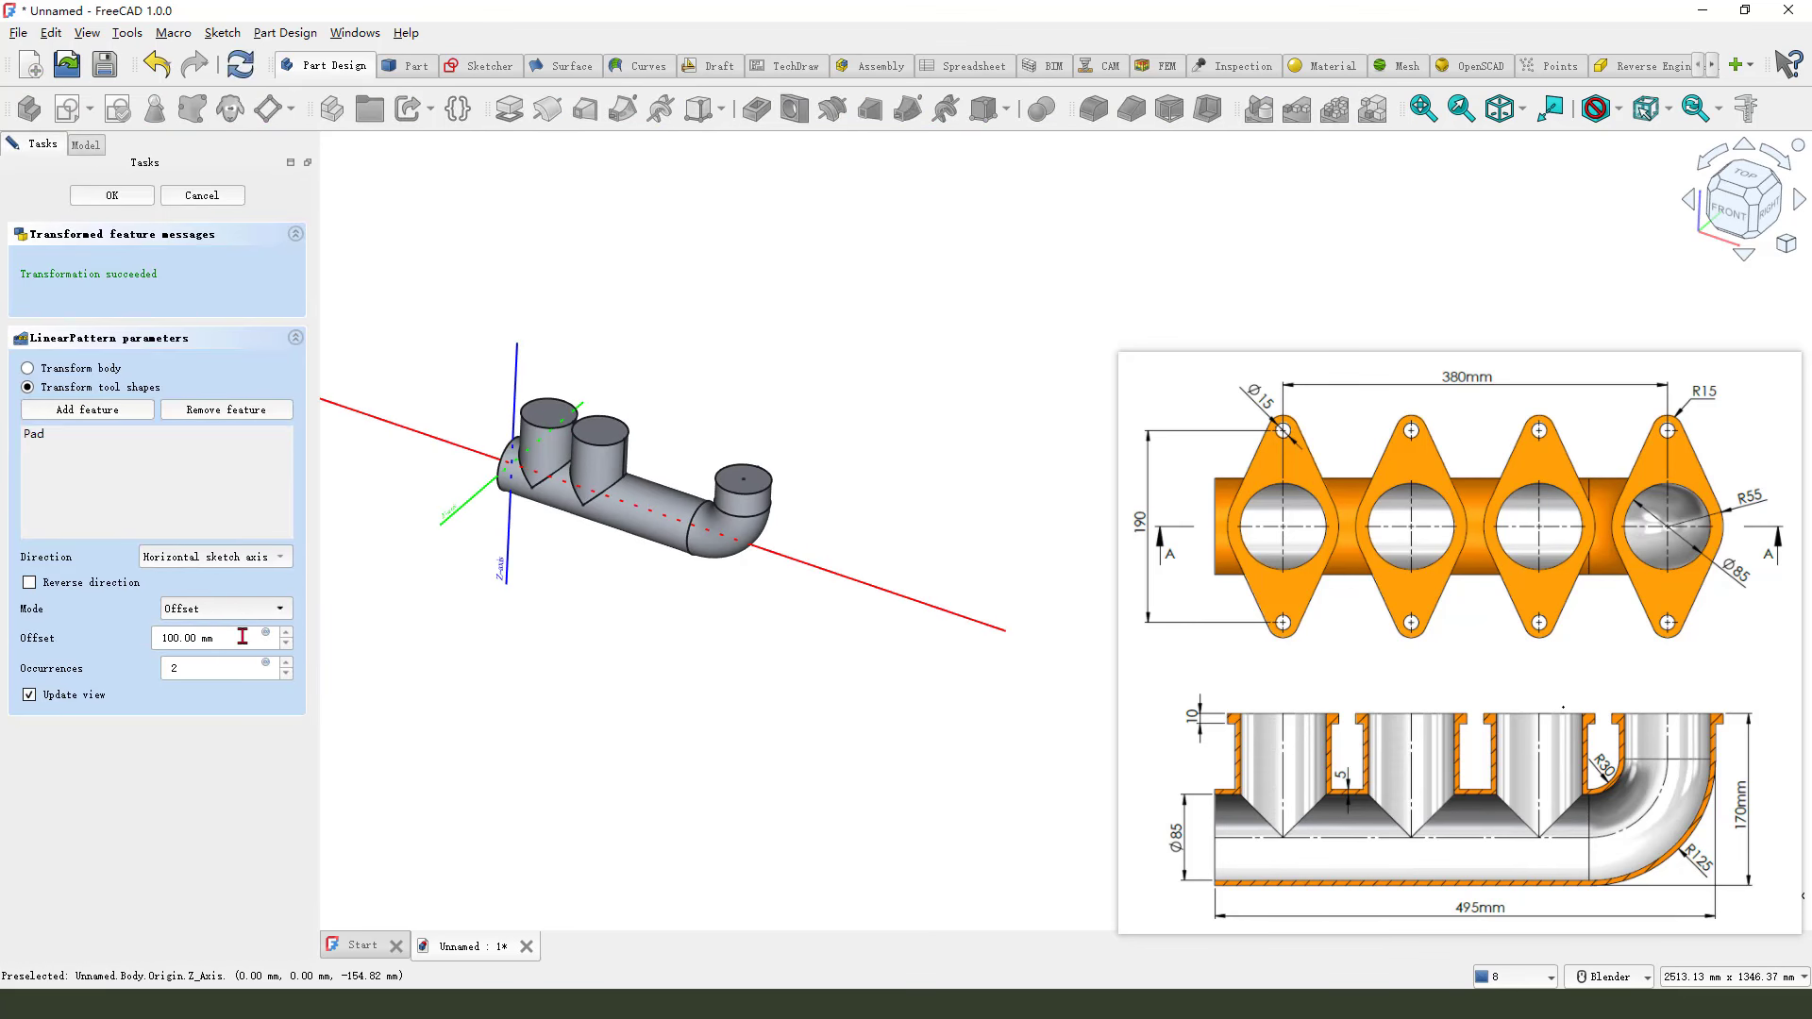
{"action": "left_click_drag", "start_coordinate": [219, 639], "coordinate": [121, 643]}
{"action": "type", "text": "380/3"}
{"action": "left_click_drag", "start_coordinate": [207, 672], "coordinate": [164, 667]}
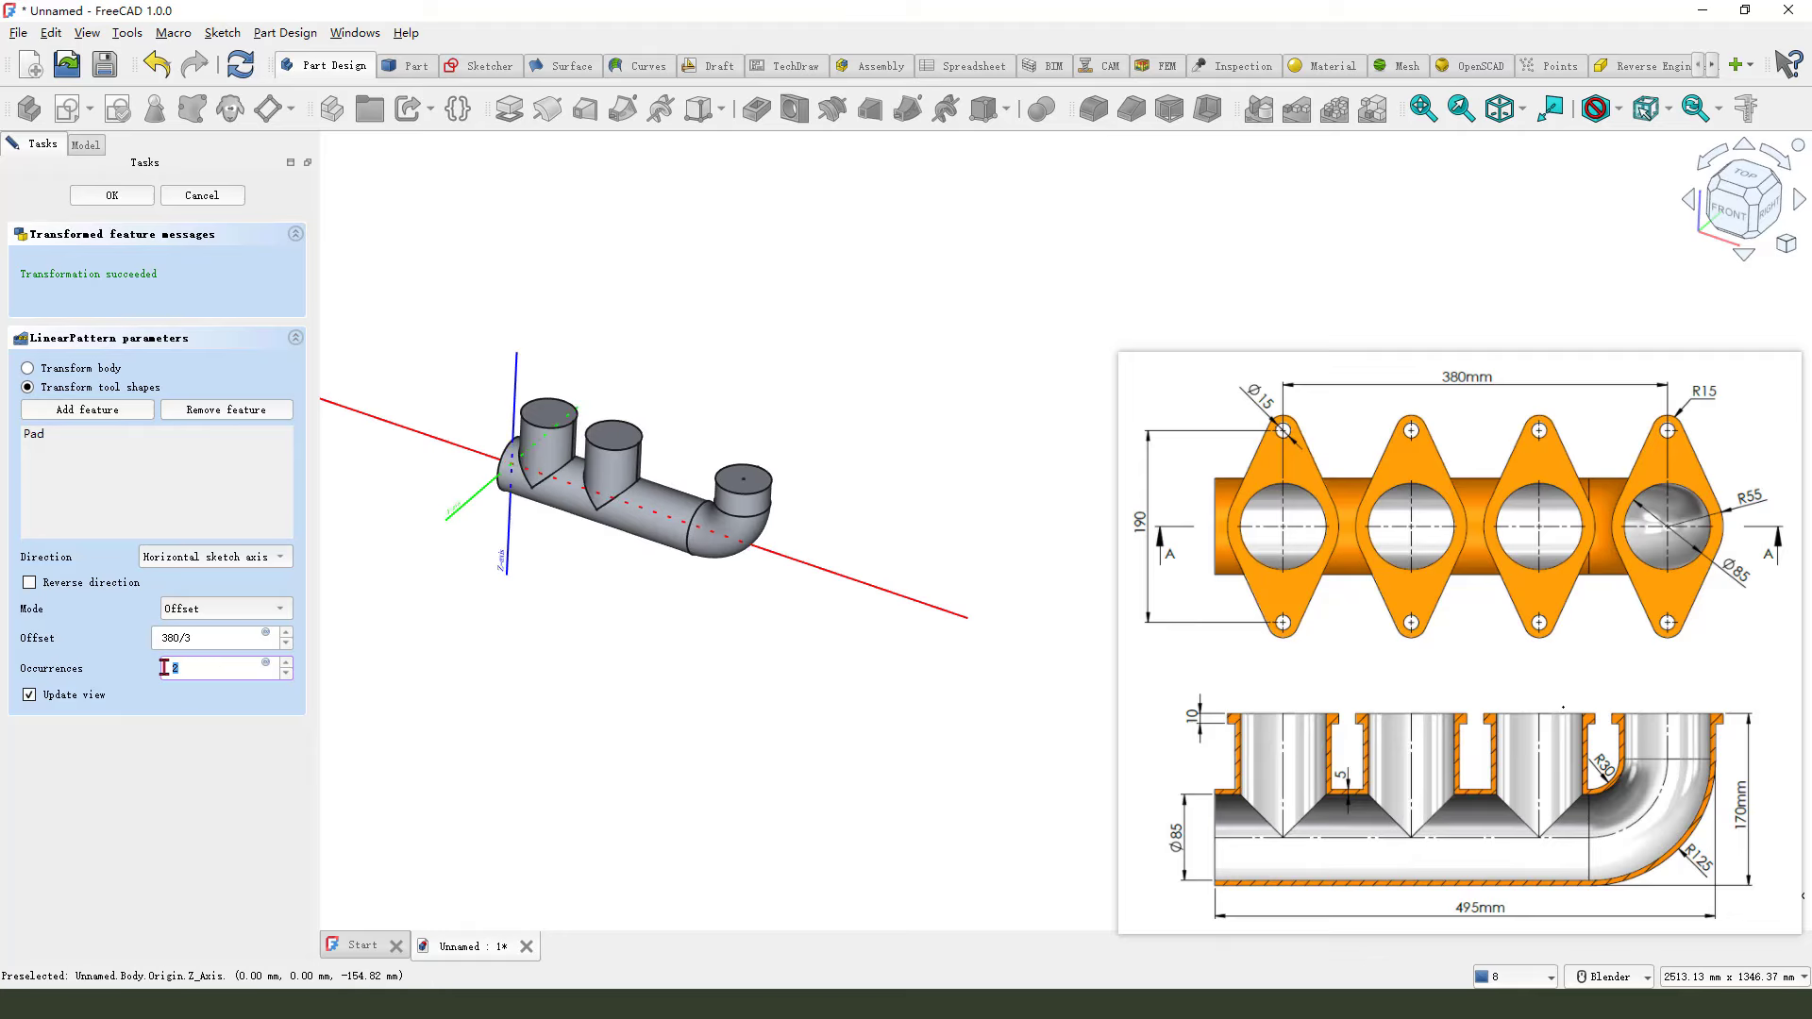
{"action": "type", "text": "3"}
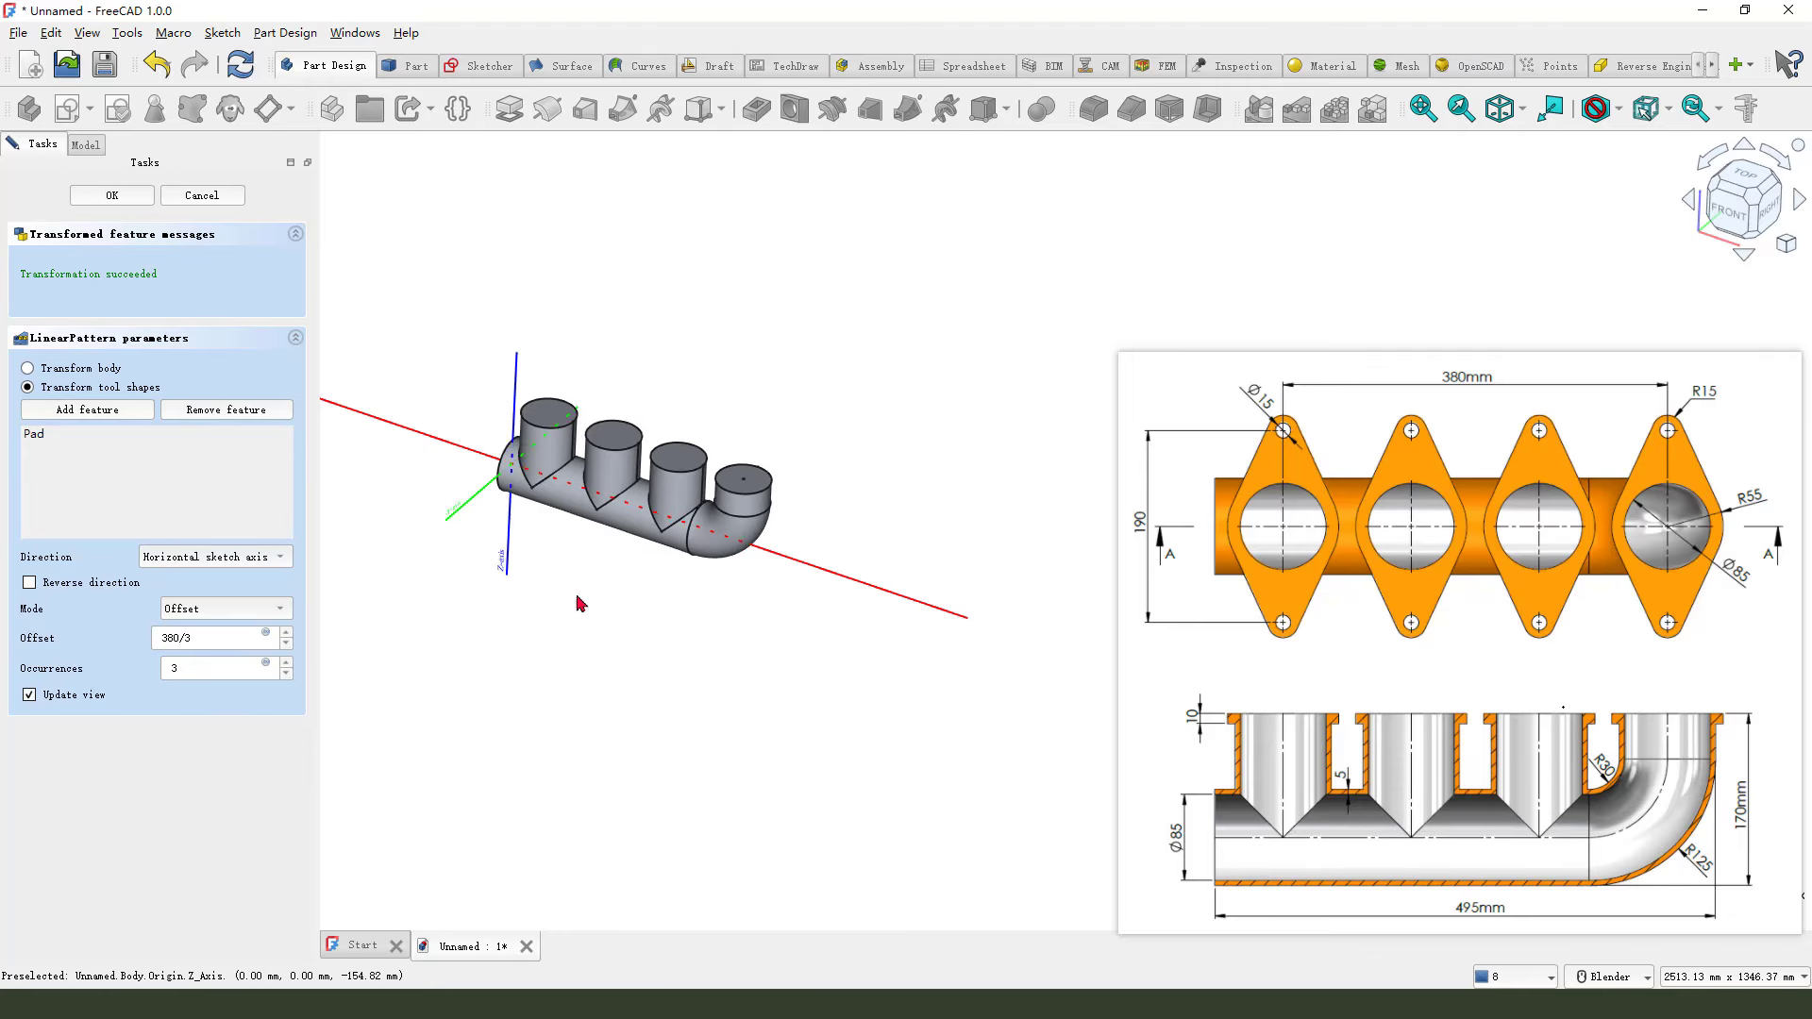
{"action": "middle_click_drag", "start_coordinate": [580, 604], "coordinate": [631, 595]}
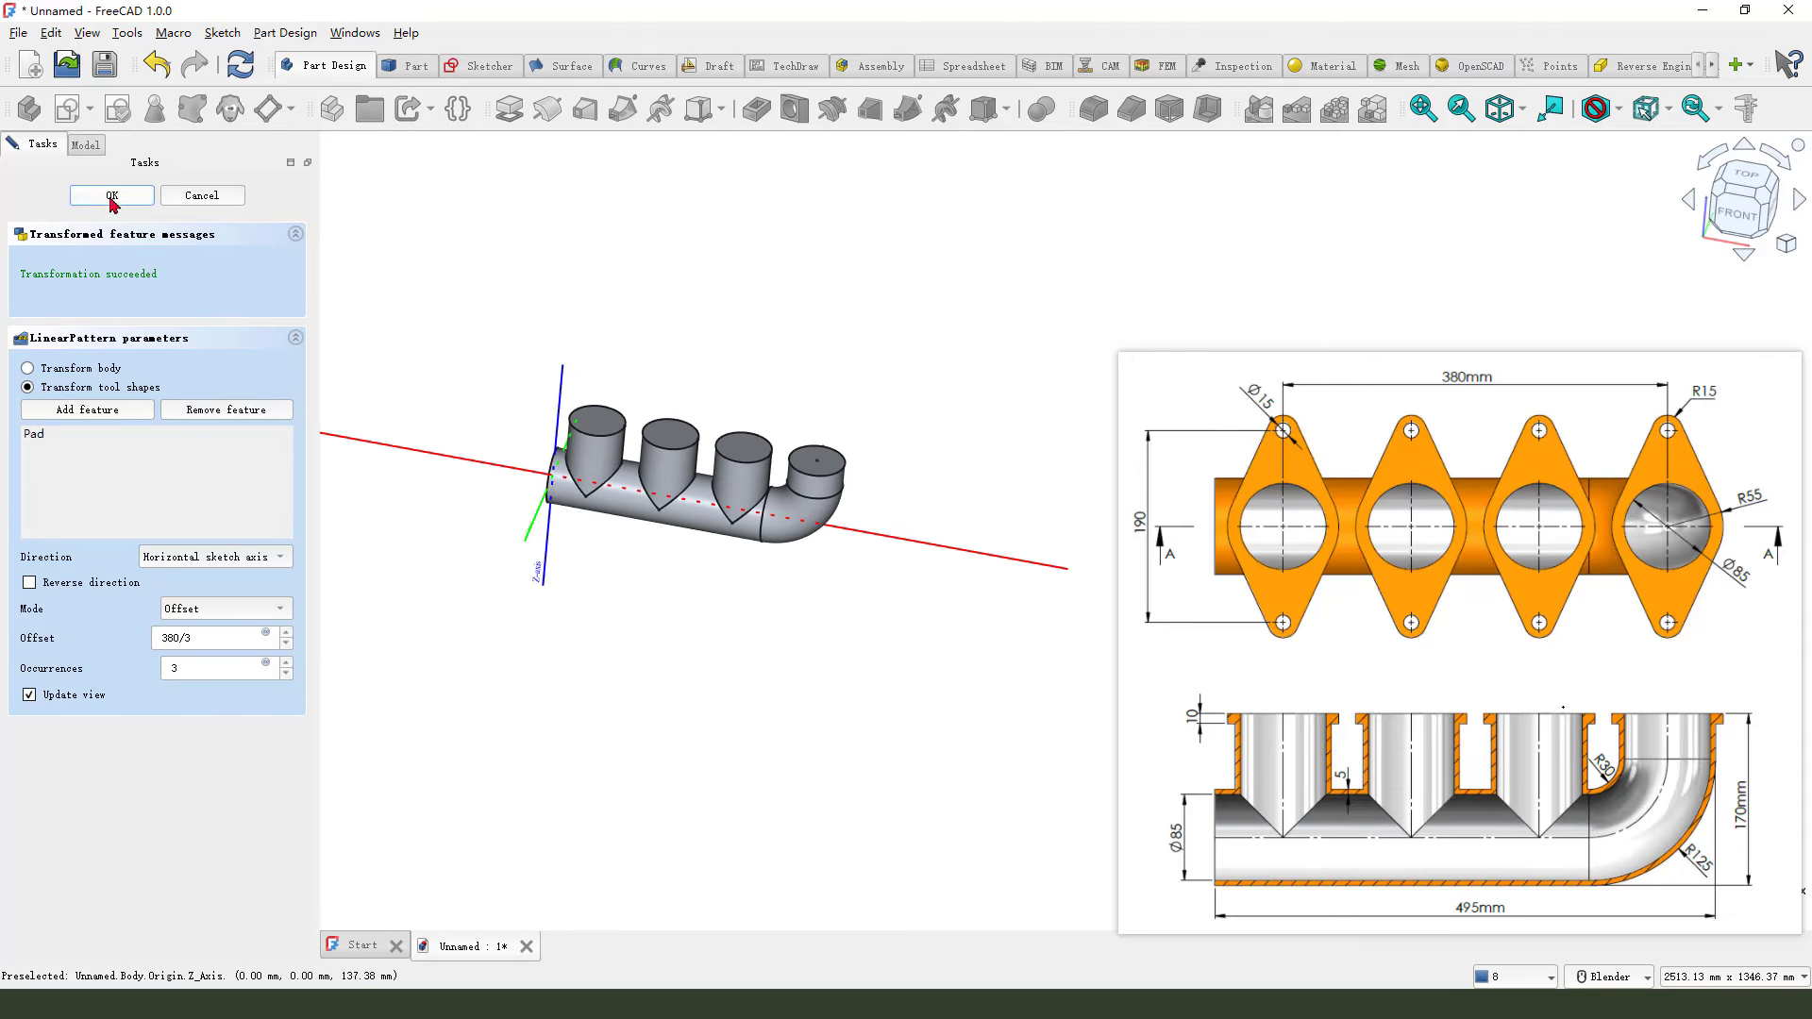
{"action": "left_click", "coordinate": [112, 196]}
{"action": "middle_click_drag", "start_coordinate": [862, 522], "coordinate": [833, 587]}
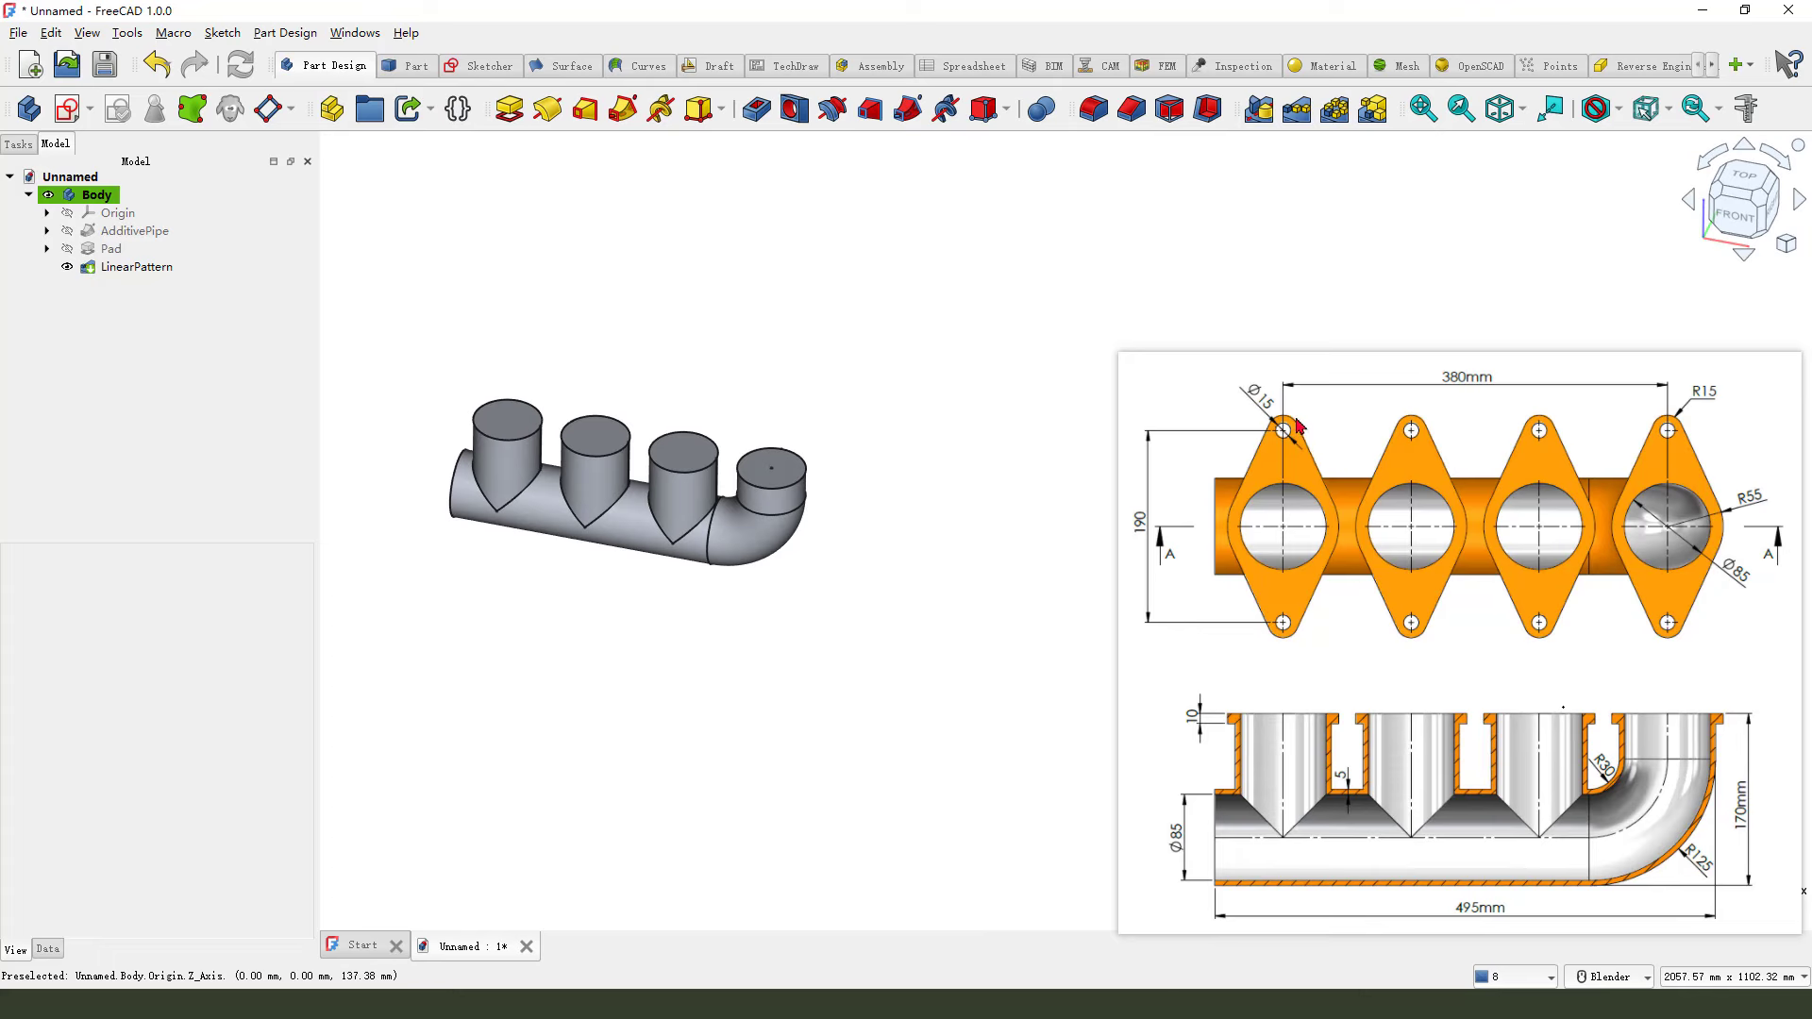
{"action": "mouse_move", "coordinate": [1295, 412]}
{"action": "left_mouse_down"}
{"action": "mouse_move", "coordinate": [1232, 642]}
{"action": "mouse_move", "coordinate": [1273, 444]}
{"action": "left_mouse_up"}
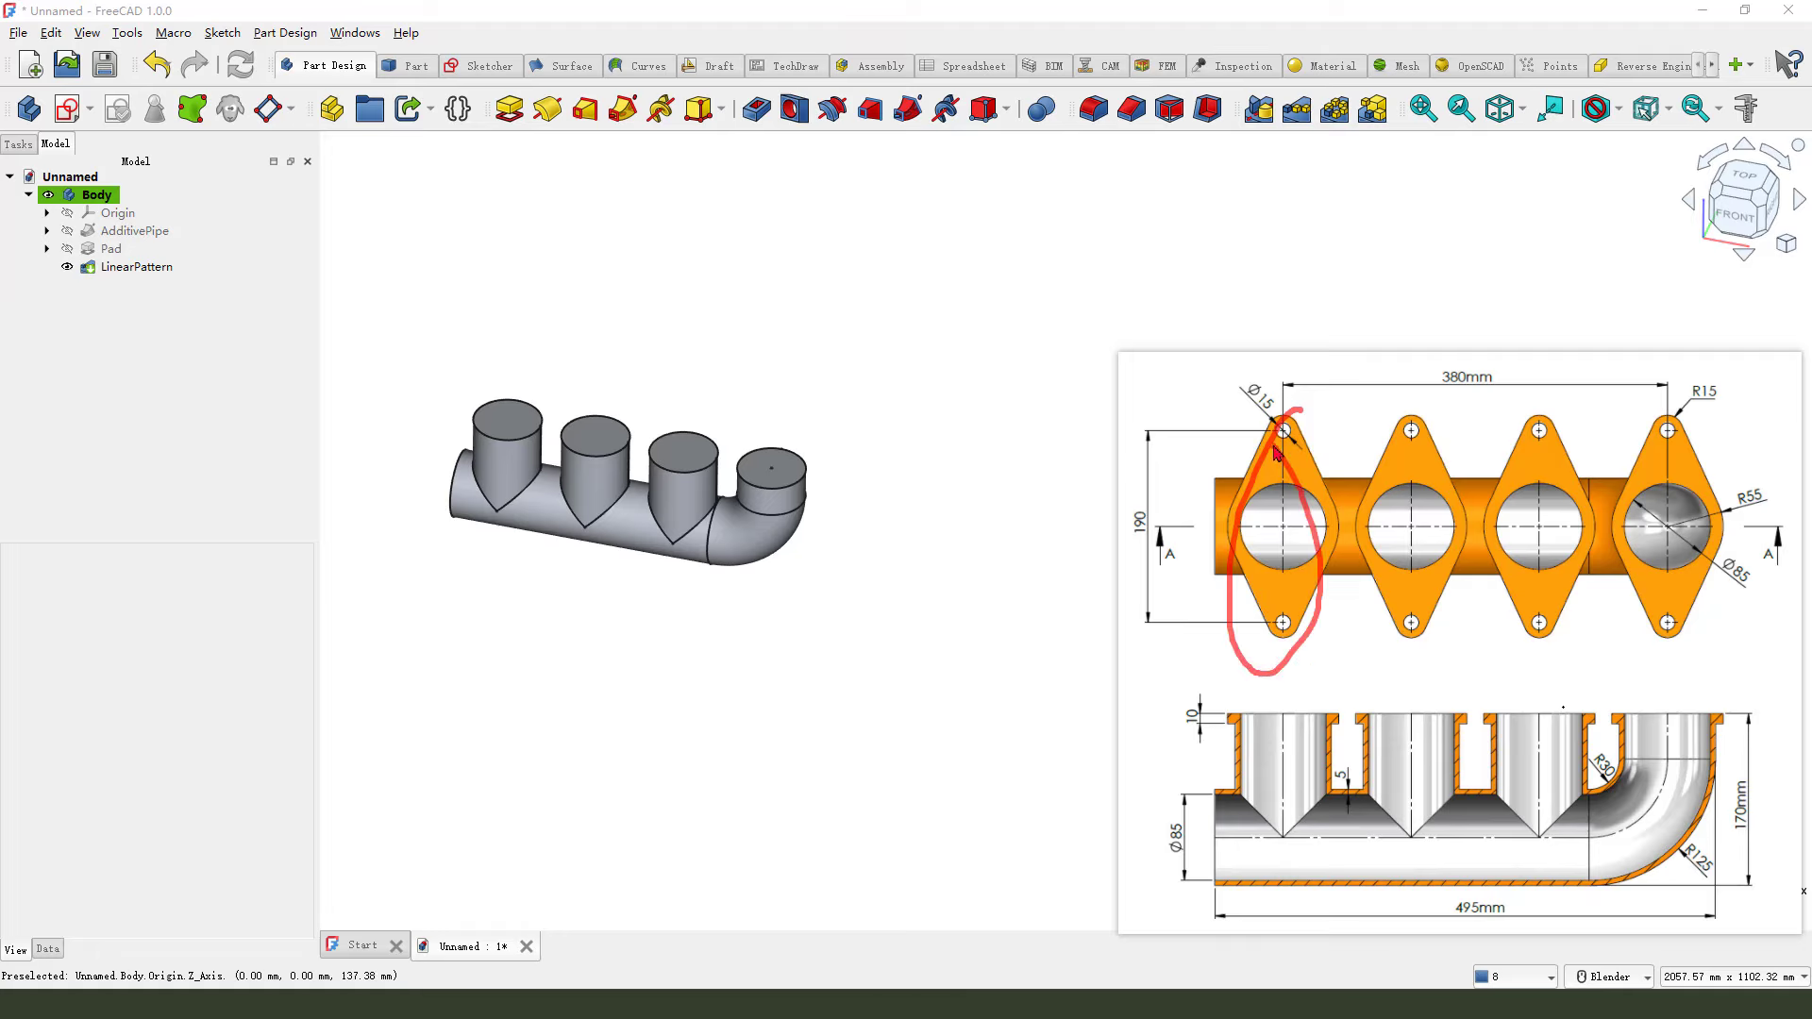
{"action": "key", "text": "Escape"}
Start a sketch on the top face of the first upright port and bring its circular edge in as external geometry.
{"action": "scroll", "coordinate": [650, 447], "scroll_direction": "up", "scroll_amount": 2}
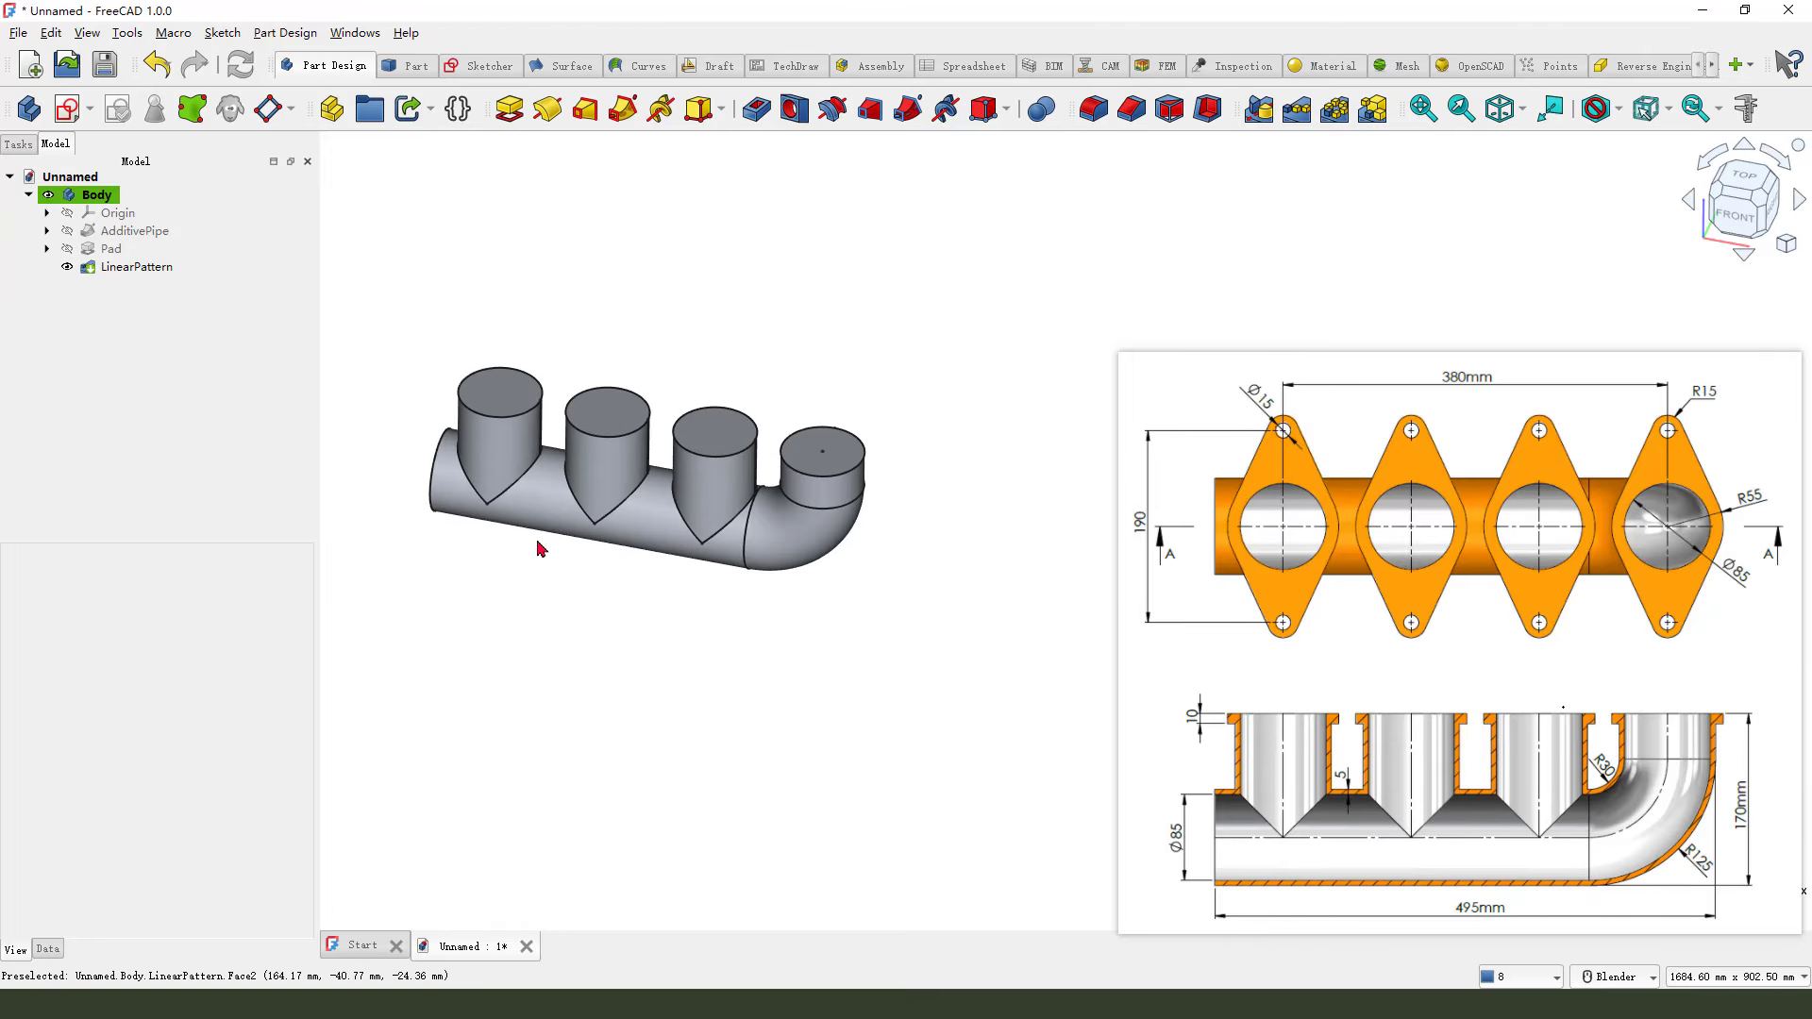
{"action": "left_click", "coordinate": [497, 391]}
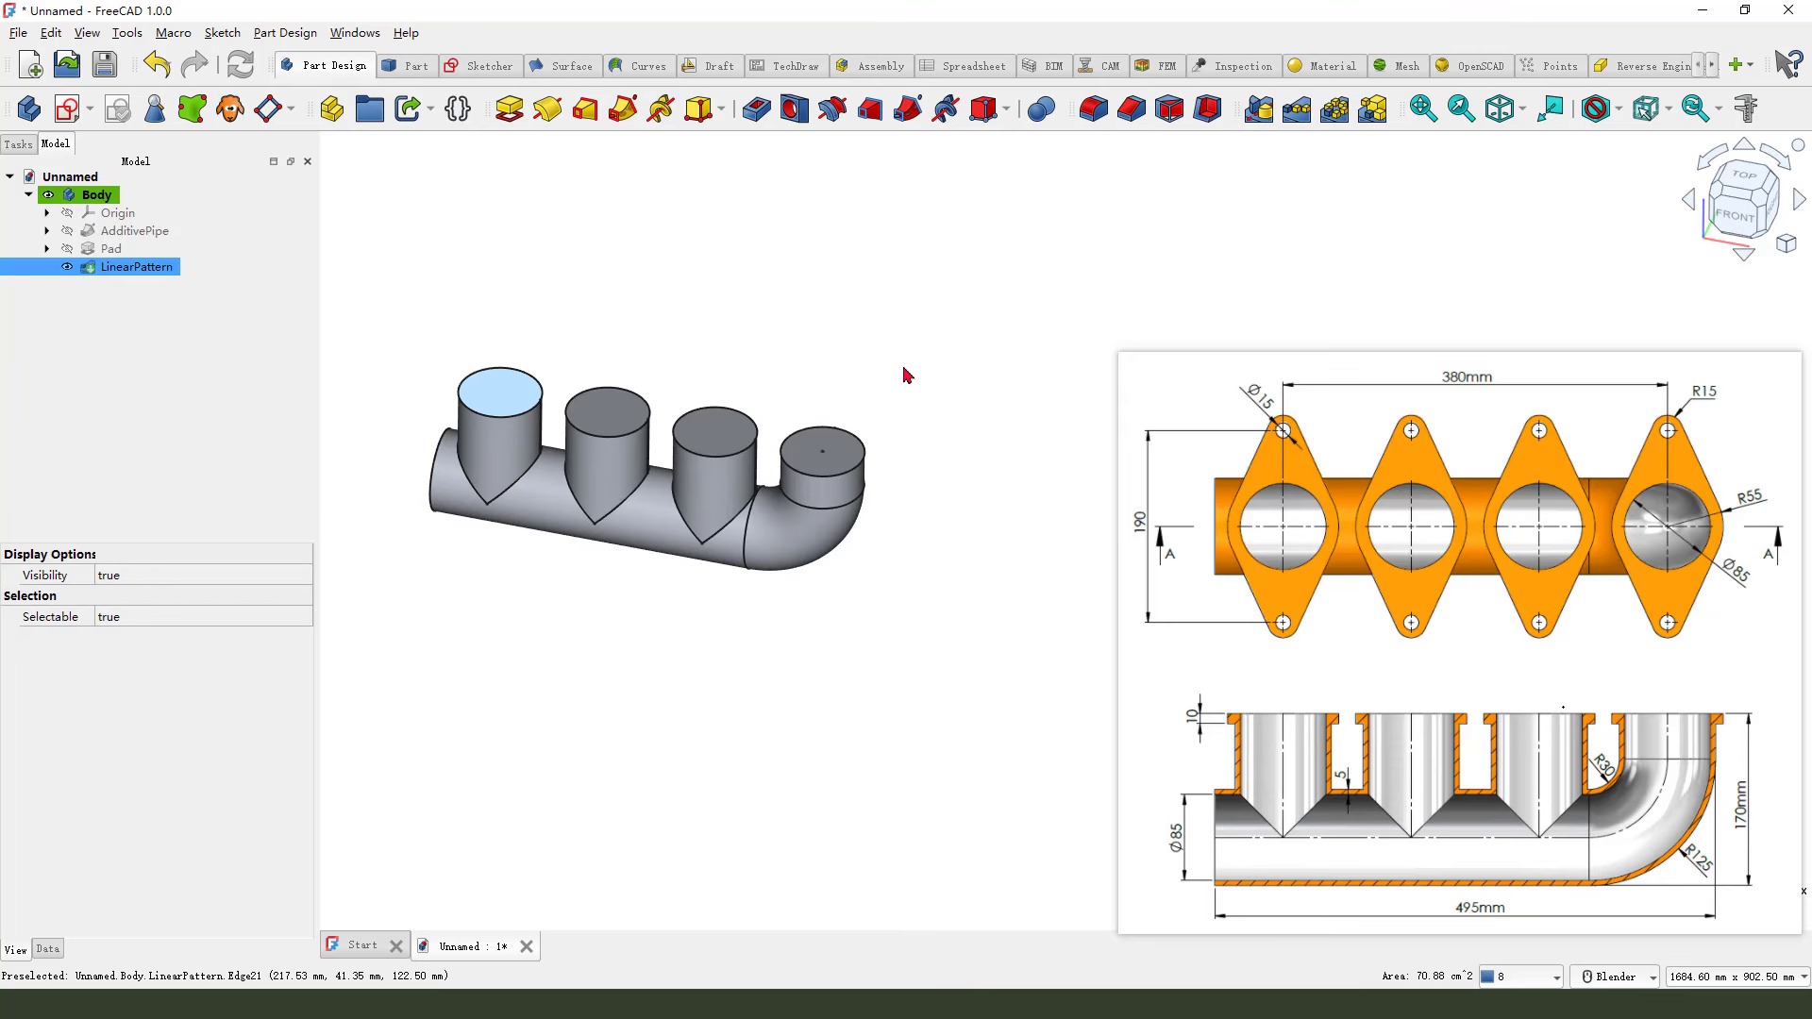
{"action": "left_click", "coordinate": [67, 109]}
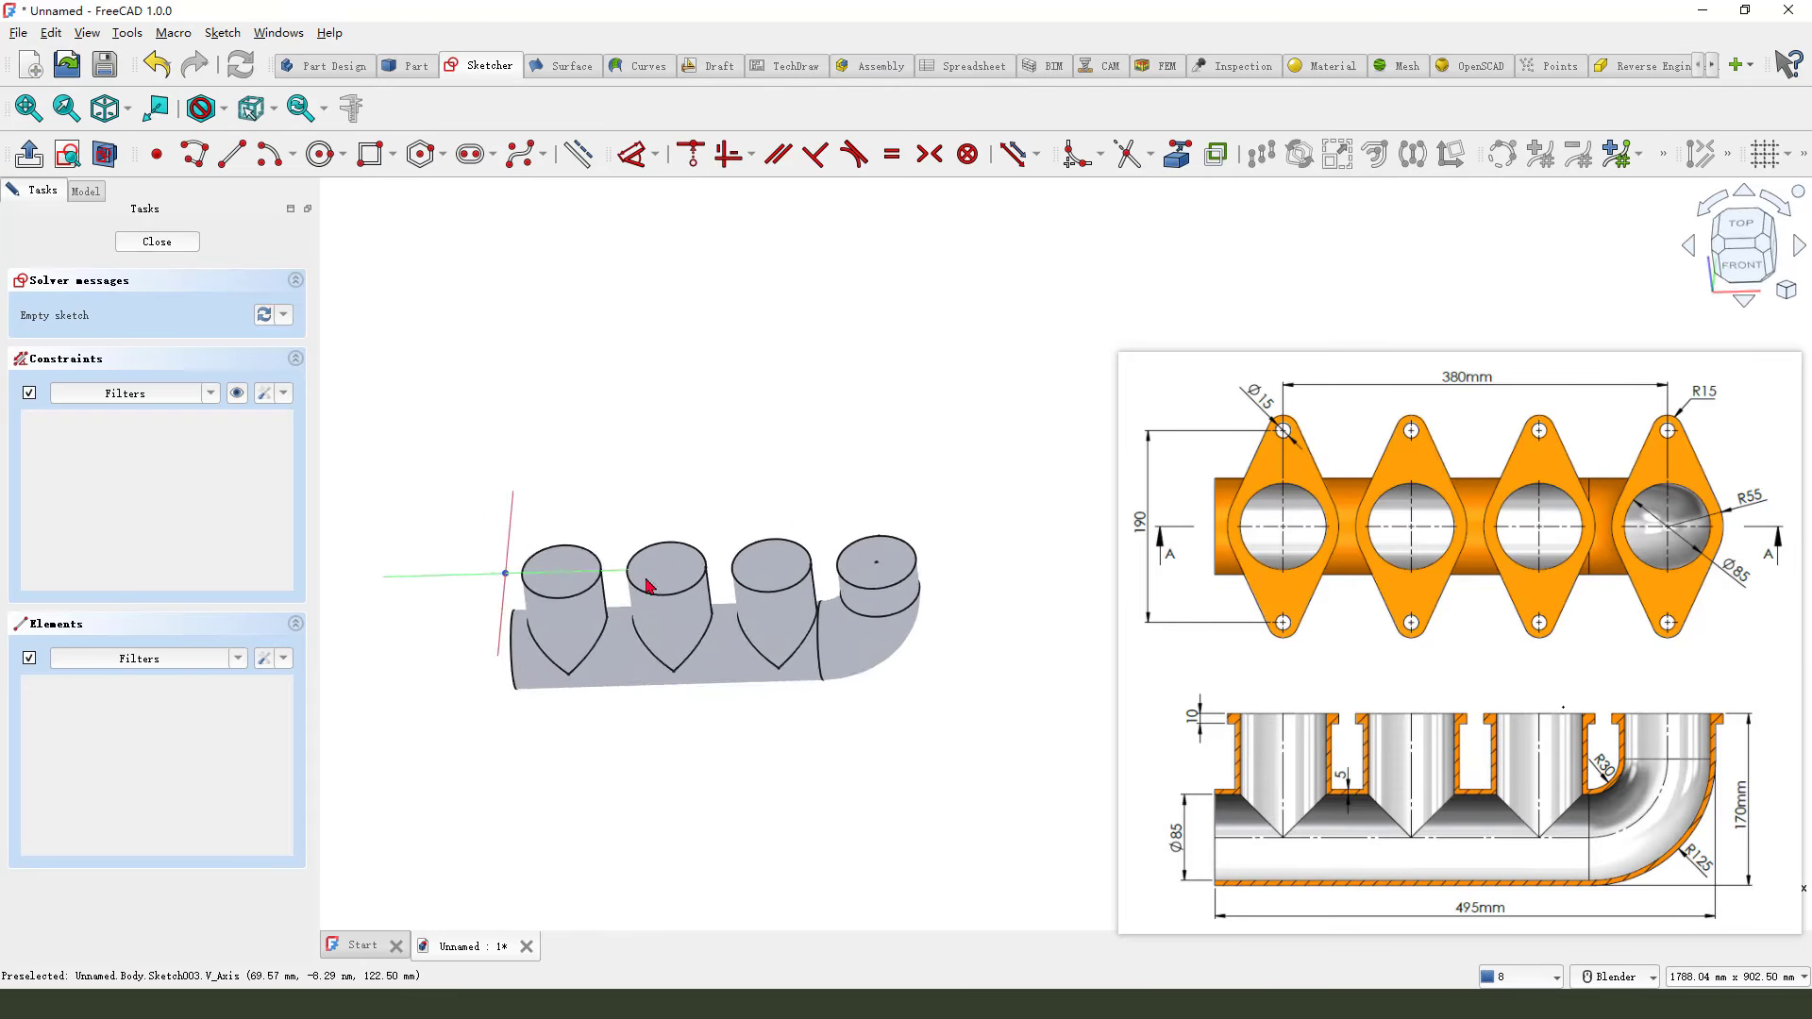
{"action": "scroll", "coordinate": [790, 631], "scroll_direction": "up", "scroll_amount": 8}
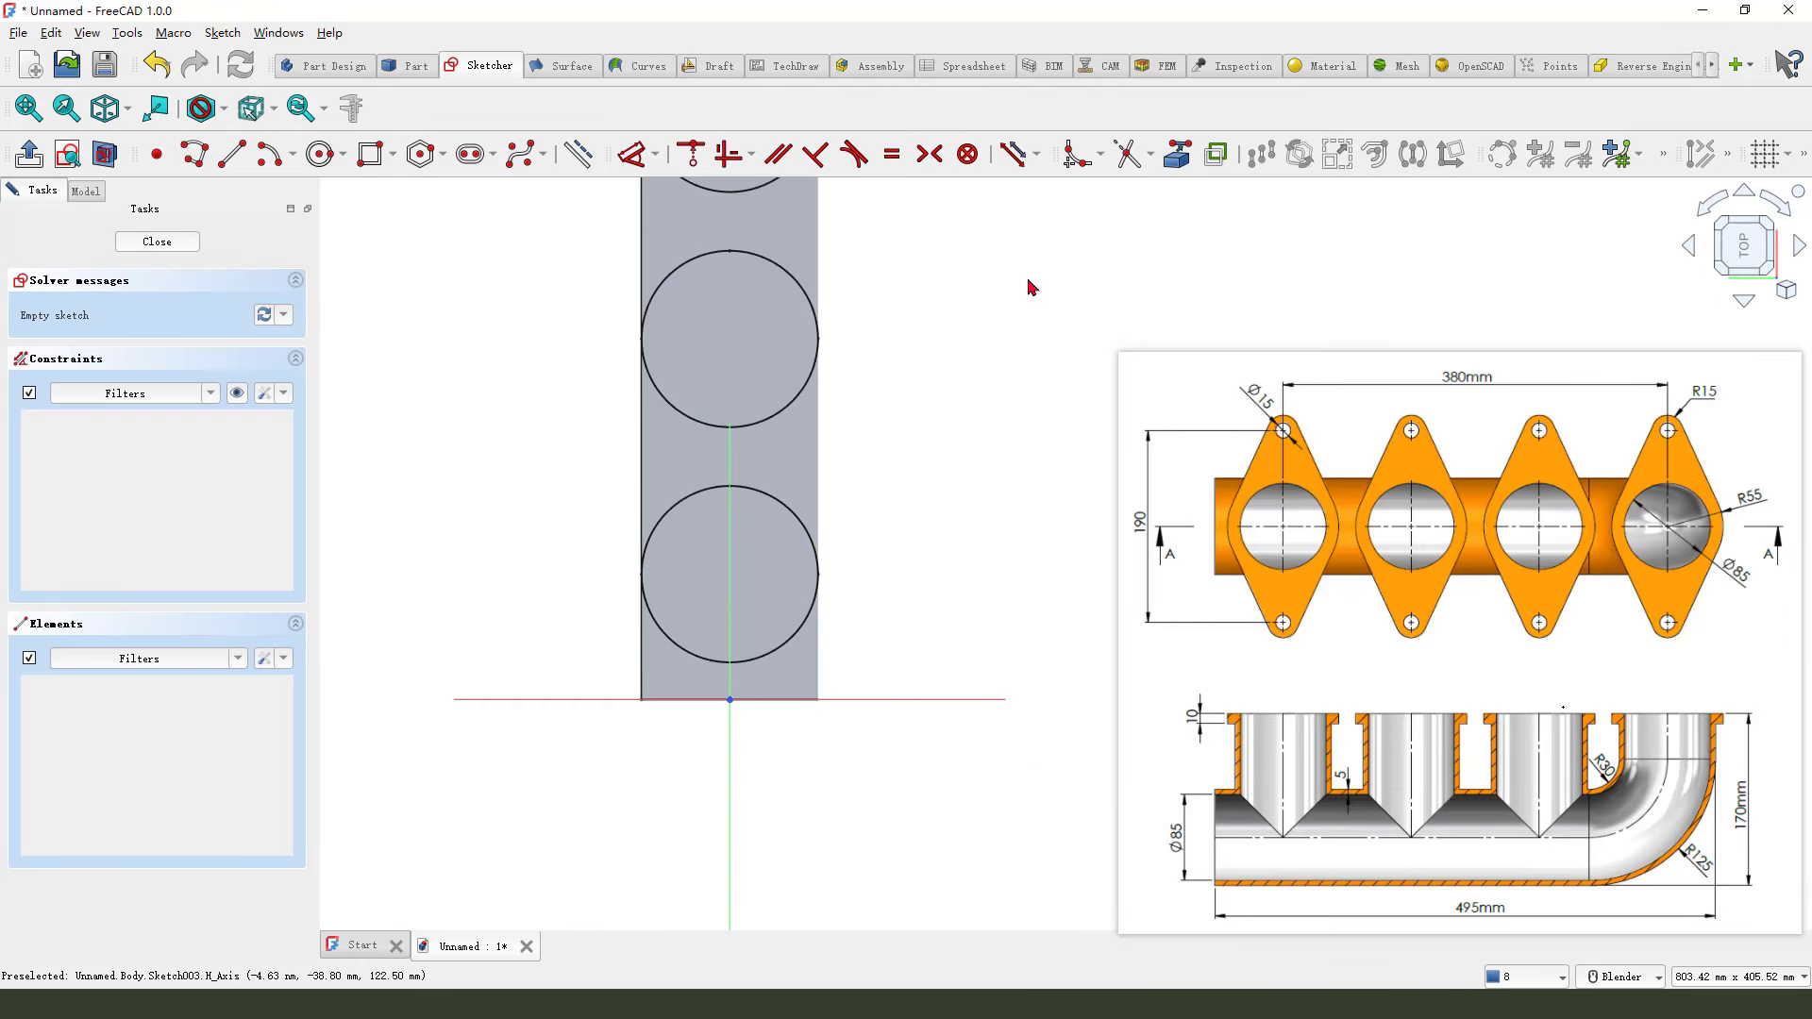
{"action": "left_click", "coordinate": [770, 497]}
{"action": "scroll", "coordinate": [931, 556], "scroll_direction": "up", "scroll_amount": 1}
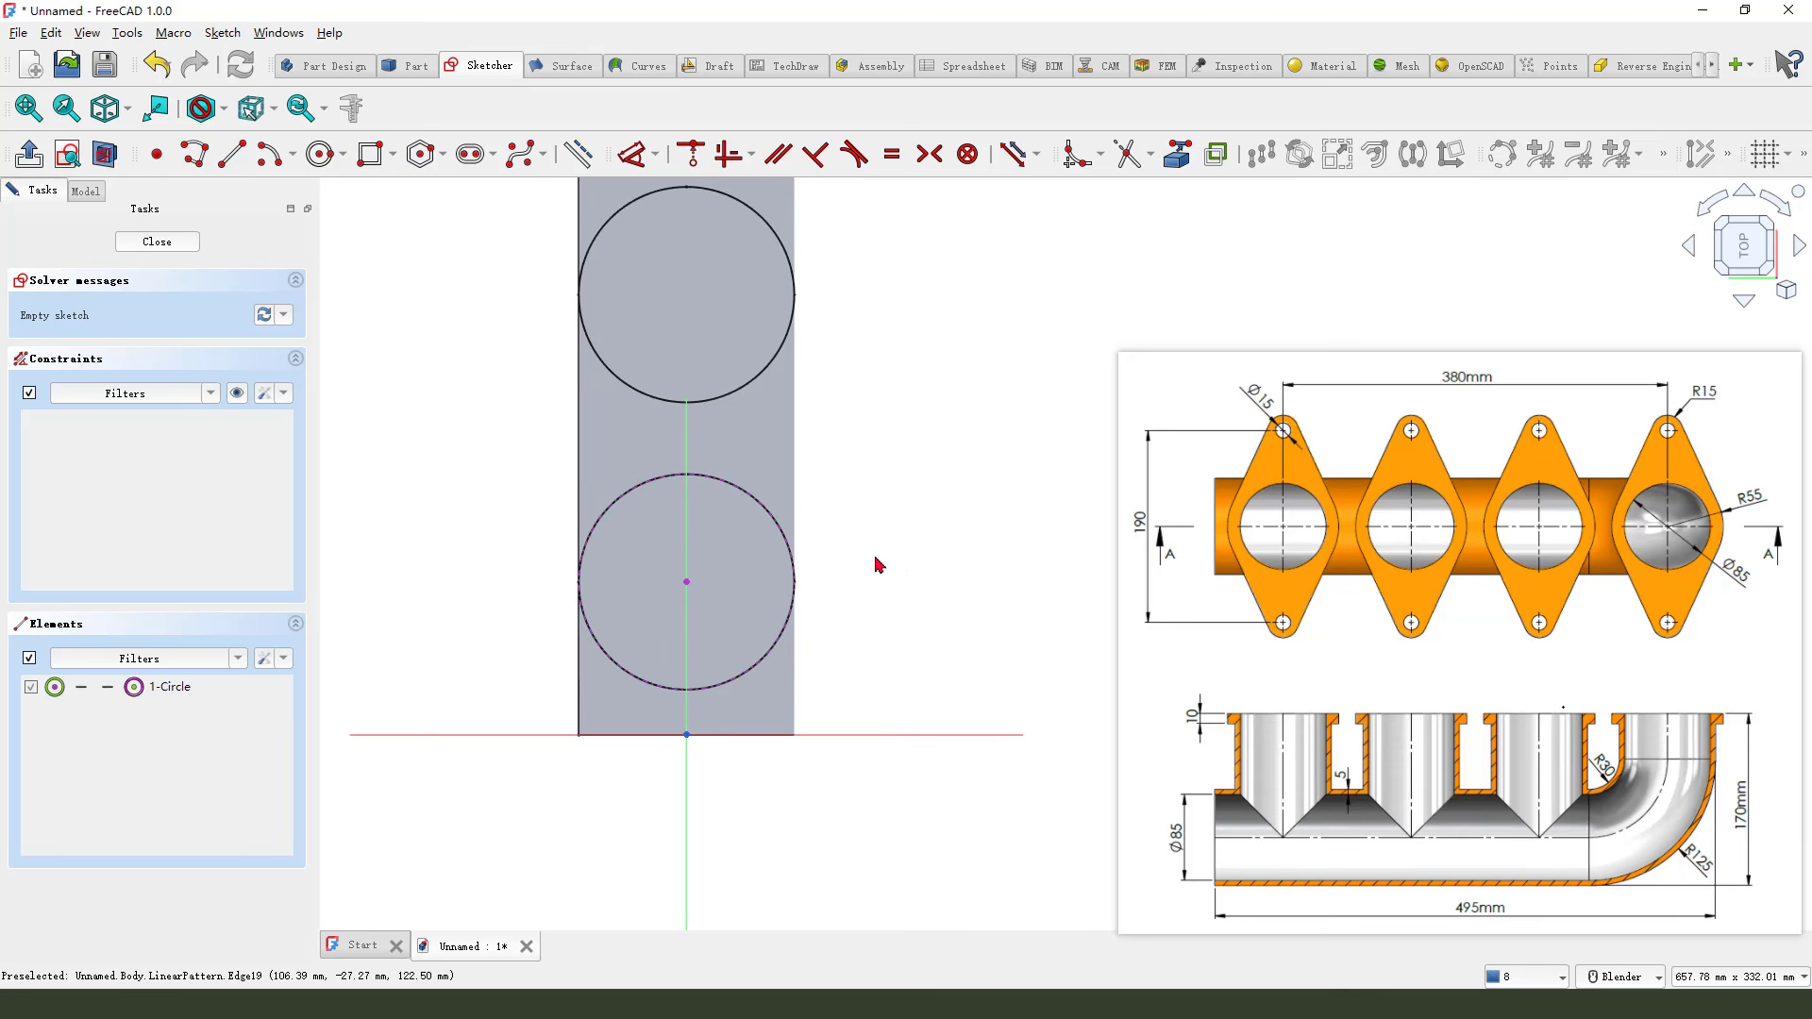
Draw a larger circle concentric with the port's edge and one smaller circle on each side of it.
{"action": "left_click", "coordinate": [320, 154]}
{"action": "left_click", "coordinate": [686, 581]}
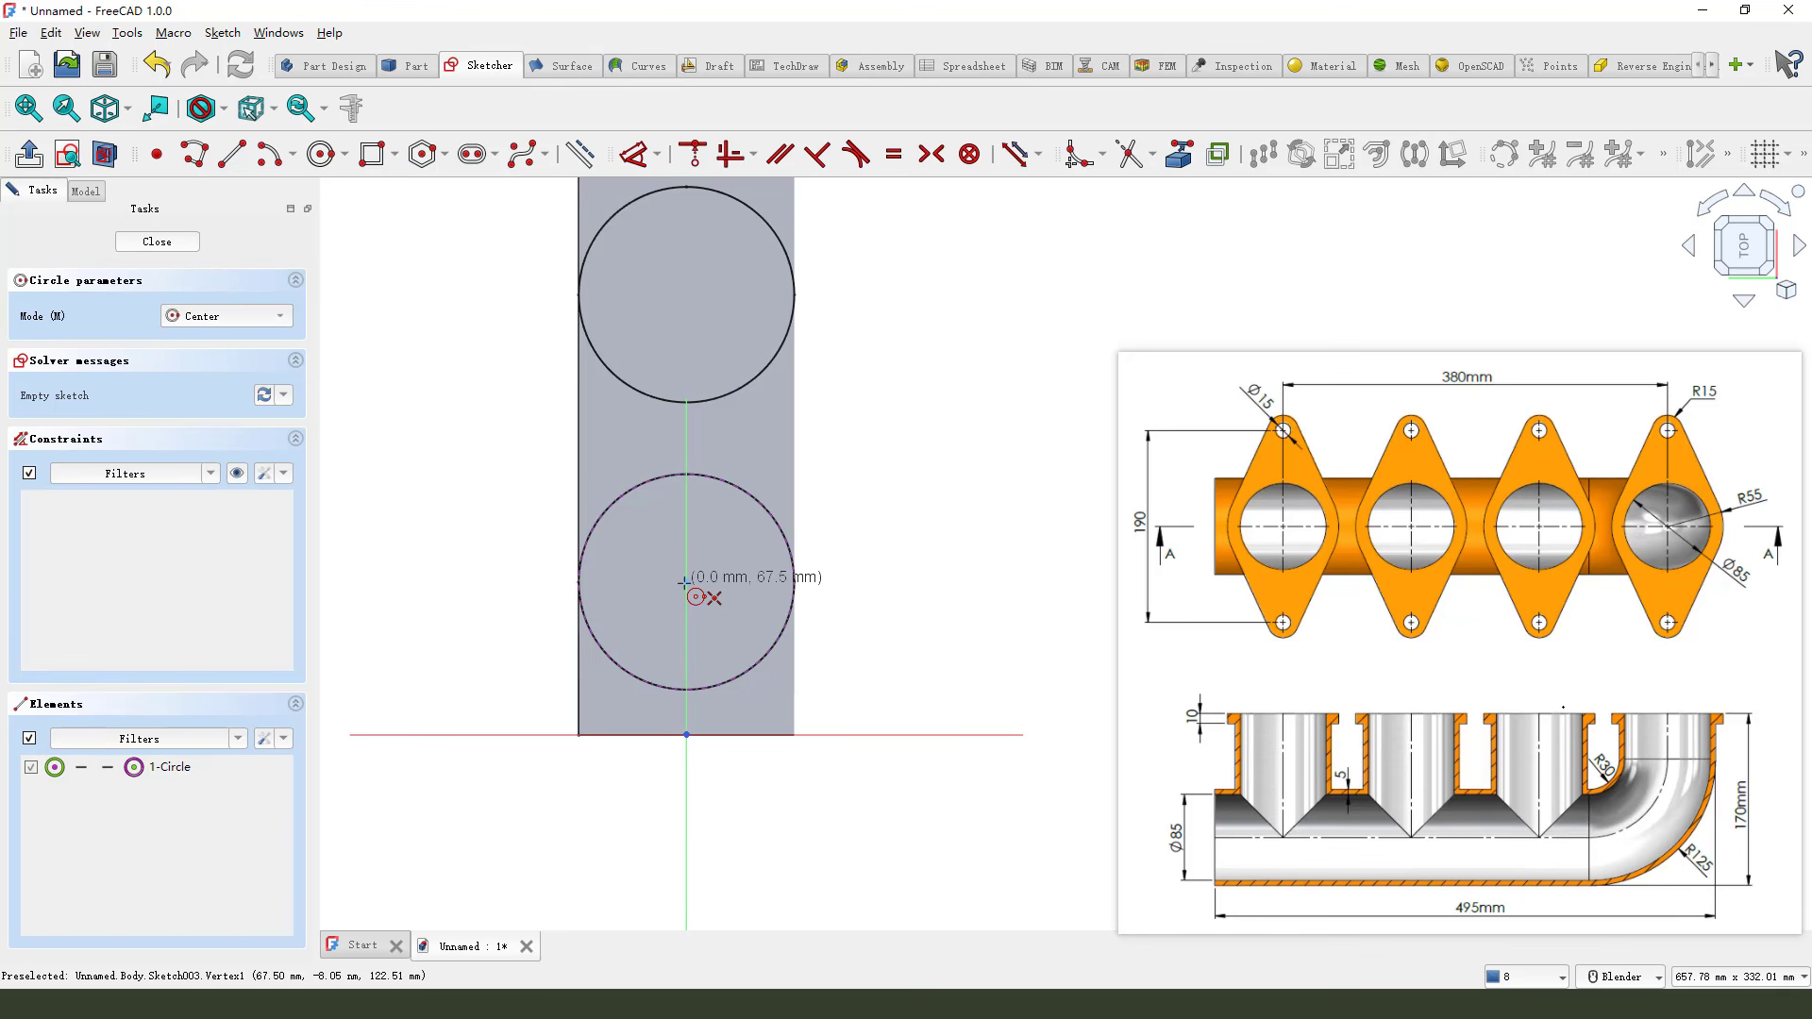
{"action": "left_click", "coordinate": [823, 620]}
{"action": "scroll", "coordinate": [831, 574], "scroll_direction": "down", "scroll_amount": 1}
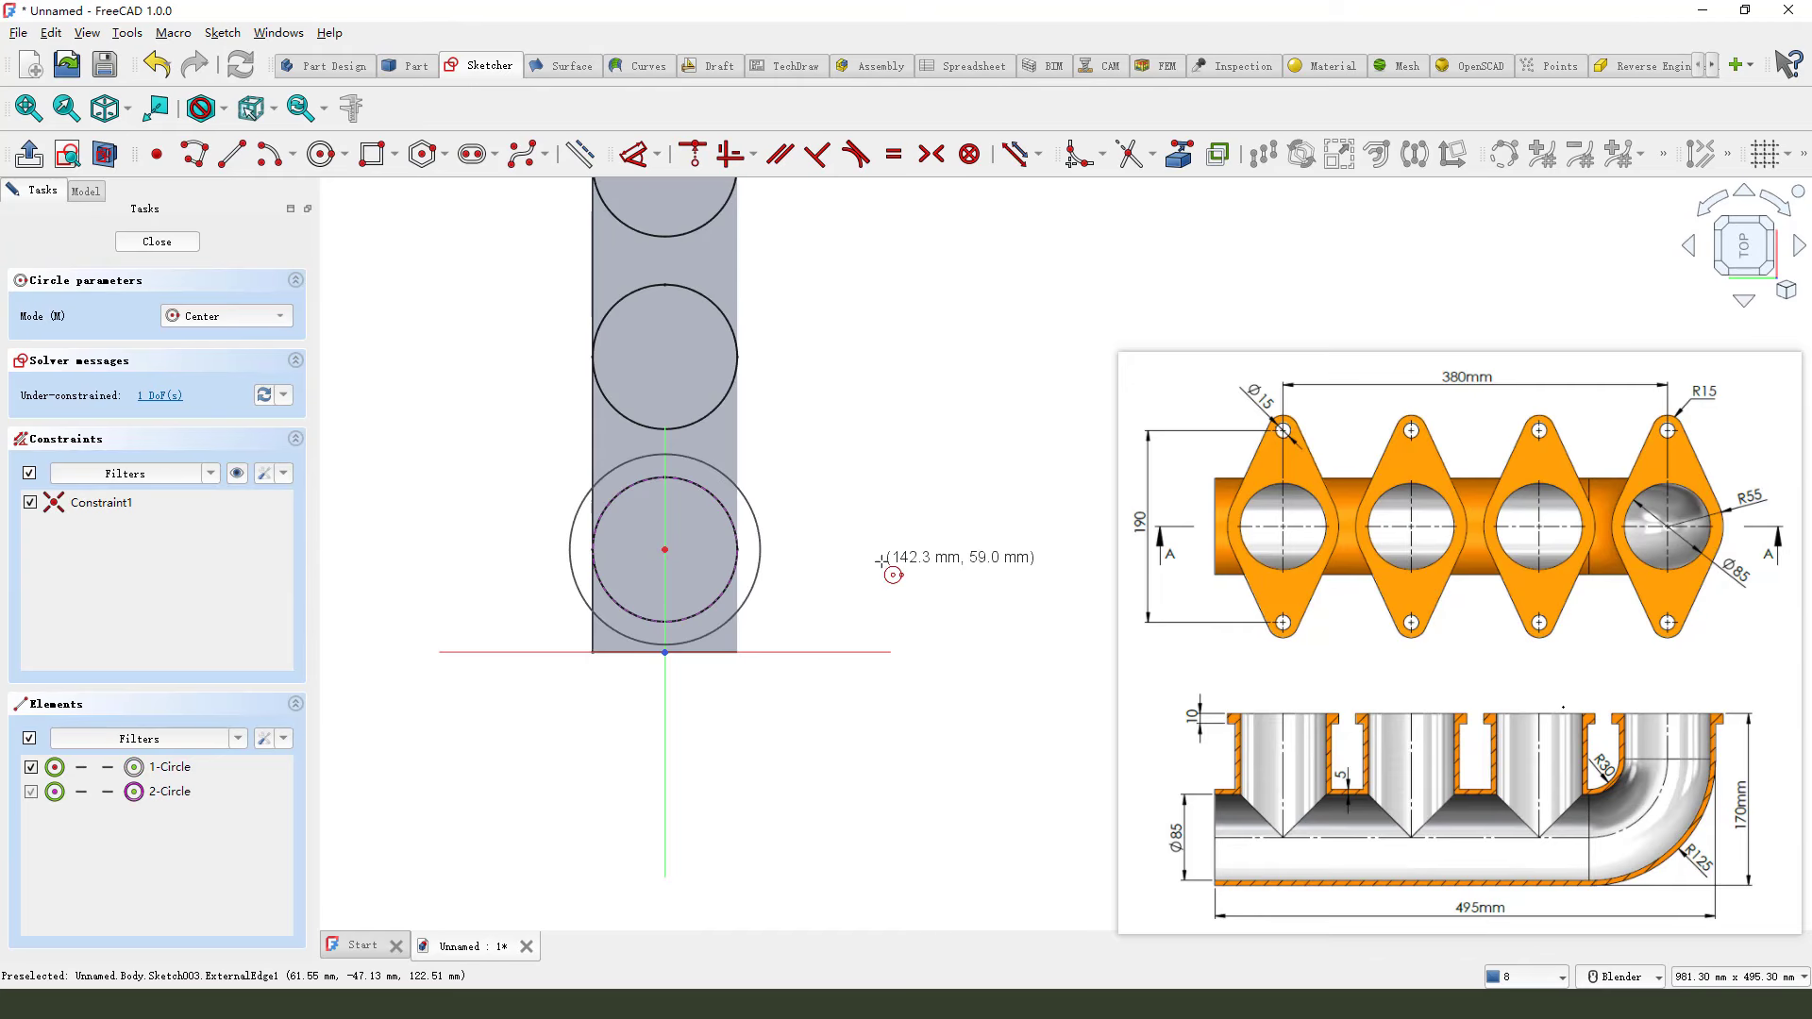
{"action": "left_click", "coordinate": [882, 562]}
{"action": "left_click", "coordinate": [910, 602]}
{"action": "left_click", "coordinate": [451, 538]}
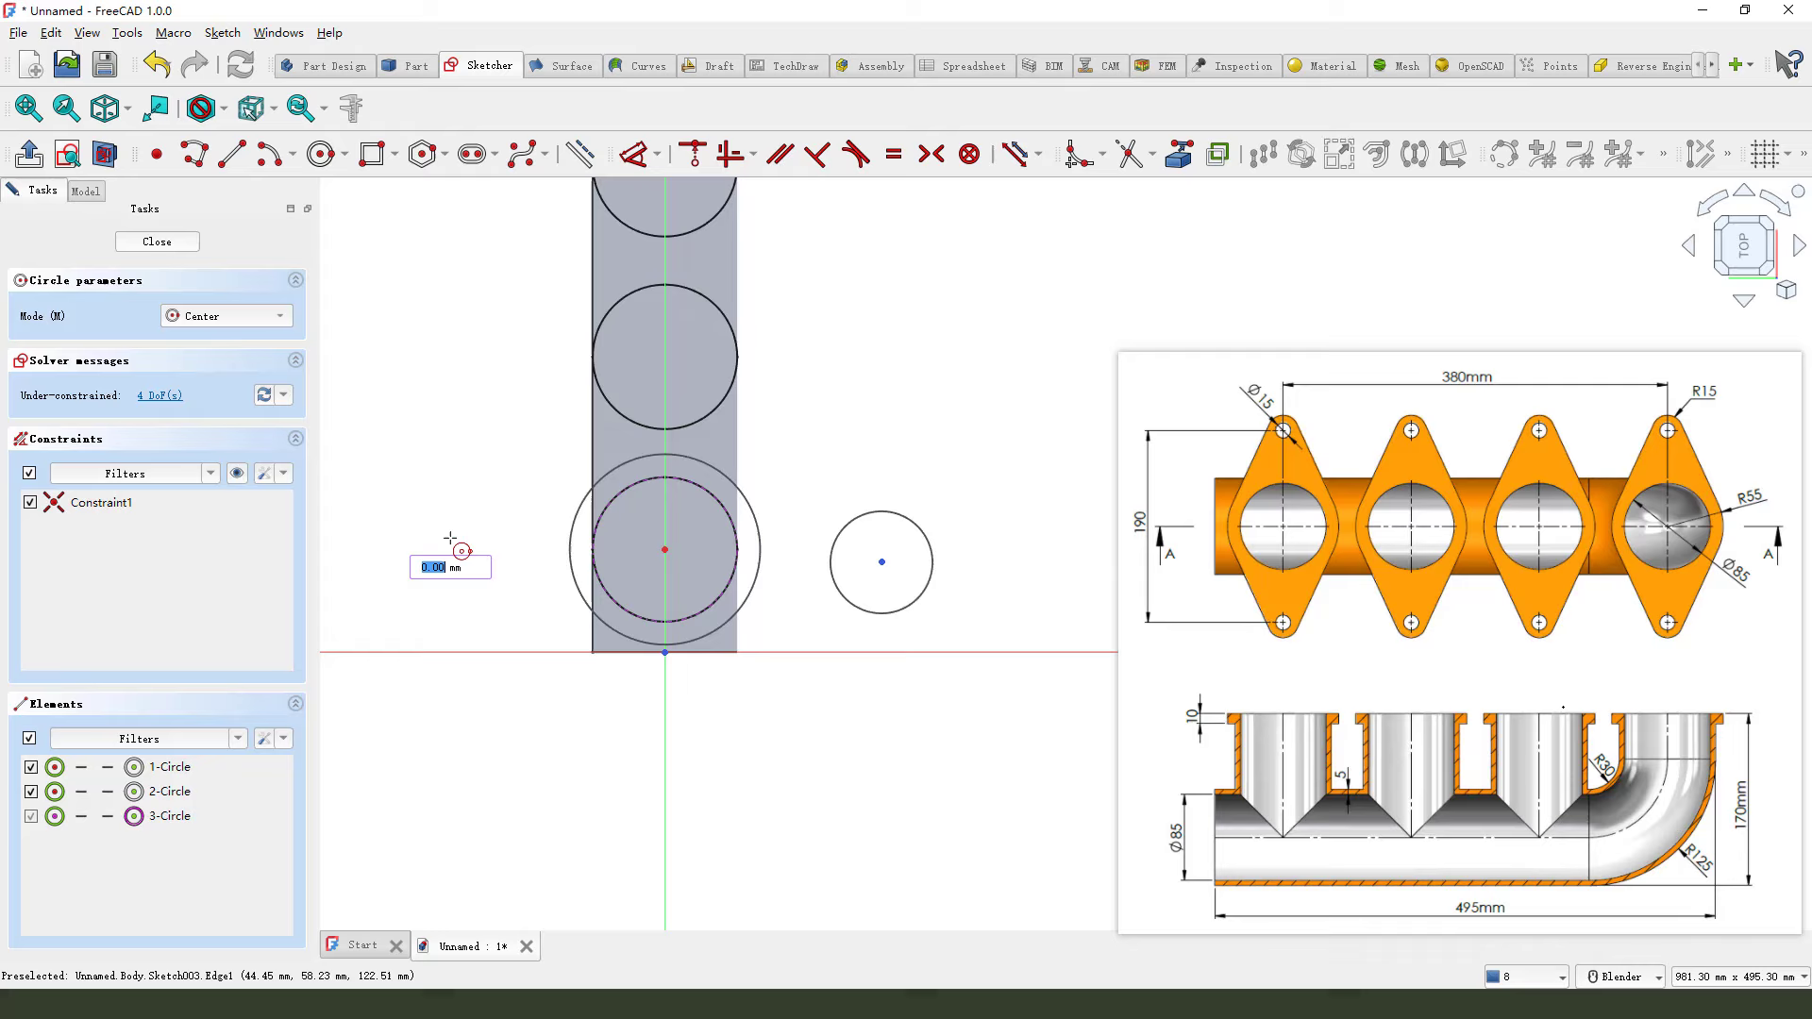
{"action": "left_click", "coordinate": [466, 591]}
{"action": "right_click", "coordinate": [514, 409]}
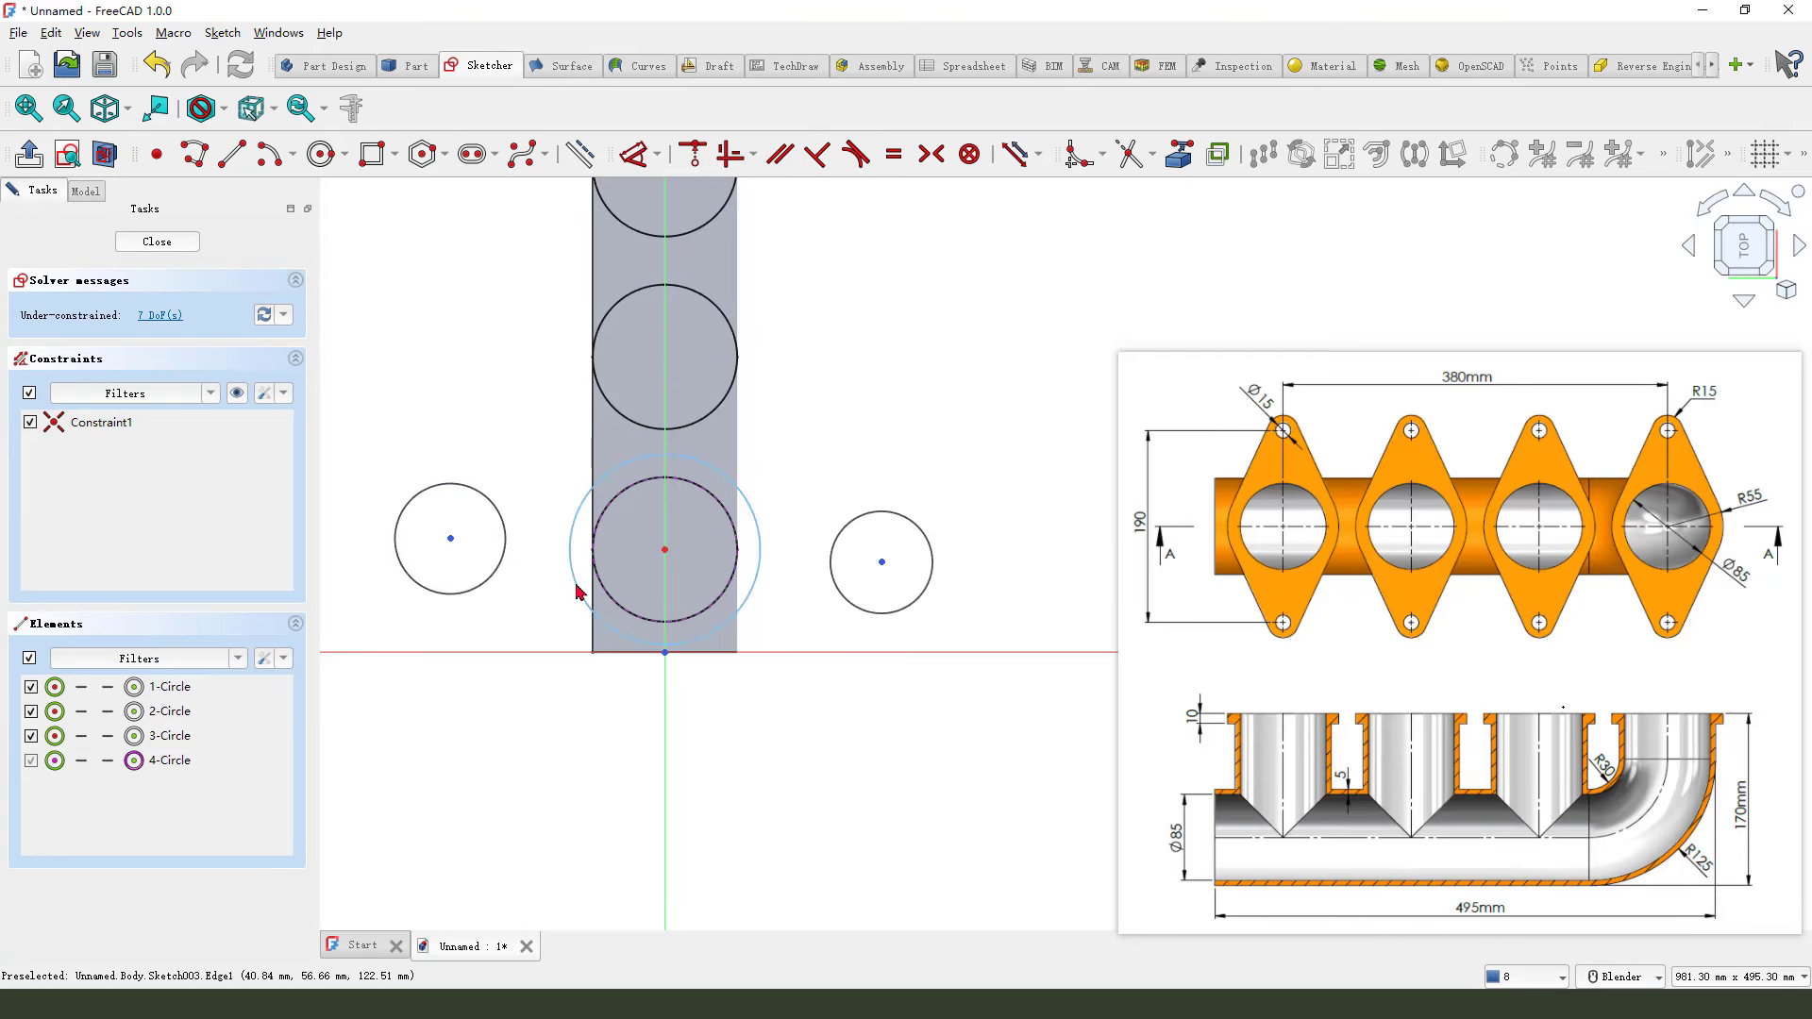
Constrain the two small circles' centres symmetric about the vertical axis and horizontally aligned with the large circle's centre.
{"action": "left_click", "coordinate": [452, 540]}
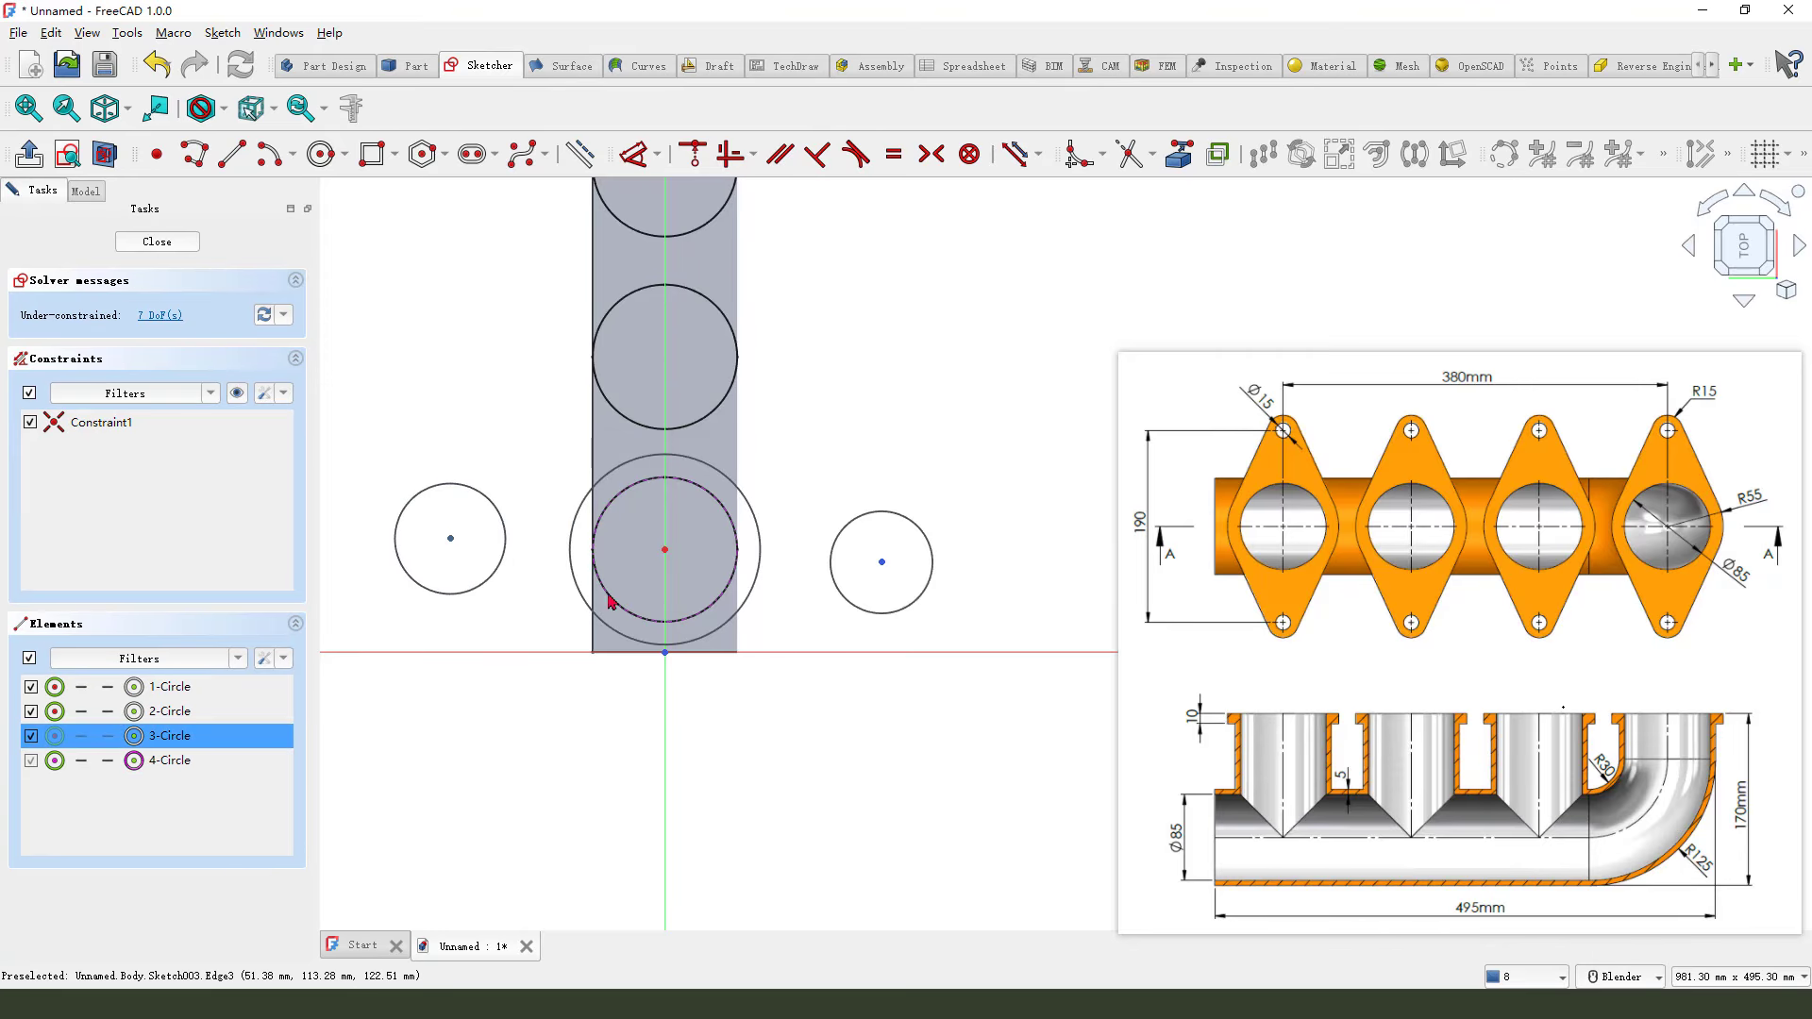
{"action": "left_click", "coordinate": [882, 562]}
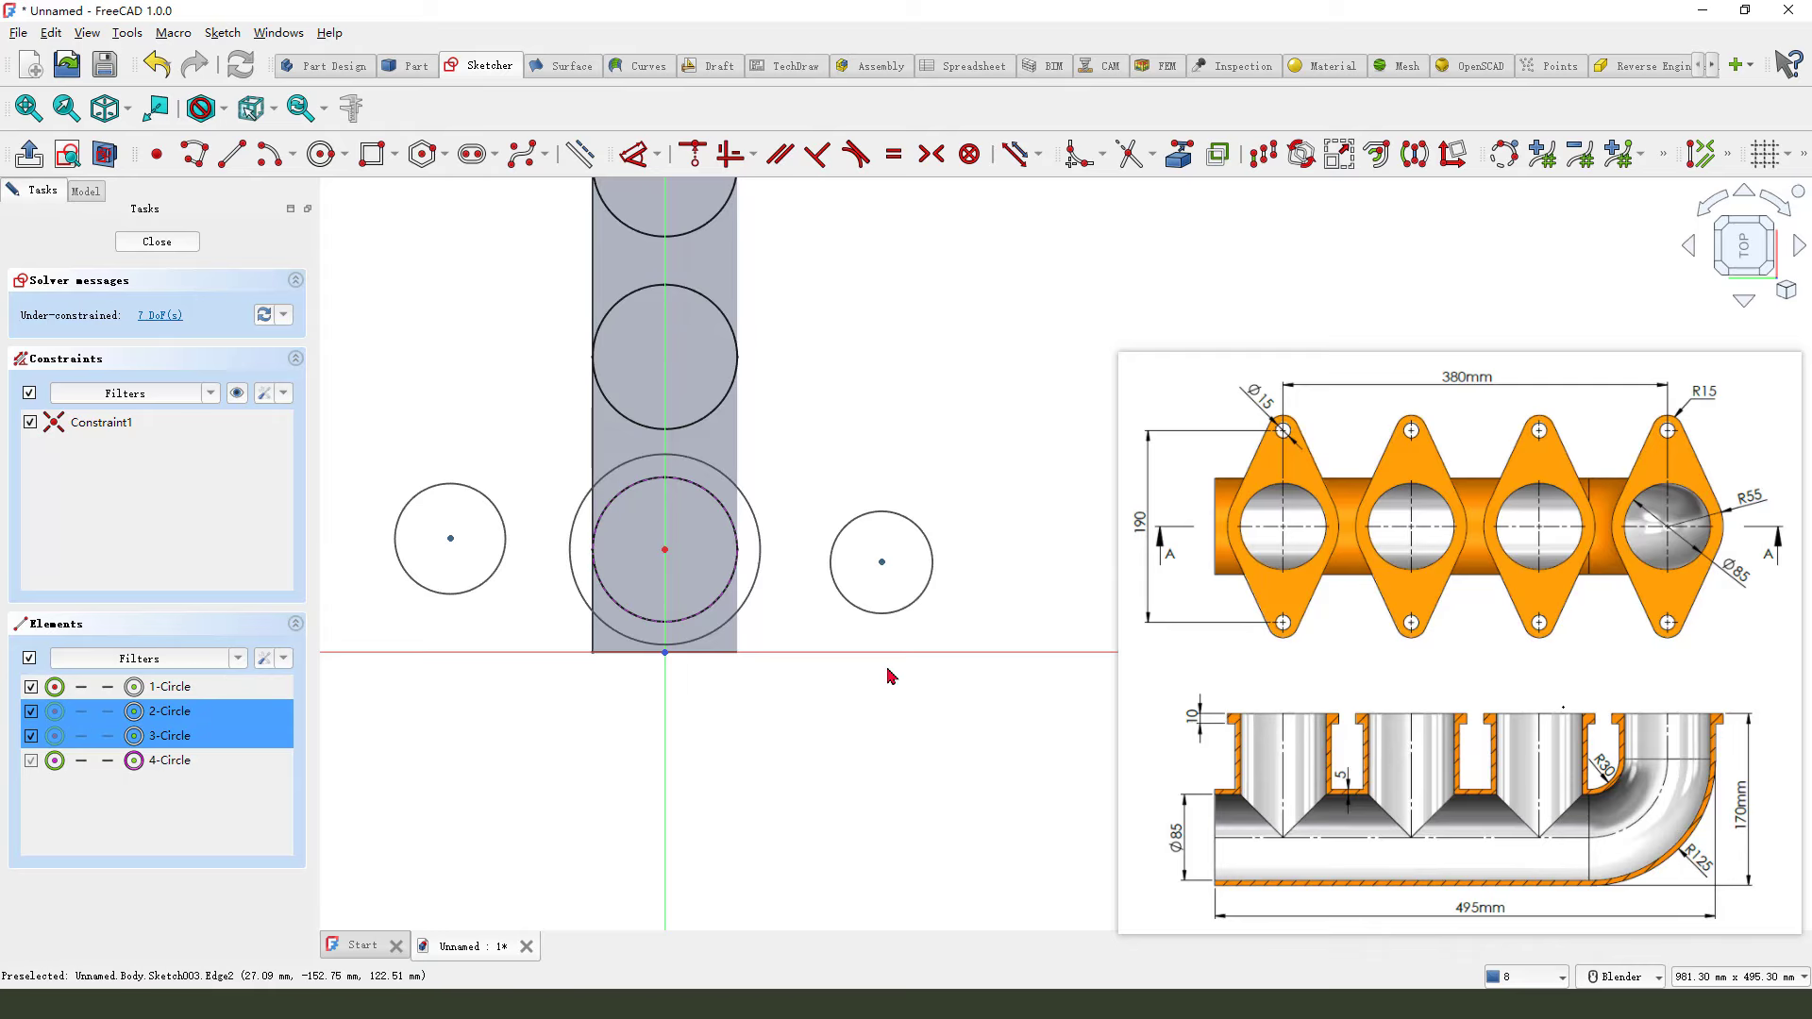
{"action": "left_click", "coordinate": [667, 729]}
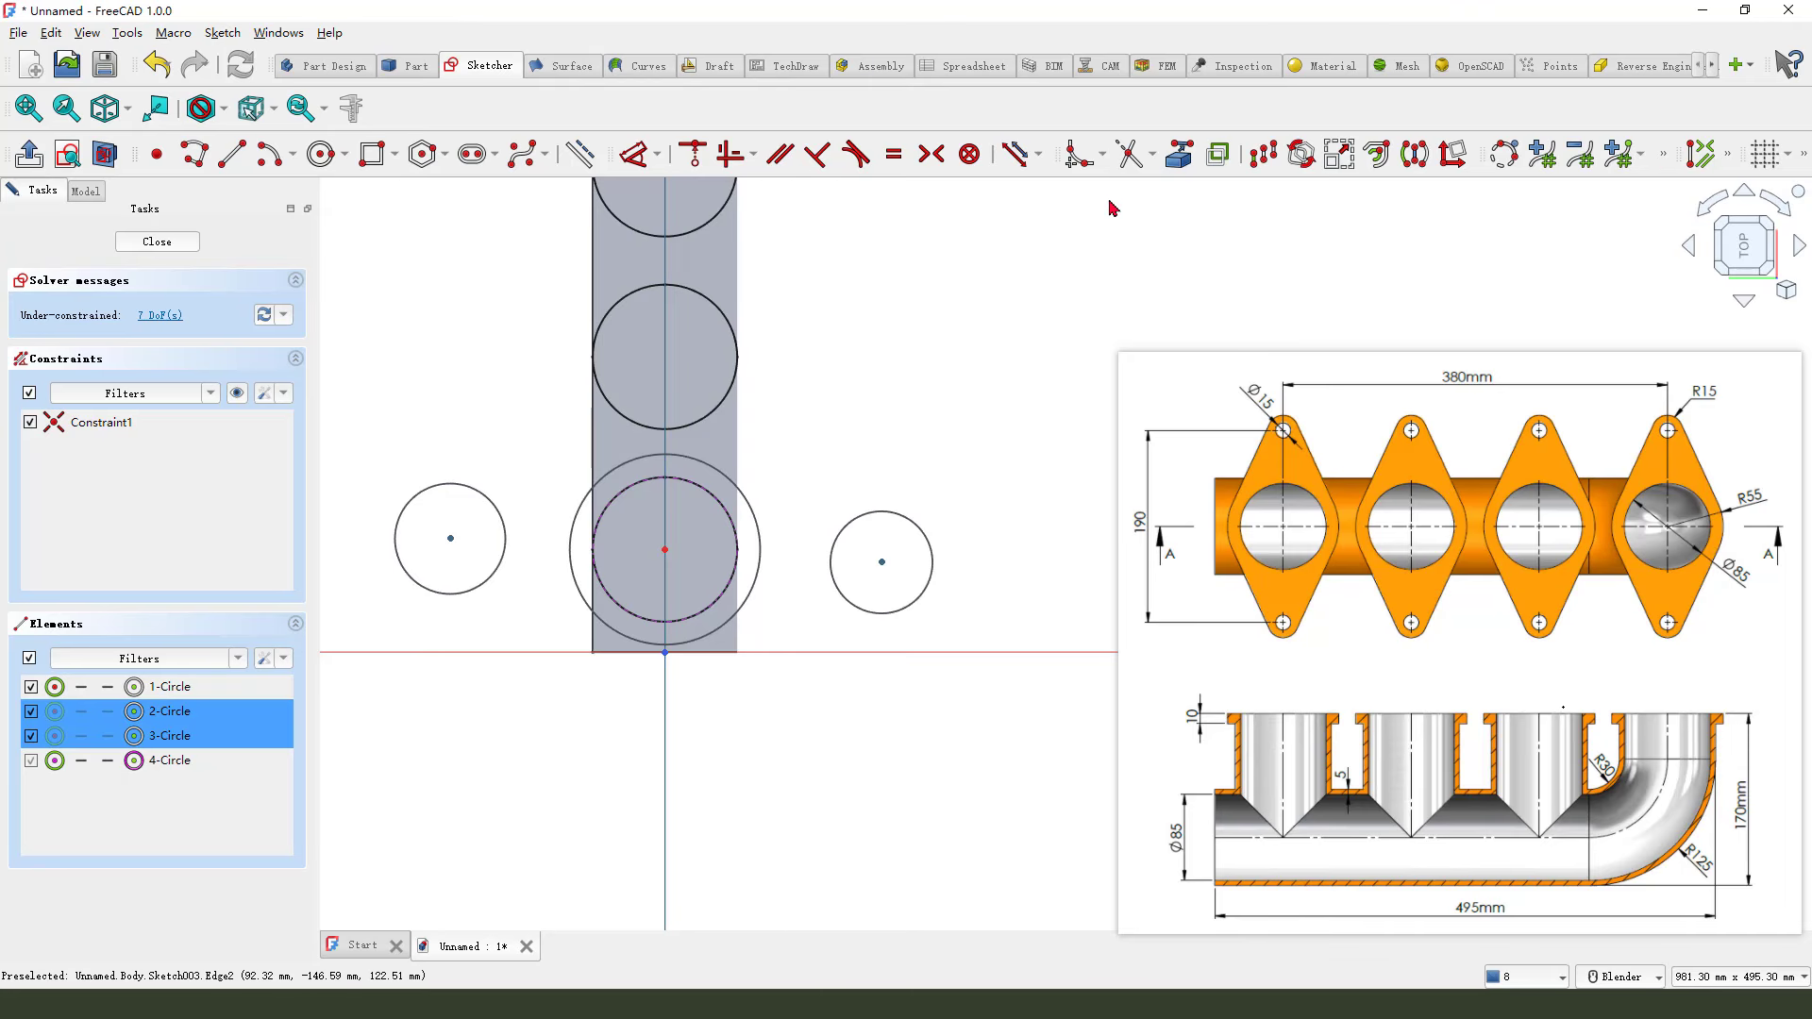
{"action": "left_click", "coordinate": [932, 155]}
{"action": "left_click", "coordinate": [451, 560]}
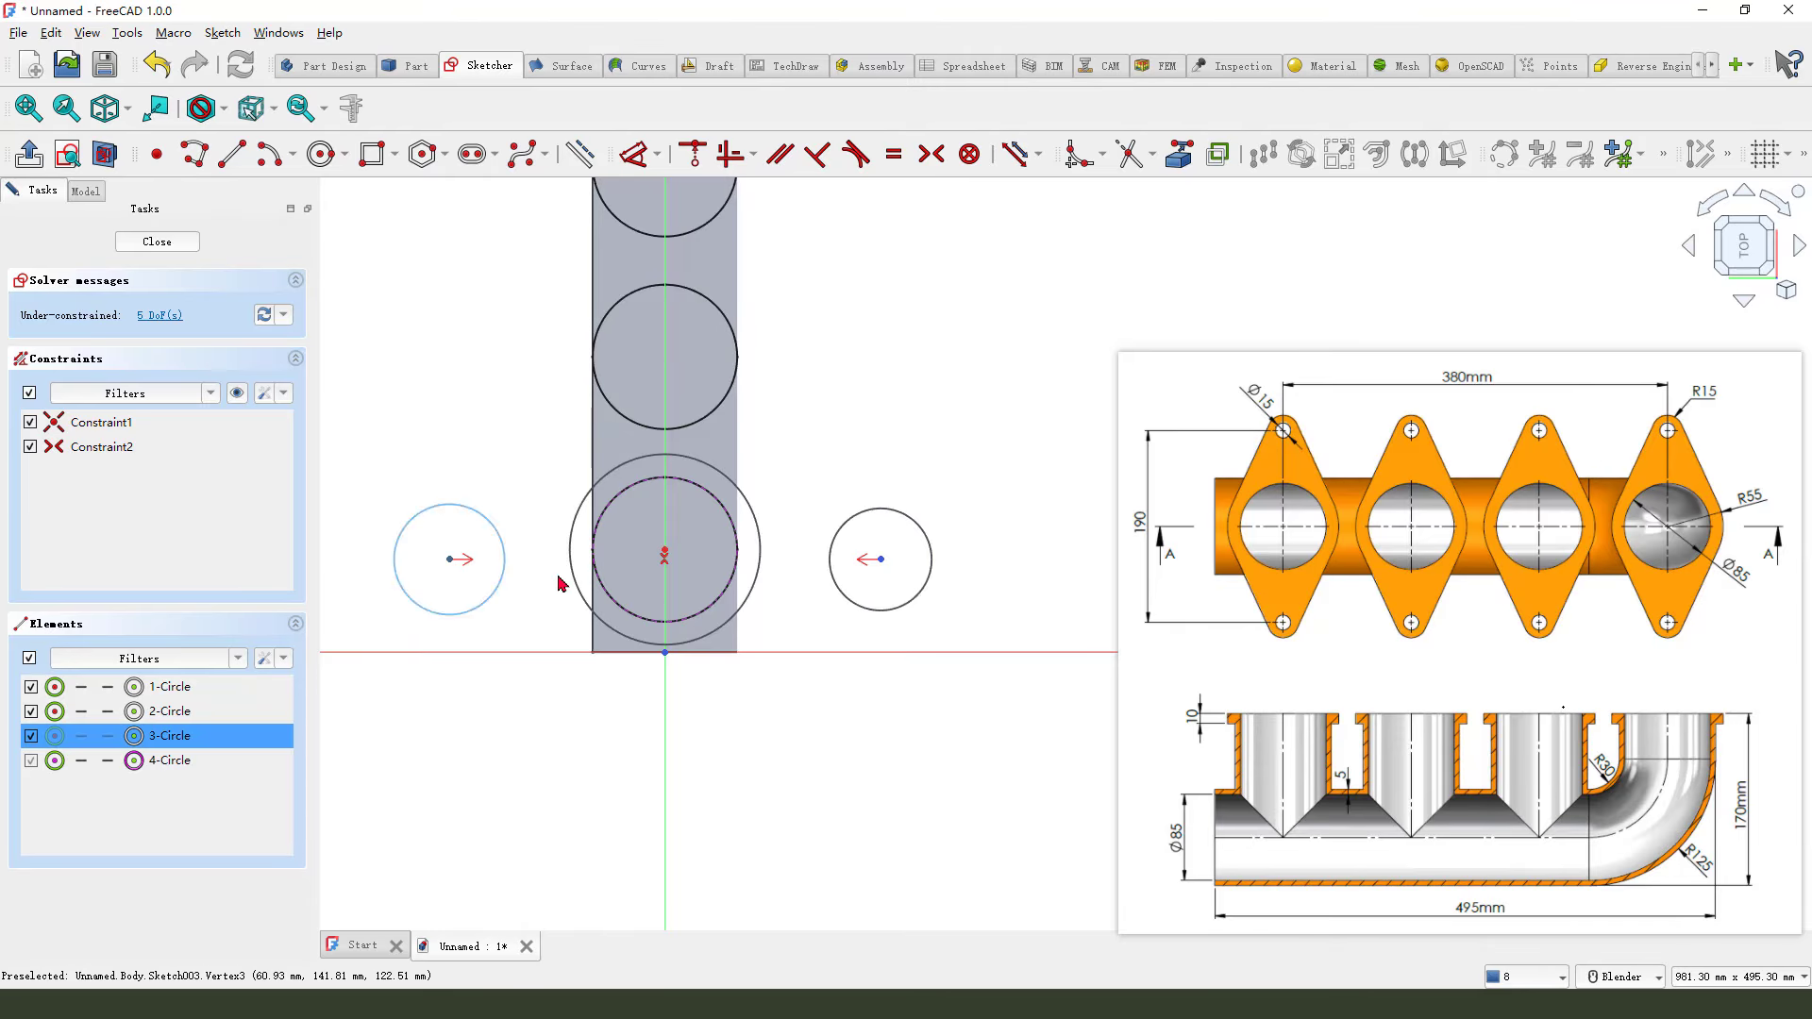
{"action": "left_click", "coordinate": [665, 553]}
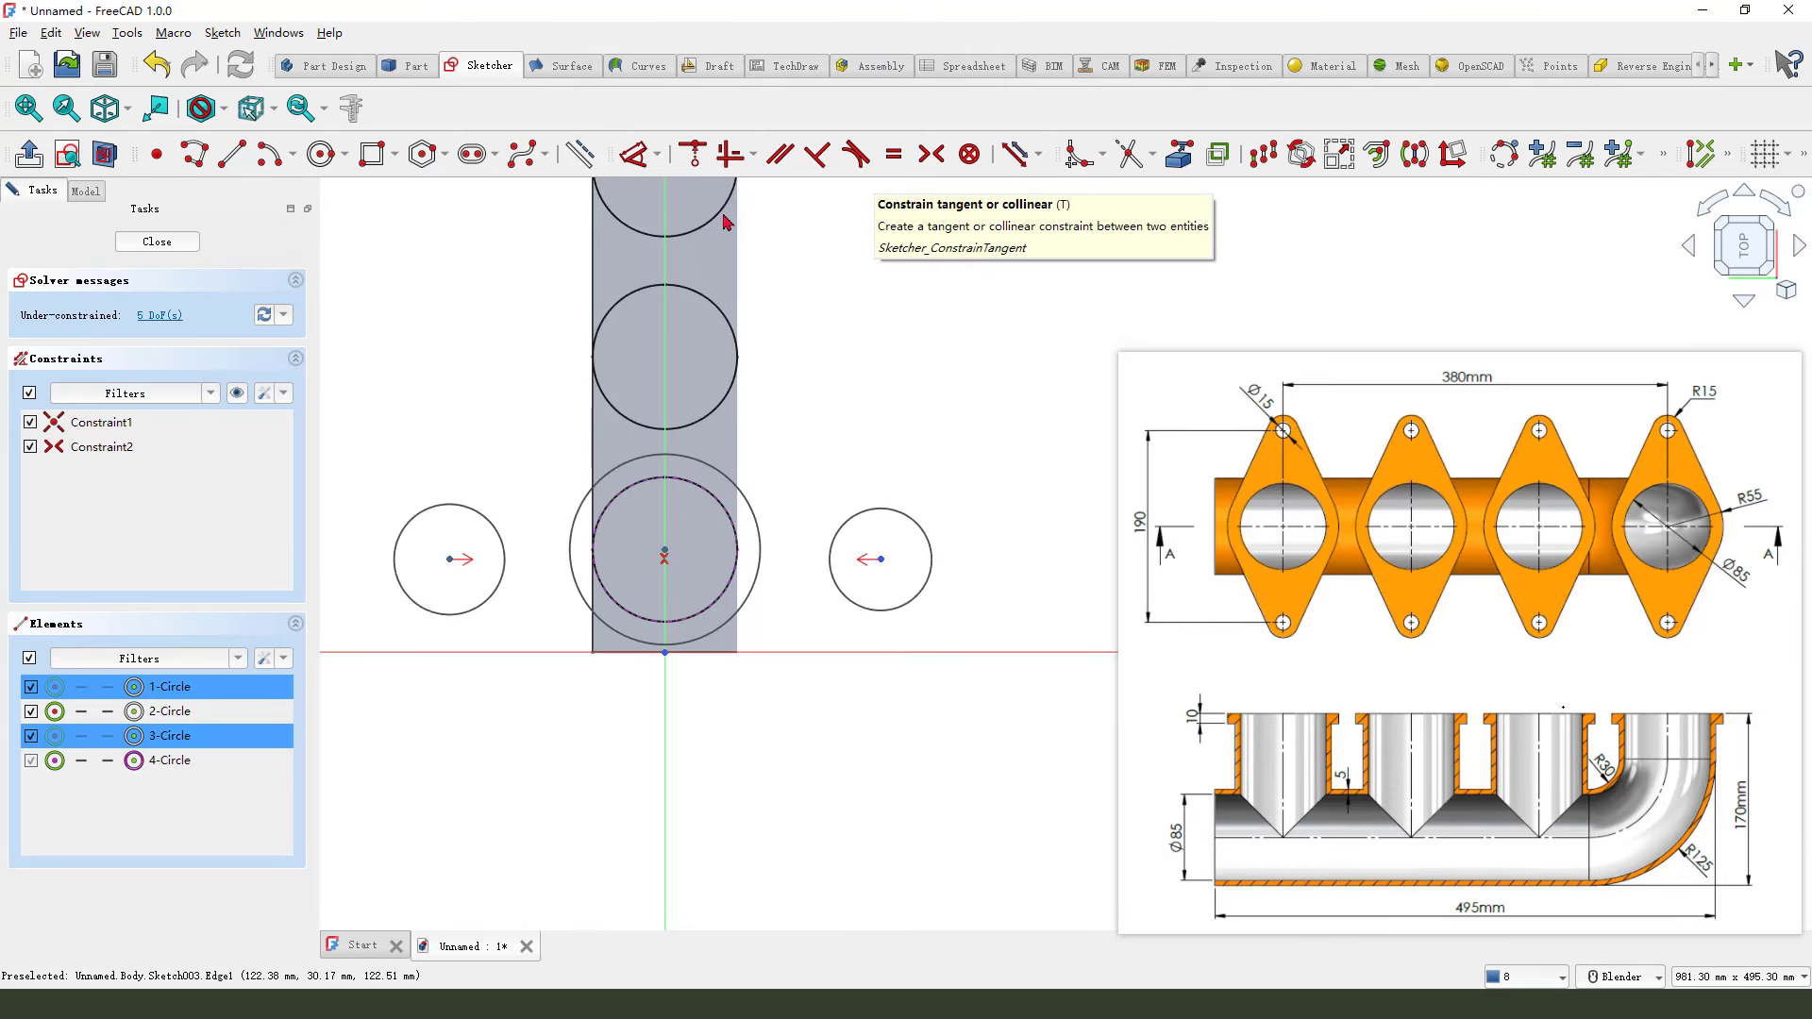
{"action": "left_click", "coordinate": [731, 154]}
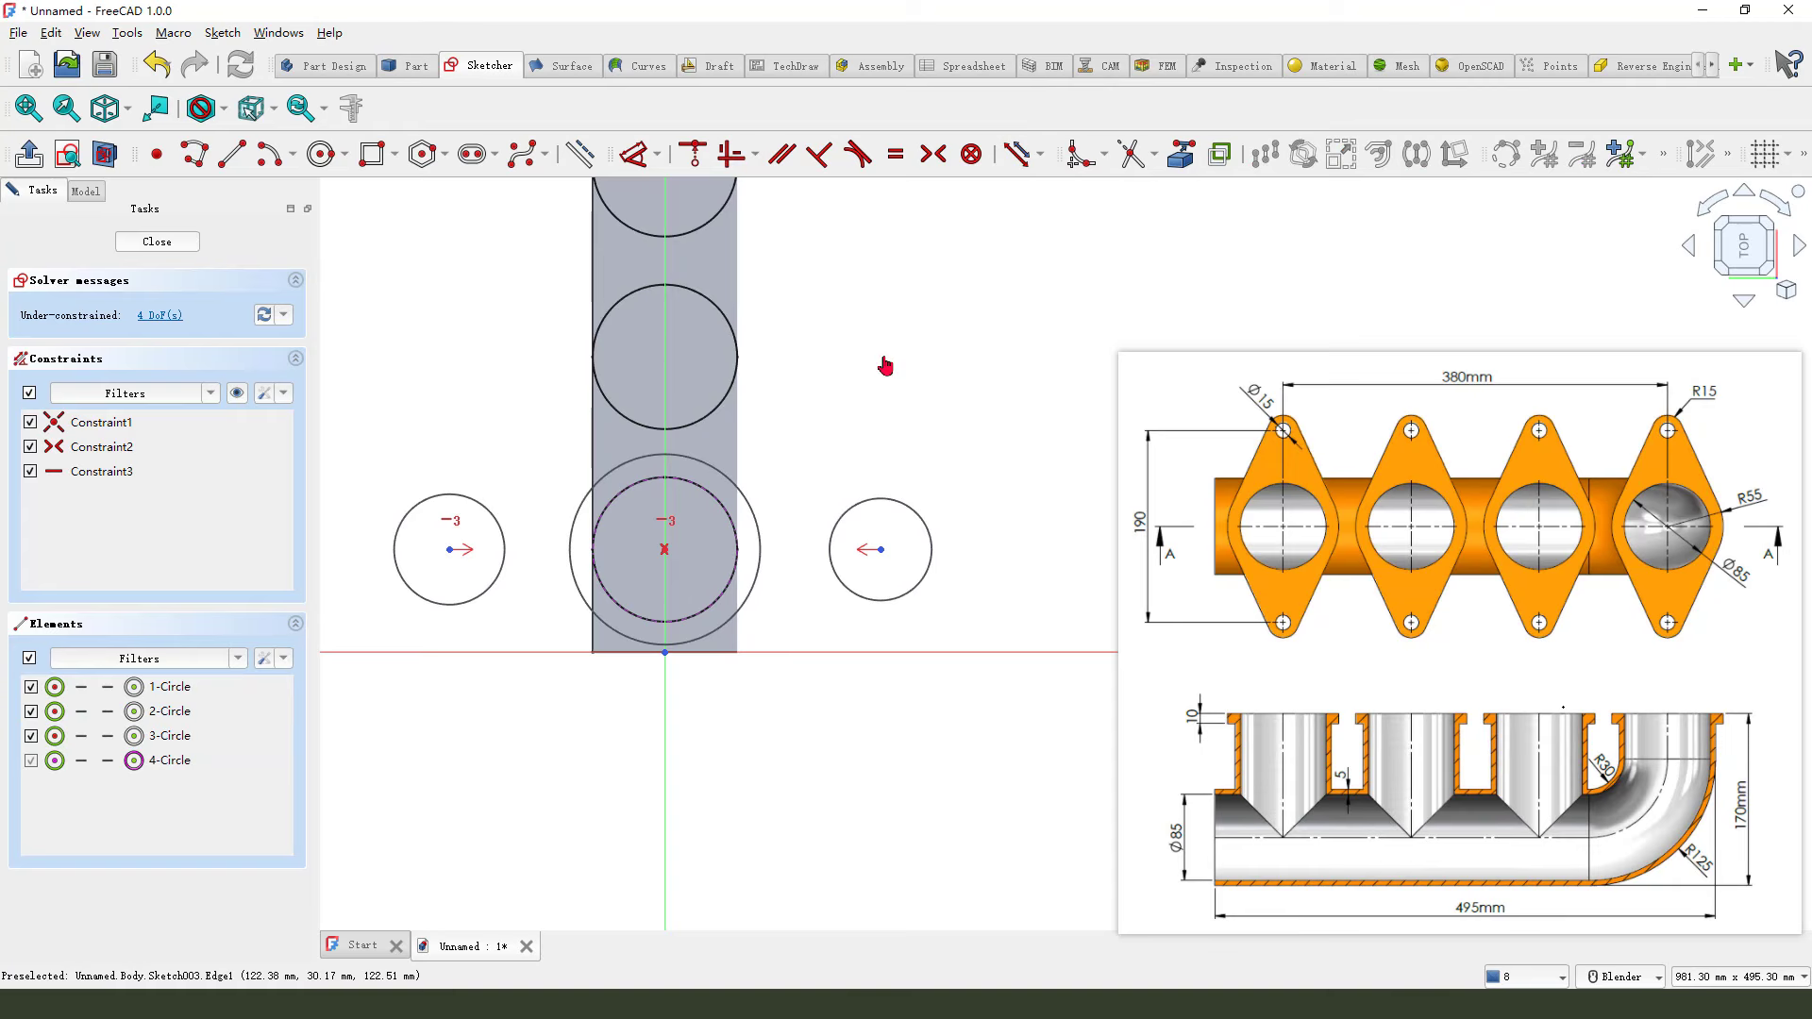
Draw four lines joining the small side circles to the large centre circle along both sides of the flange outline.
{"action": "left_click", "coordinate": [231, 154]}
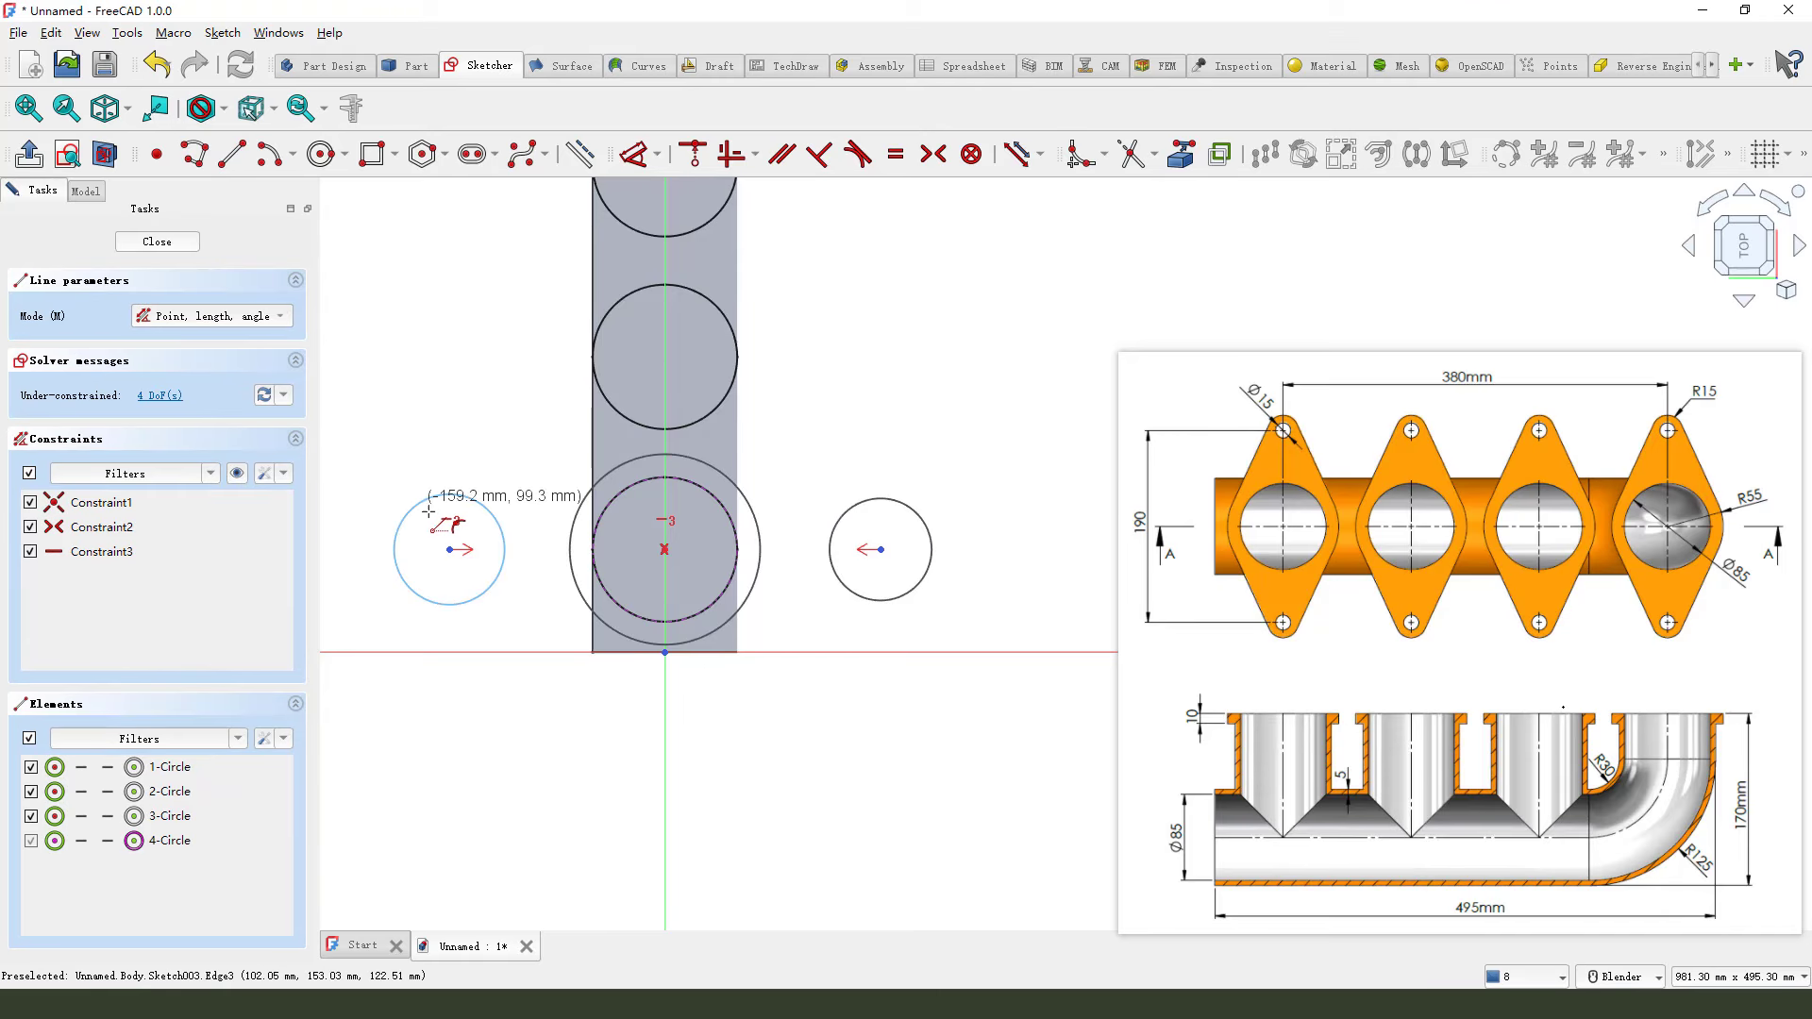
{"action": "left_click", "coordinate": [432, 495]}
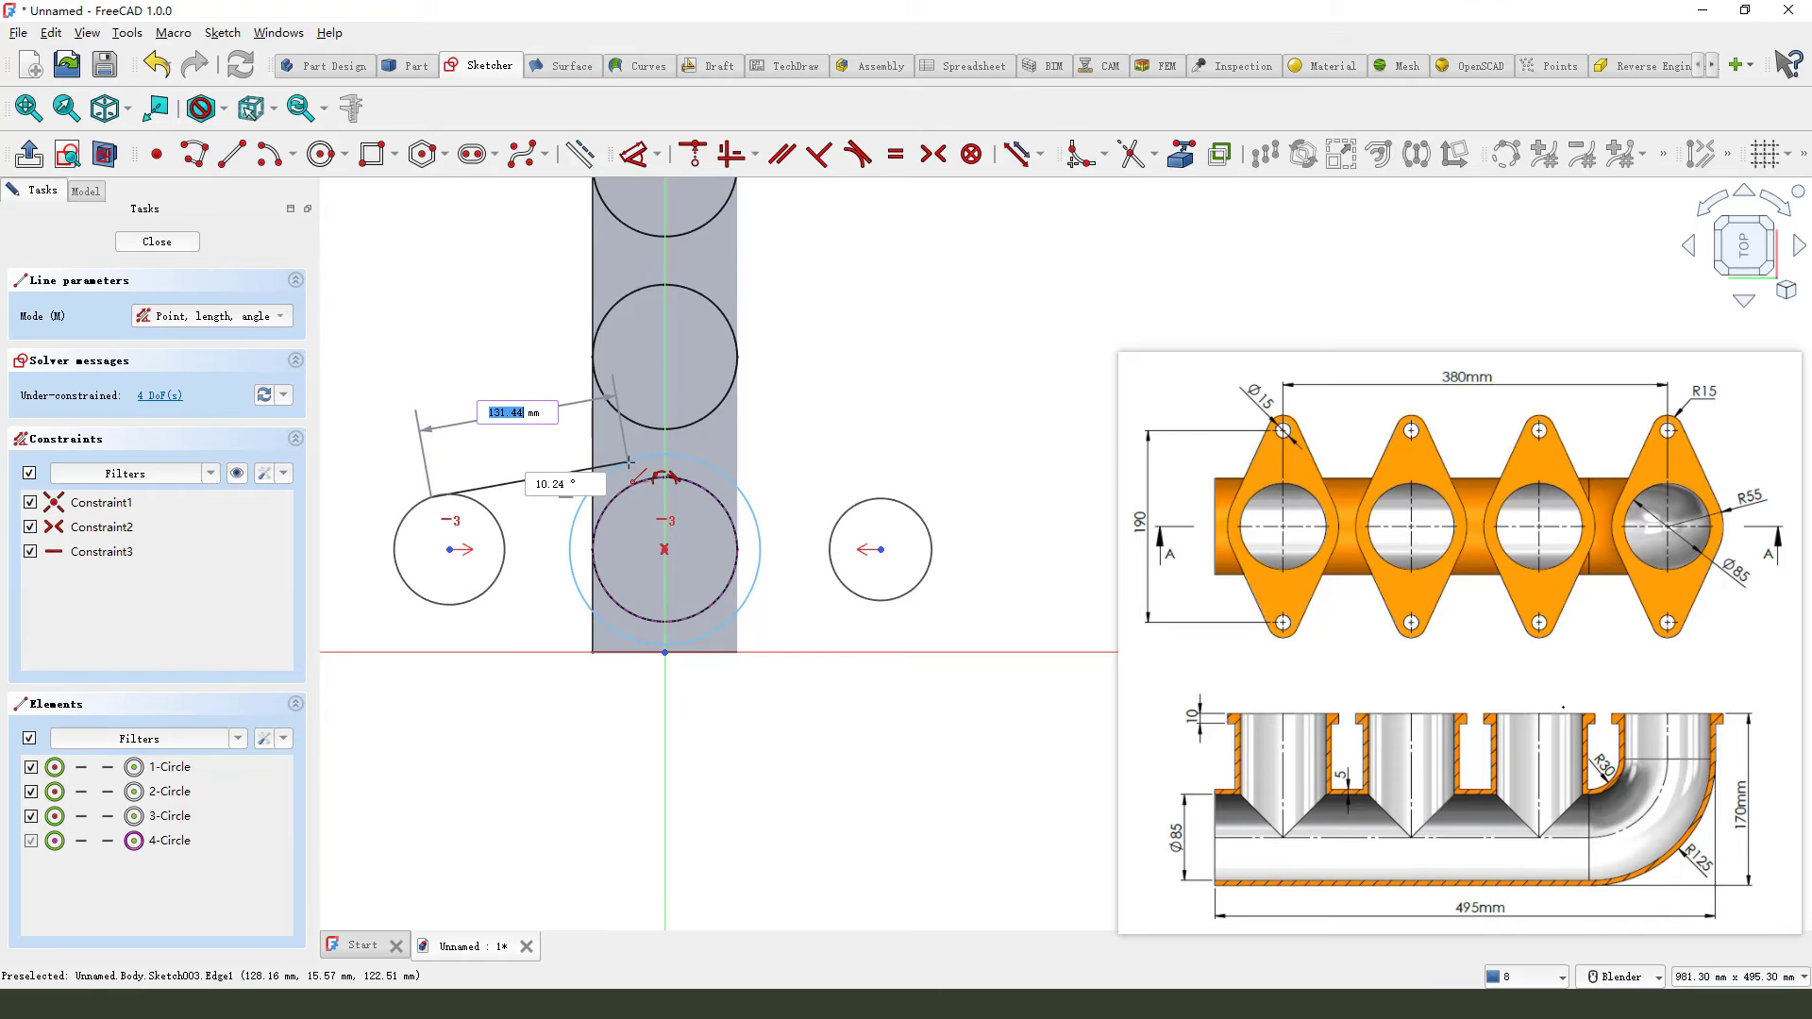
{"action": "left_click", "coordinate": [629, 462]}
{"action": "left_click", "coordinate": [715, 466]}
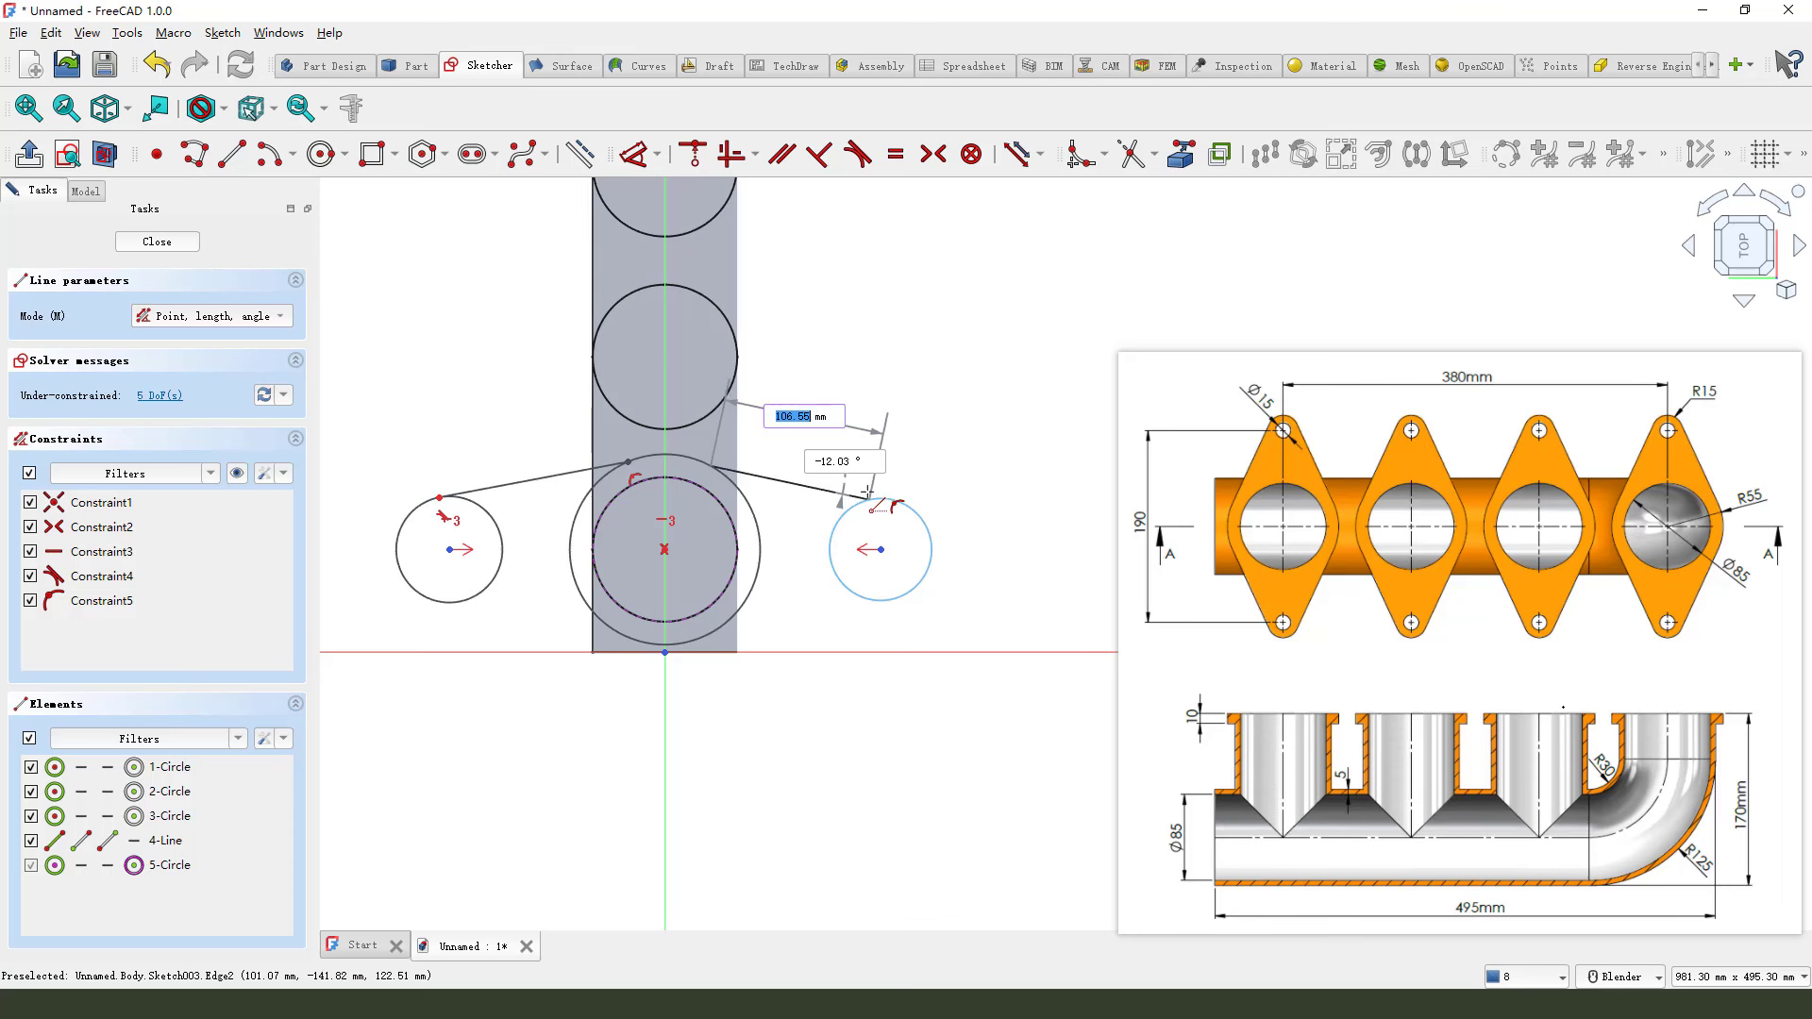
{"action": "left_click", "coordinate": [868, 496]}
{"action": "left_click", "coordinate": [887, 600]}
{"action": "left_click", "coordinate": [696, 639]}
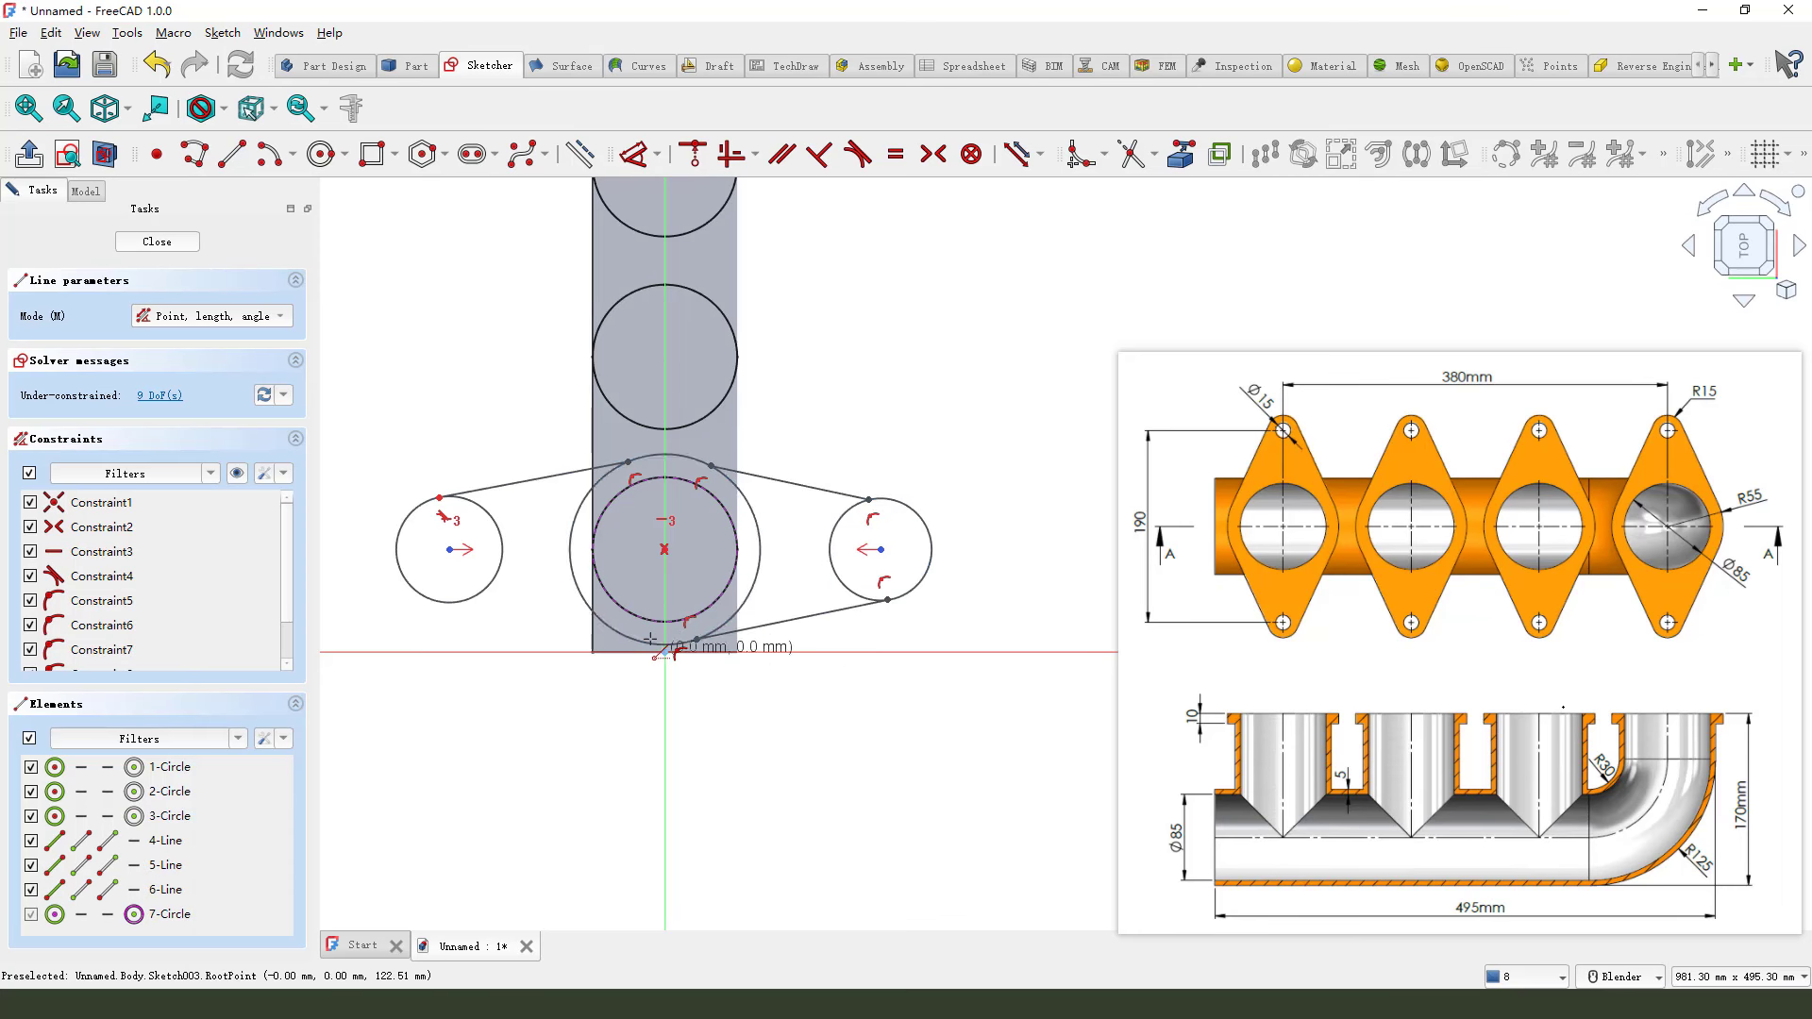
{"action": "left_click", "coordinate": [696, 639]}
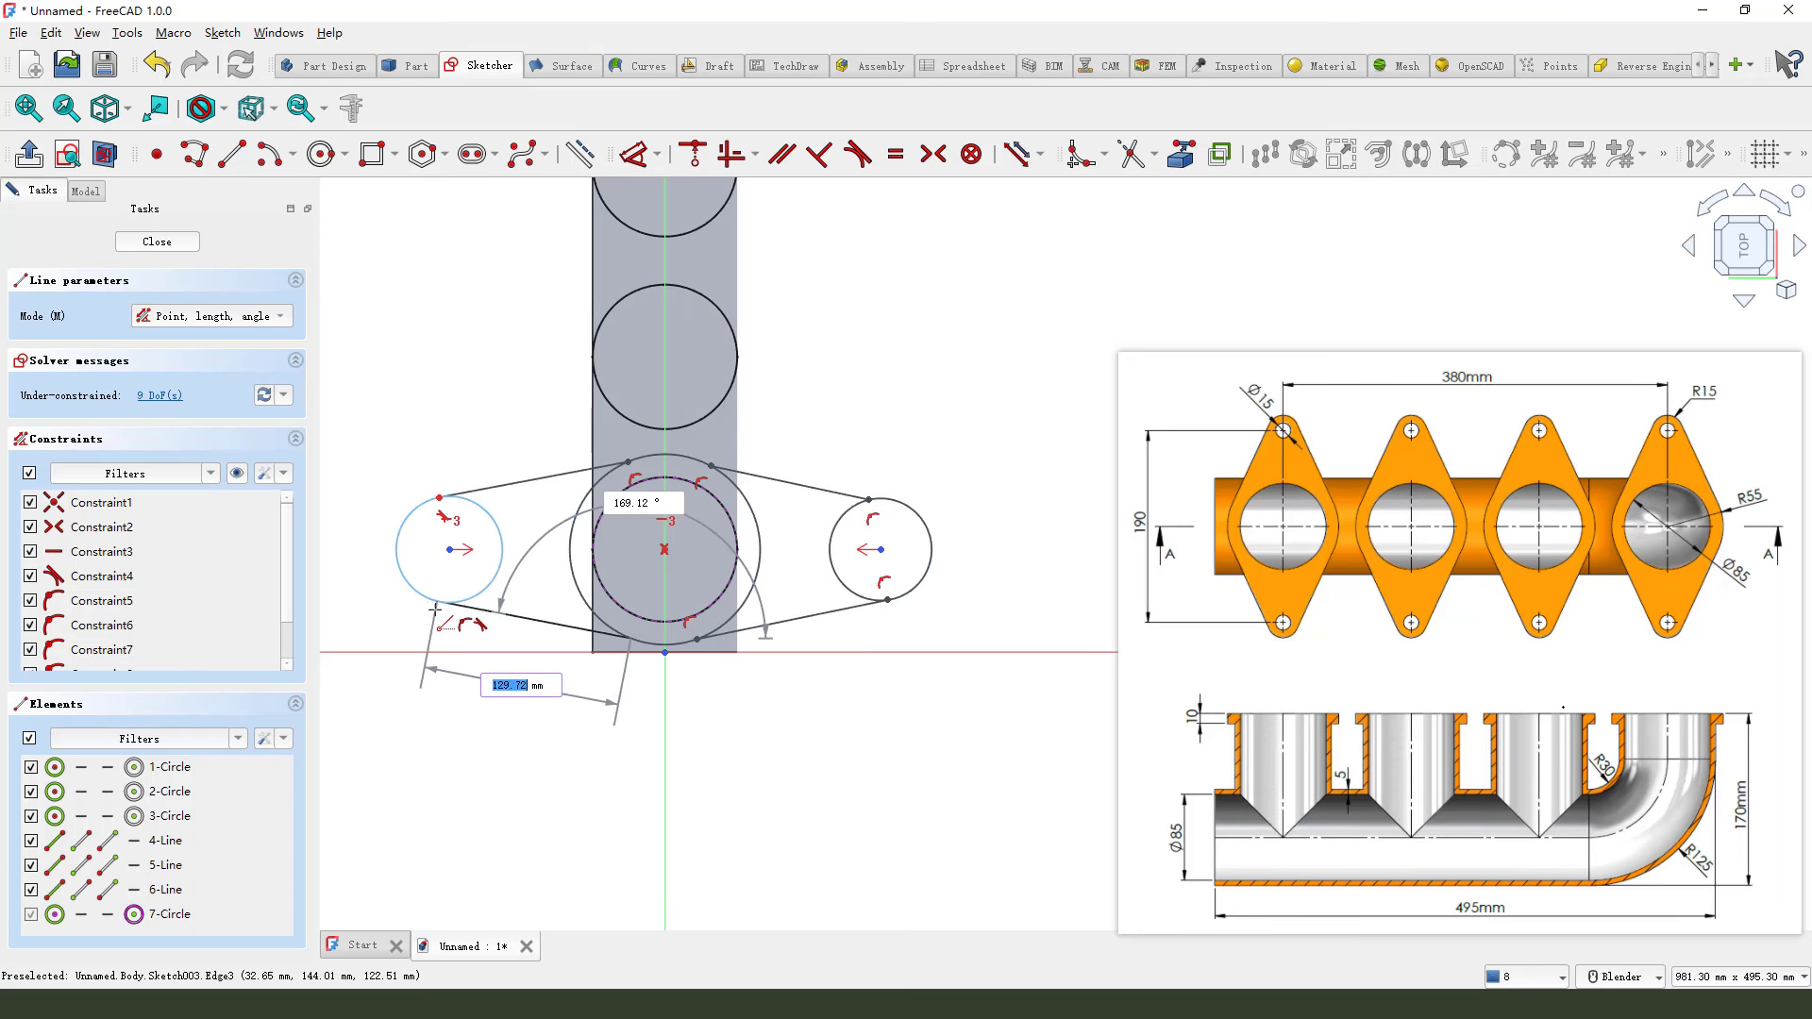
{"action": "left_click", "coordinate": [437, 604]}
{"action": "key", "text": "Escape"}
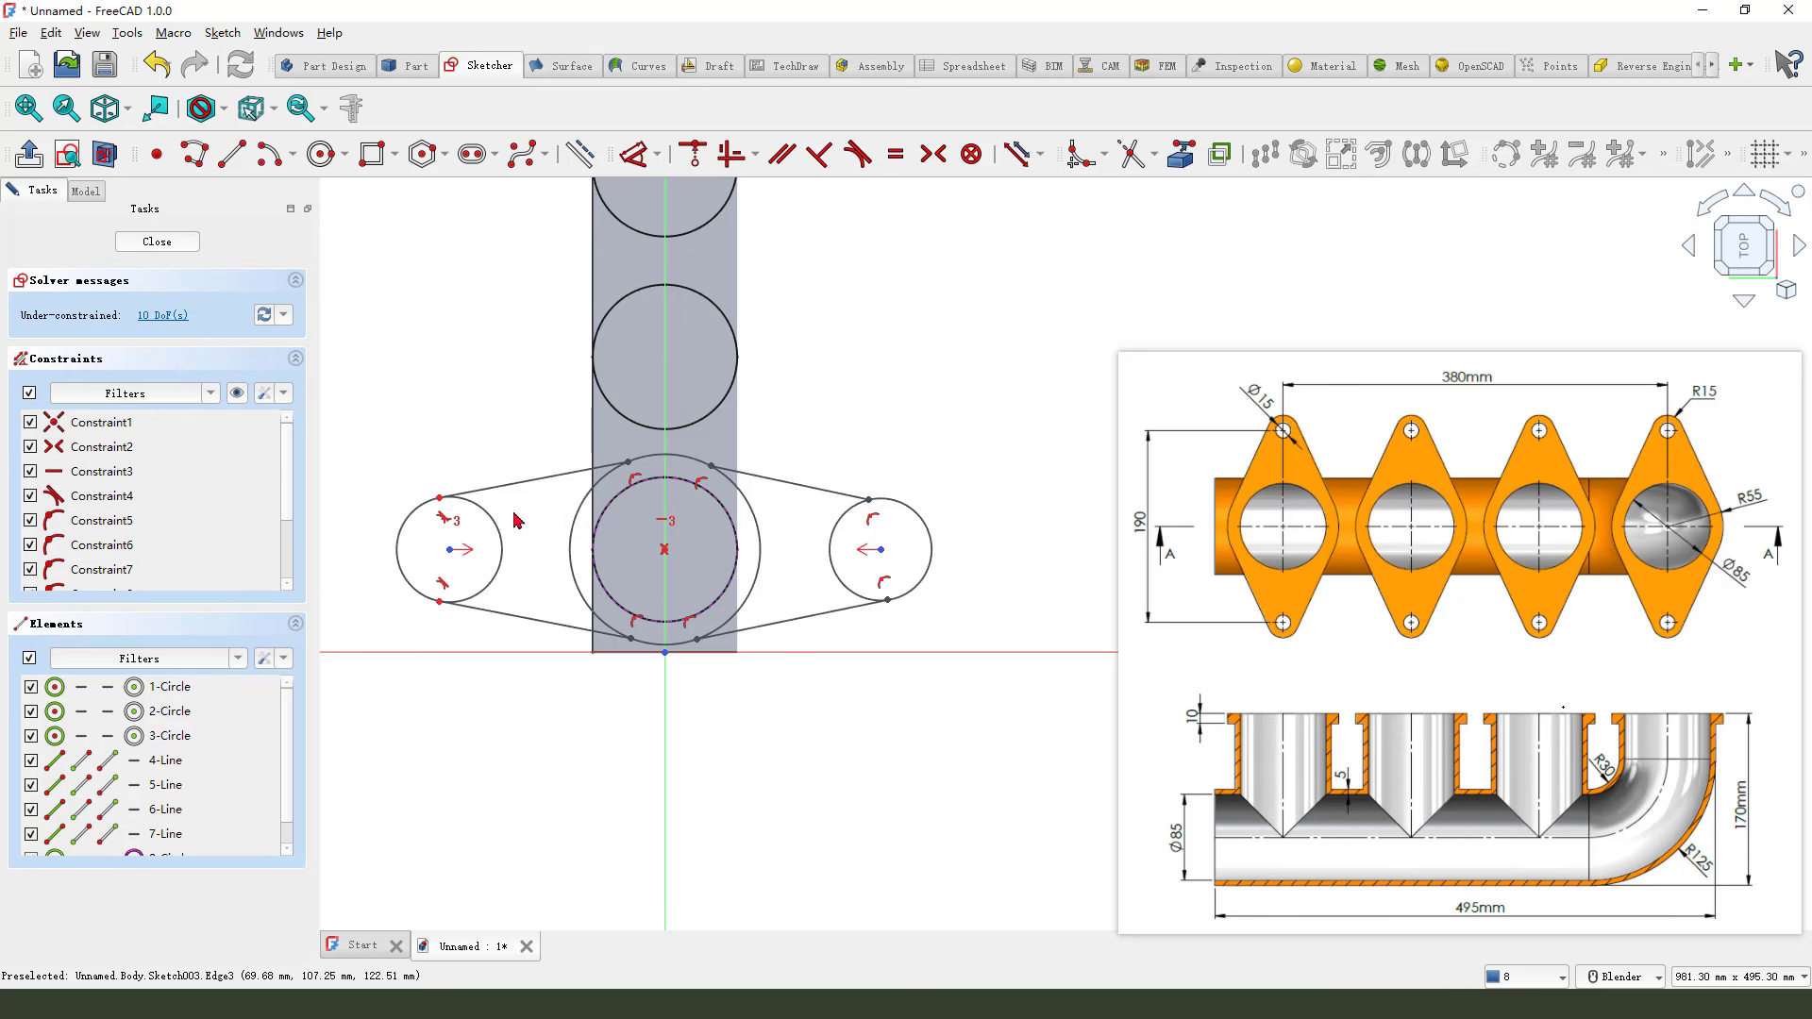
Make the two upper outline lines tangent to the large centre circle and the upper right line tangent to the right small circle.
{"action": "left_click", "coordinate": [505, 485]}
{"action": "left_click", "coordinate": [499, 524]}
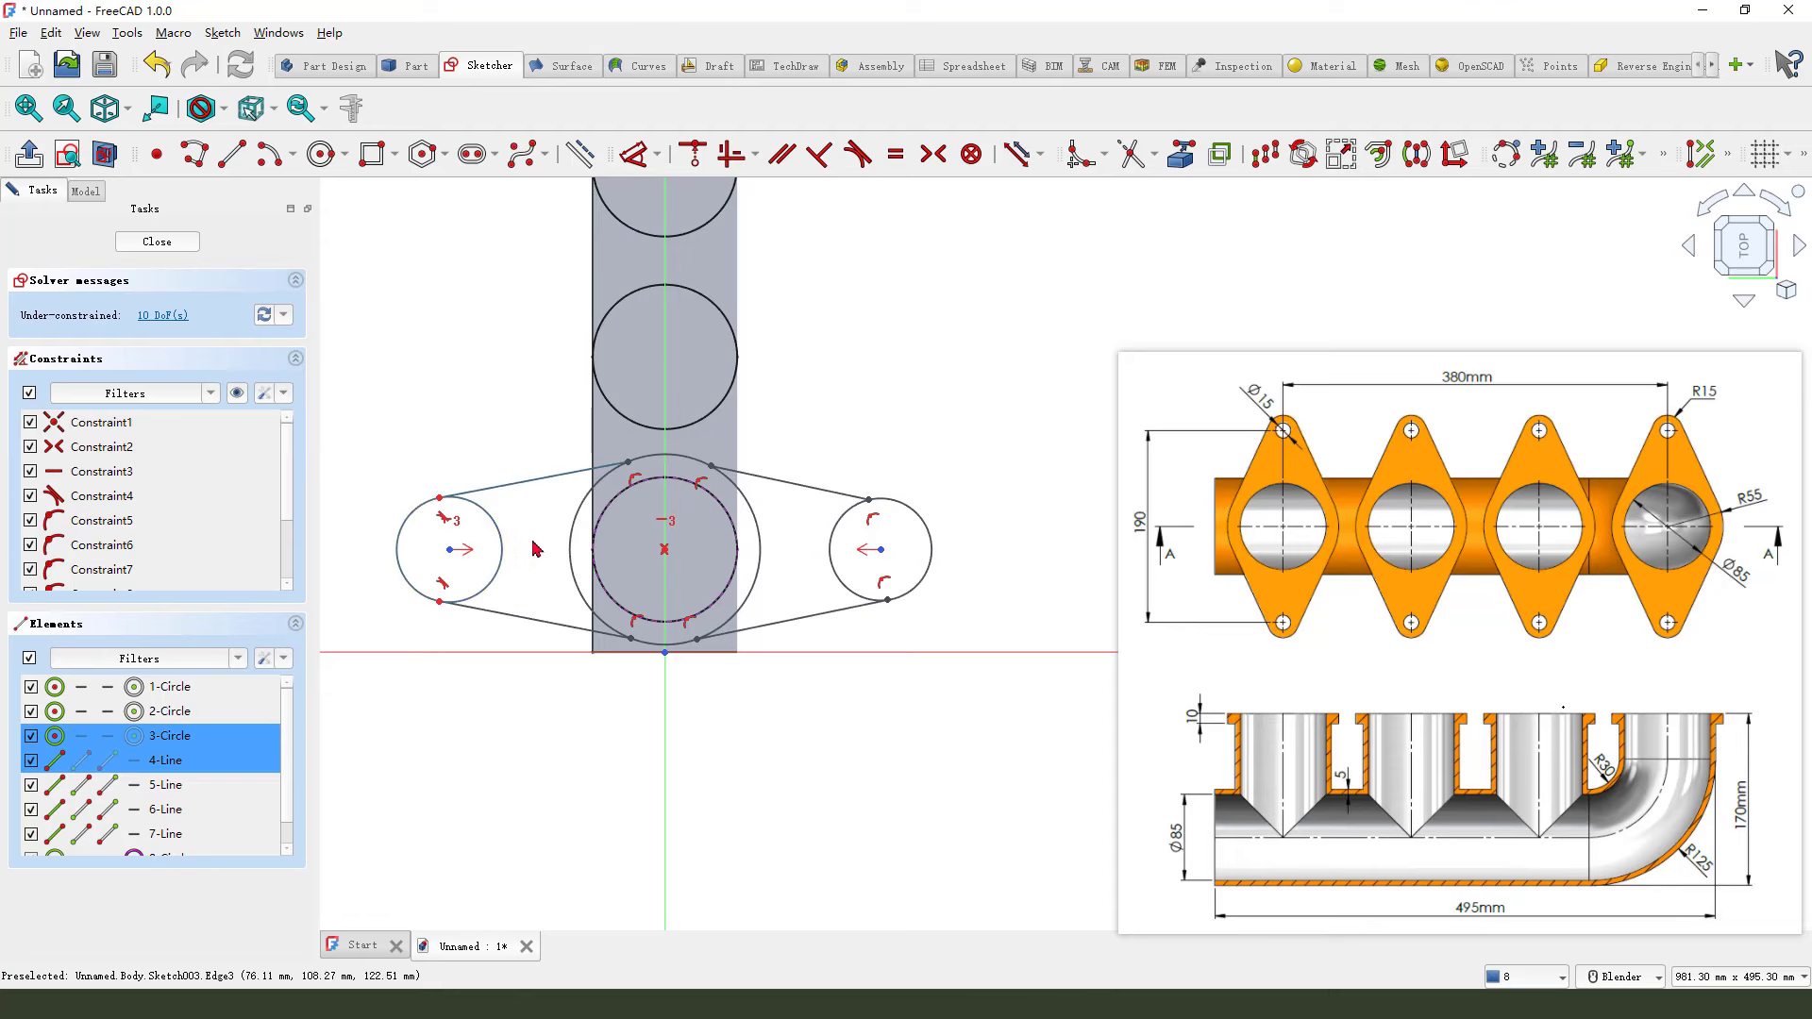
{"action": "left_click", "coordinate": [534, 548]}
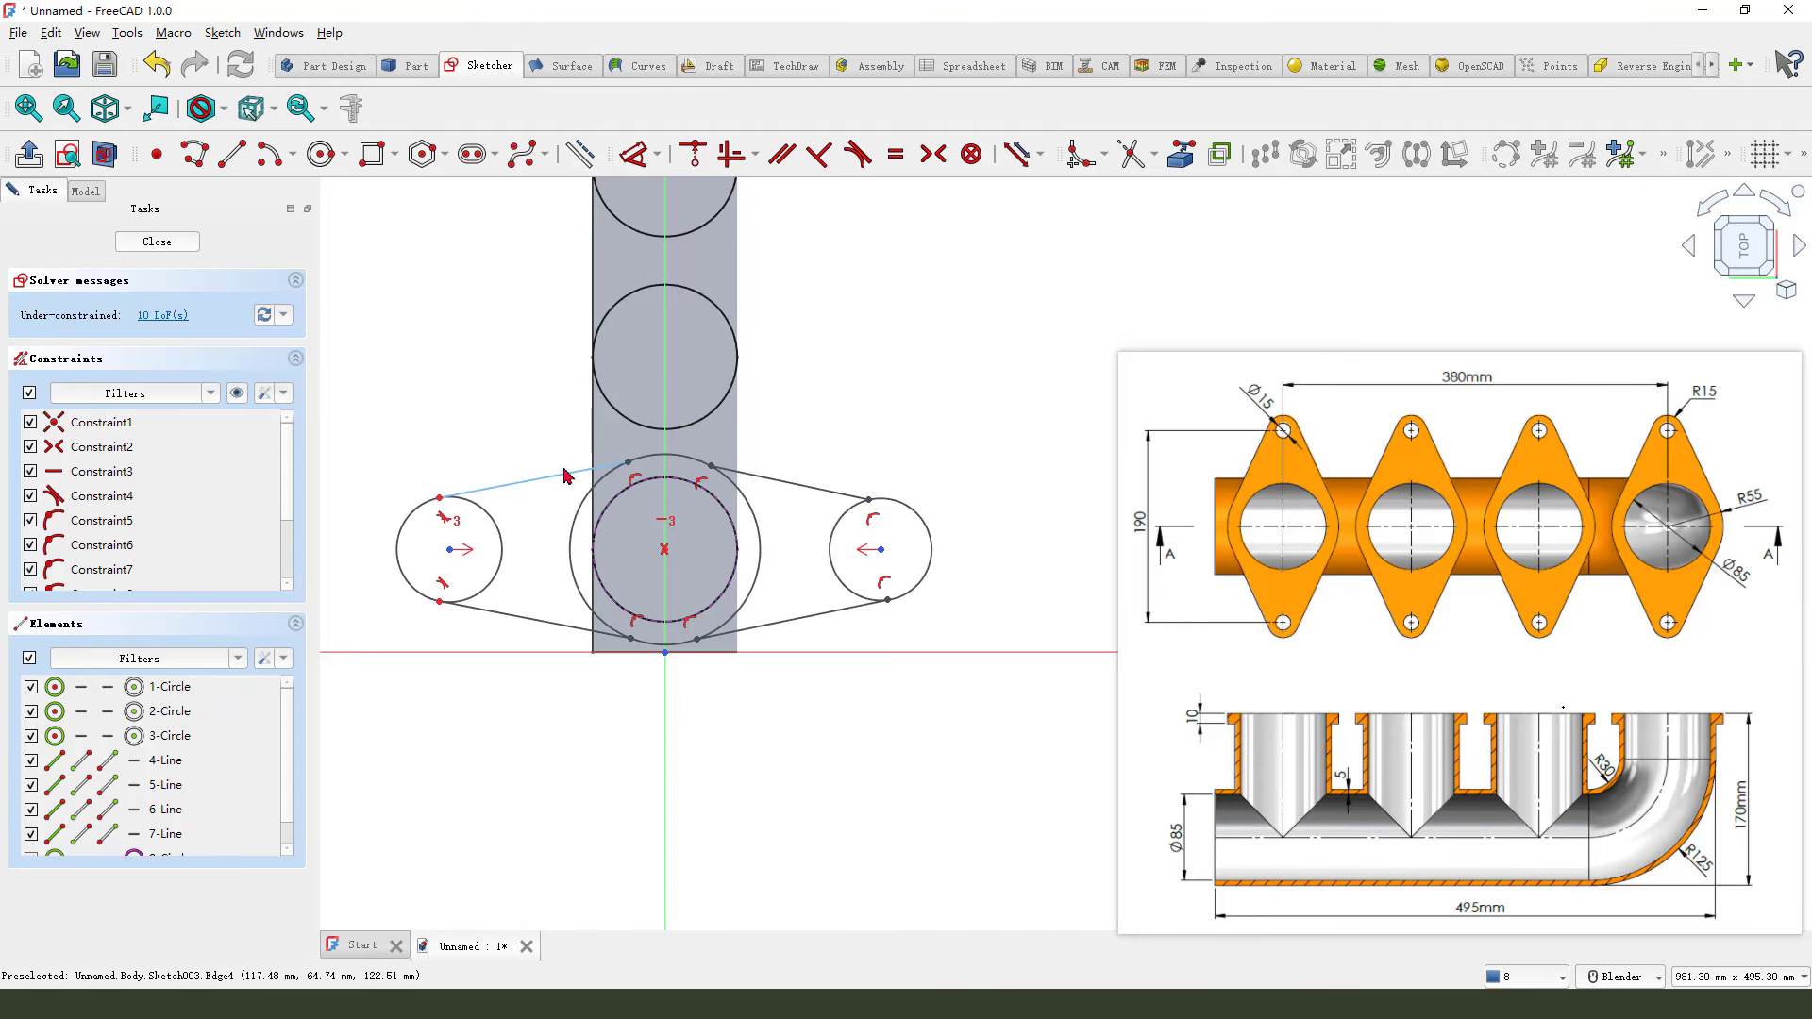
{"action": "left_click", "coordinate": [557, 483]}
{"action": "left_click", "coordinate": [734, 483]}
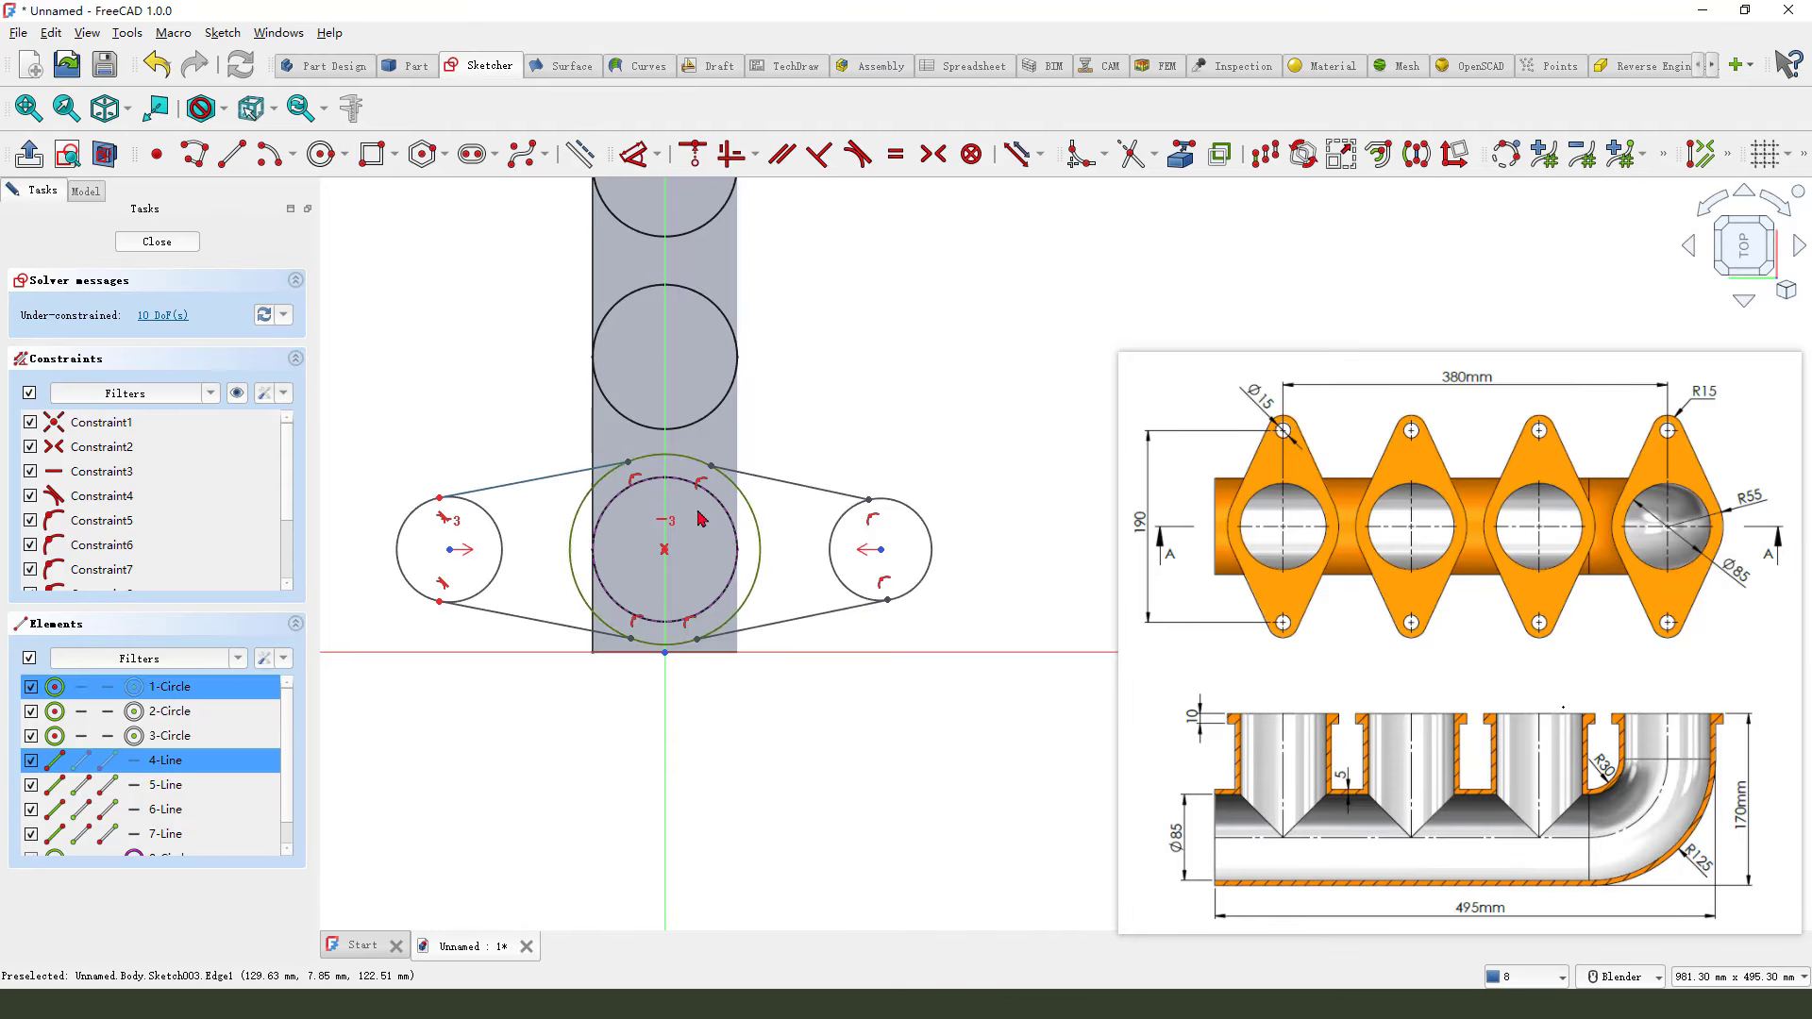
{"action": "key", "text": "t"}
{"action": "left_click", "coordinate": [779, 487]}
{"action": "left_click", "coordinate": [745, 500]}
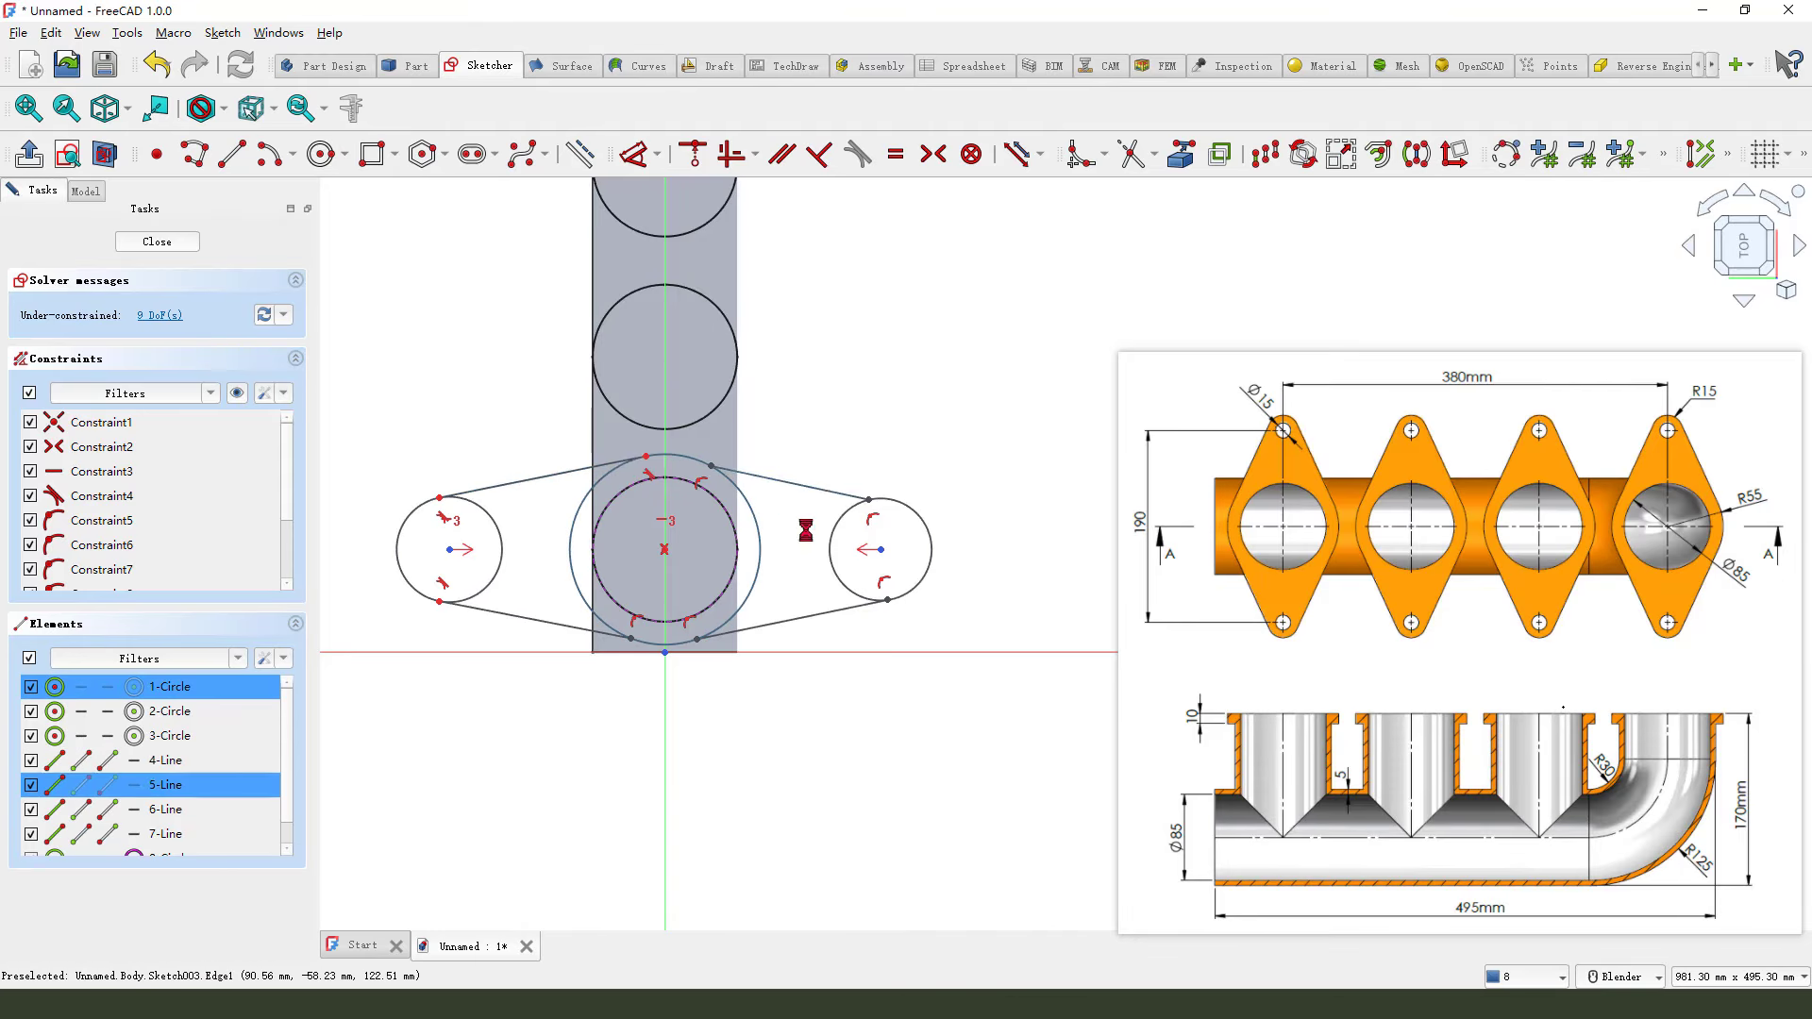
{"action": "key", "text": "t"}
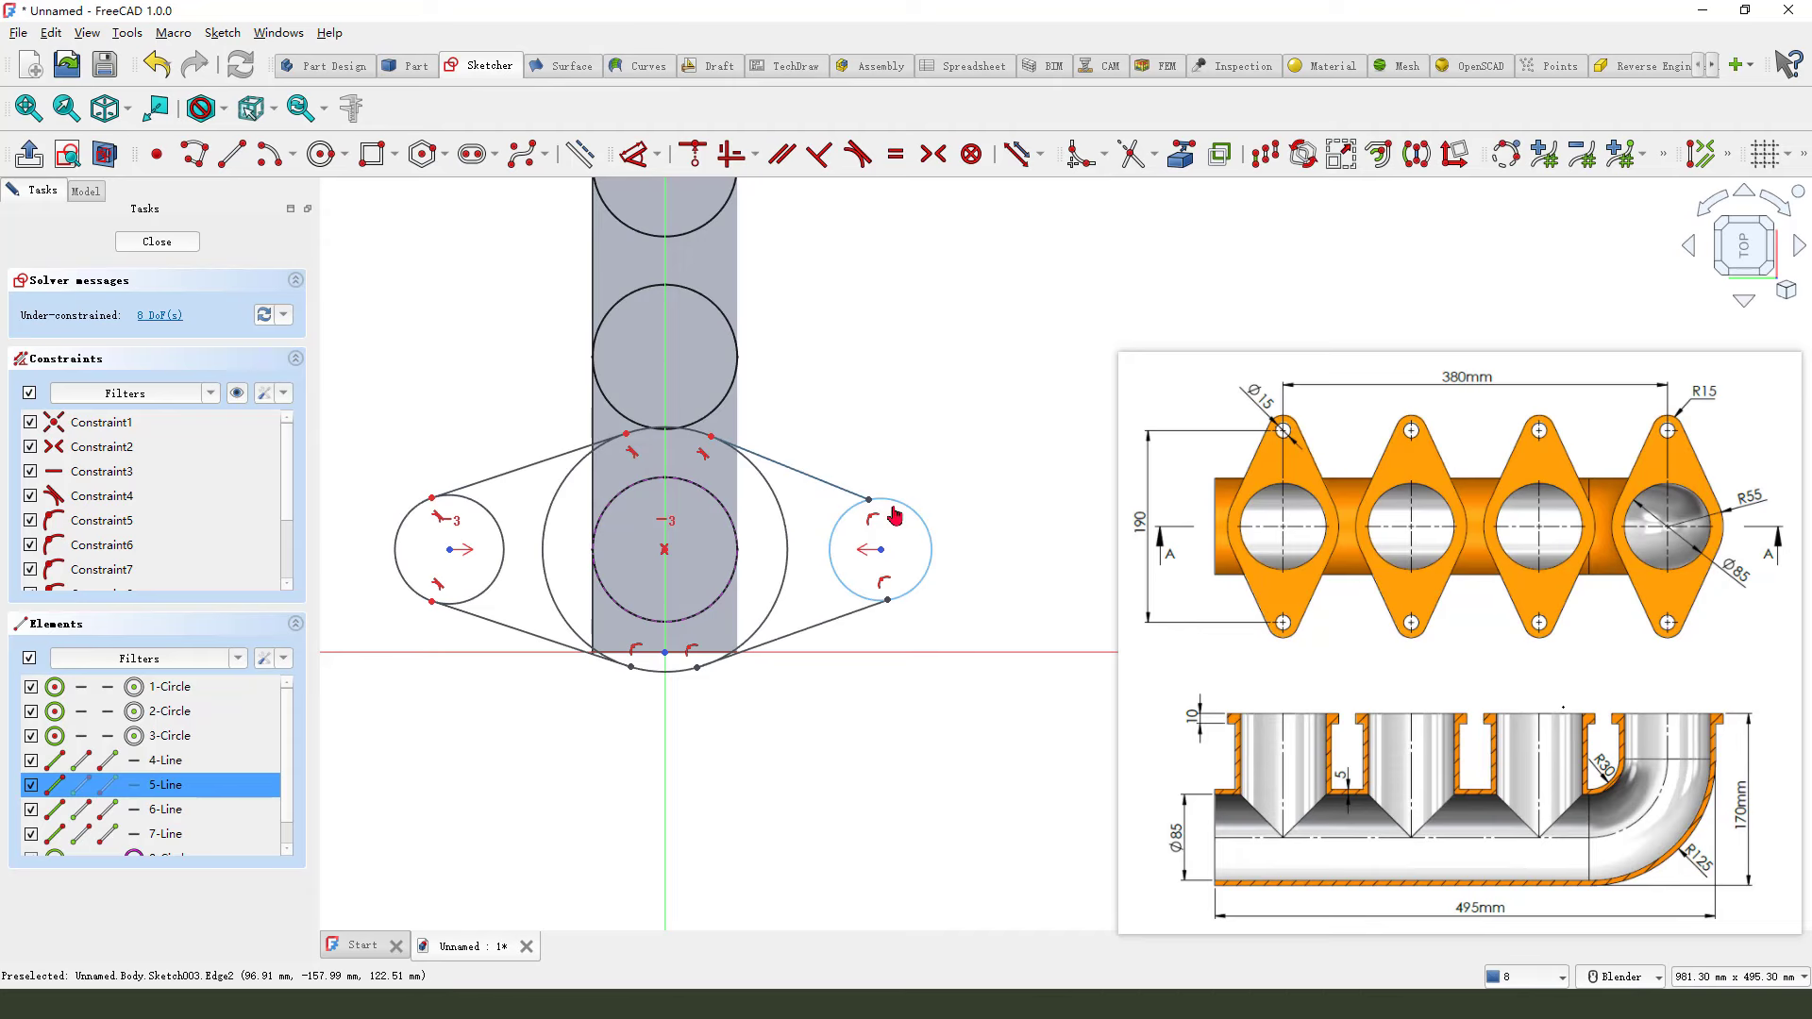
{"action": "left_click", "coordinate": [895, 515]}
{"action": "key", "text": "t"}
Make the lower right line tangent to the right and centre circles, and the lower left line tangent to the centre circle.
{"action": "left_click", "coordinate": [840, 619]}
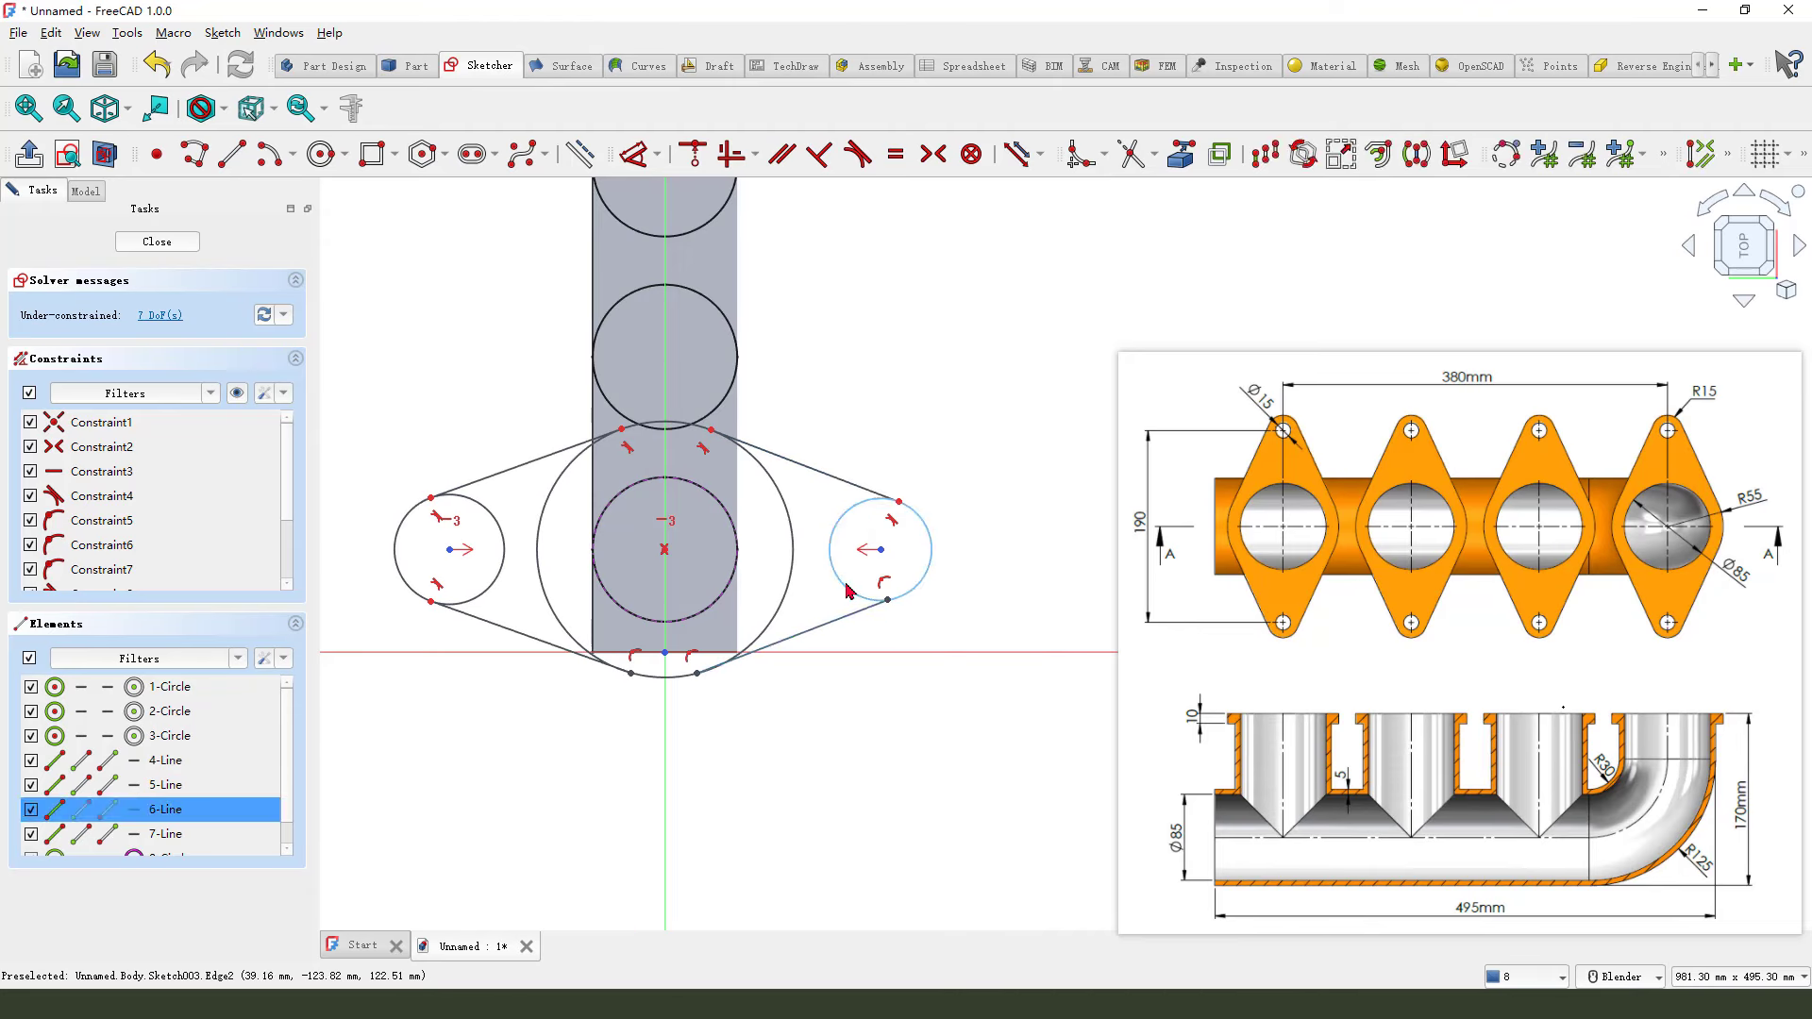
{"action": "left_click", "coordinate": [846, 590]}
{"action": "key", "text": "t"}
{"action": "left_click", "coordinate": [738, 659]}
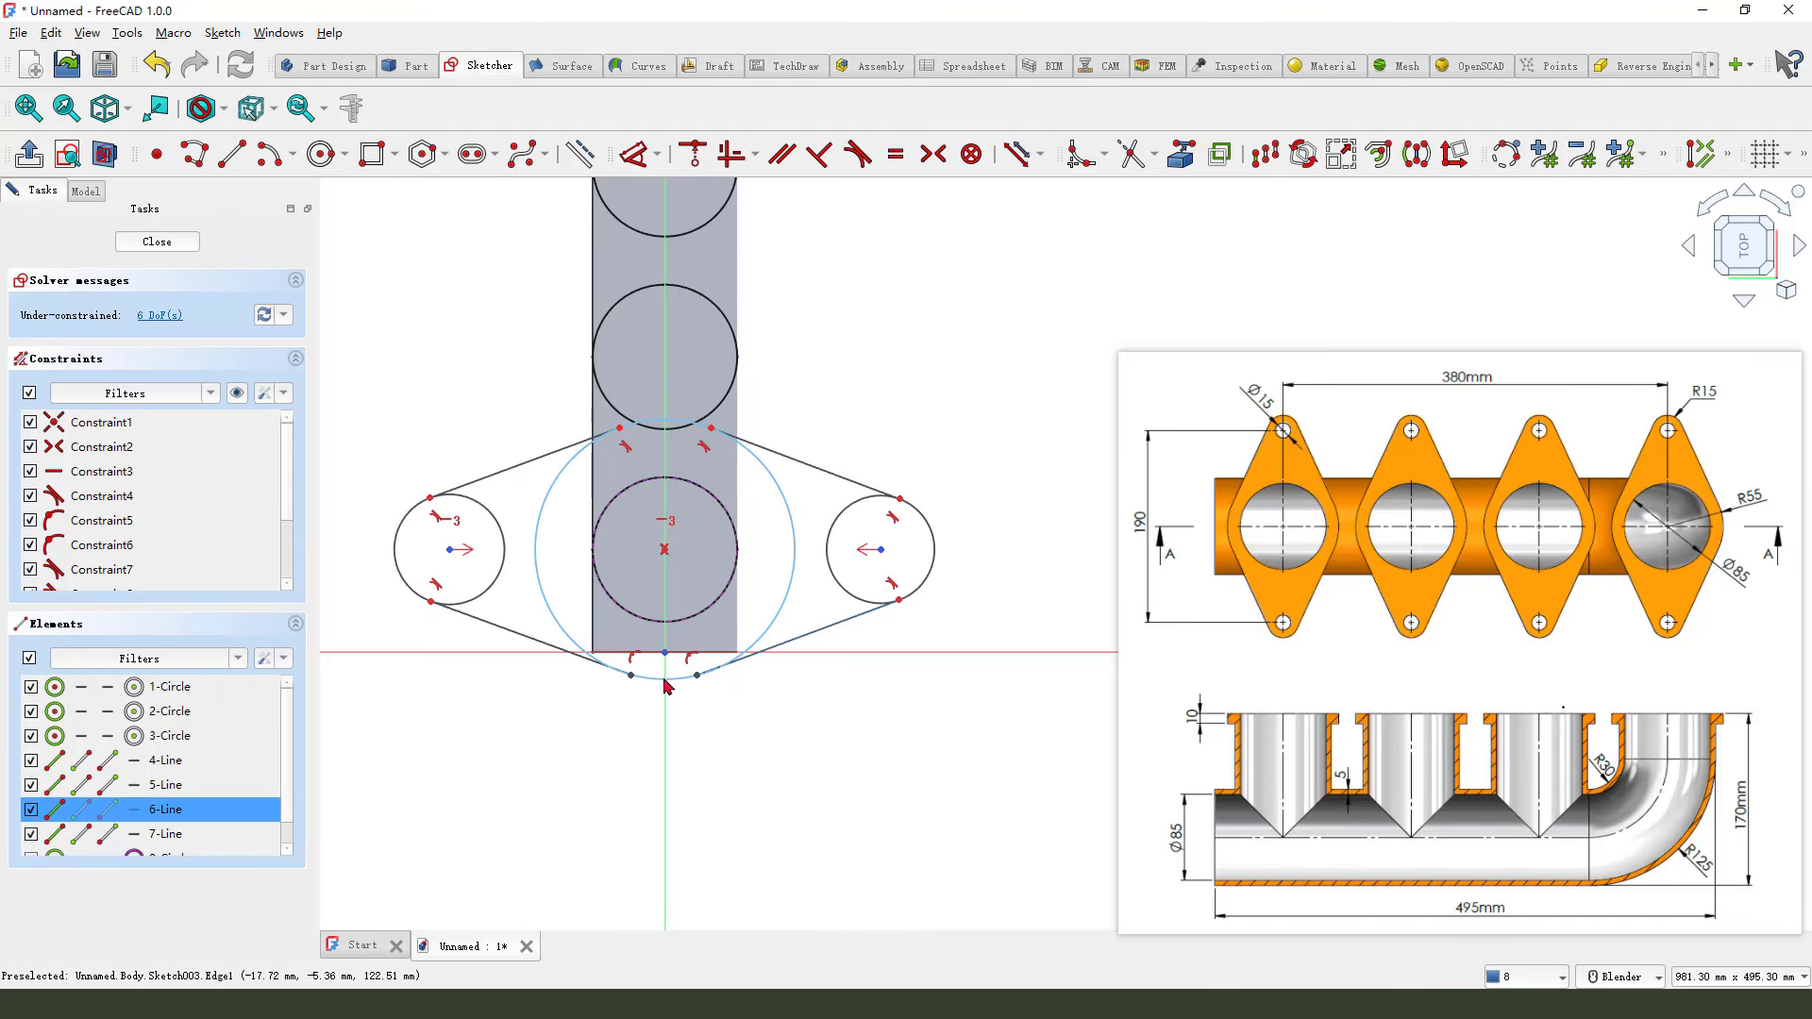
{"action": "left_click", "coordinate": [663, 680]}
{"action": "key", "text": "t"}
{"action": "left_click", "coordinate": [554, 624]}
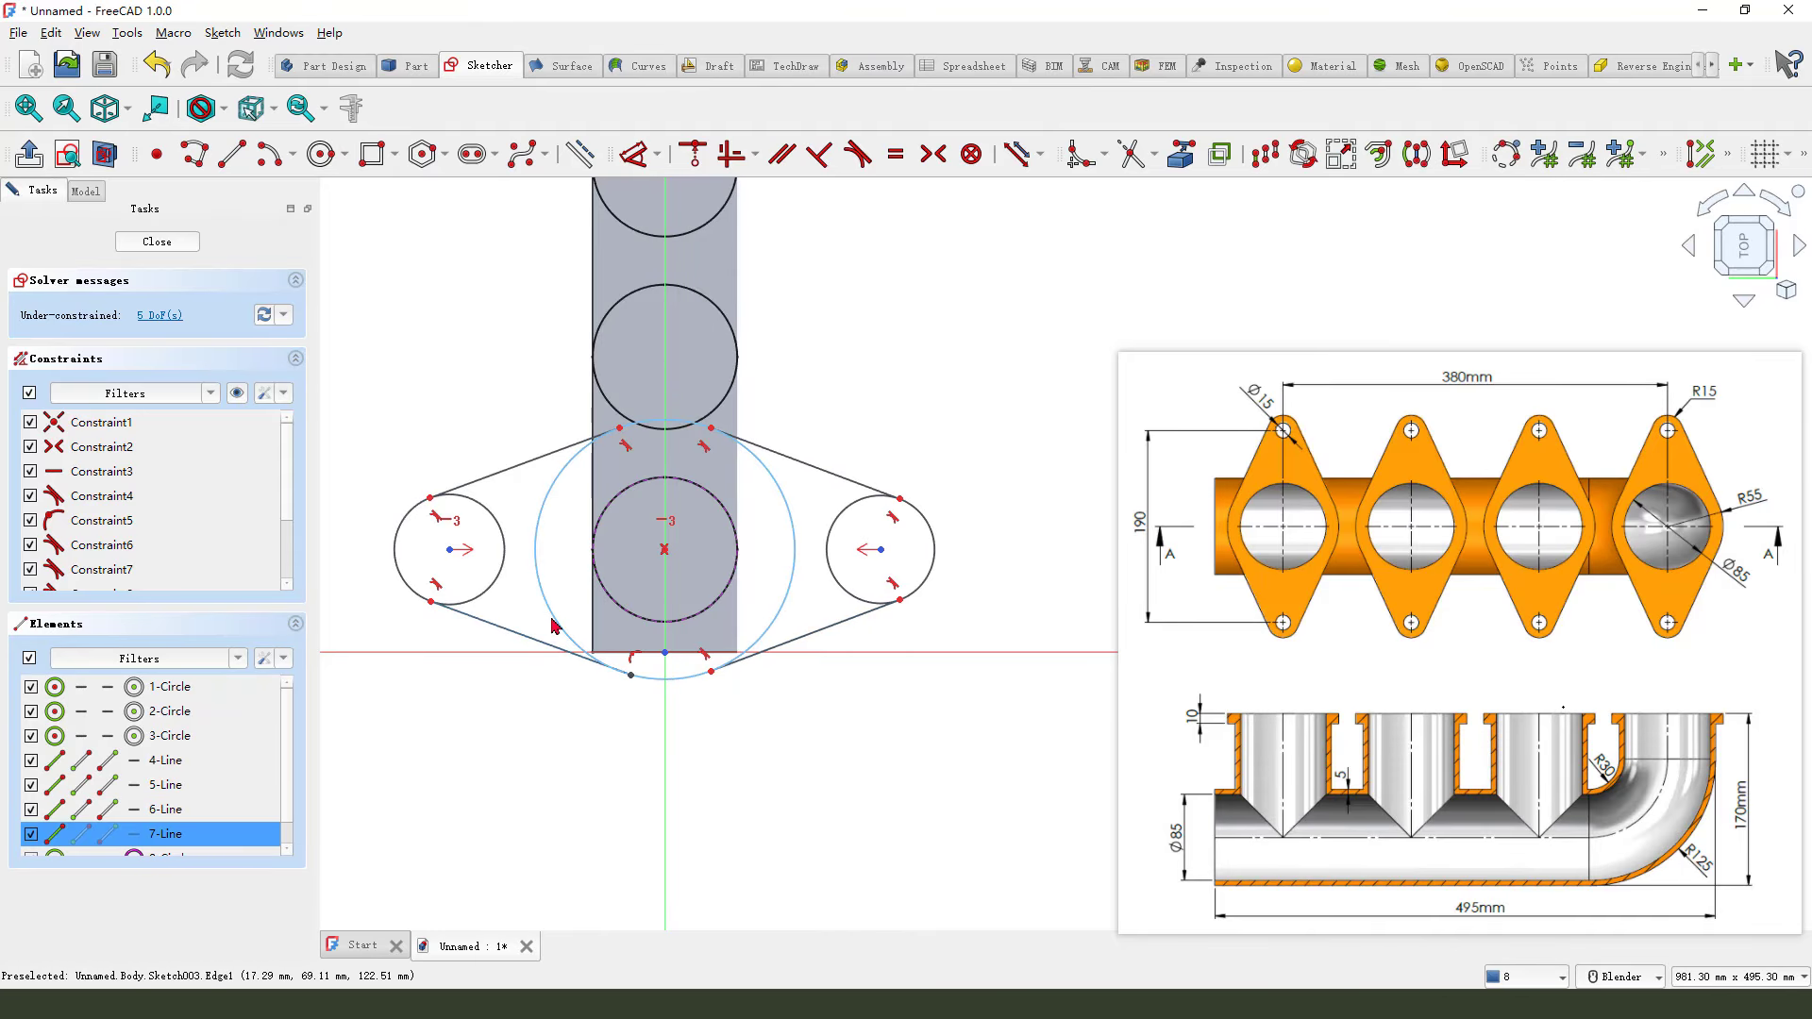
{"action": "left_click", "coordinate": [554, 625]}
{"action": "key", "text": "t"}
{"action": "left_click", "coordinate": [532, 620]}
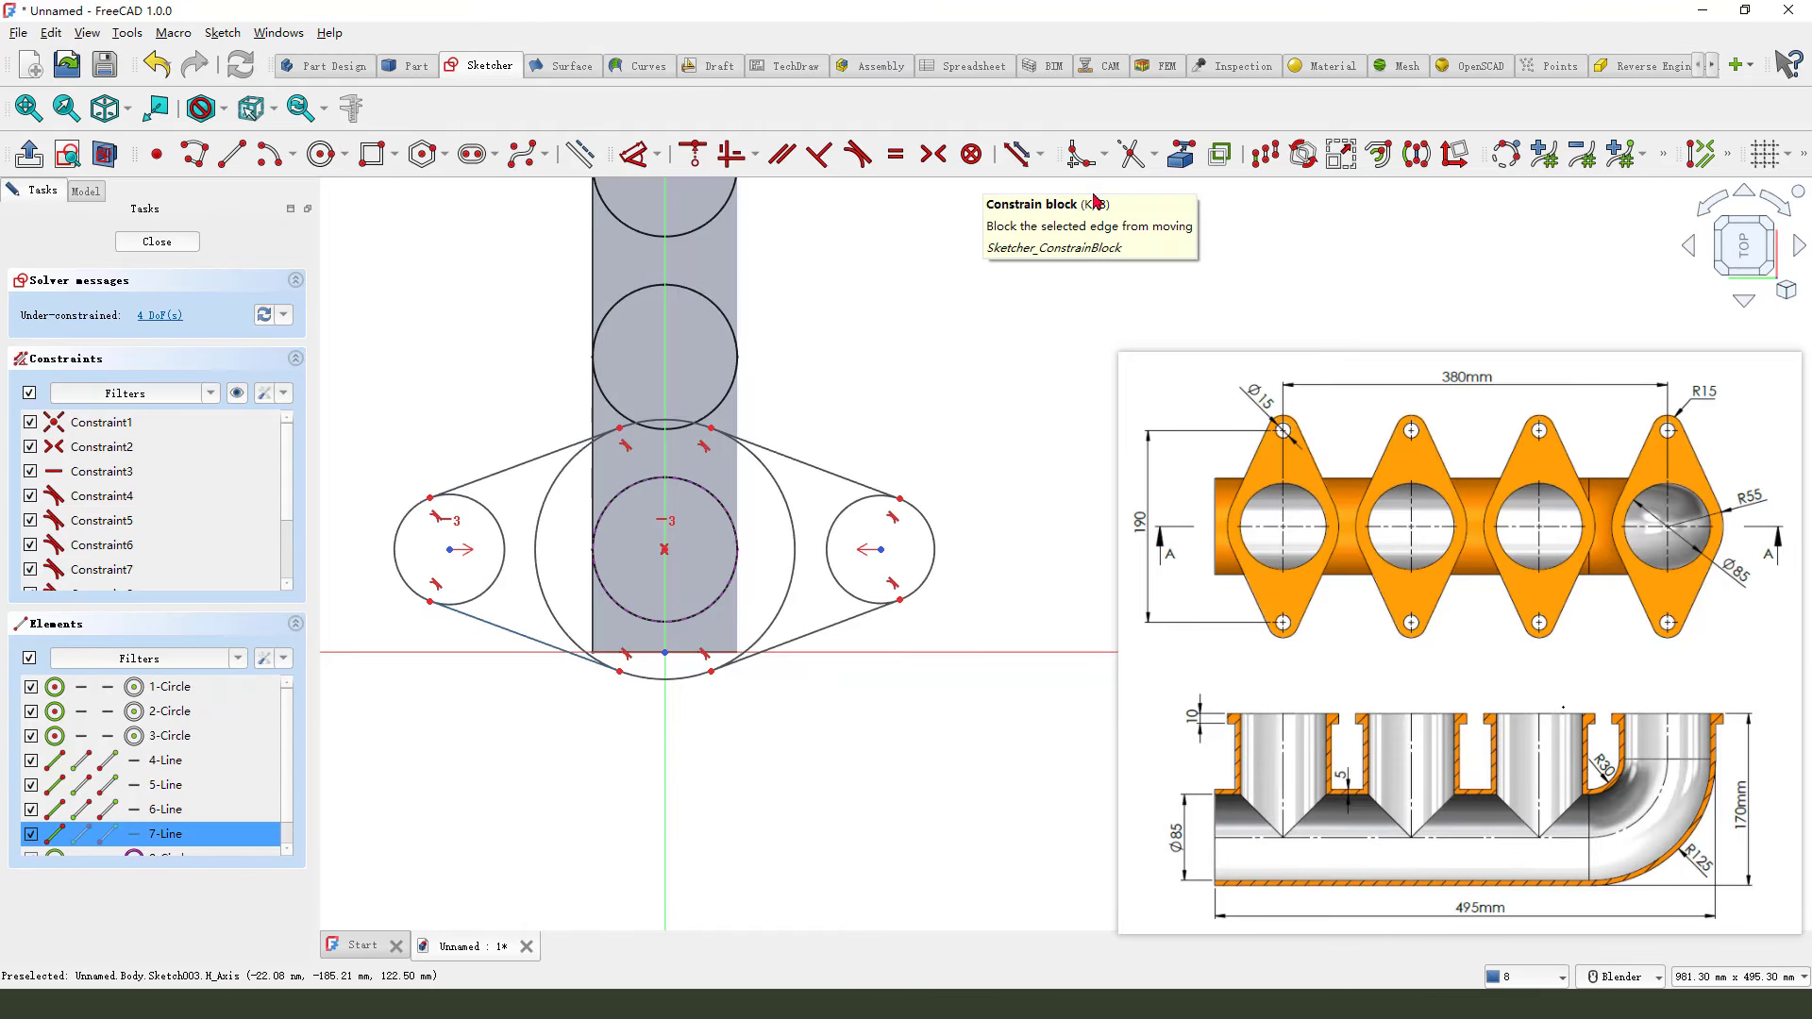
Trim the inner portions of the three circles so that only the closed outer flange contour remains.
{"action": "key", "text": "Escape"}
{"action": "left_click", "coordinate": [769, 511]}
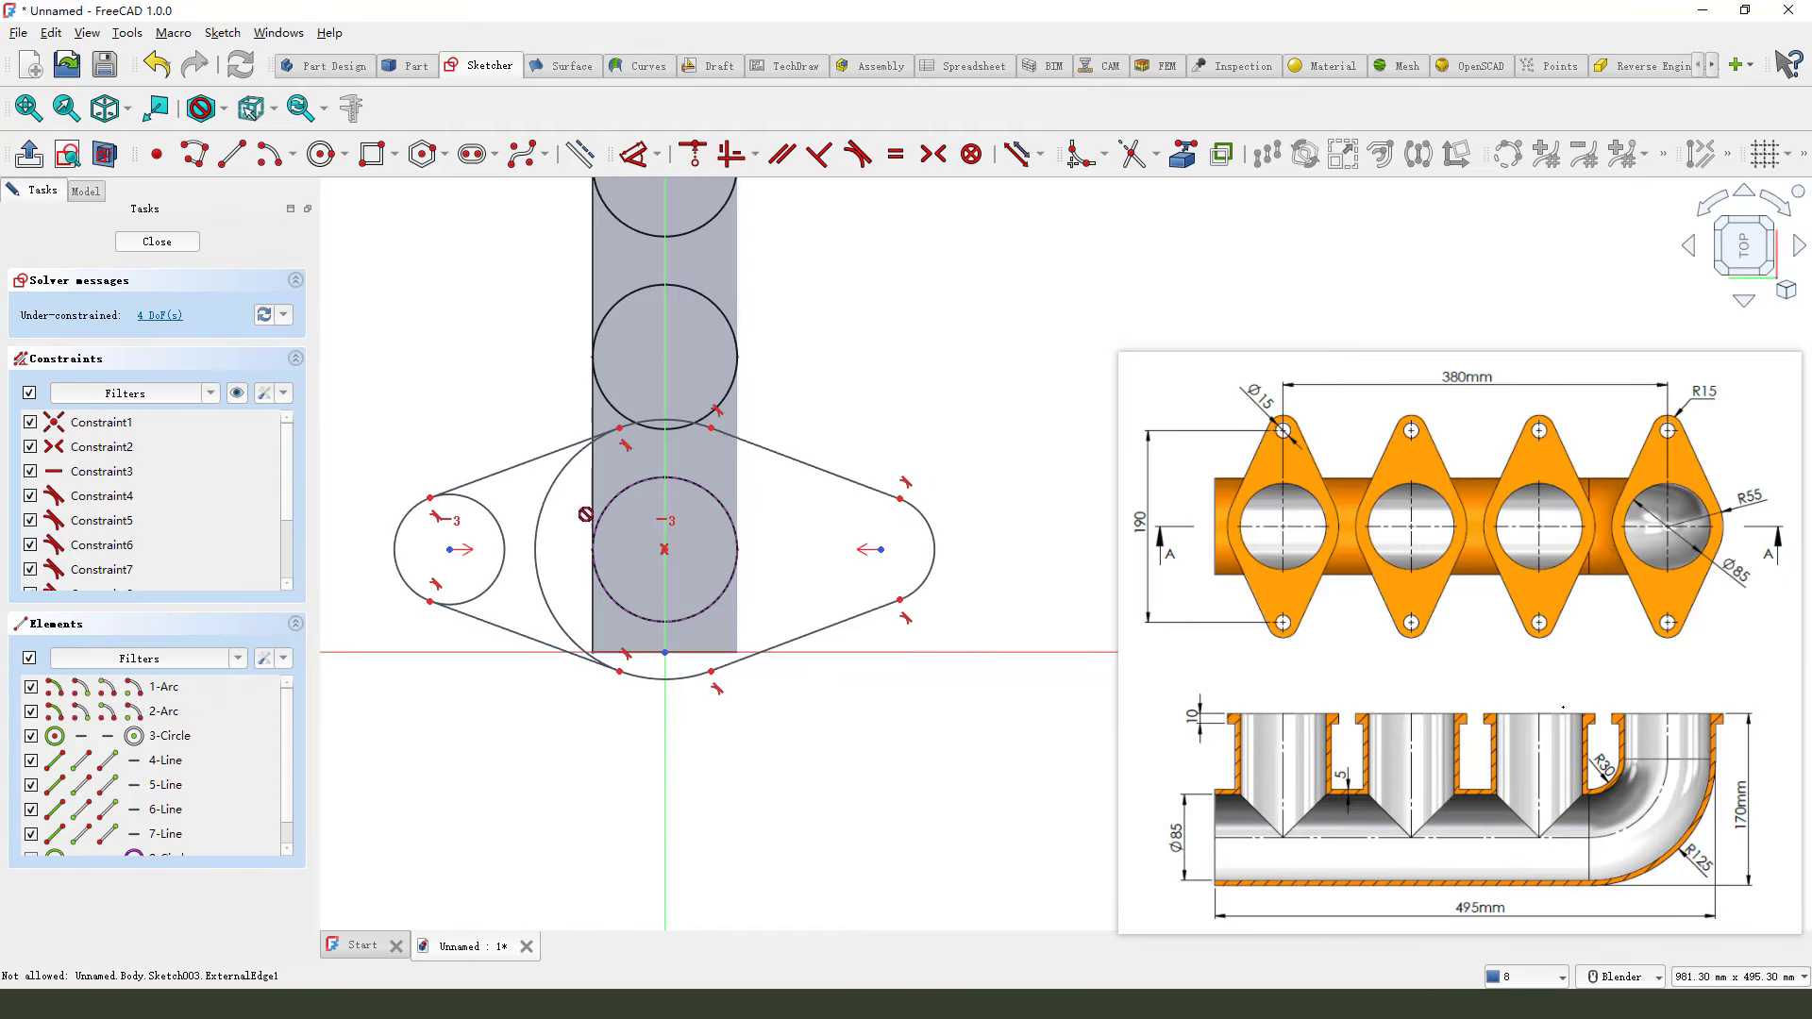
{"action": "left_click", "coordinate": [492, 545]}
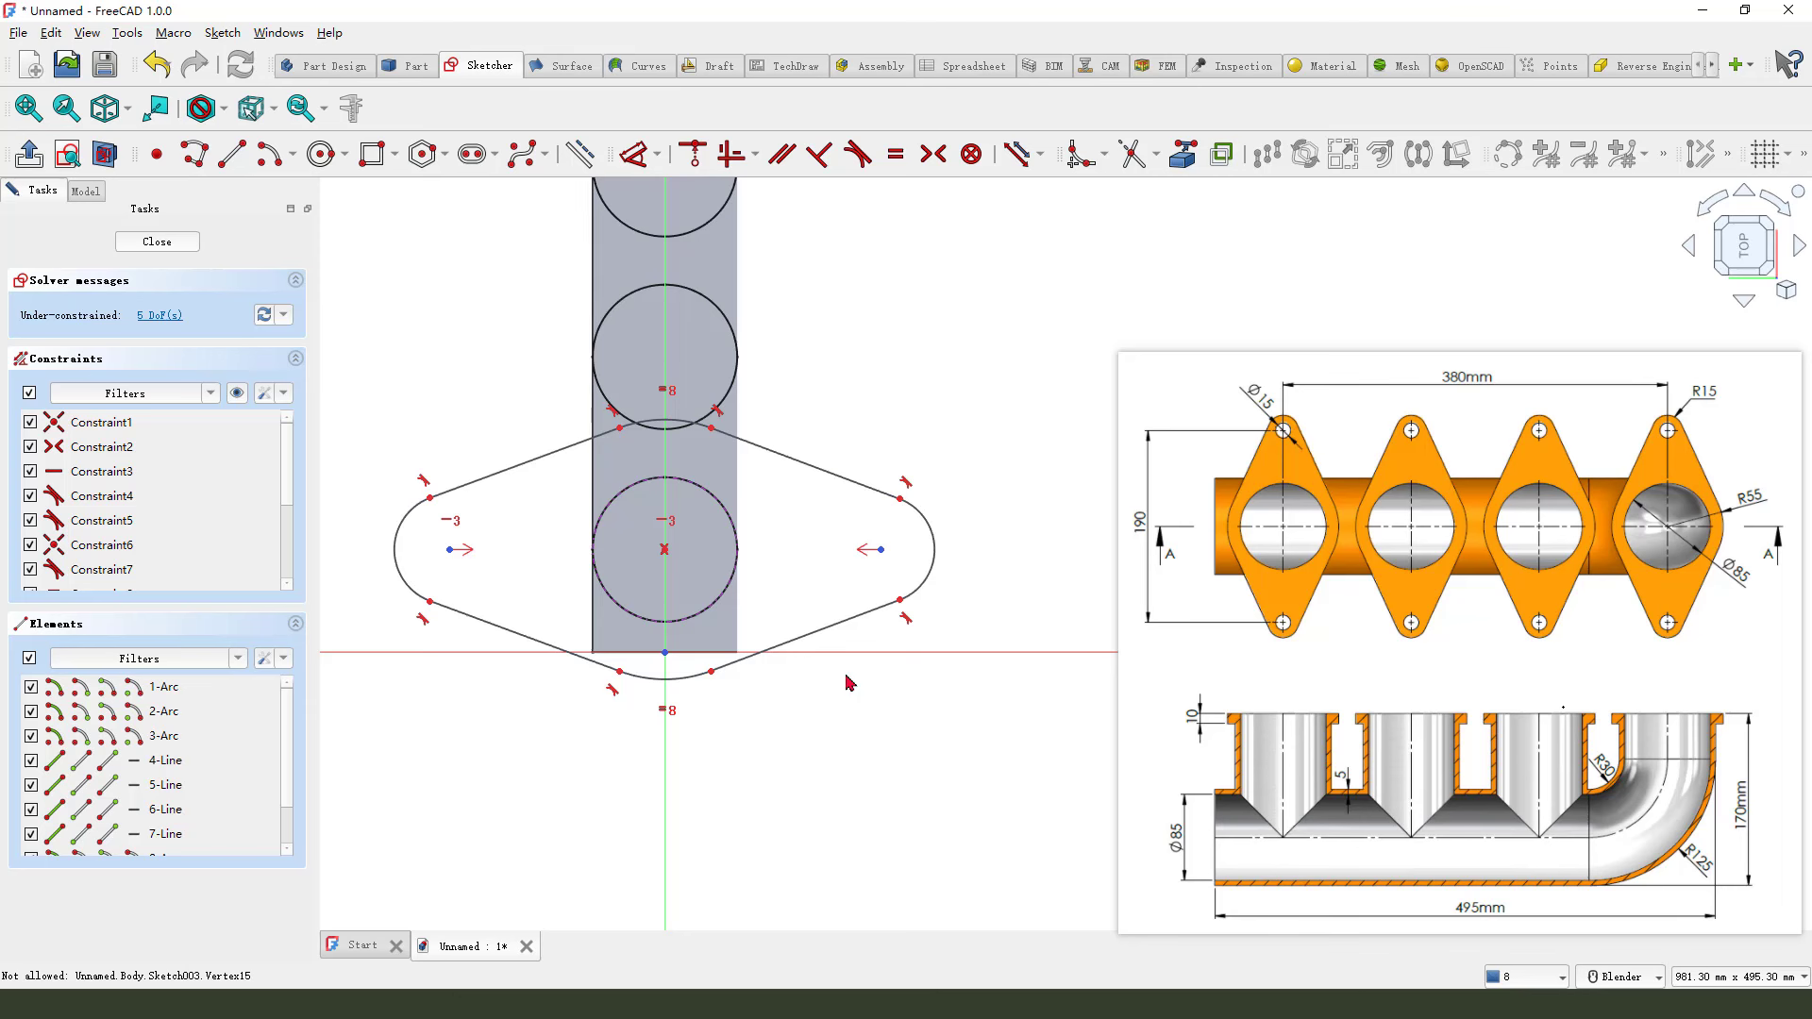
Constrain the horizontal distance between the centres of the flange's two end arcs to 190 mm.
{"action": "left_click", "coordinate": [636, 154]}
{"action": "left_click", "coordinate": [880, 549]}
{"action": "left_click", "coordinate": [449, 549]}
{"action": "left_click", "coordinate": [1043, 846]}
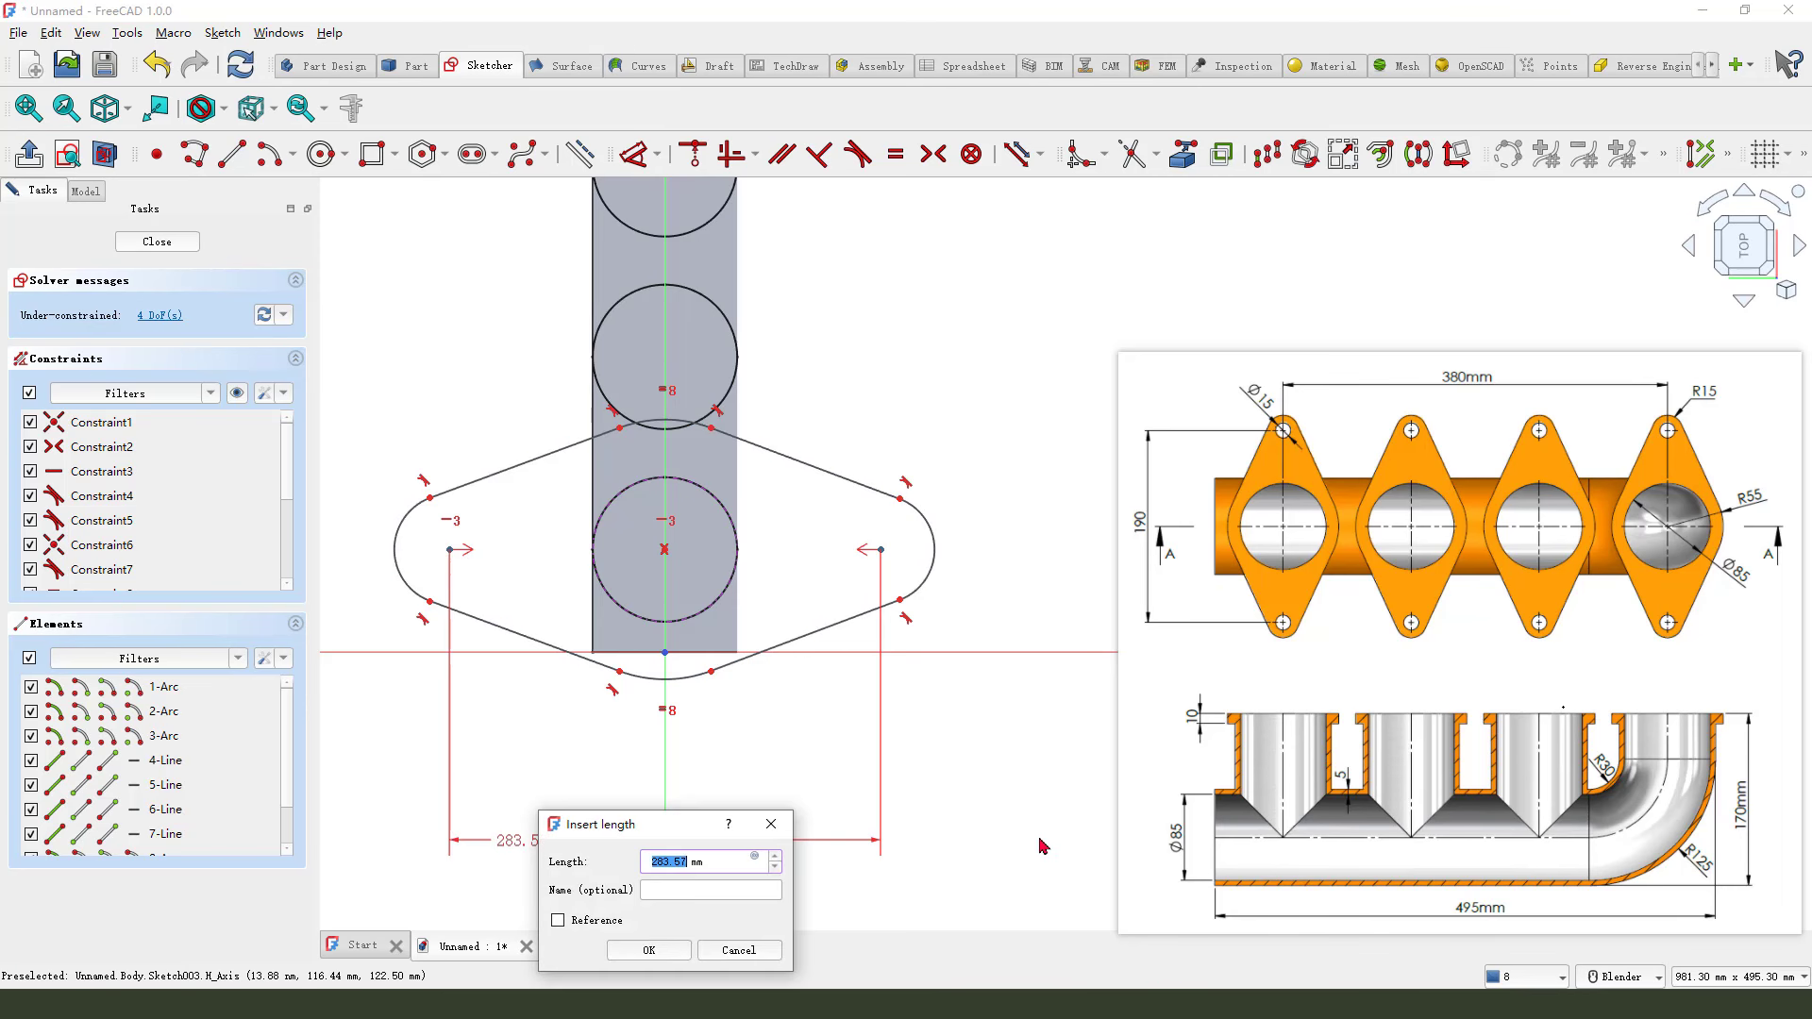
{"action": "key", "text": "Return"}
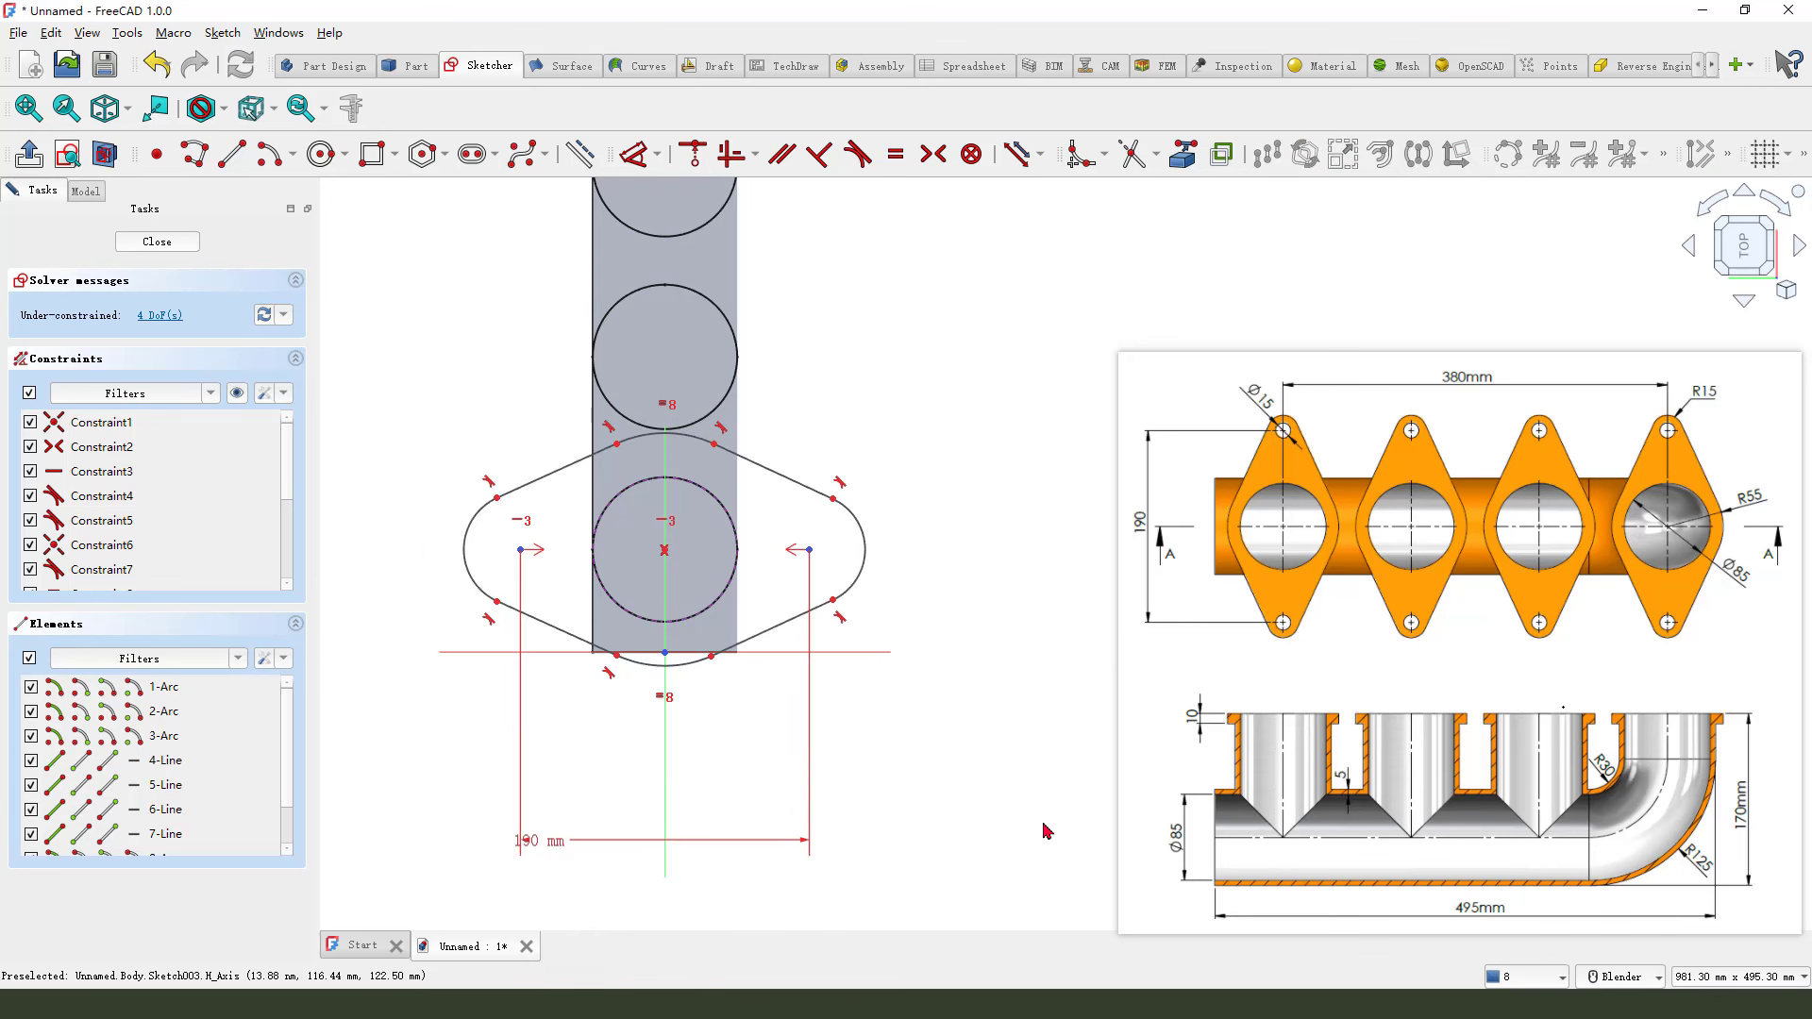
Constrain the radius of the flange's right end arc to 15 mm.
{"action": "left_click", "coordinate": [864, 543]}
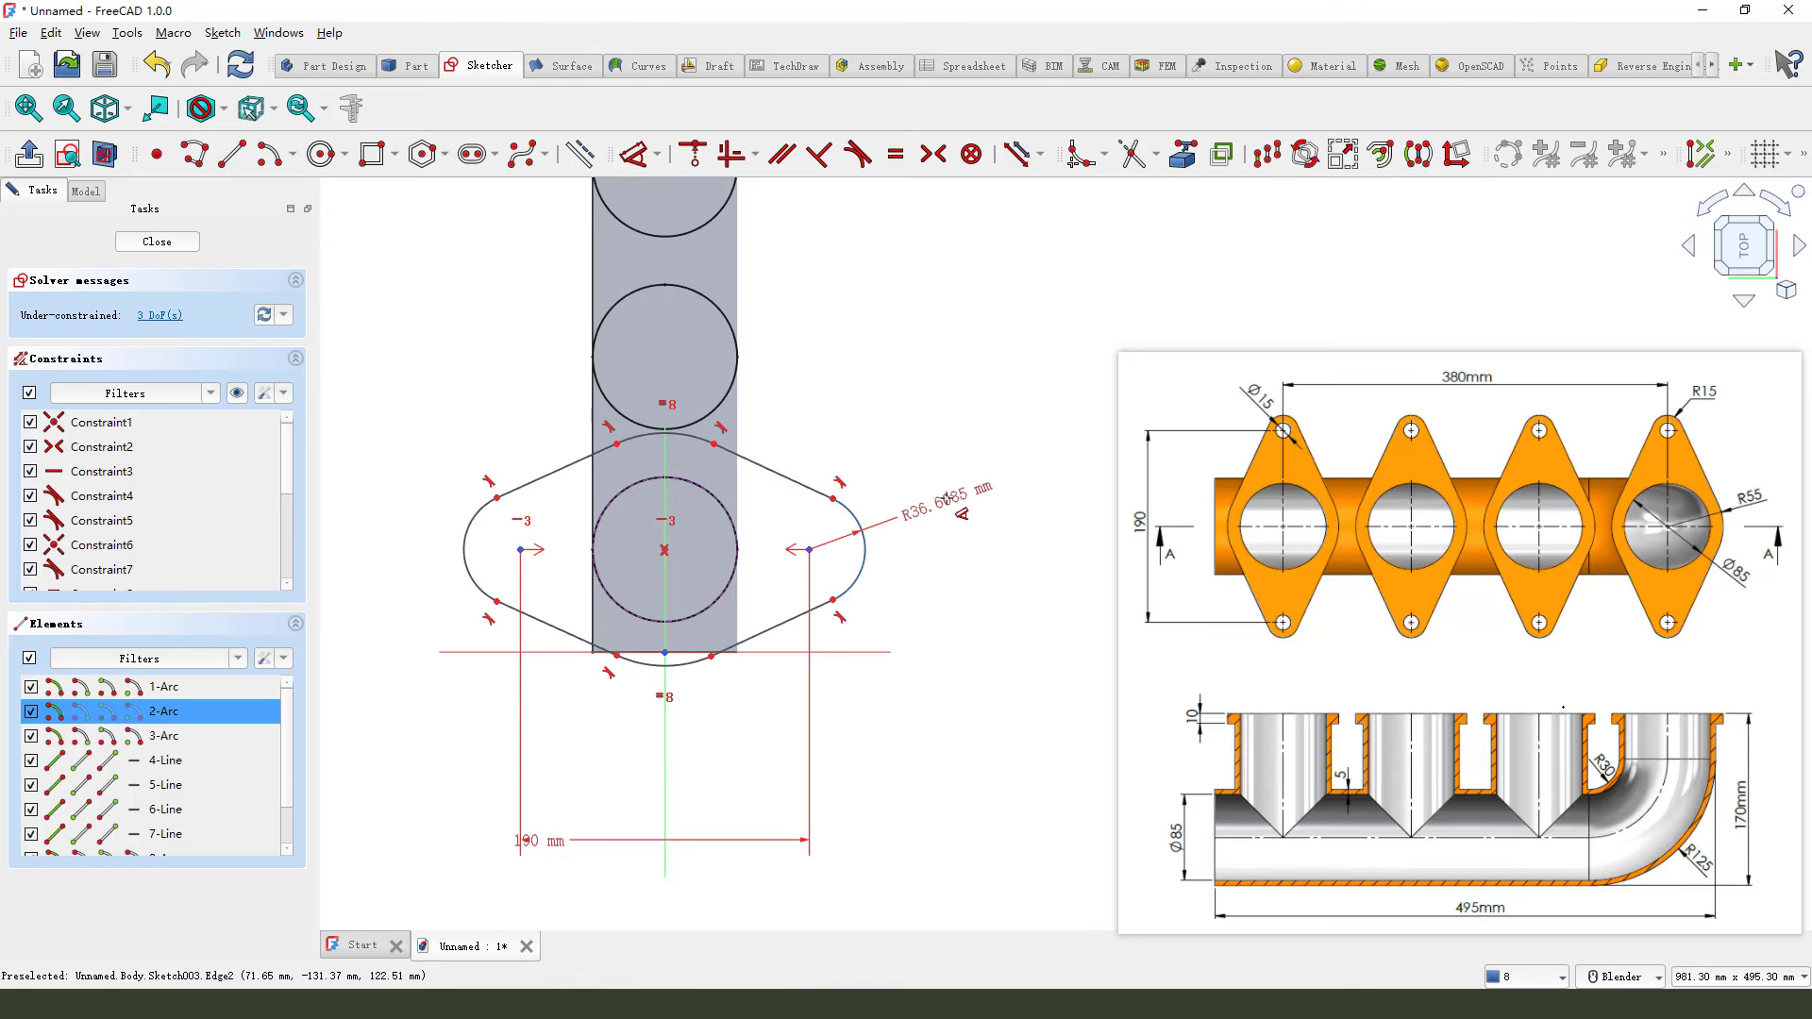
{"action": "left_click", "coordinate": [961, 518]}
{"action": "type", "text": "15"}
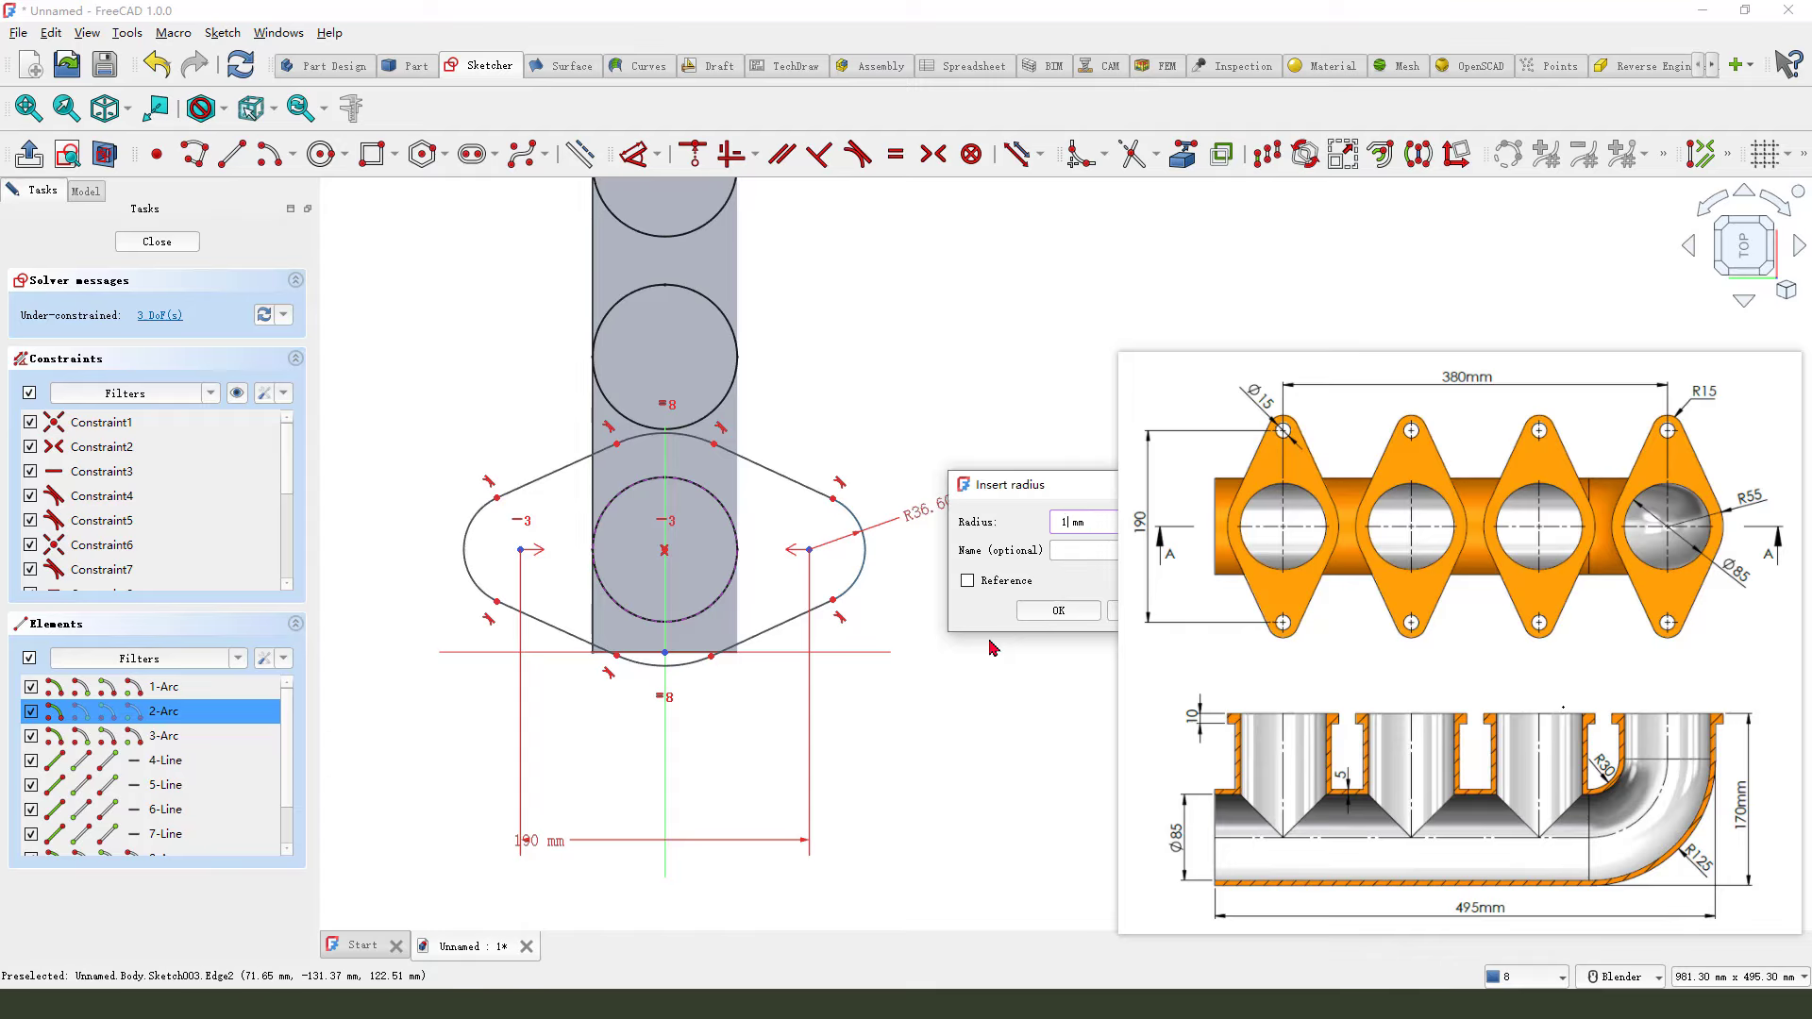
{"action": "key", "text": "Return"}
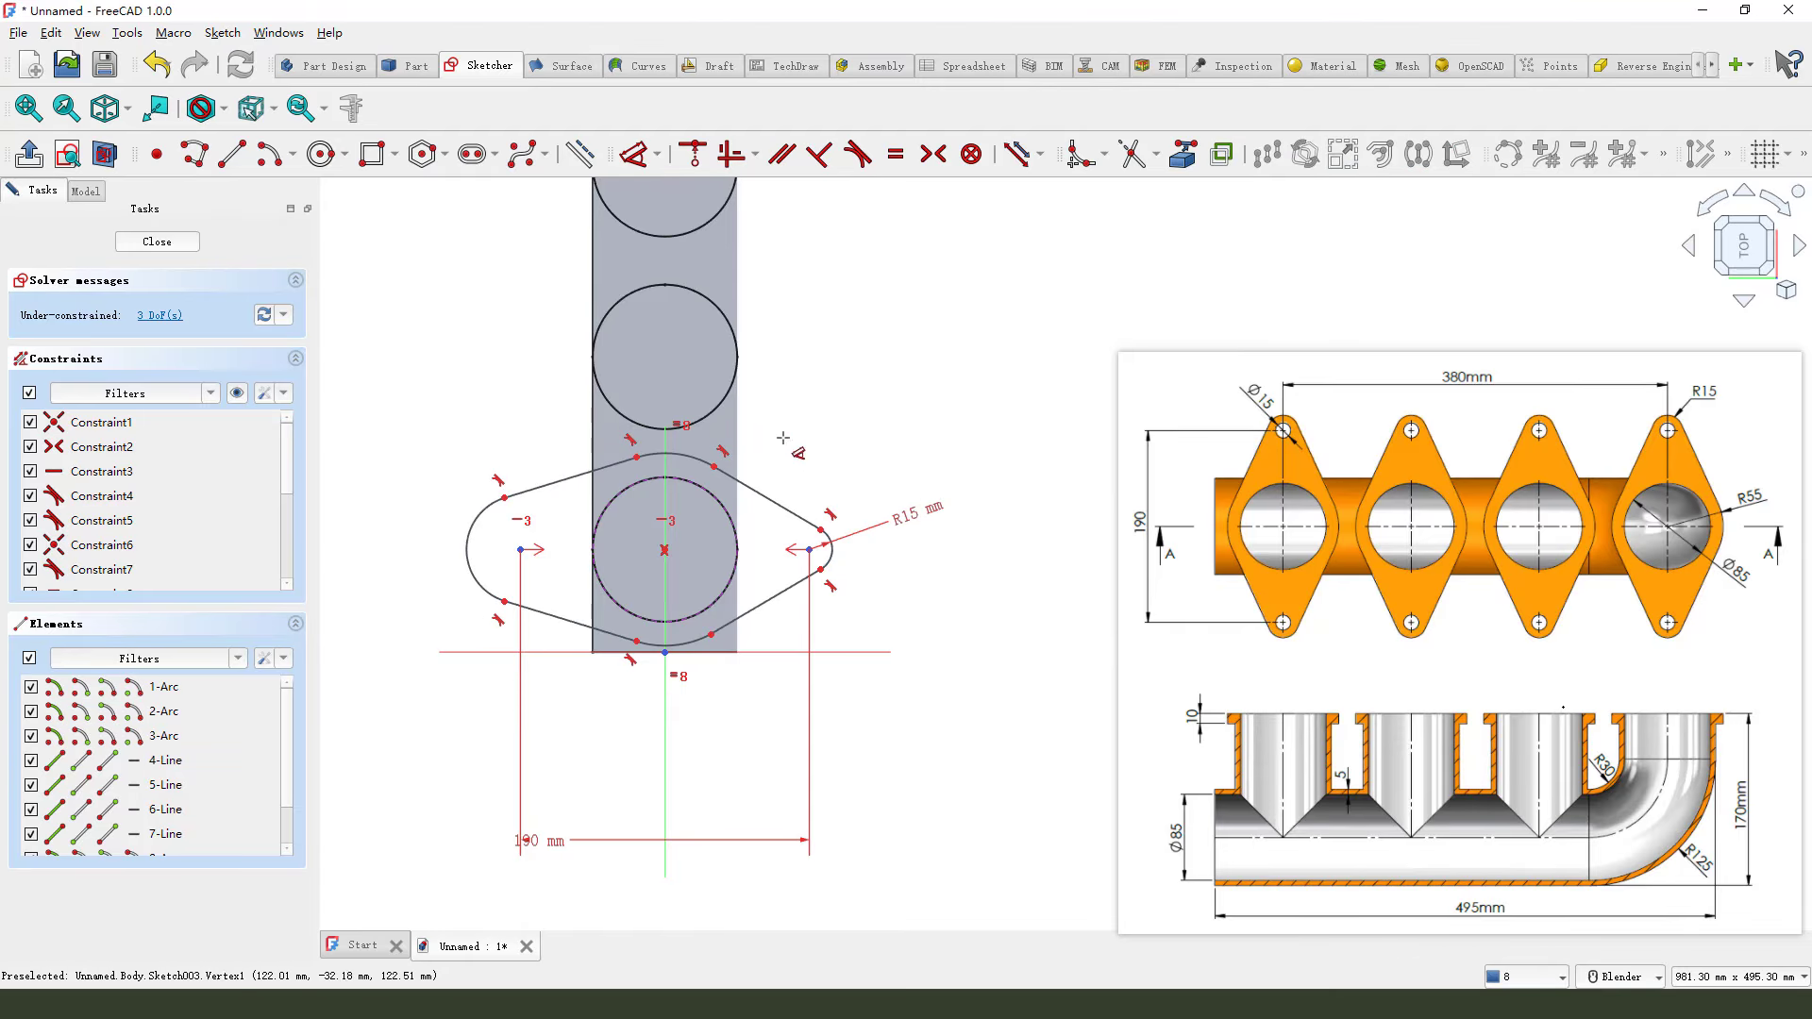
Make the flange's left and right end arcs equal in radius.
{"action": "scroll", "coordinate": [734, 466], "scroll_direction": "up", "scroll_amount": 2}
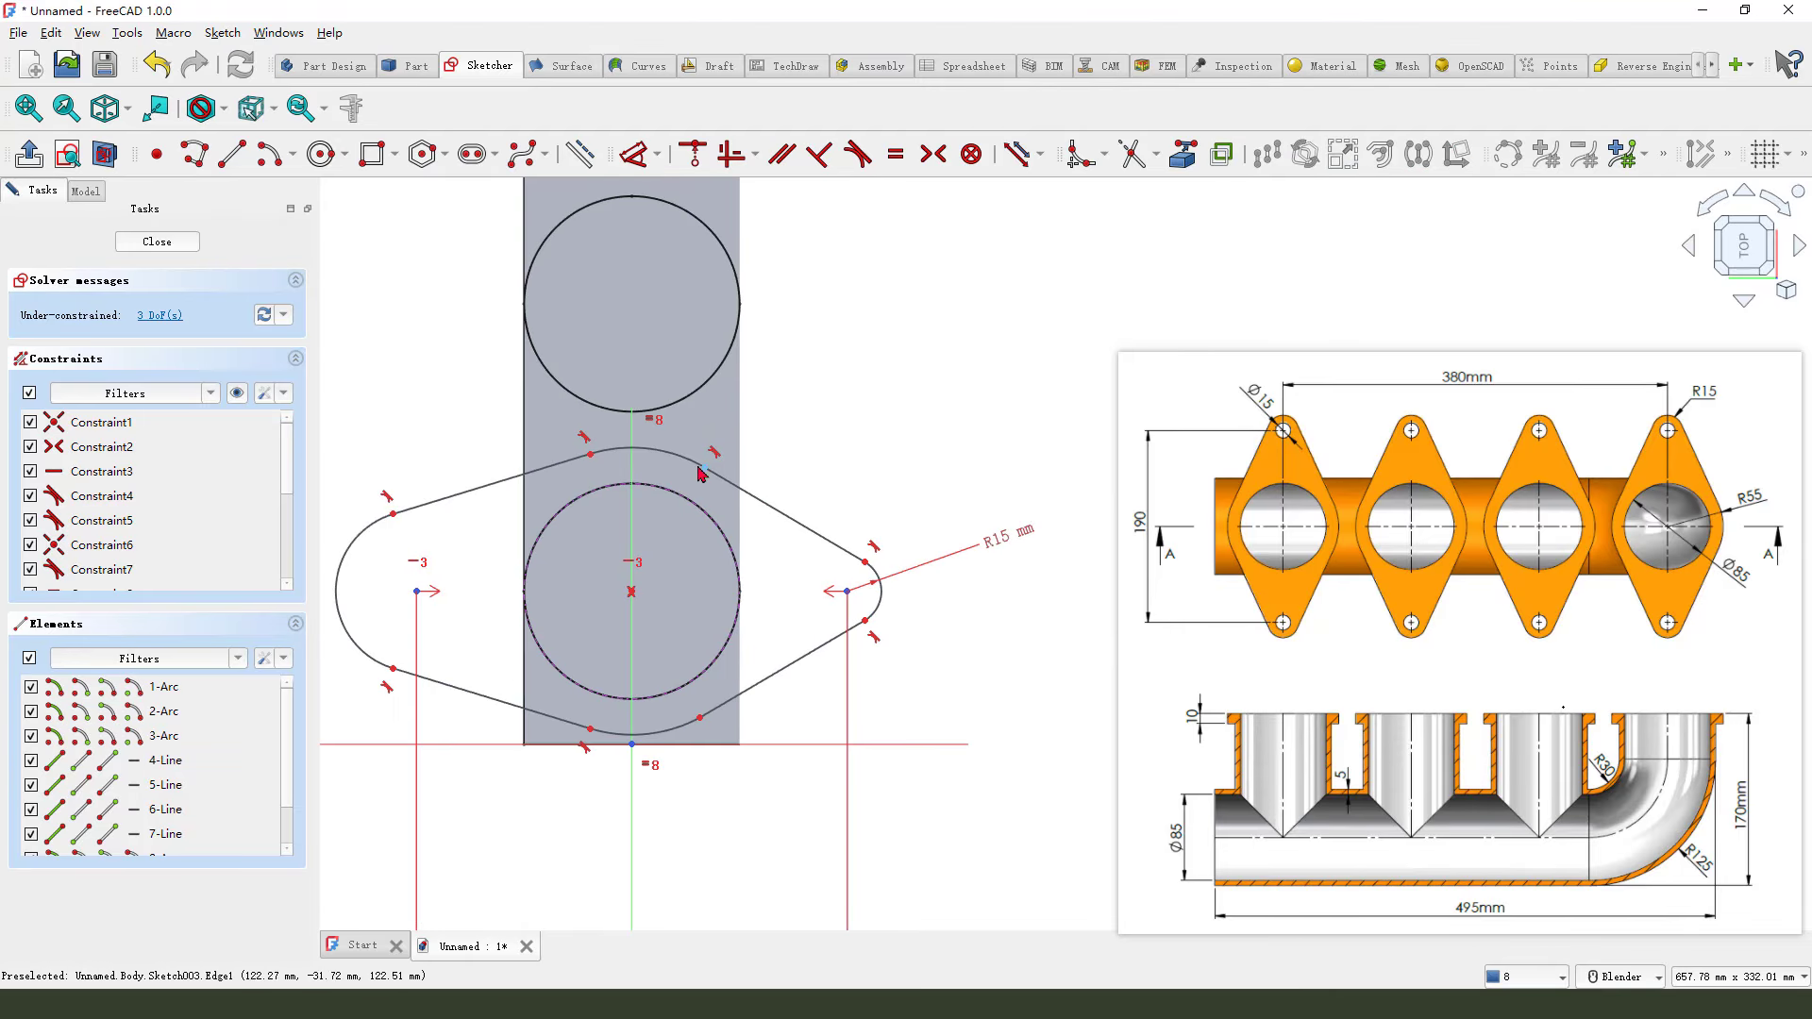
{"action": "left_click_drag", "start_coordinate": [685, 462], "coordinate": [685, 457]}
{"action": "scroll", "coordinate": [837, 467], "scroll_direction": "down", "scroll_amount": 1}
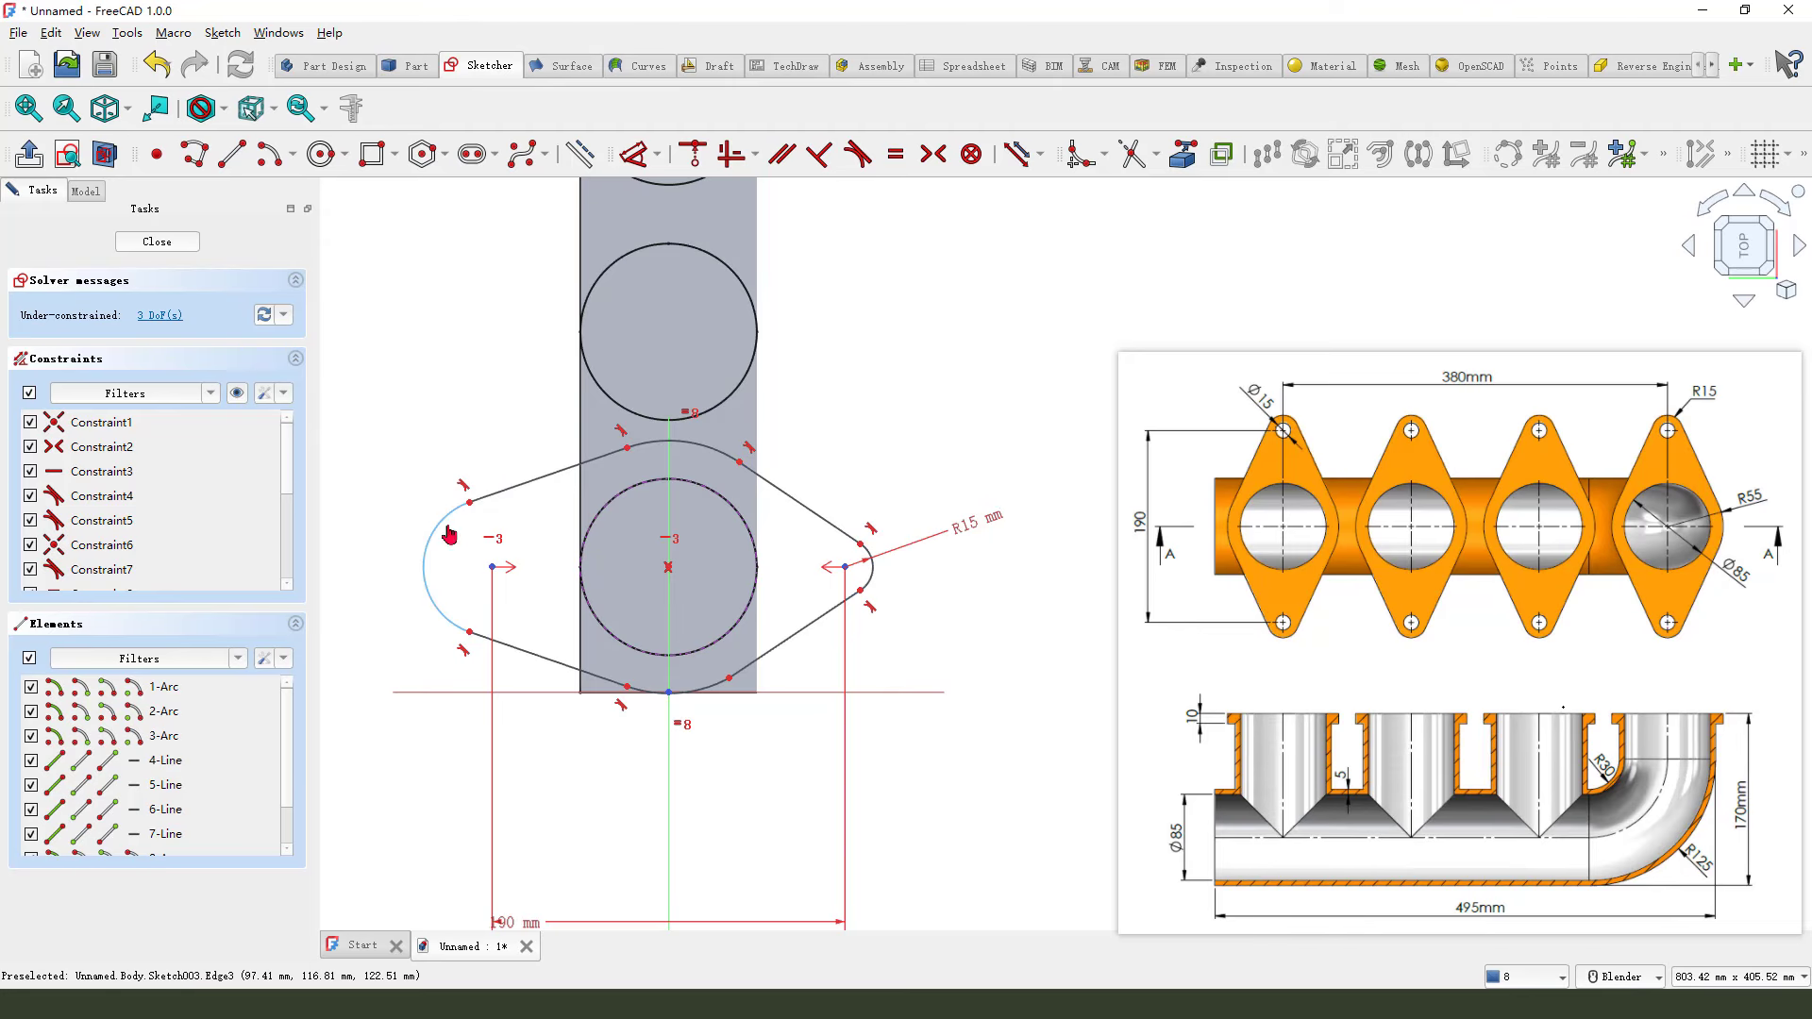
{"action": "scroll", "coordinate": [875, 569], "scroll_direction": "up", "scroll_amount": 2}
{"action": "left_click", "coordinate": [876, 569]}
{"action": "scroll", "coordinate": [876, 569], "scroll_direction": "down", "scroll_amount": 2}
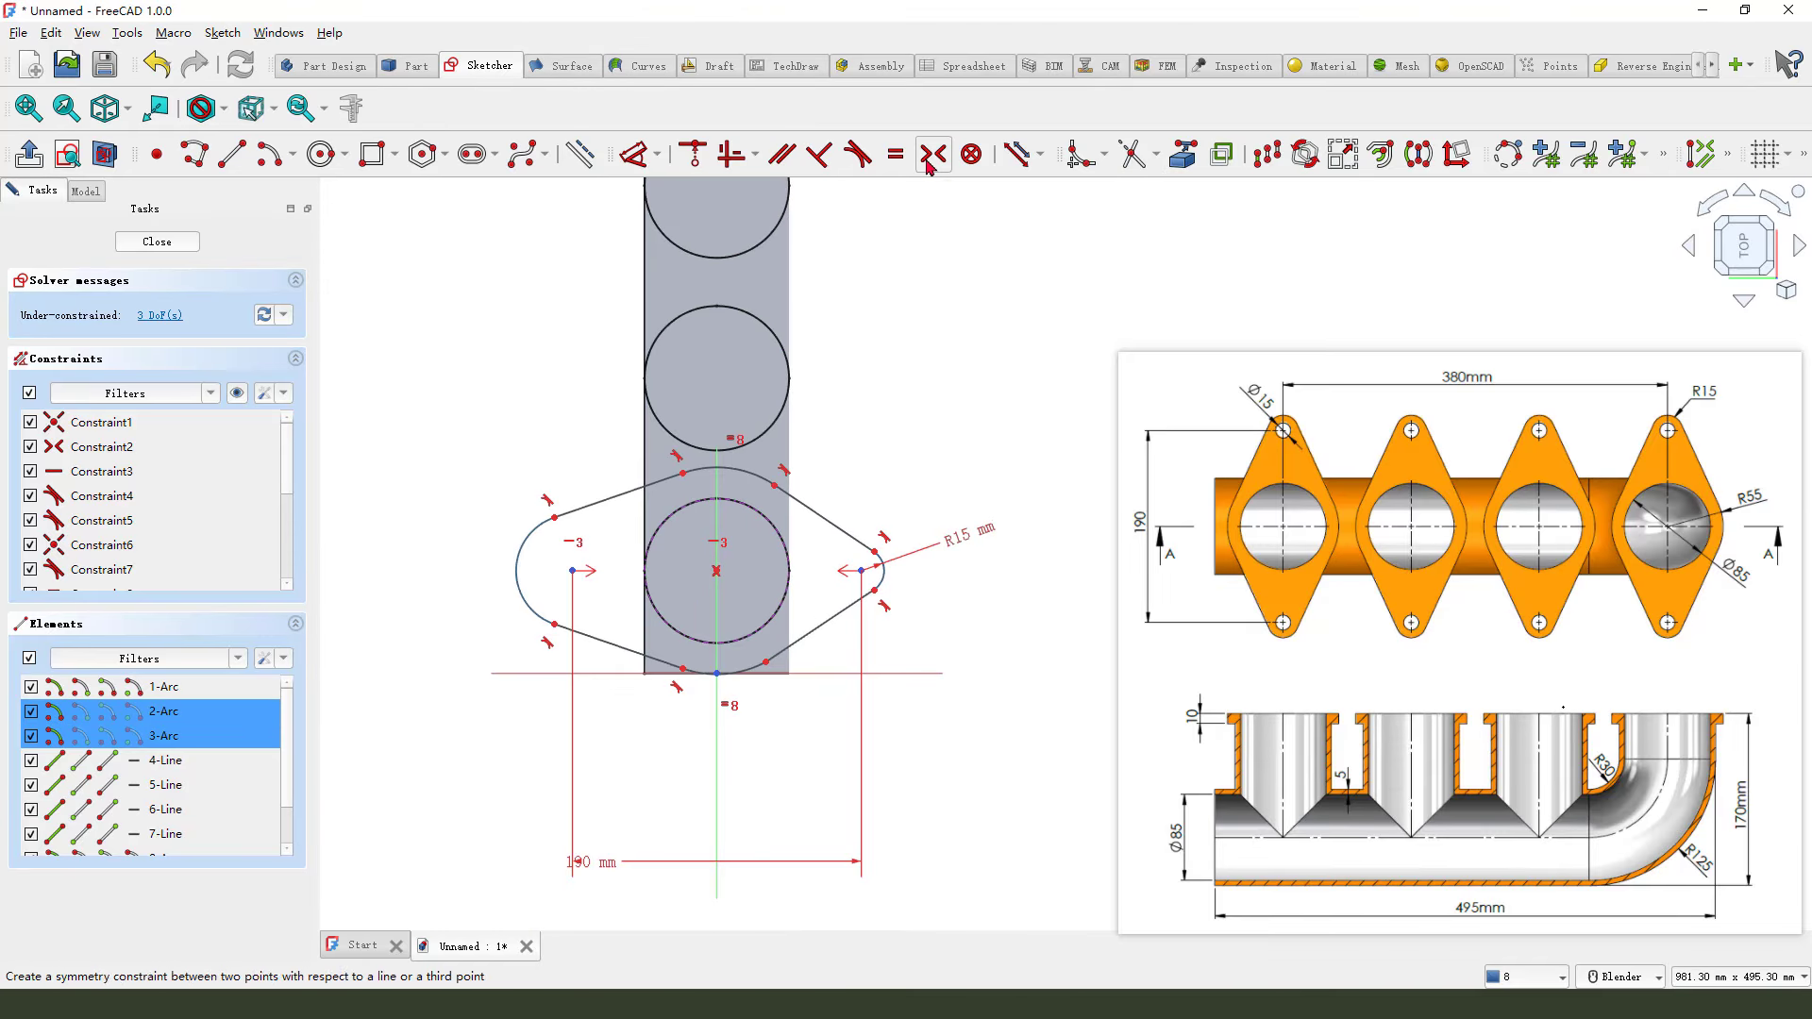
{"action": "left_click", "coordinate": [894, 154]}
{"action": "scroll", "coordinate": [941, 420], "scroll_direction": "up", "scroll_amount": 1}
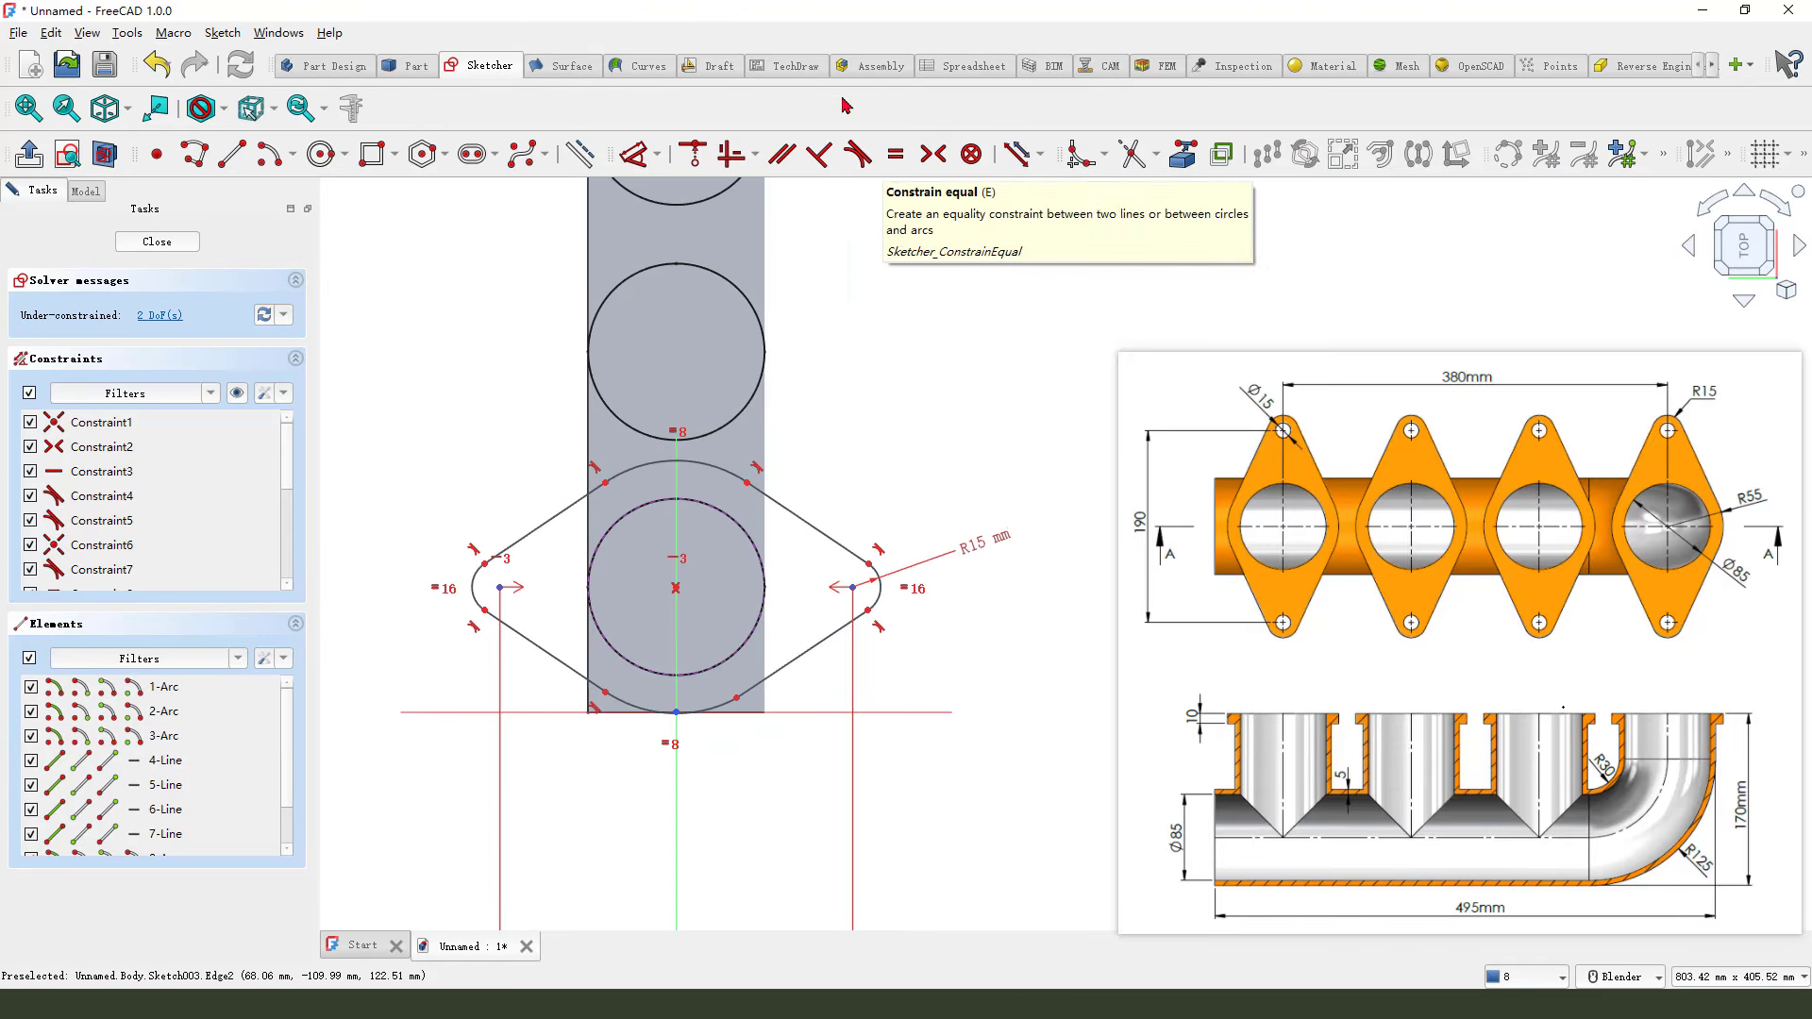
Constrain the radius of the flange's upper centre arc to 55 mm.
{"action": "left_click", "coordinate": [633, 154]}
{"action": "left_click", "coordinate": [750, 462]}
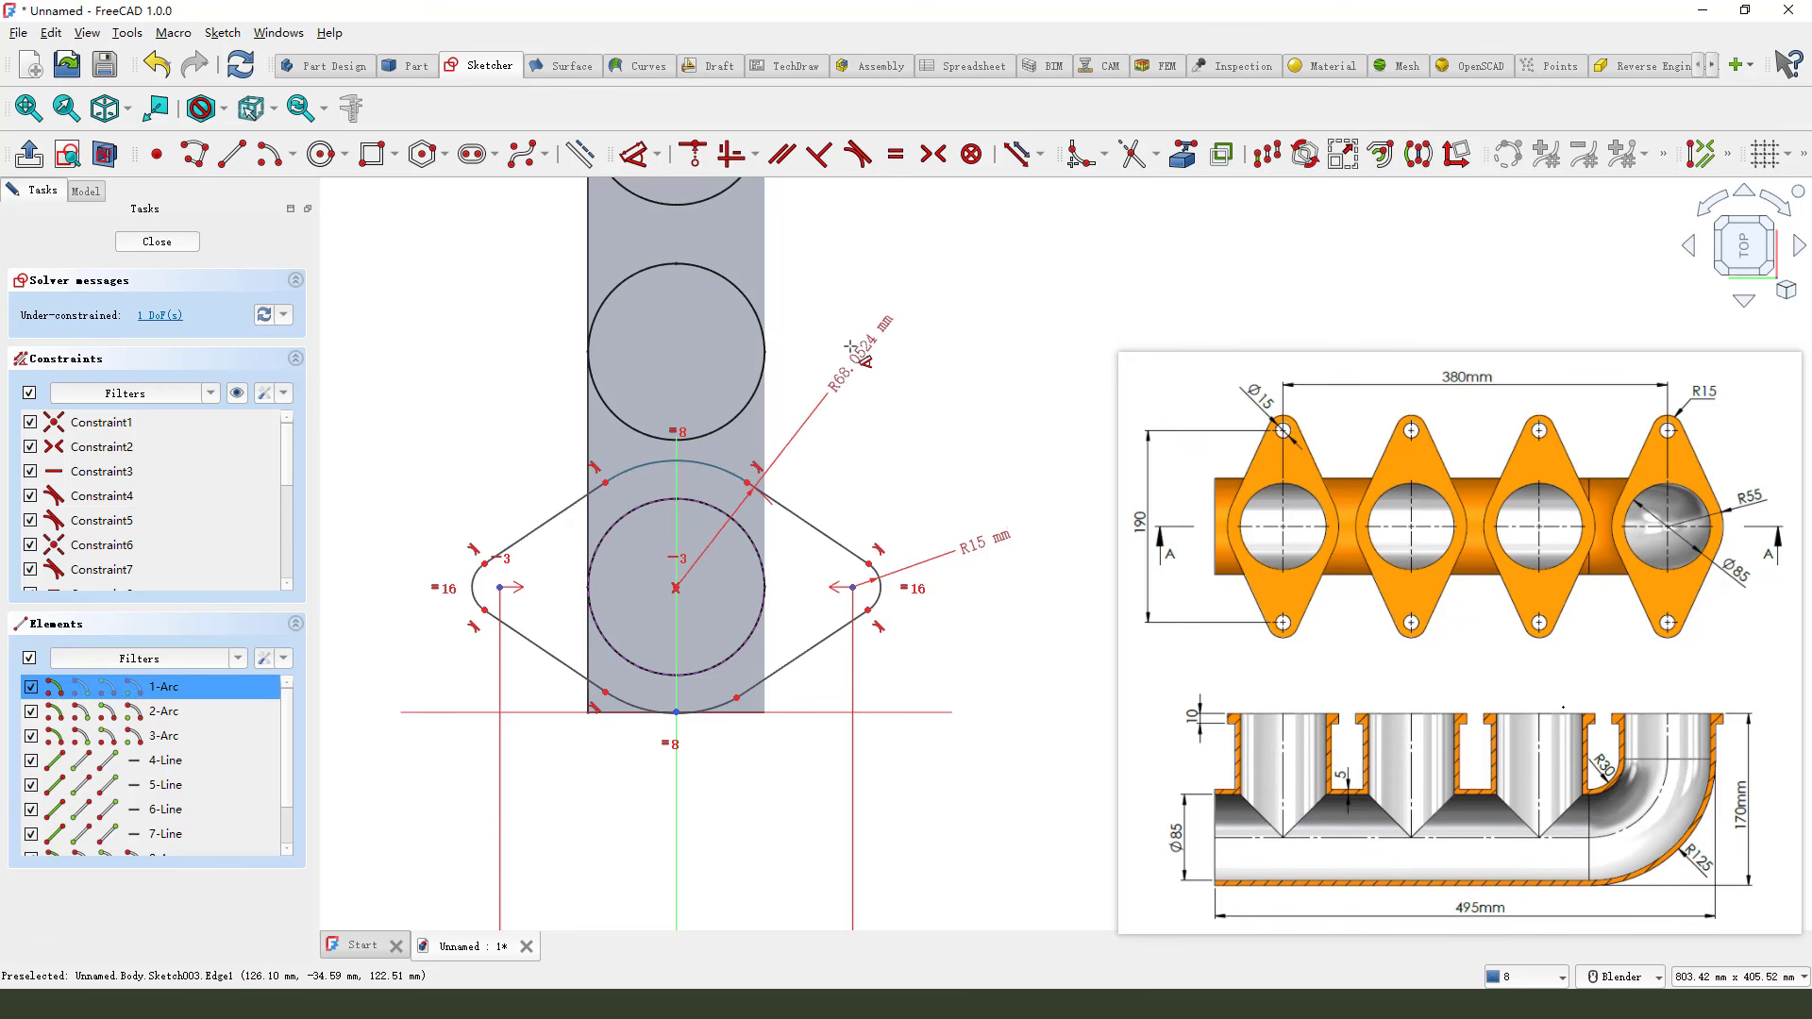
{"action": "left_click", "coordinate": [854, 363]}
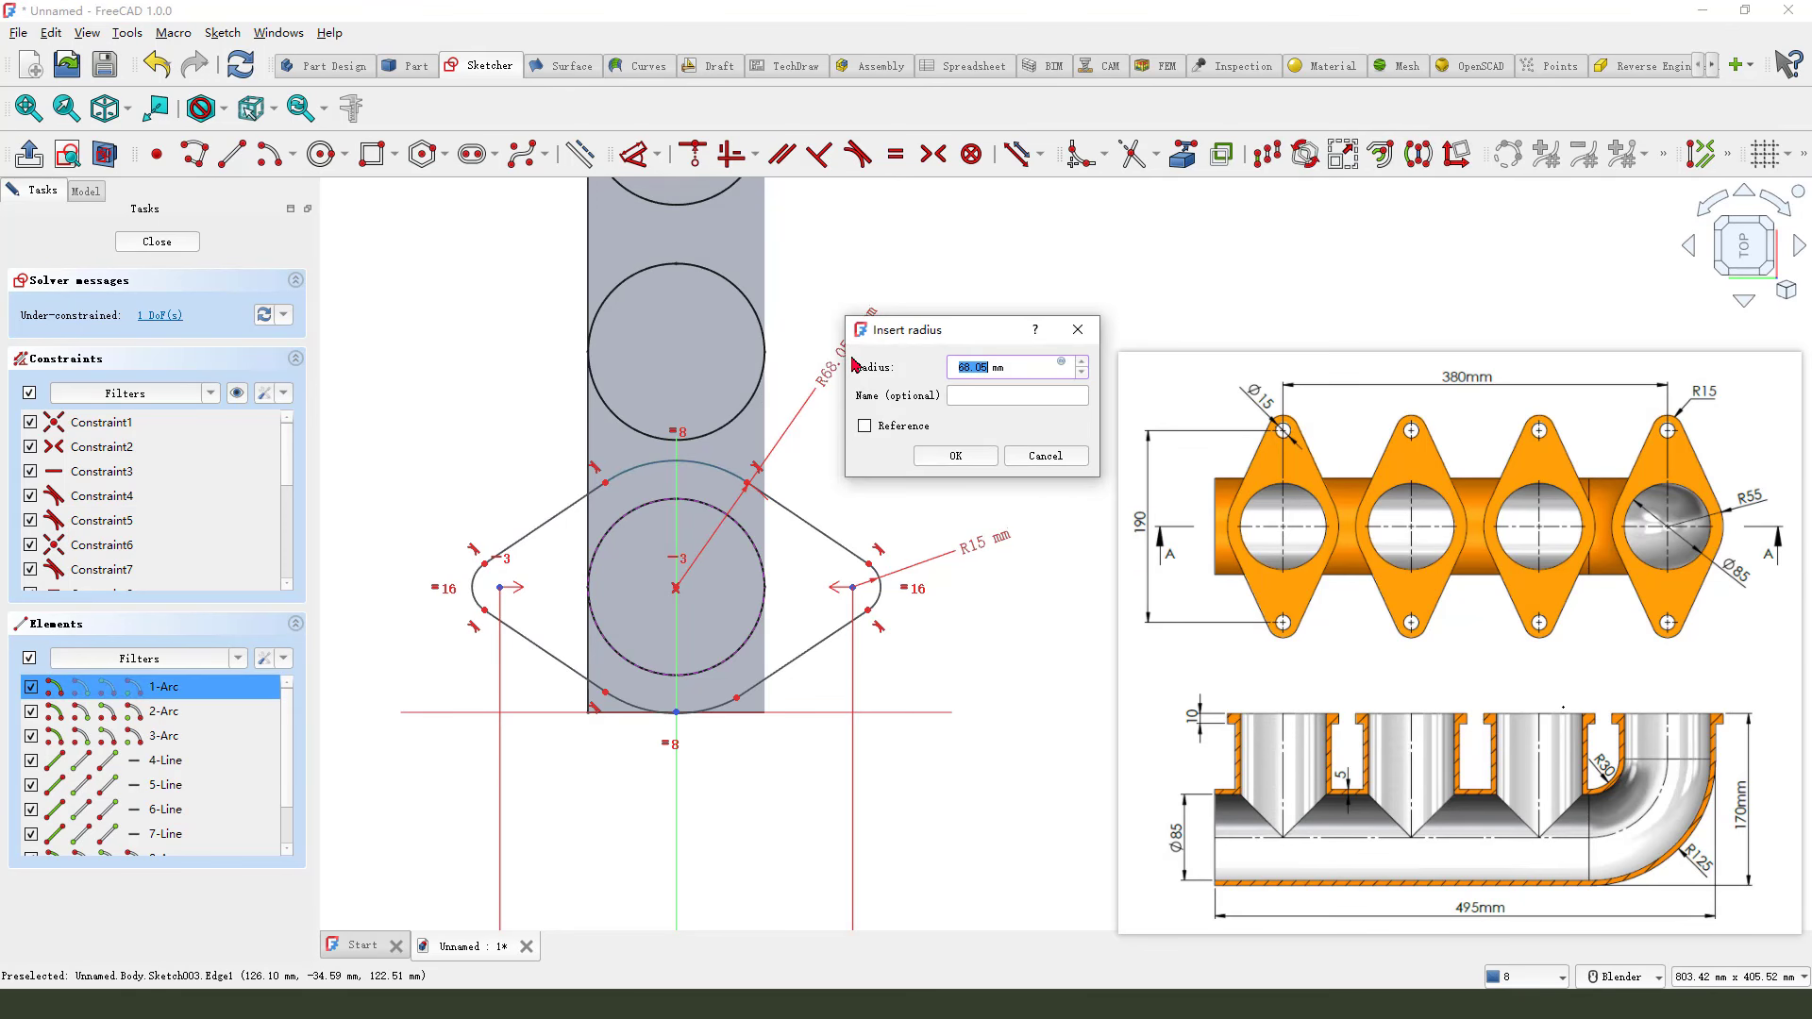
{"action": "key", "text": "Return"}
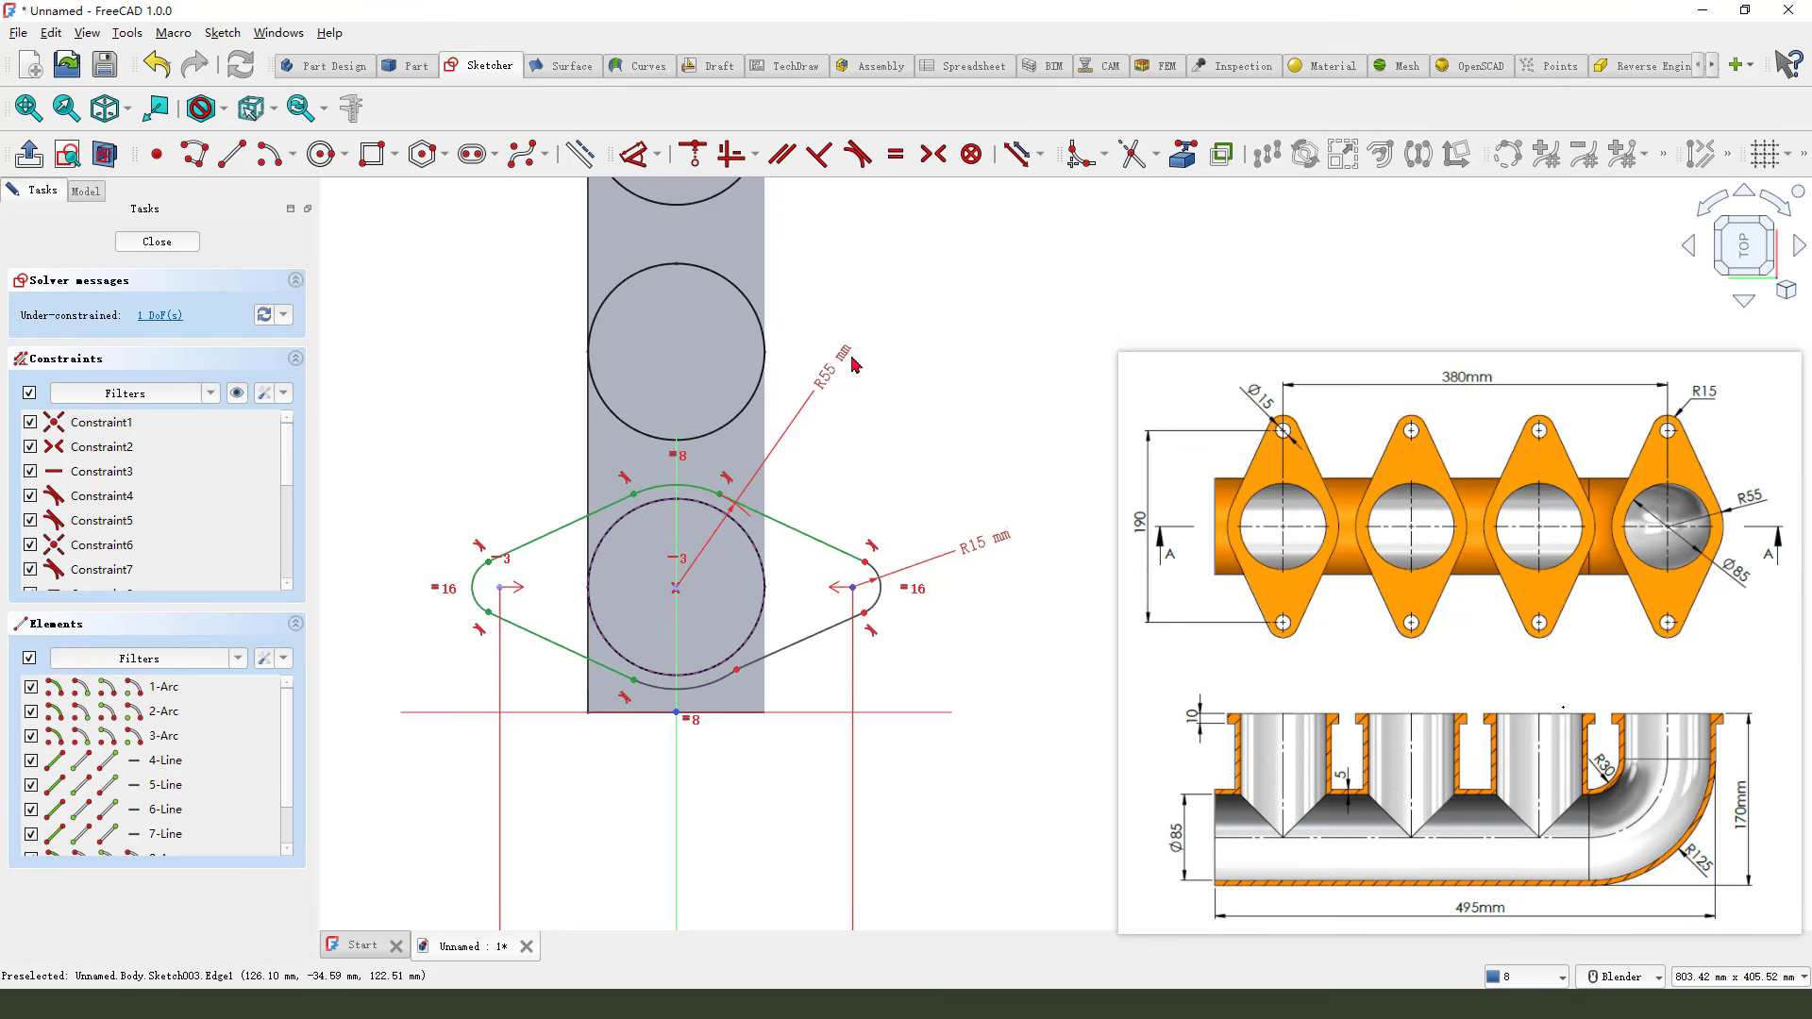
{"action": "right_click", "coordinate": [964, 412]}
Make the flange's lower right outline line tangent to the lower centre arc.
{"action": "left_click", "coordinate": [778, 652]}
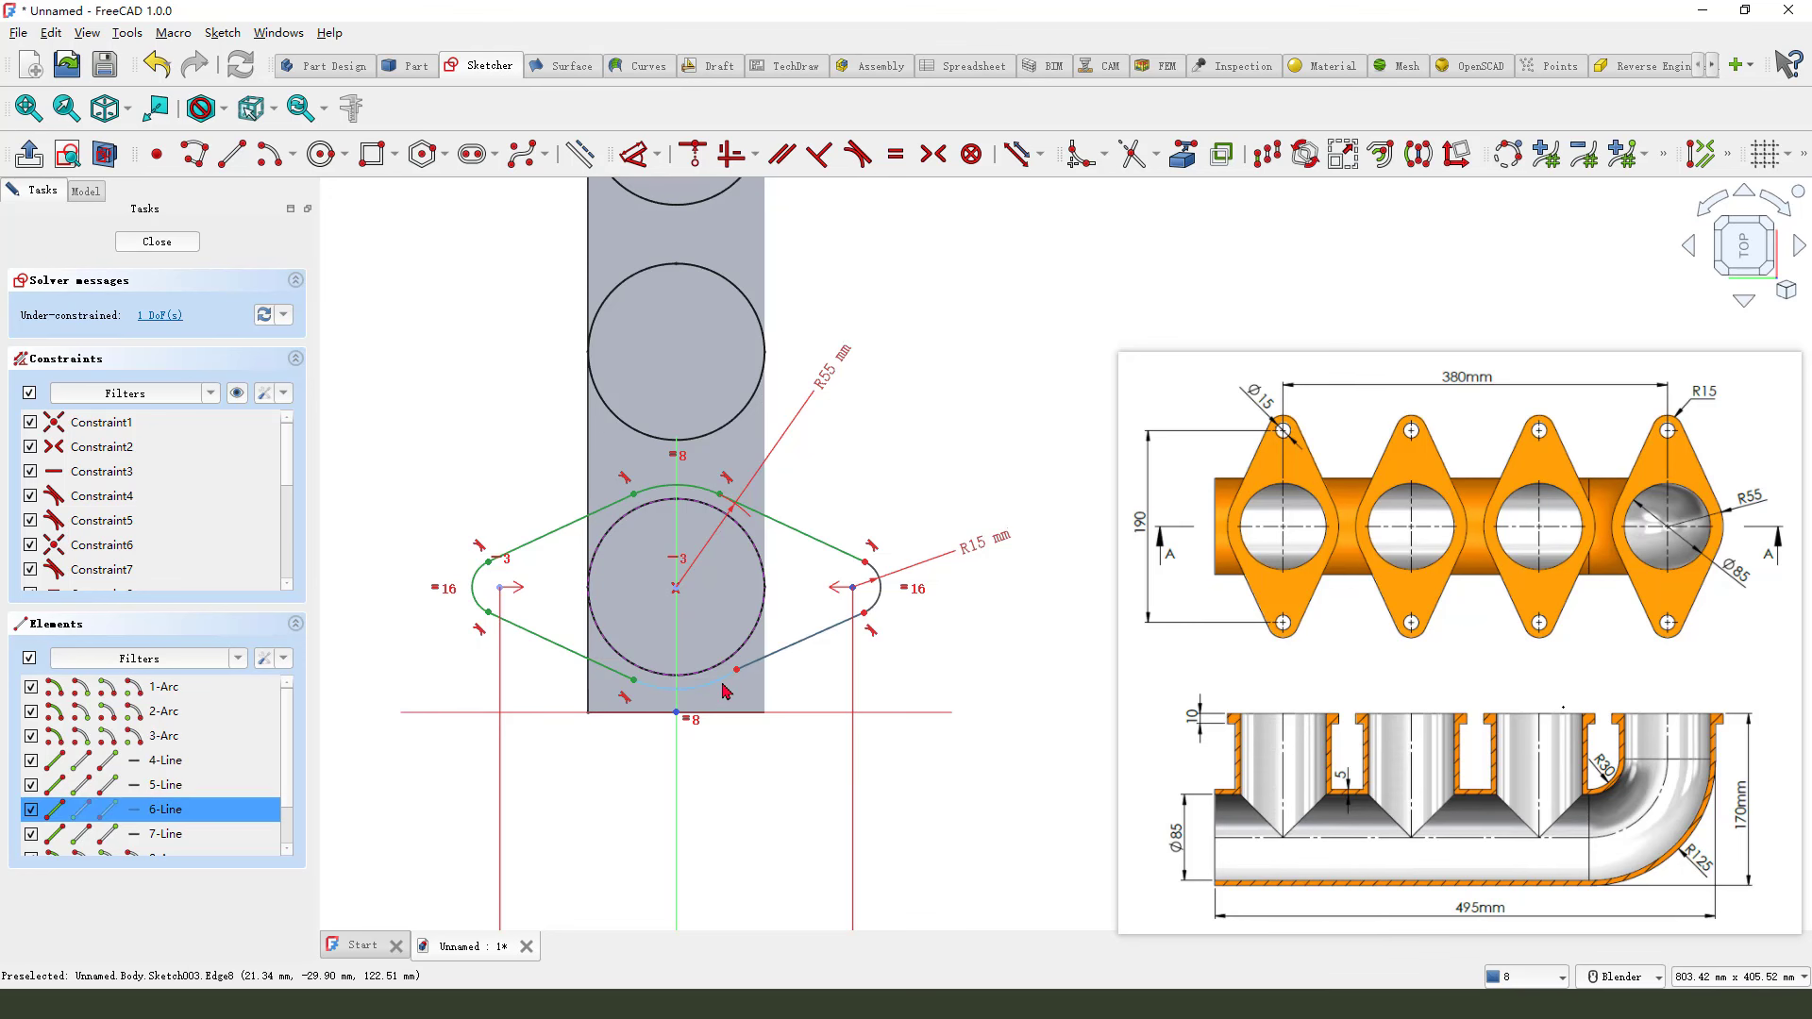
{"action": "left_click", "coordinate": [721, 680]}
{"action": "key", "text": "e"}
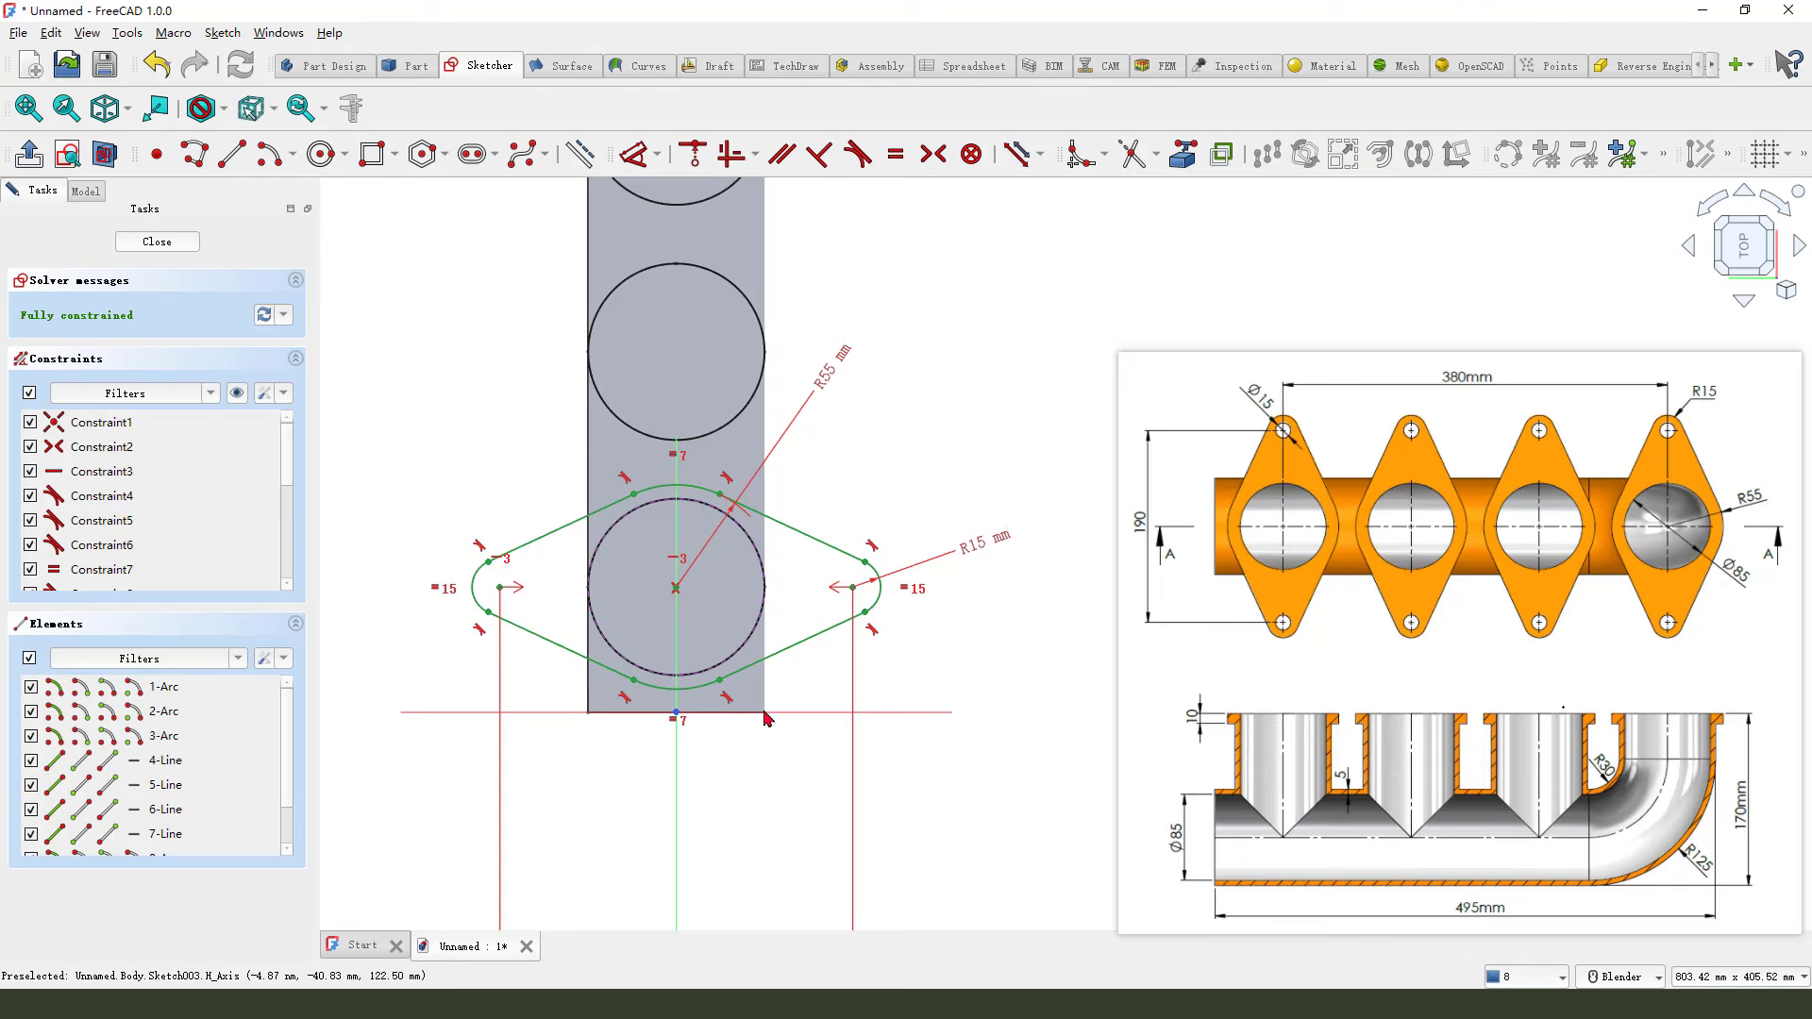
Draw a bolt-hole circle about 24 mm in diameter on the centre of each of the flange's two end arcs.
{"action": "left_click", "coordinate": [320, 153]}
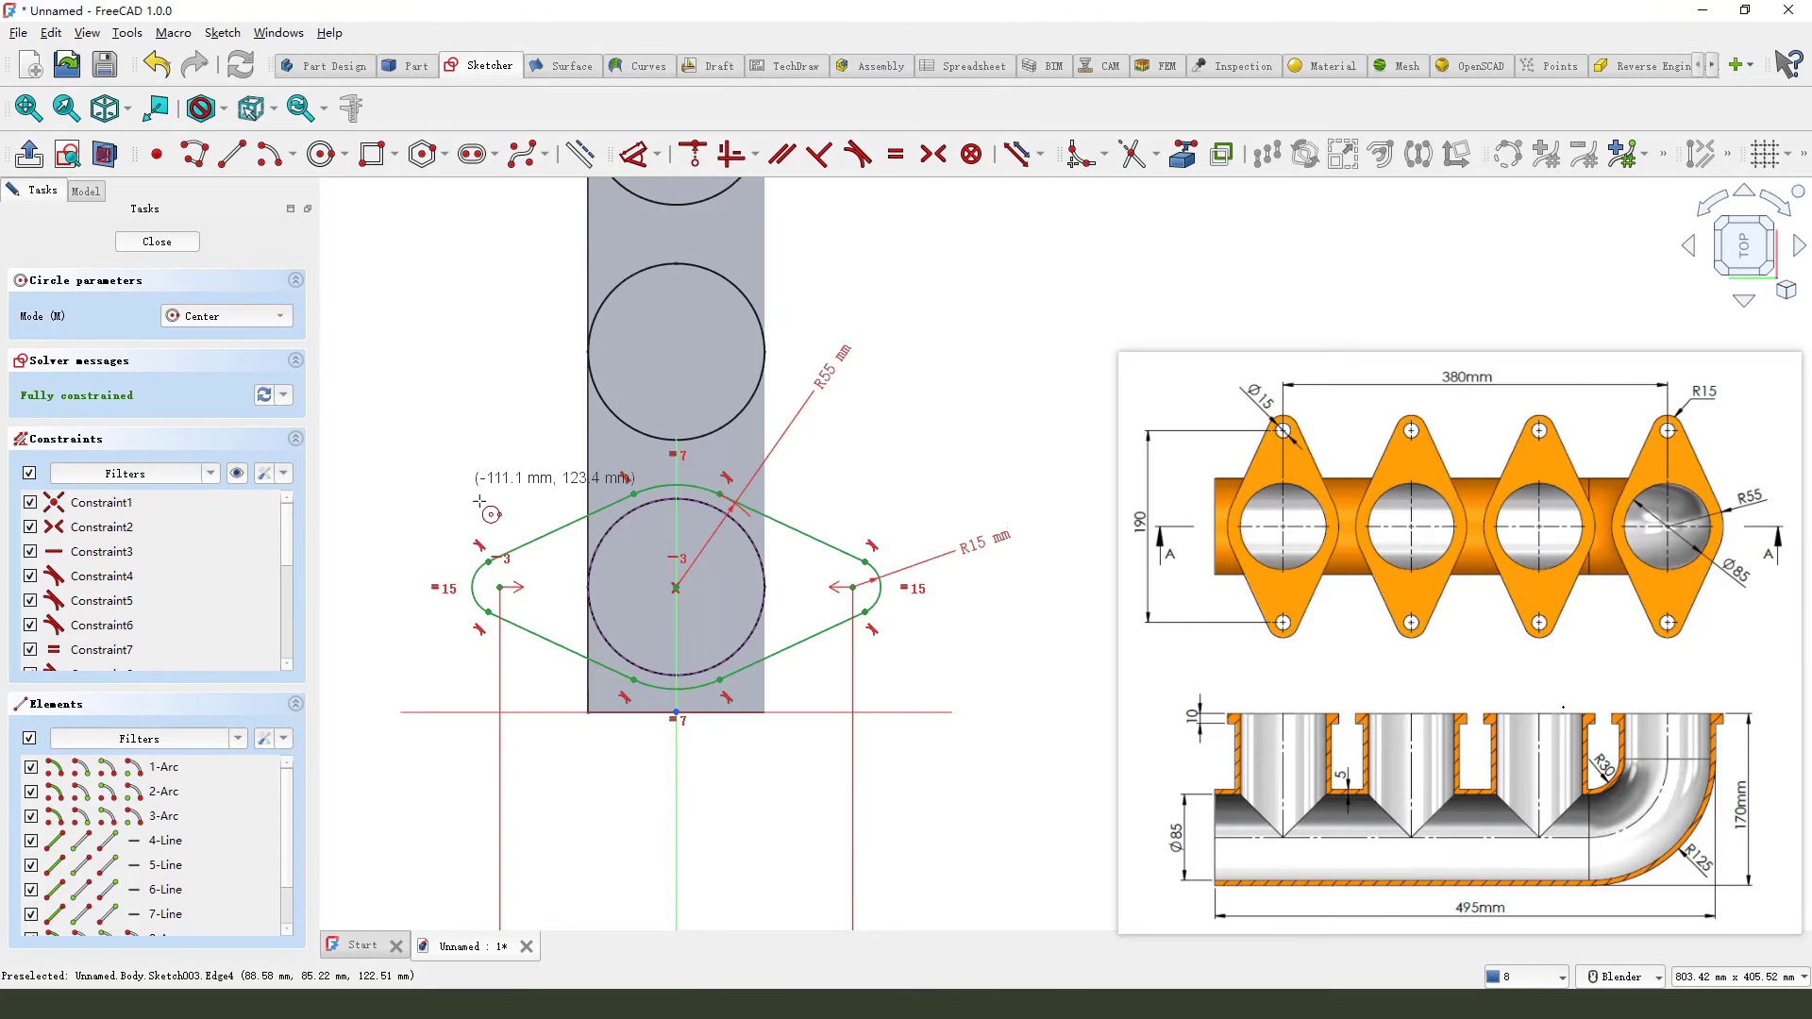
{"action": "scroll", "coordinate": [500, 587], "scroll_direction": "up", "scroll_amount": 1}
{"action": "left_click", "coordinate": [500, 587]}
{"action": "left_click", "coordinate": [514, 601]}
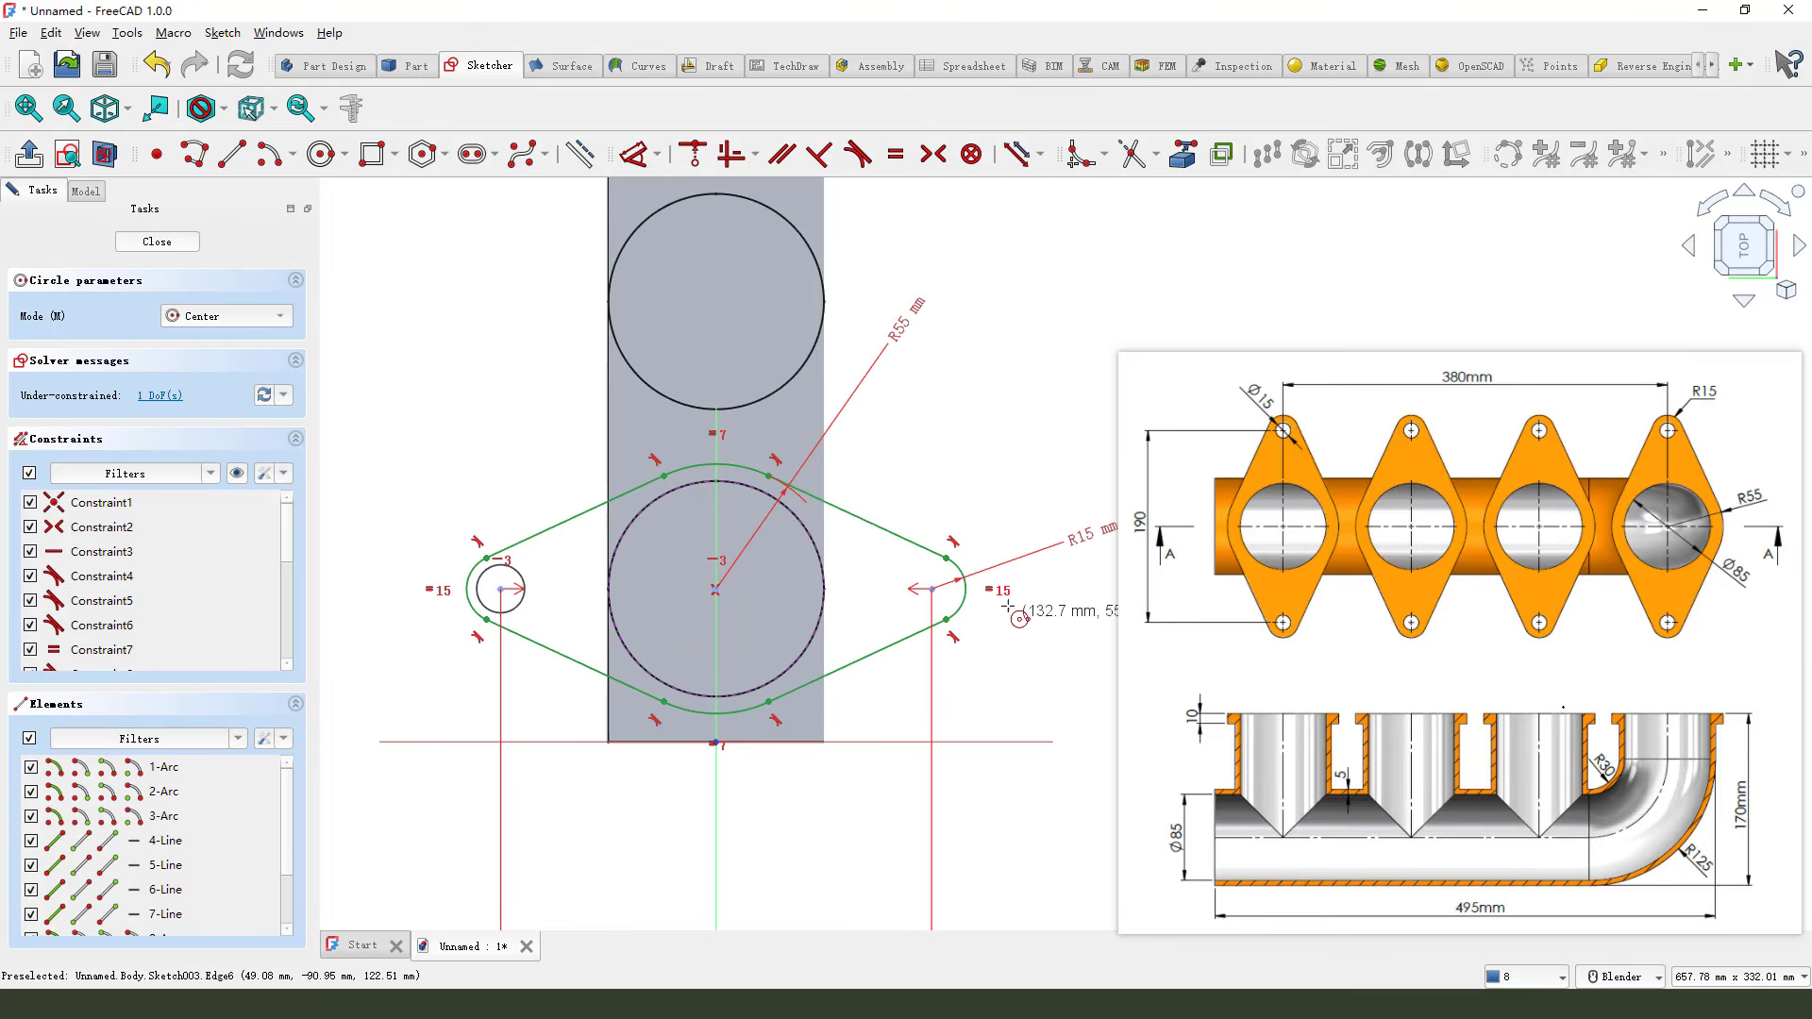
{"action": "left_click", "coordinate": [933, 589]}
{"action": "left_click", "coordinate": [914, 609]}
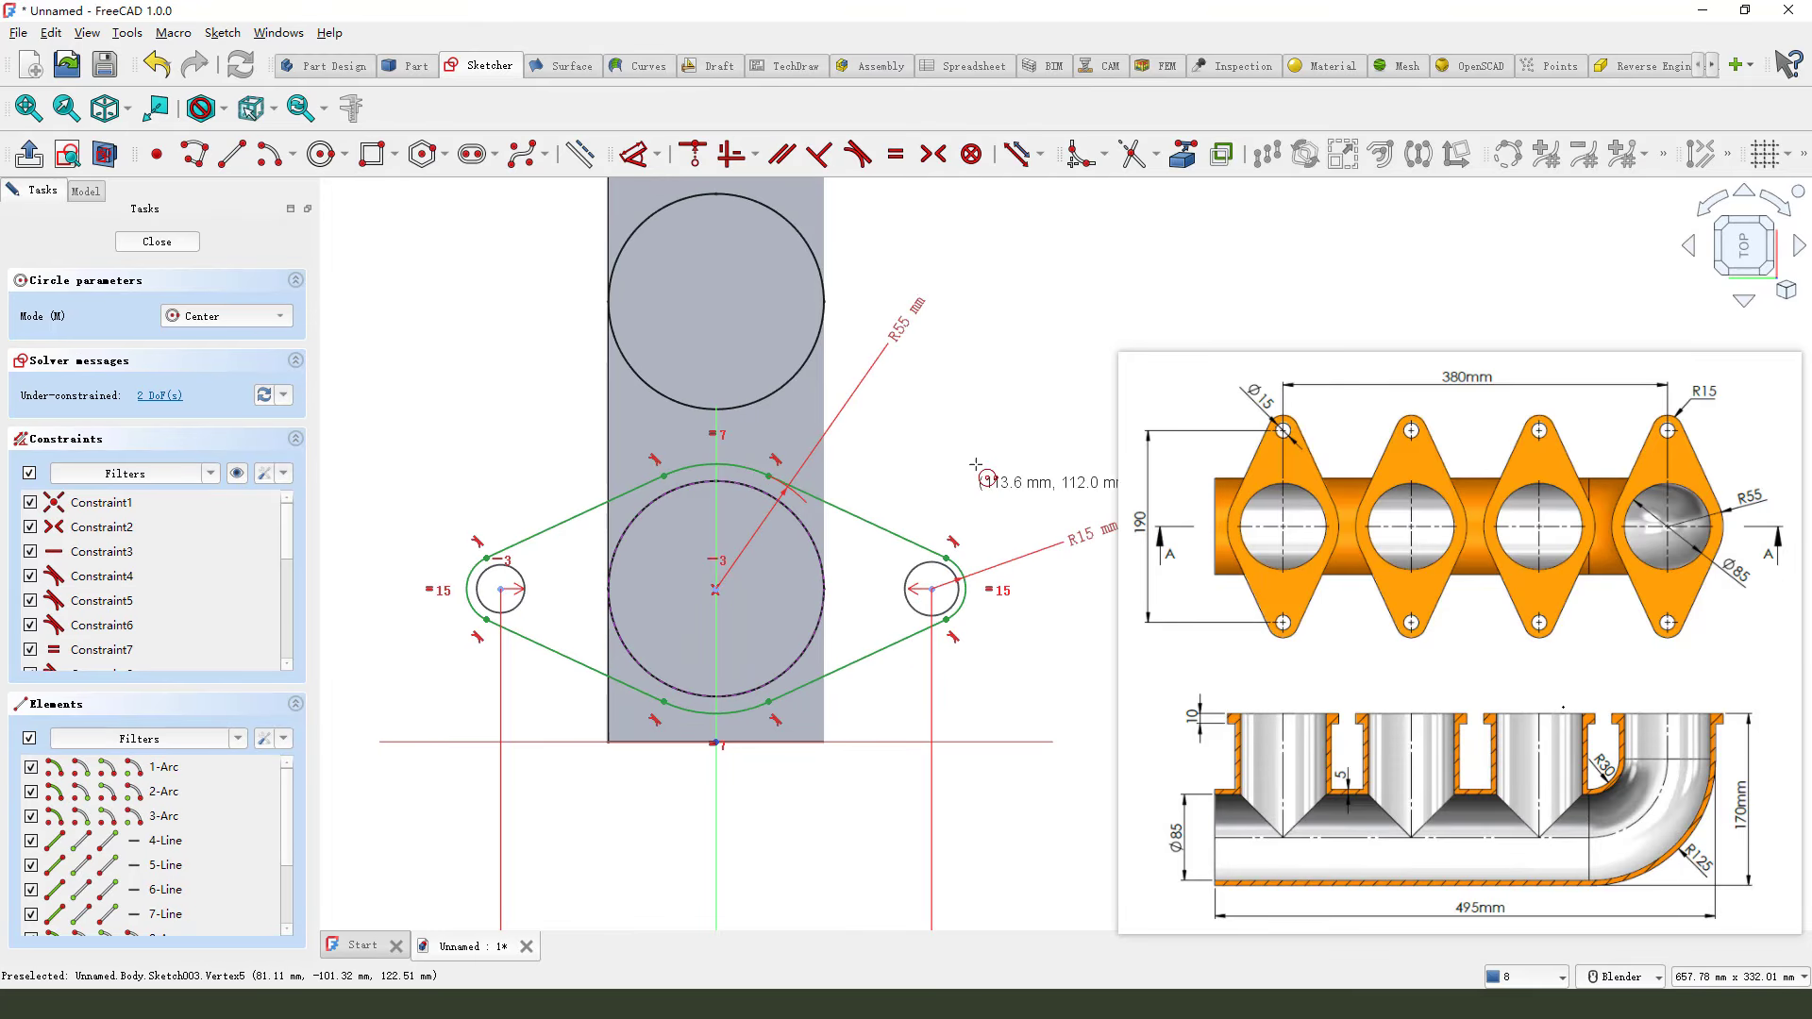
{"action": "right_click", "coordinate": [972, 436]}
Make the two bolt-hole circles equal and set their diameter to 15 mm.
{"action": "left_click", "coordinate": [894, 159]}
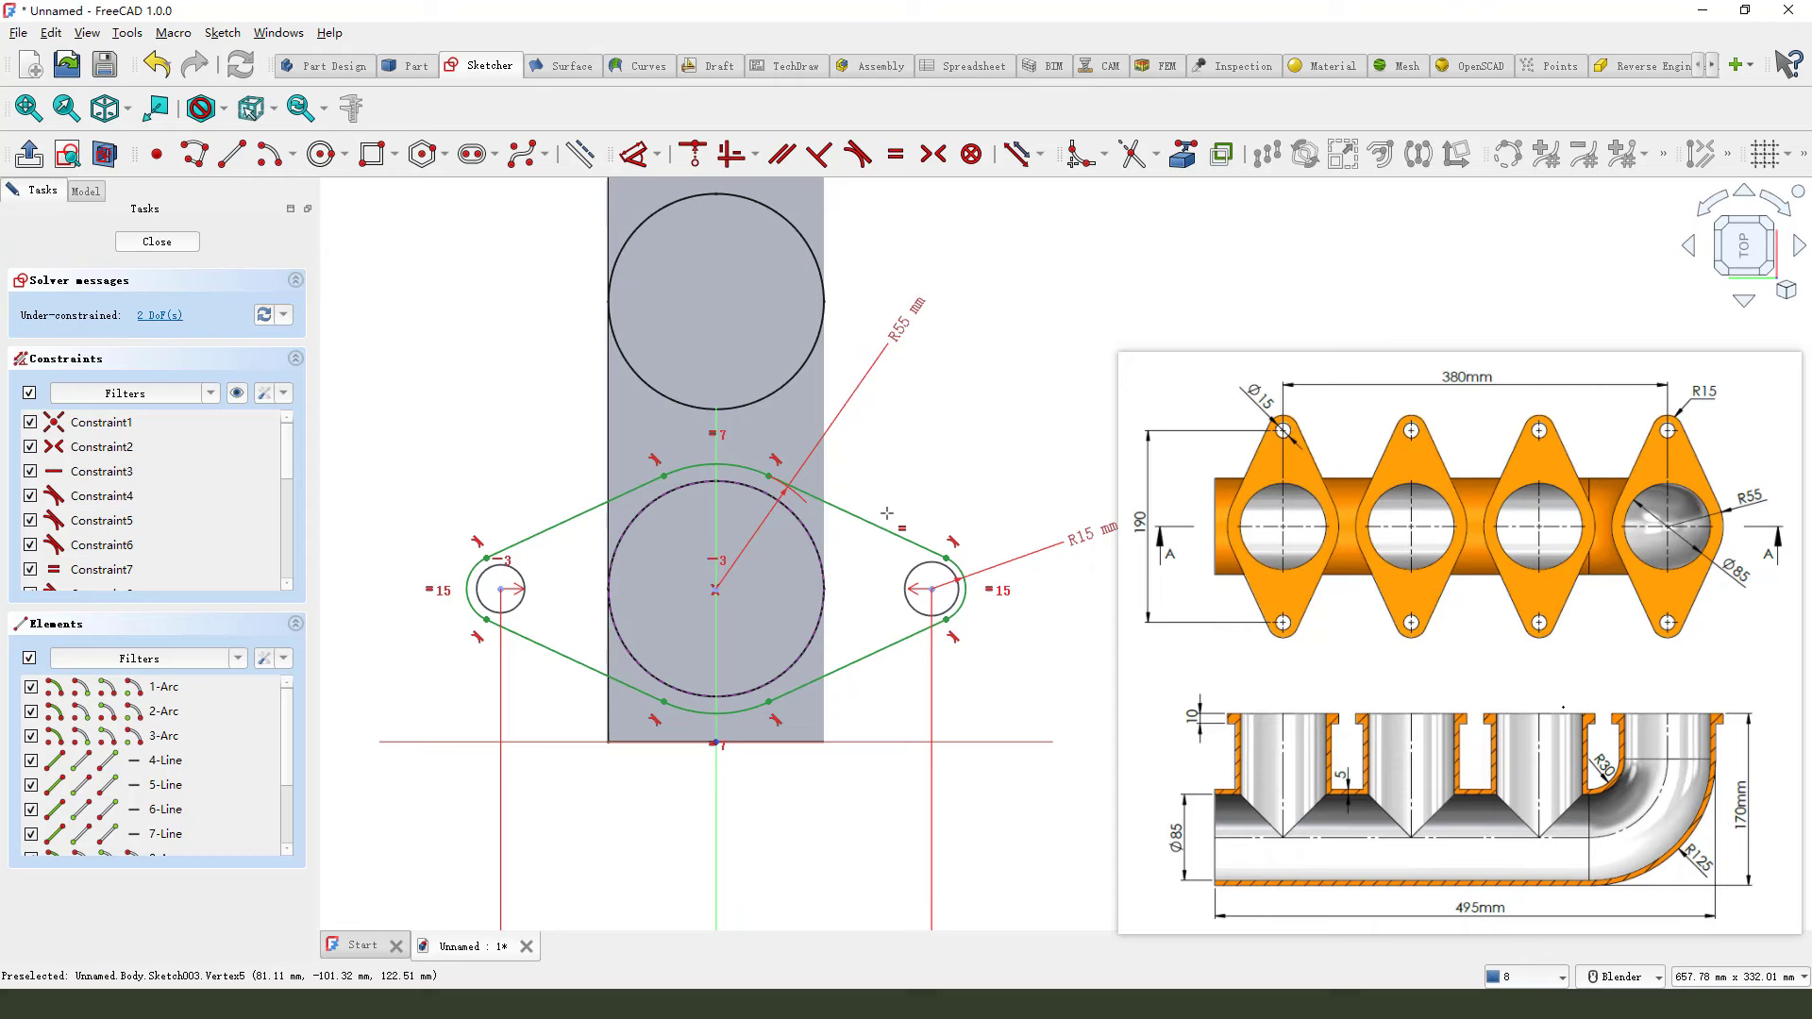
{"action": "left_click", "coordinate": [905, 584]}
{"action": "left_click", "coordinate": [516, 572]}
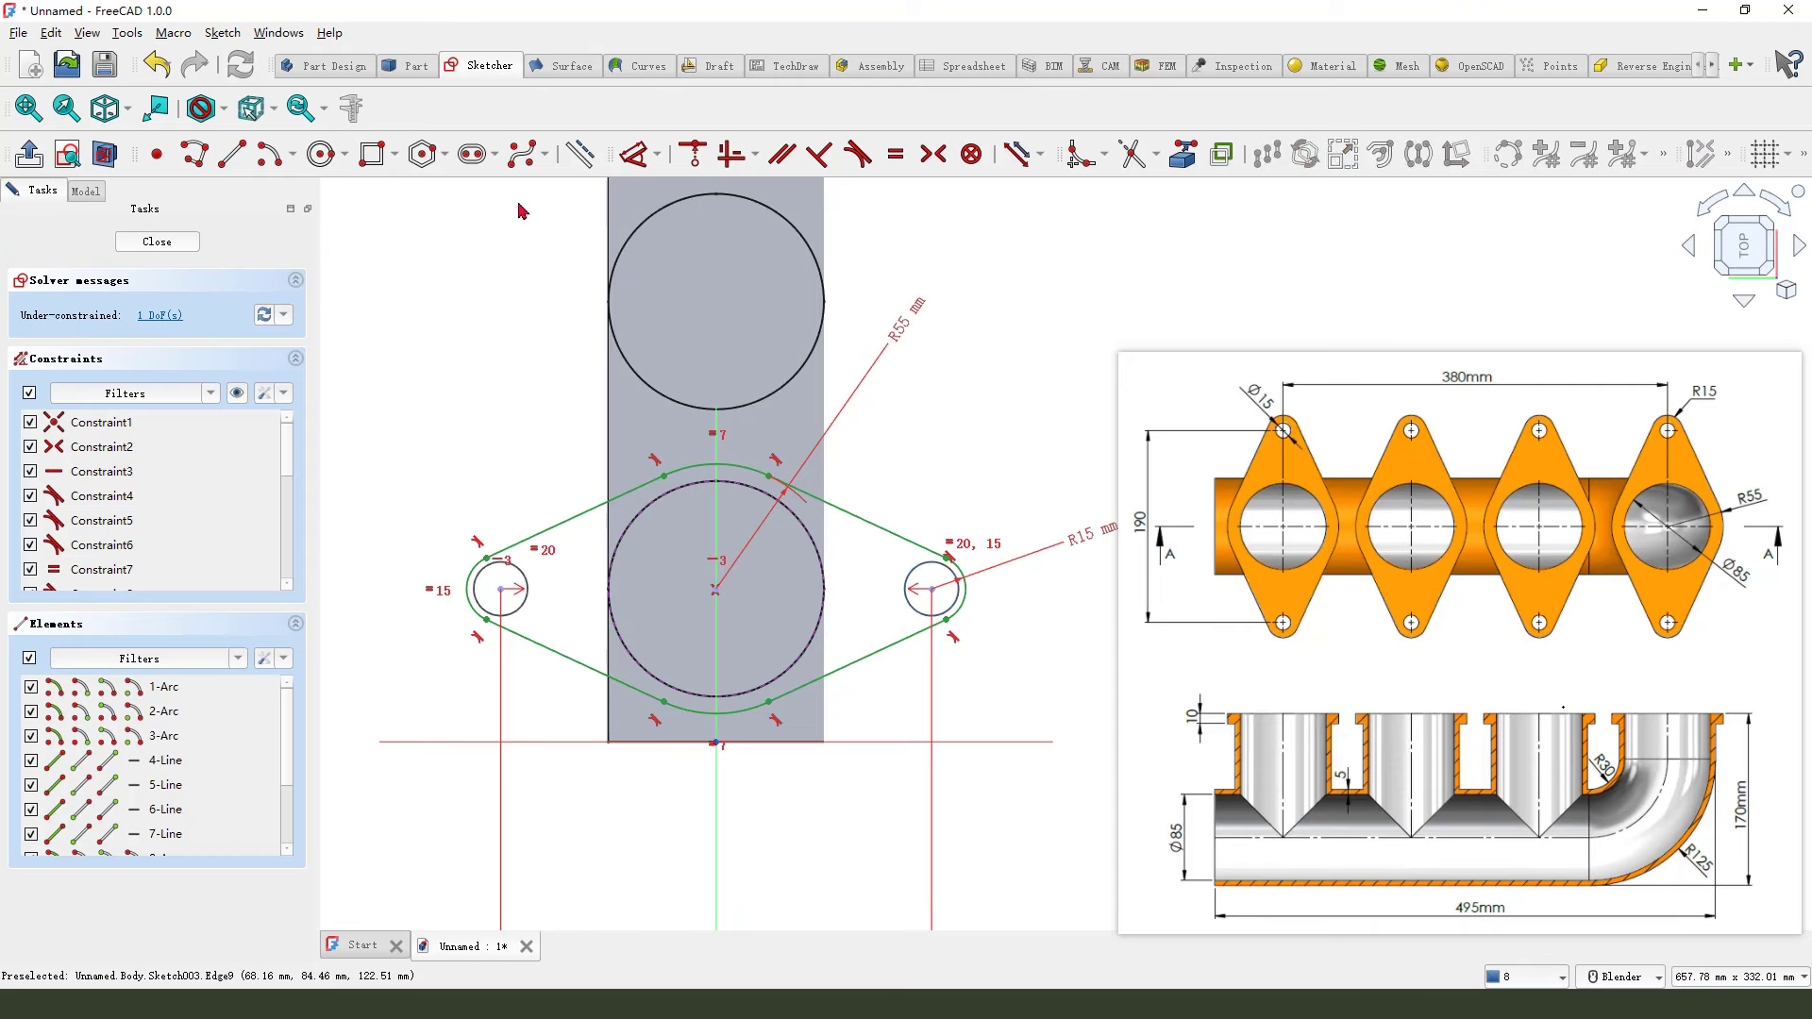
{"action": "left_click", "coordinate": [635, 154]}
{"action": "left_click", "coordinate": [521, 571]}
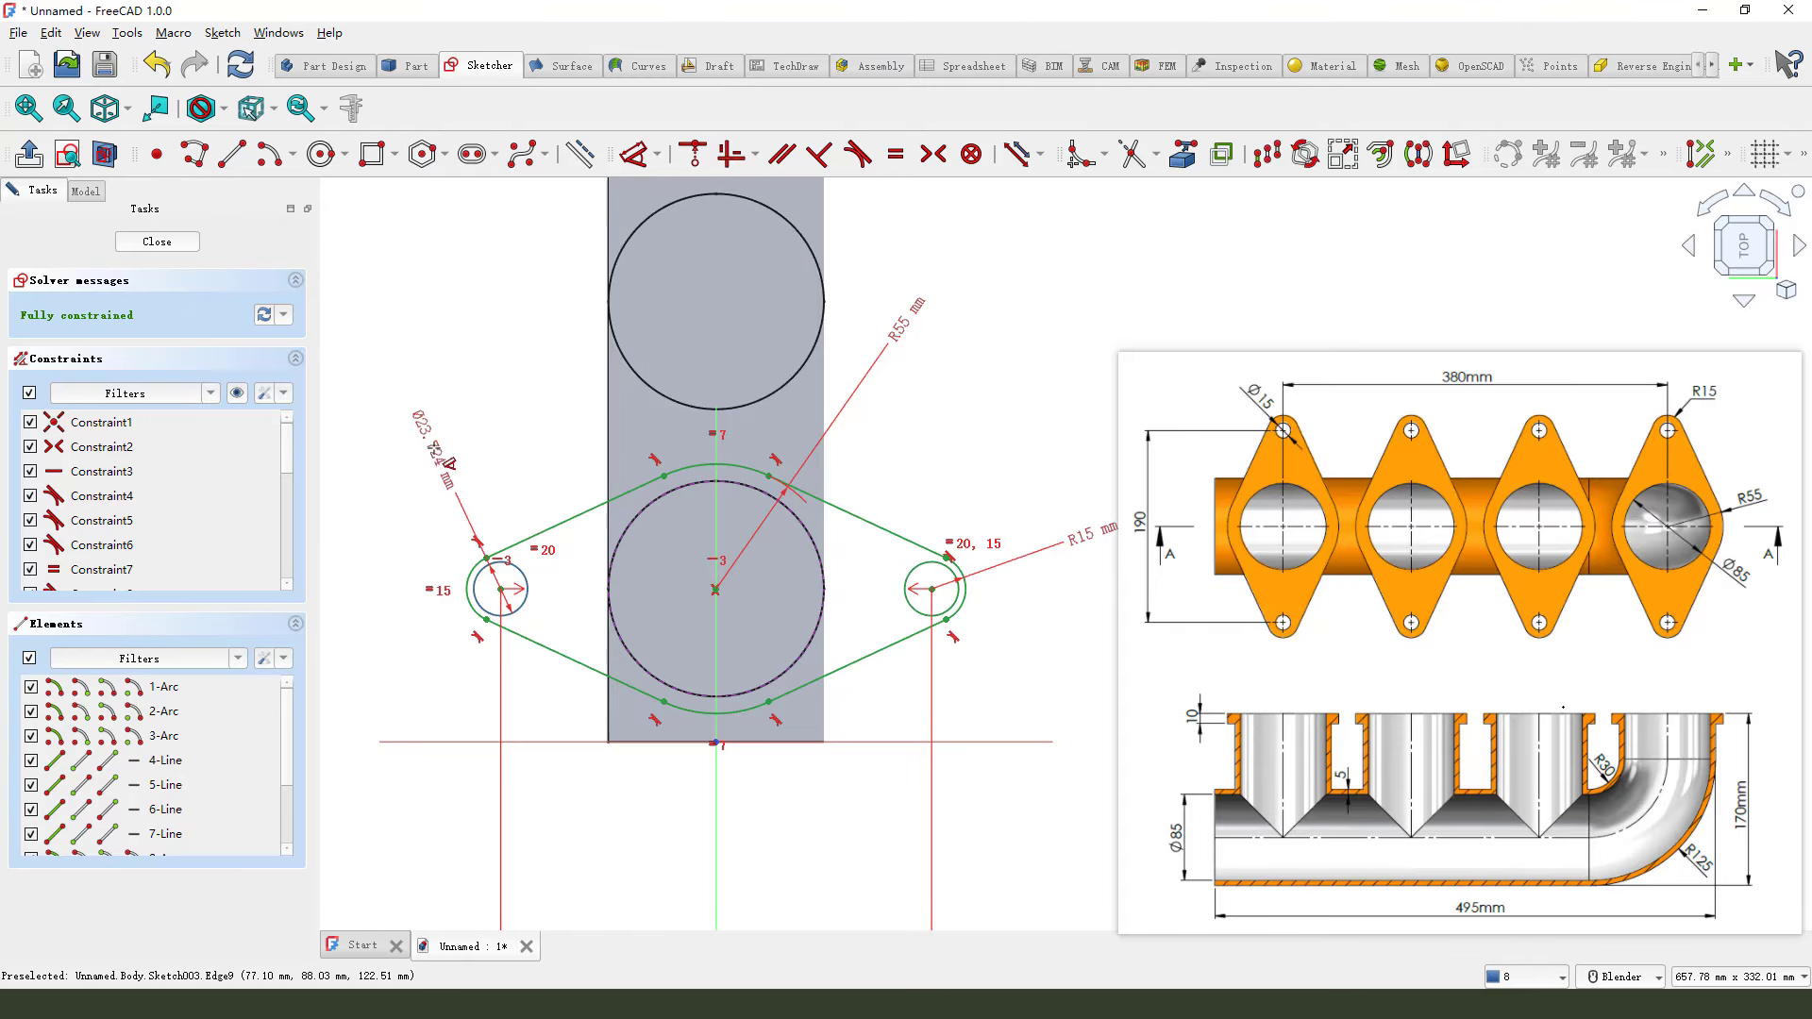
{"action": "left_click", "coordinate": [432, 417]}
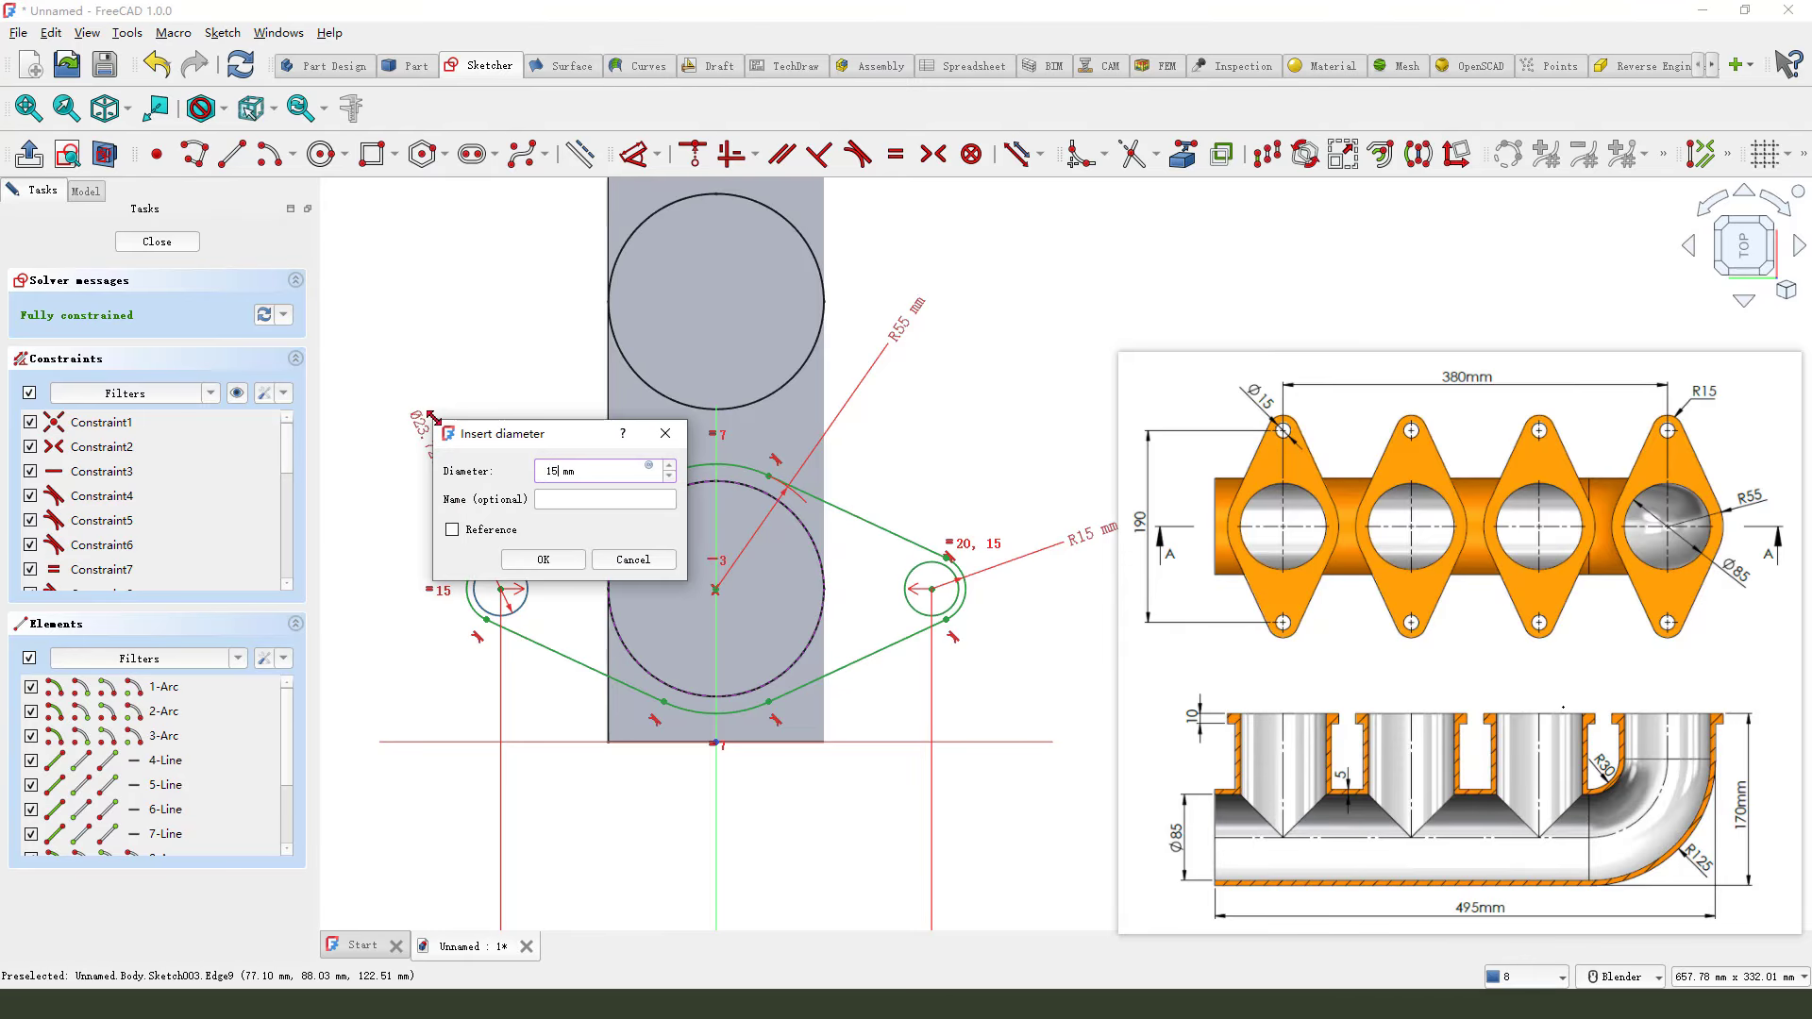
{"action": "type", "text": "15"}
{"action": "key", "text": "Return"}
{"action": "scroll", "coordinate": [572, 427], "scroll_direction": "down", "scroll_amount": 2}
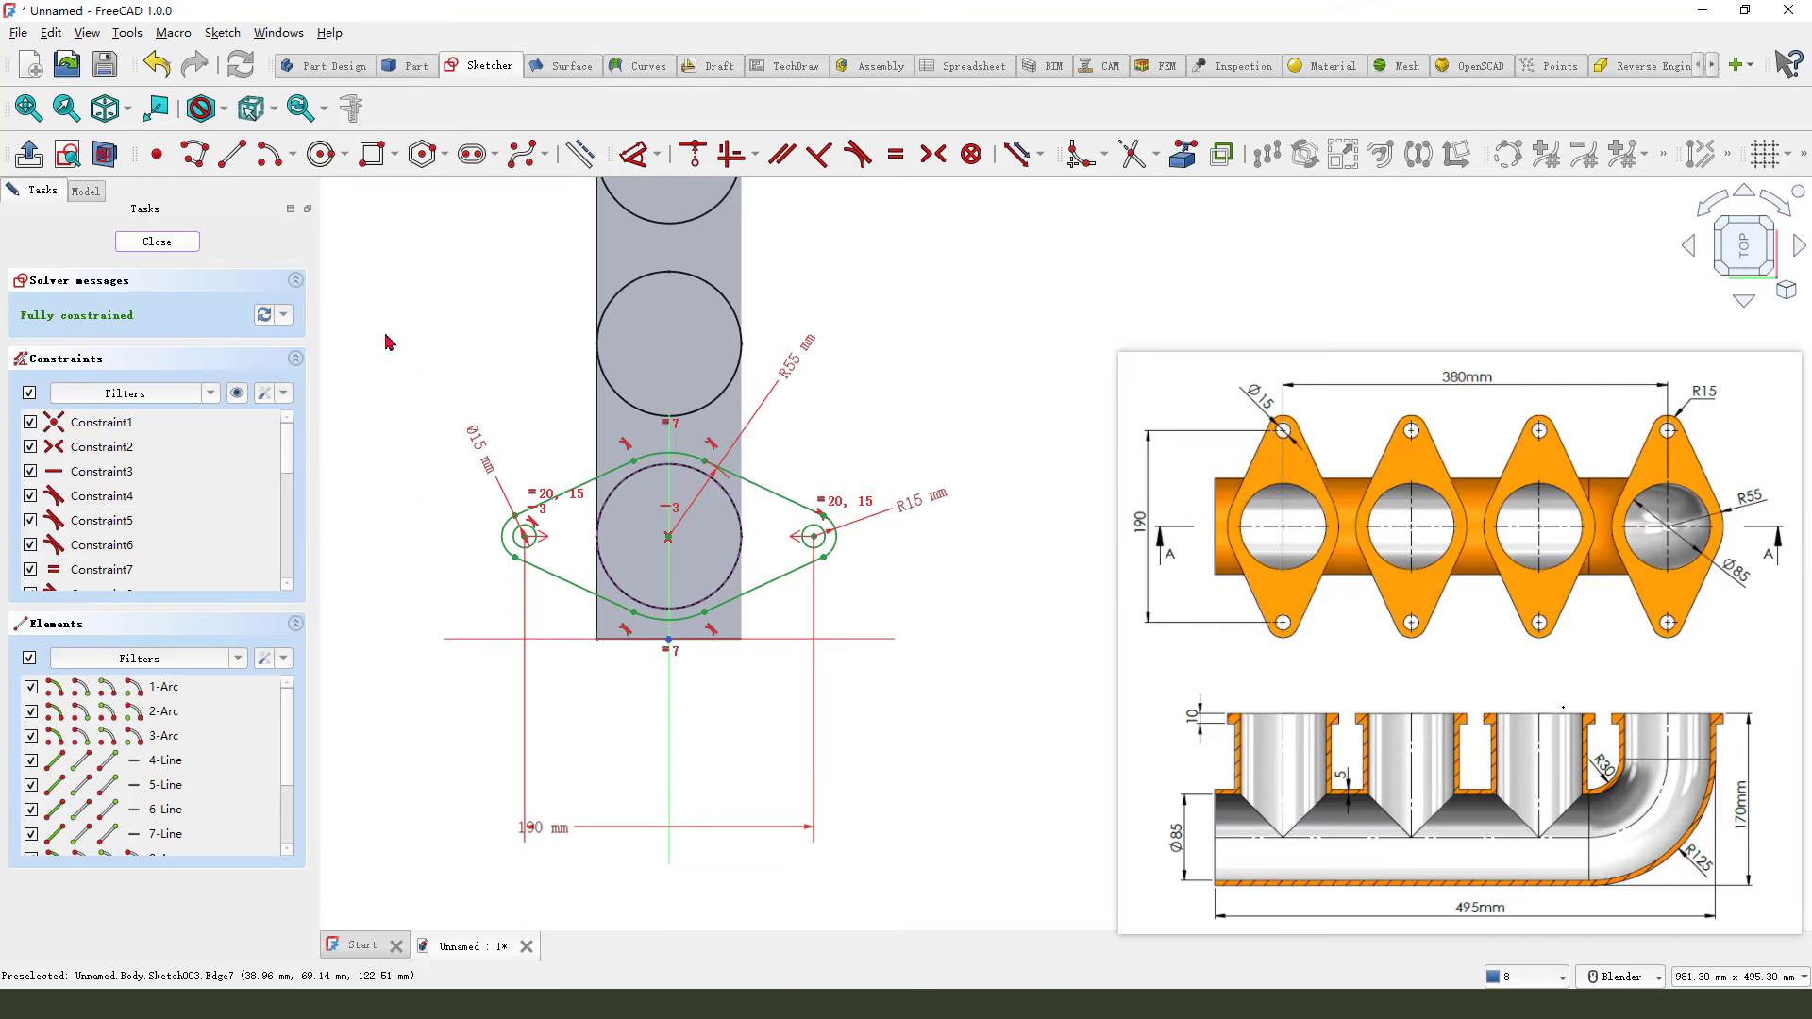
Close the flange sketch and pad it 10 mm in the reversed direction.
{"action": "key", "text": "Escape"}
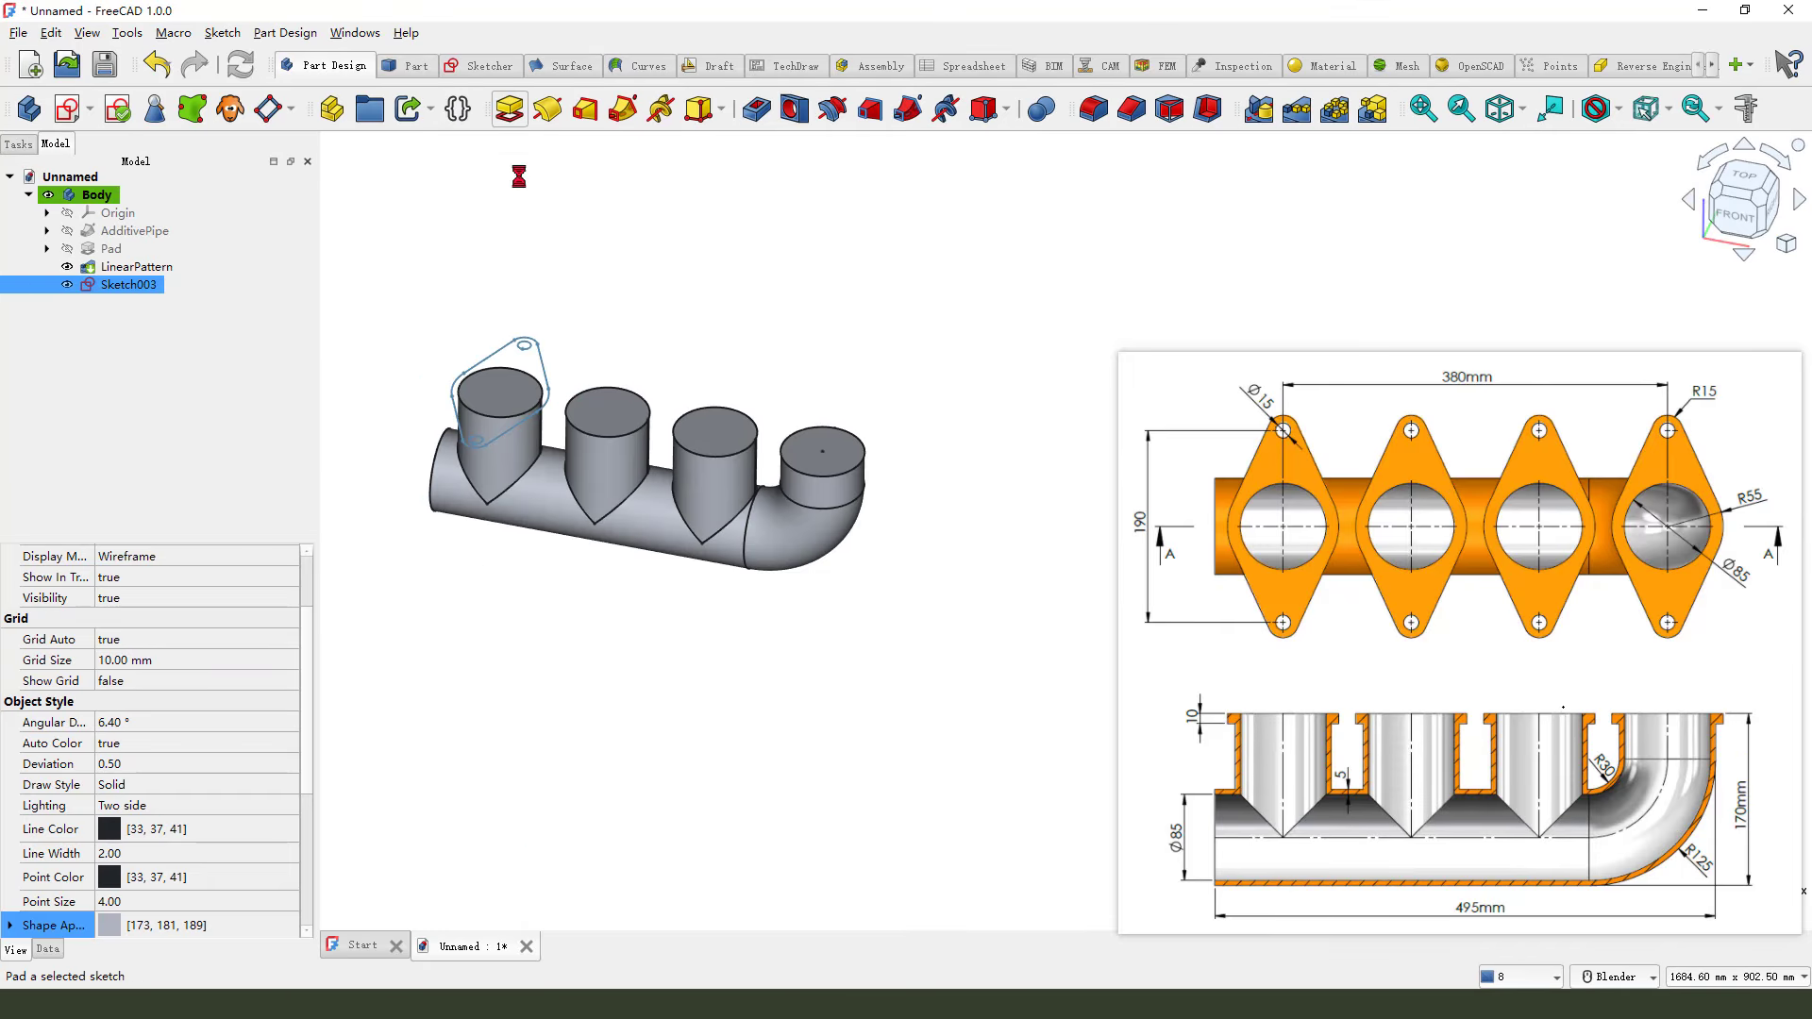
{"action": "scroll", "coordinate": [429, 411], "scroll_direction": "up", "scroll_amount": 2}
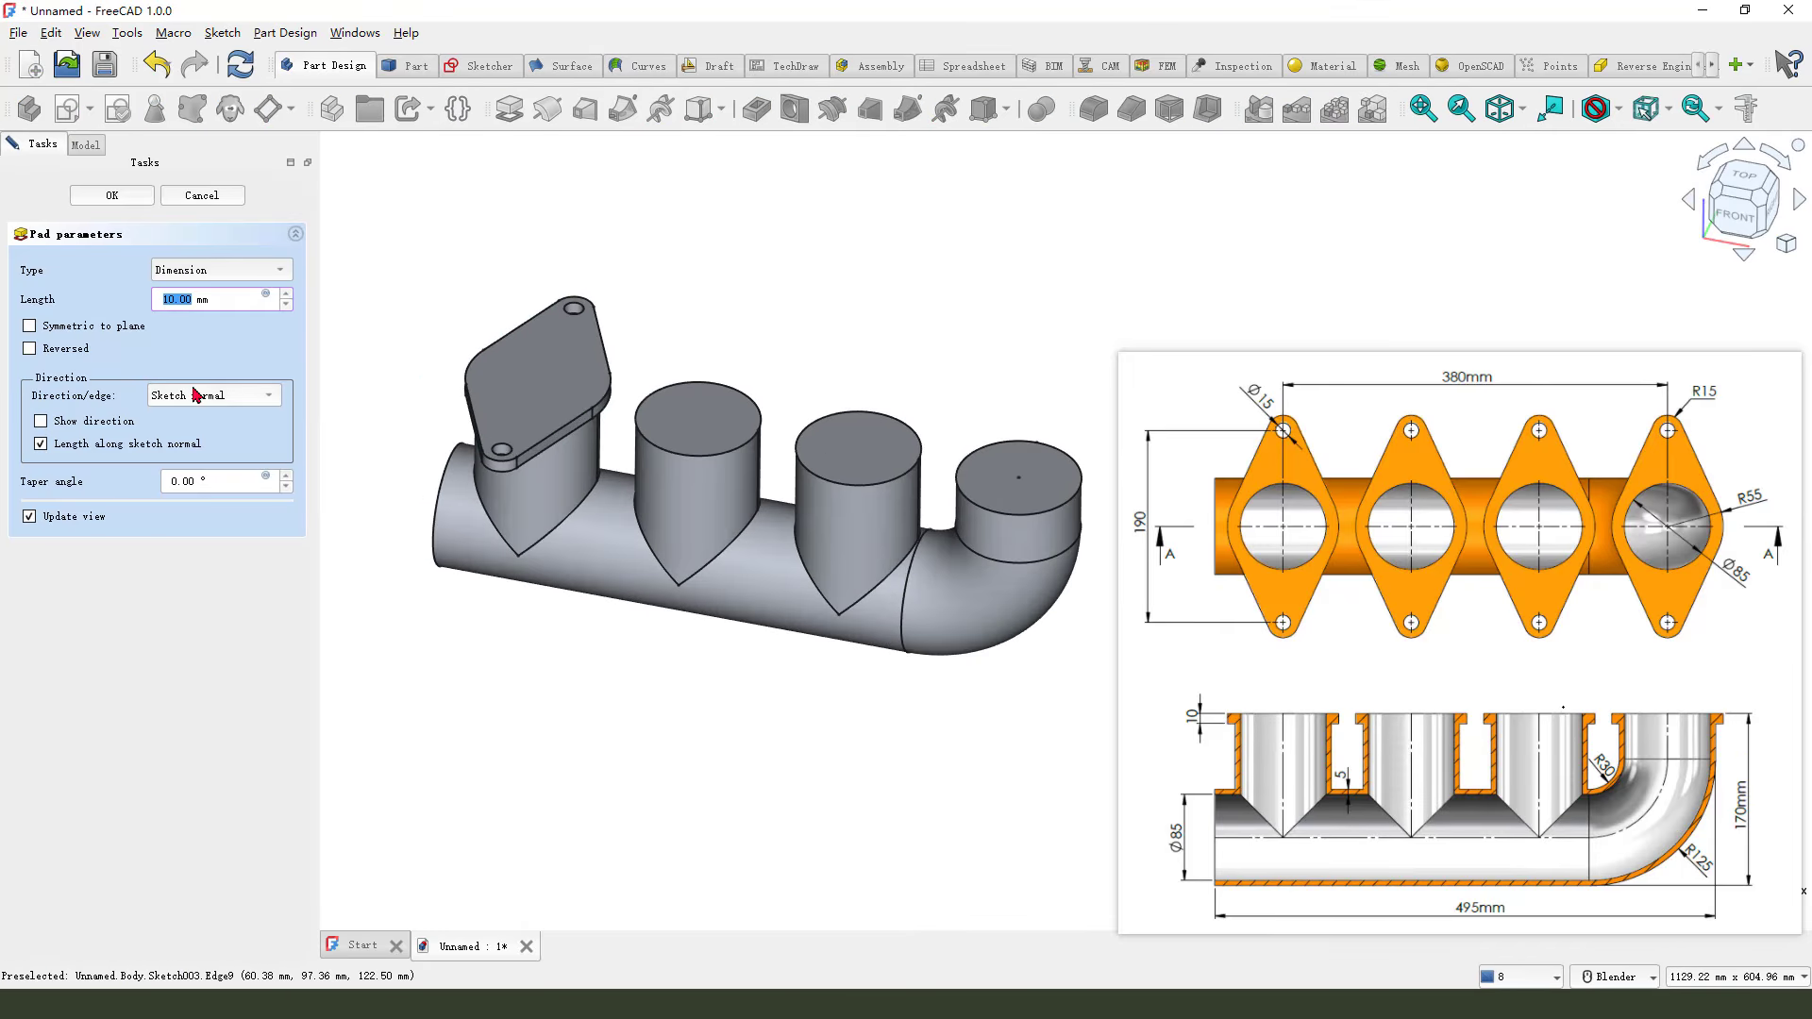
{"action": "left_click", "coordinate": [31, 350]}
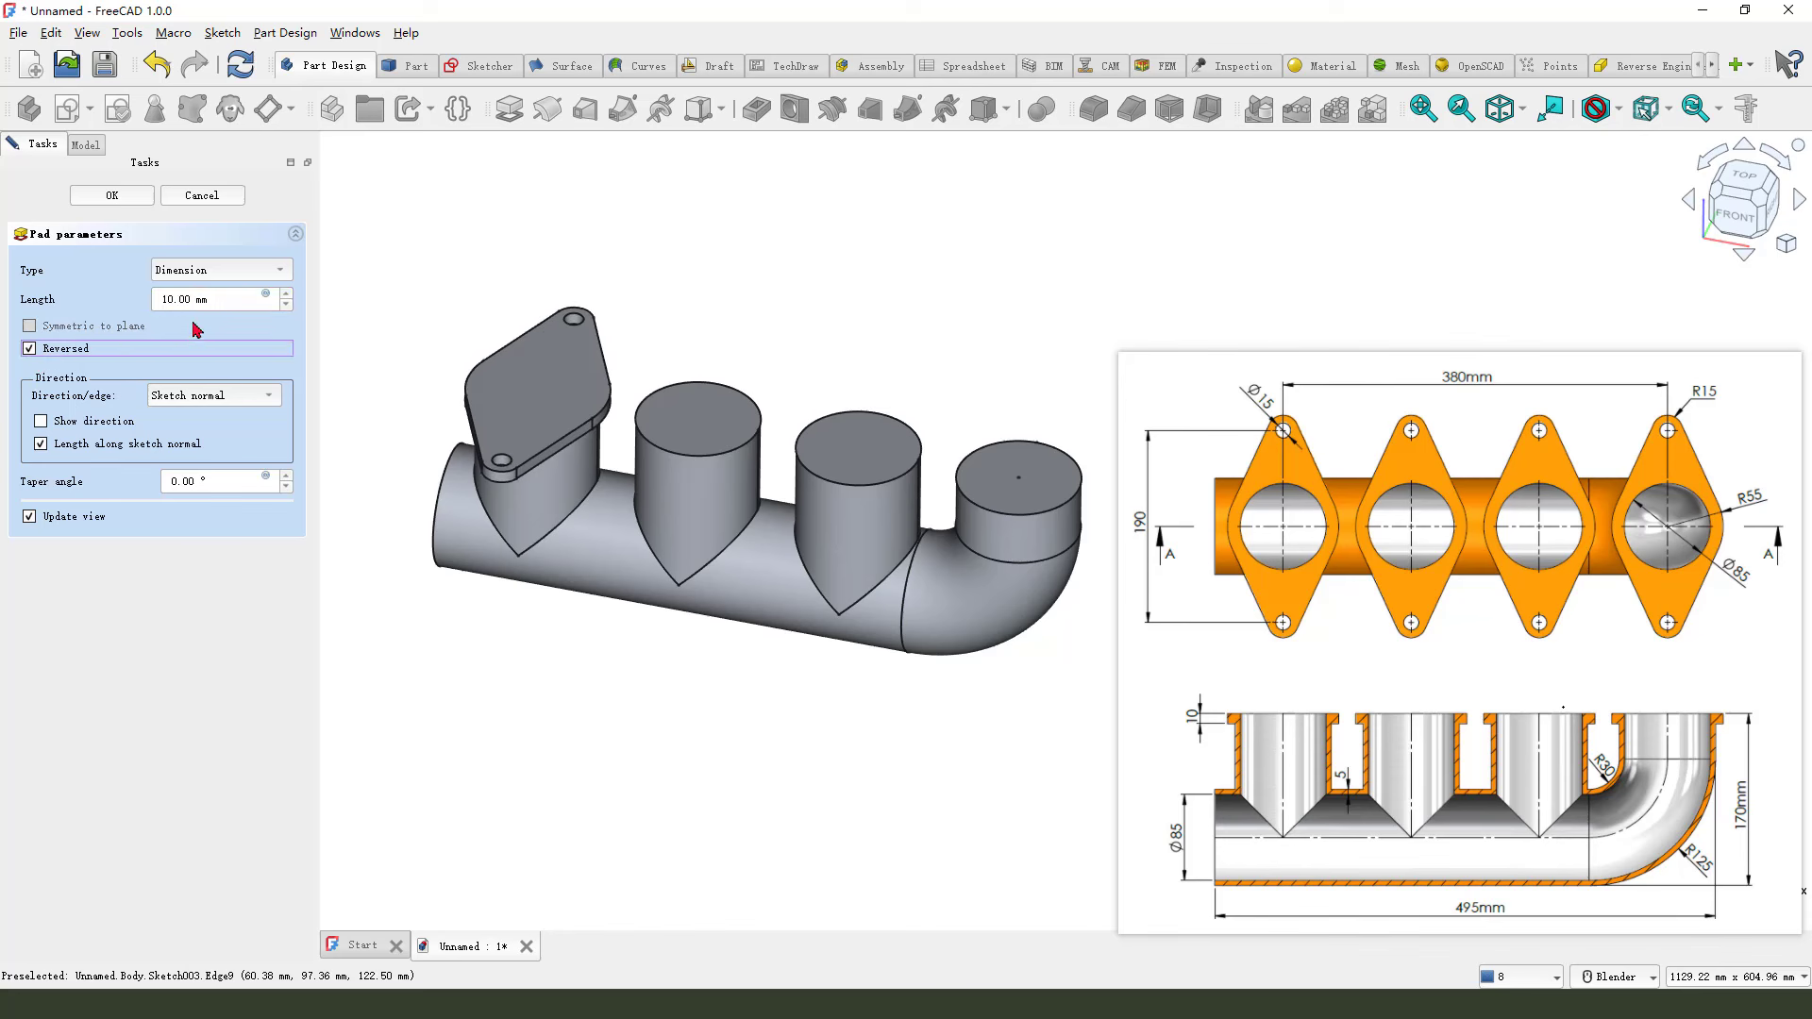
{"action": "left_click", "coordinate": [112, 195]}
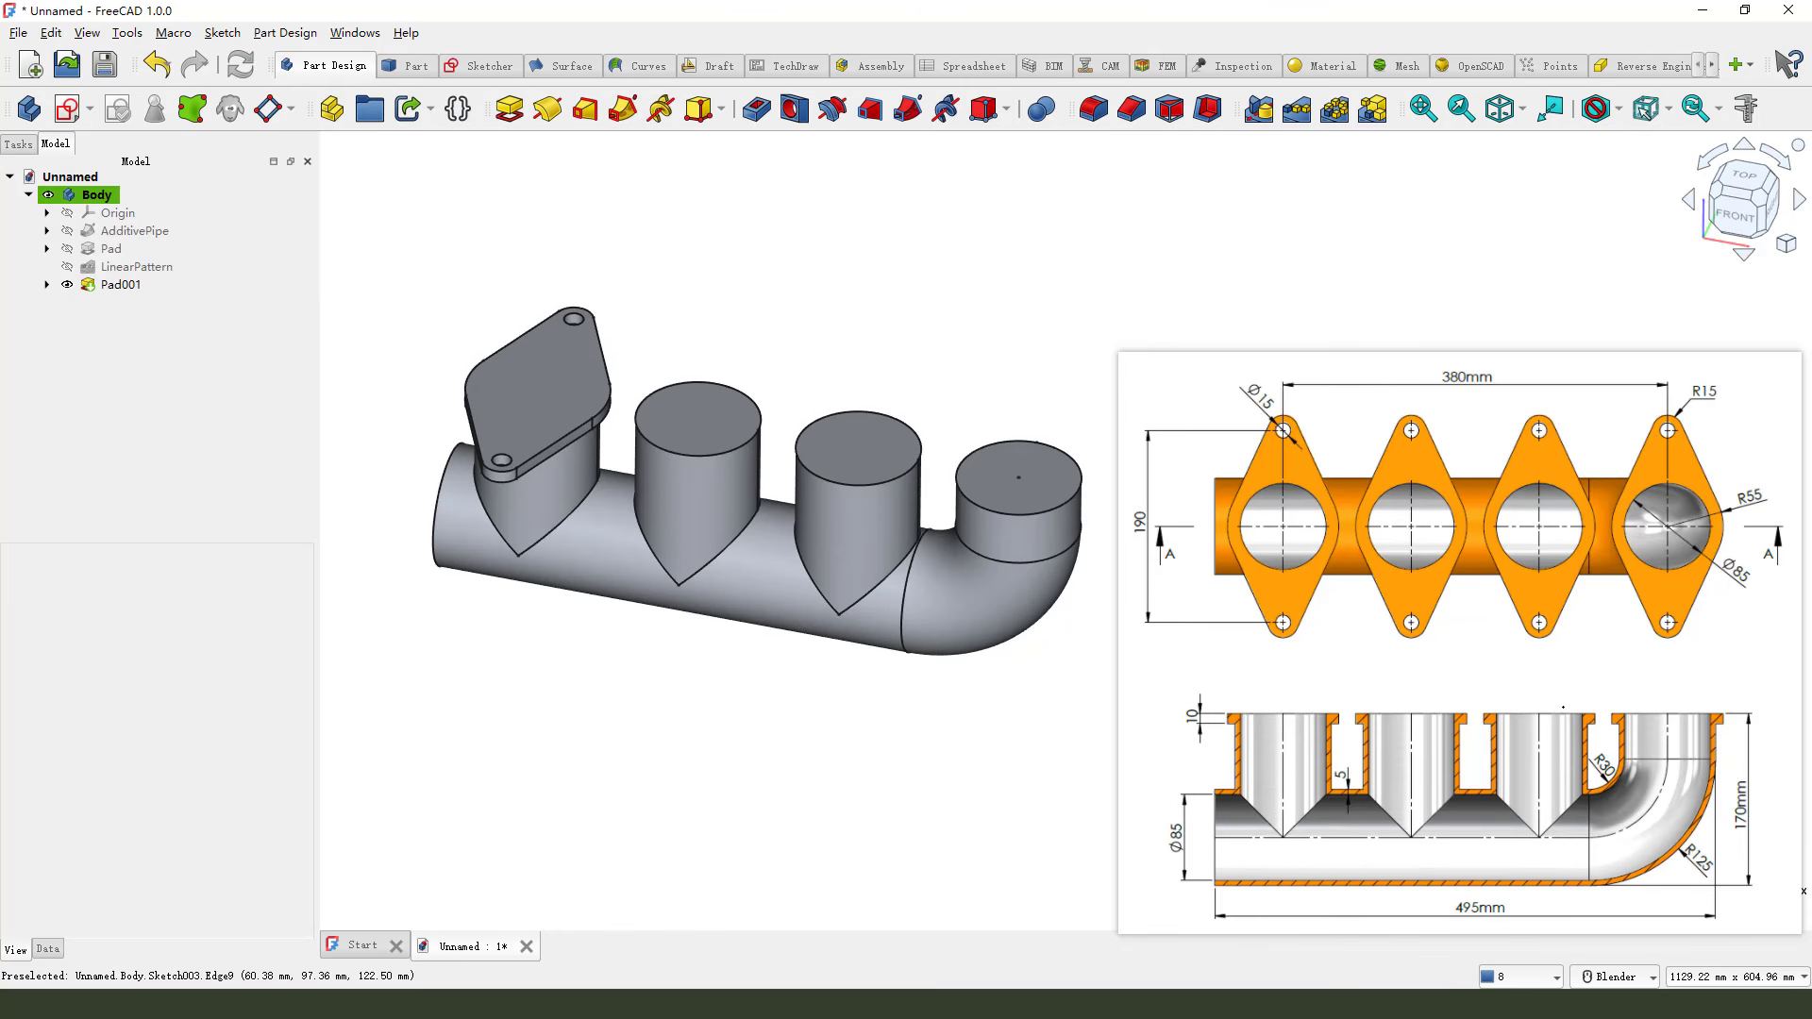
Start a linear pattern of the flange pad along the Base X axis, using the Offset mode.
{"action": "scroll", "coordinate": [546, 318], "scroll_direction": "down", "scroll_amount": 3}
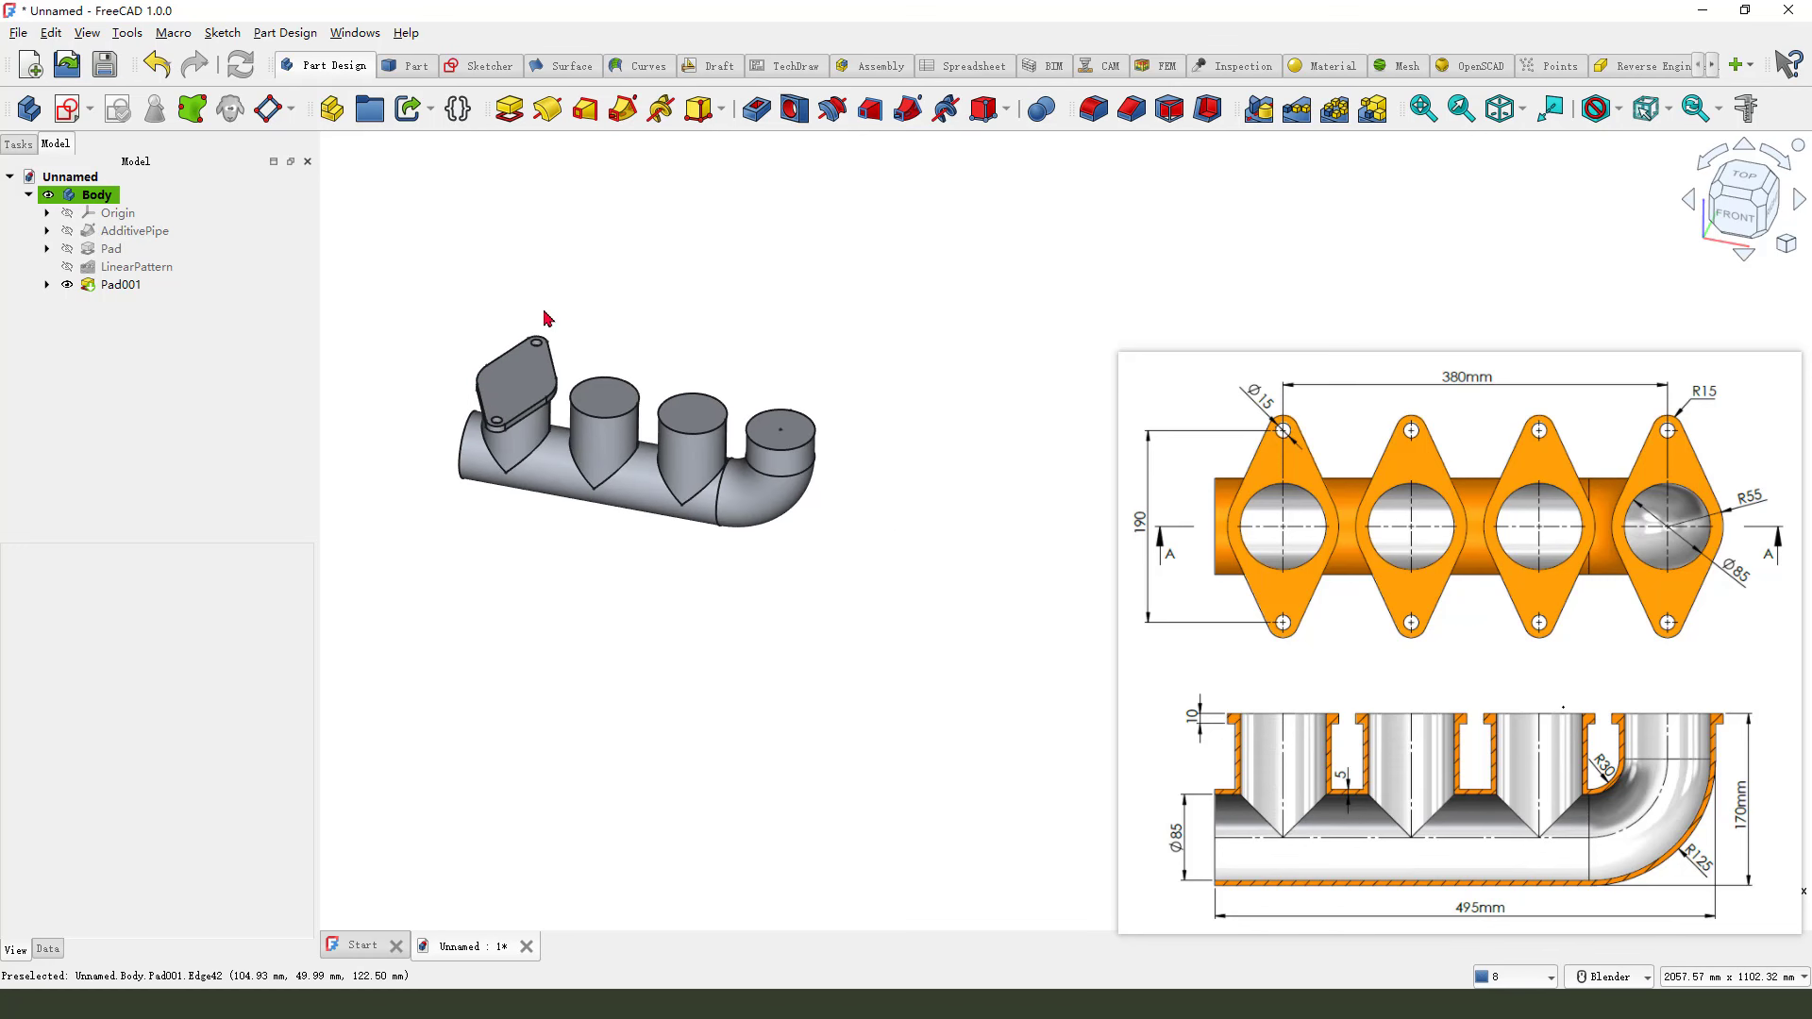
{"action": "left_click", "coordinate": [127, 285]}
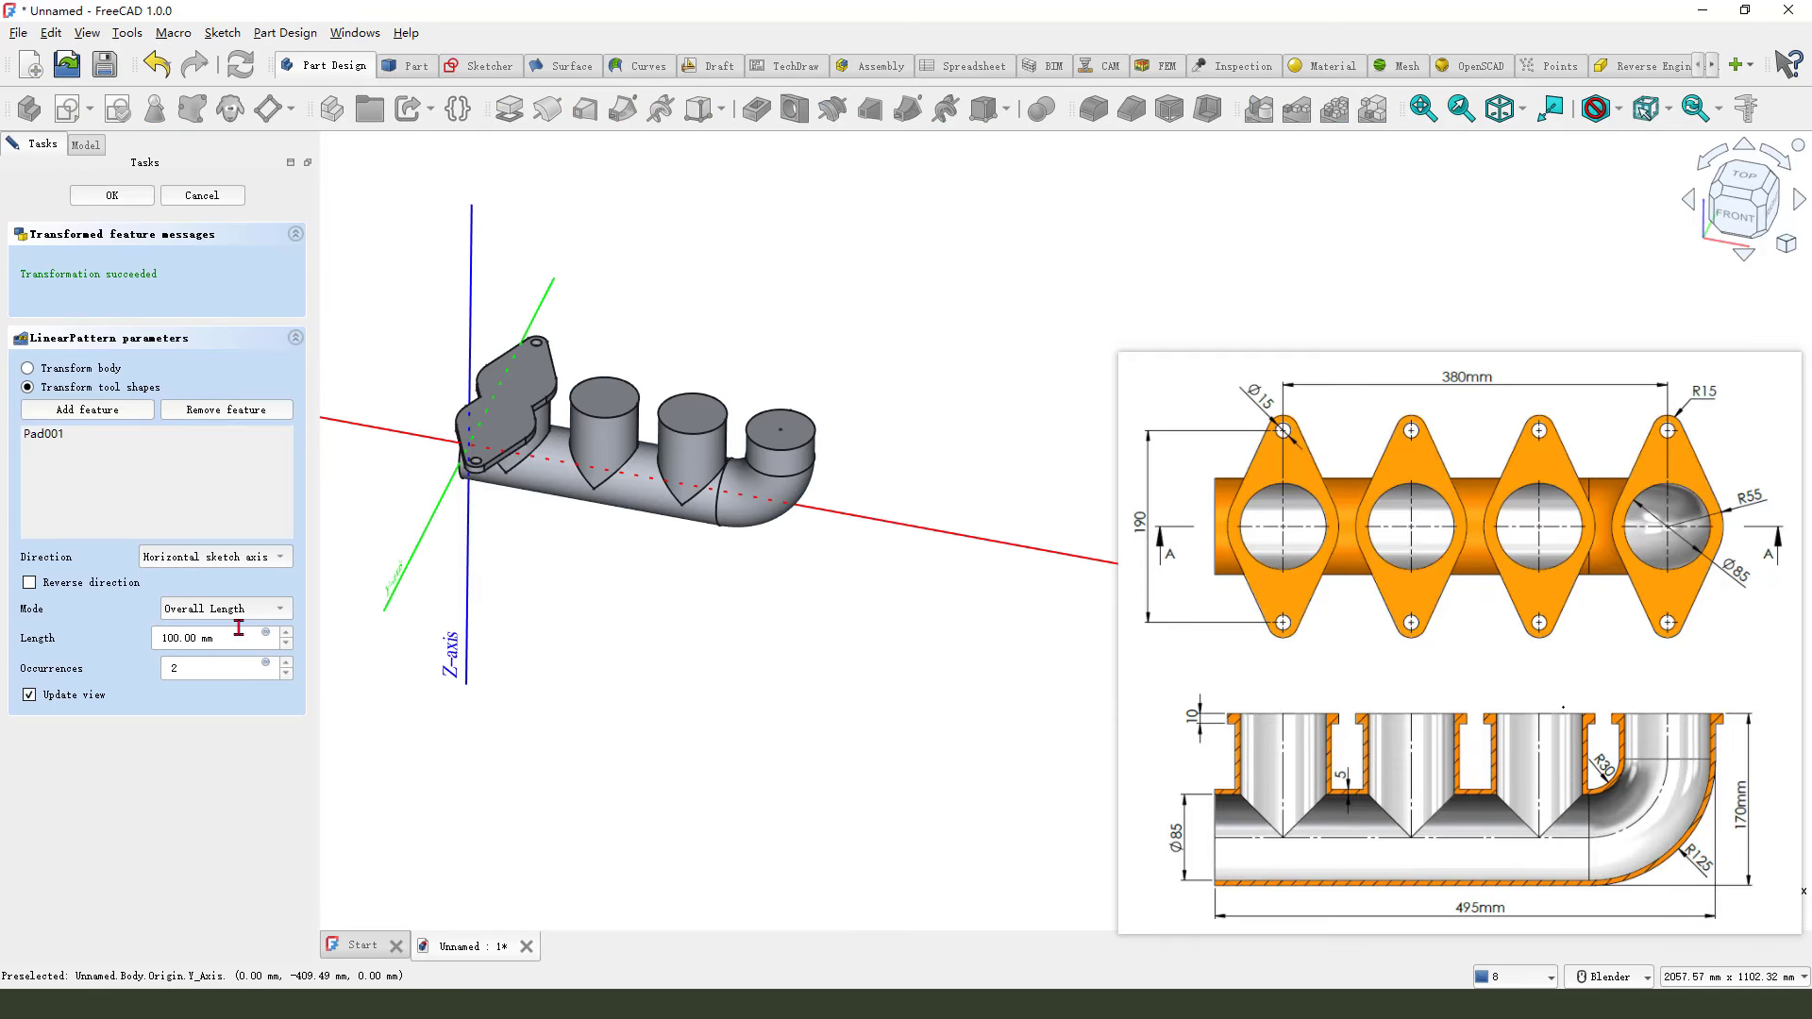
{"action": "left_click", "coordinate": [251, 558]}
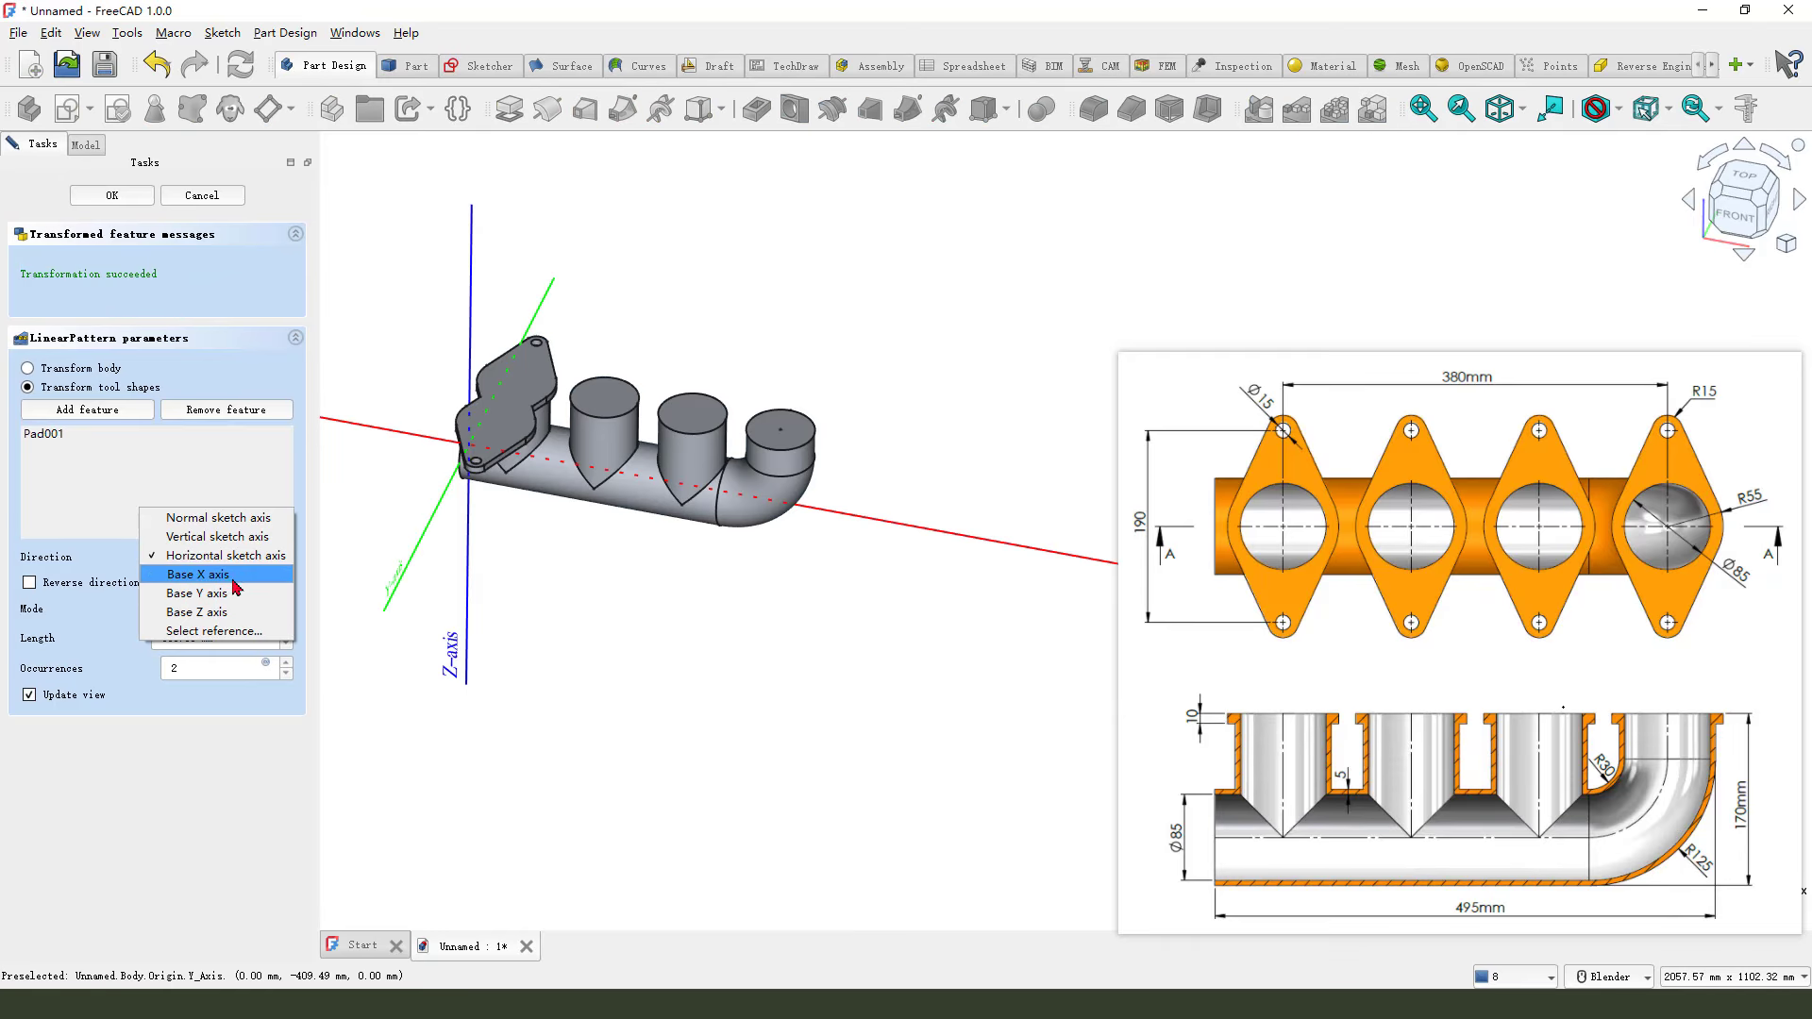
{"action": "left_click", "coordinate": [235, 574]}
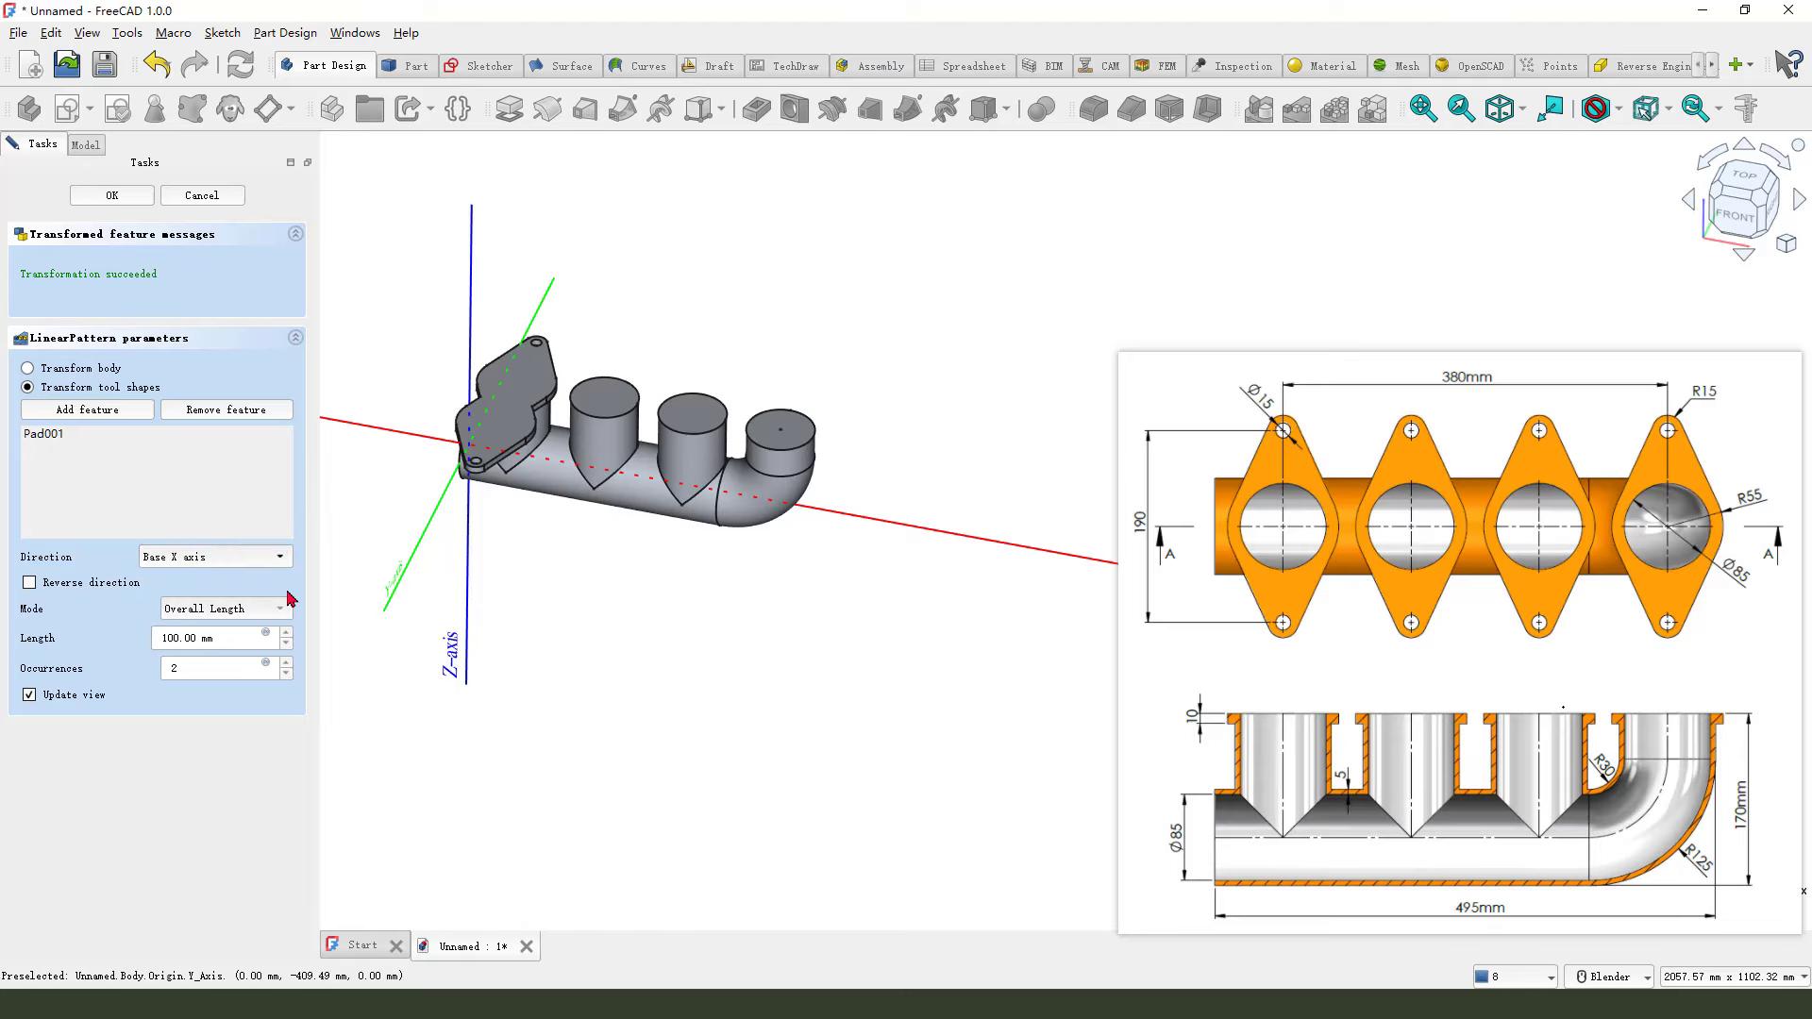
{"action": "left_click", "coordinate": [234, 611]}
{"action": "left_click", "coordinate": [232, 630]}
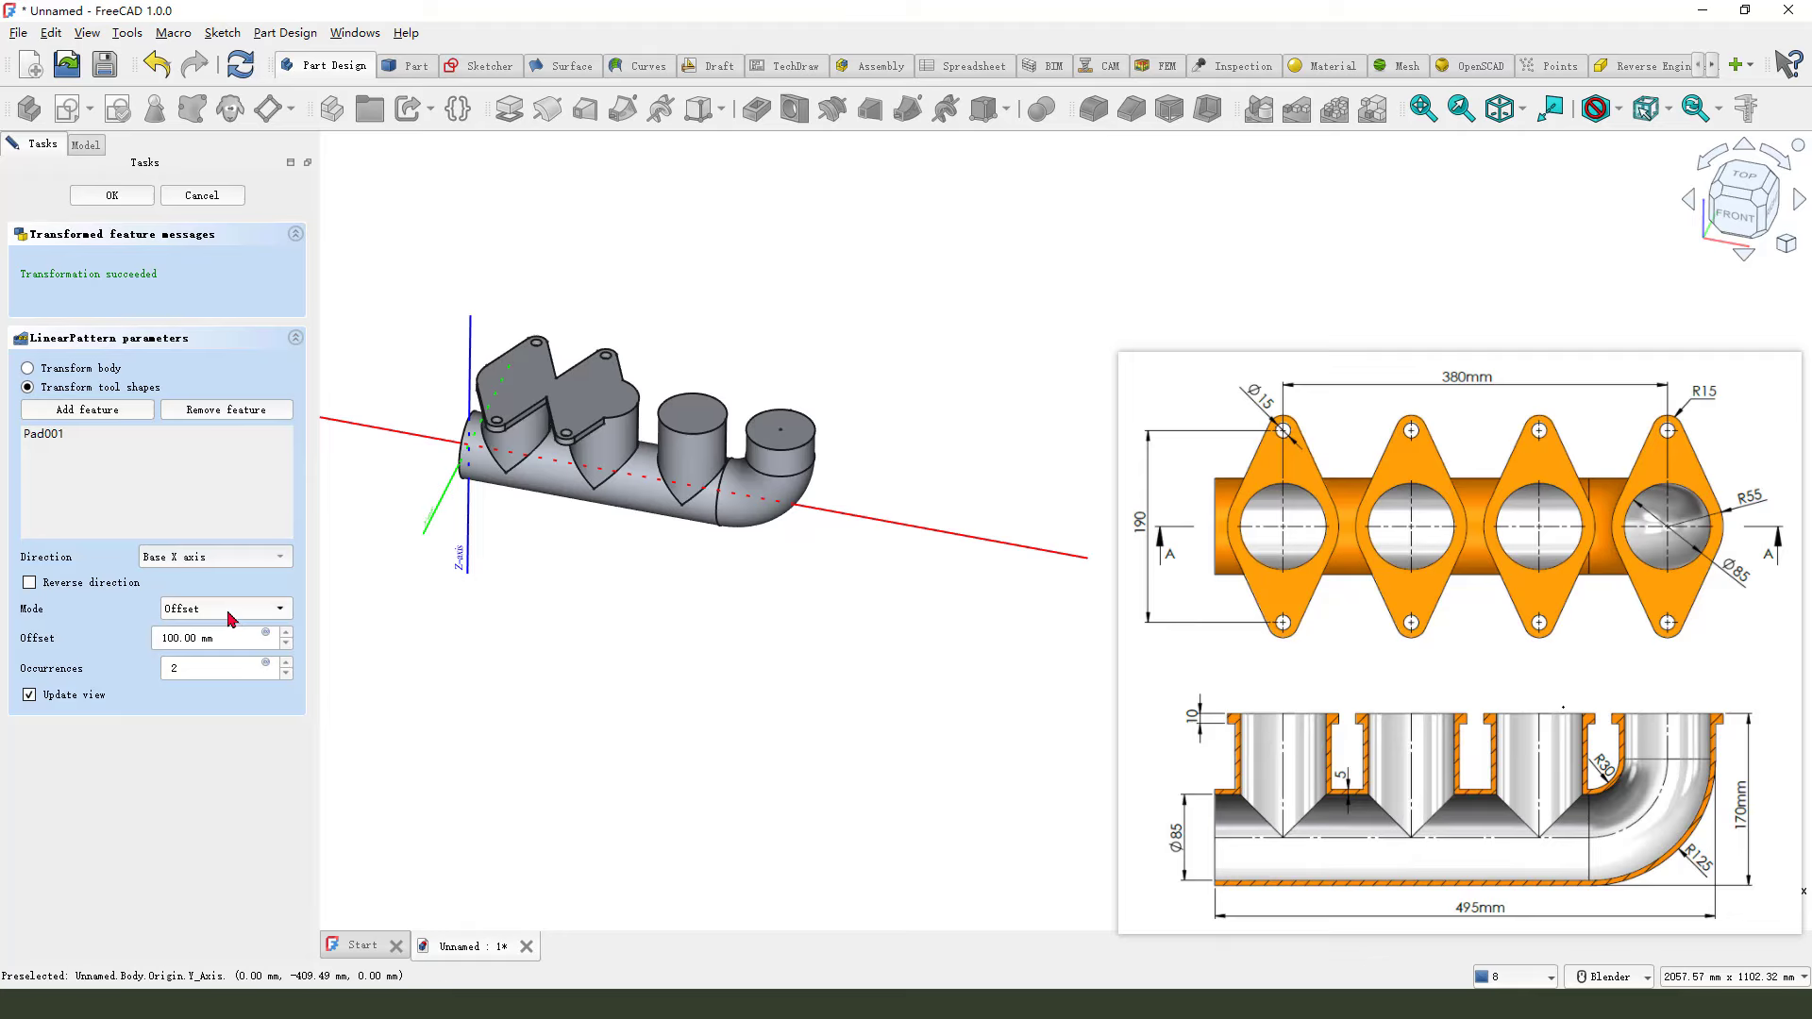
Set the flange pattern to 4 occurrences with an offset of 380/3 mm and accept it.
{"action": "left_click_drag", "start_coordinate": [227, 635], "coordinate": [97, 639]}
{"action": "type", "text": "380/3"}
{"action": "left_click_drag", "start_coordinate": [184, 668], "coordinate": [162, 668]}
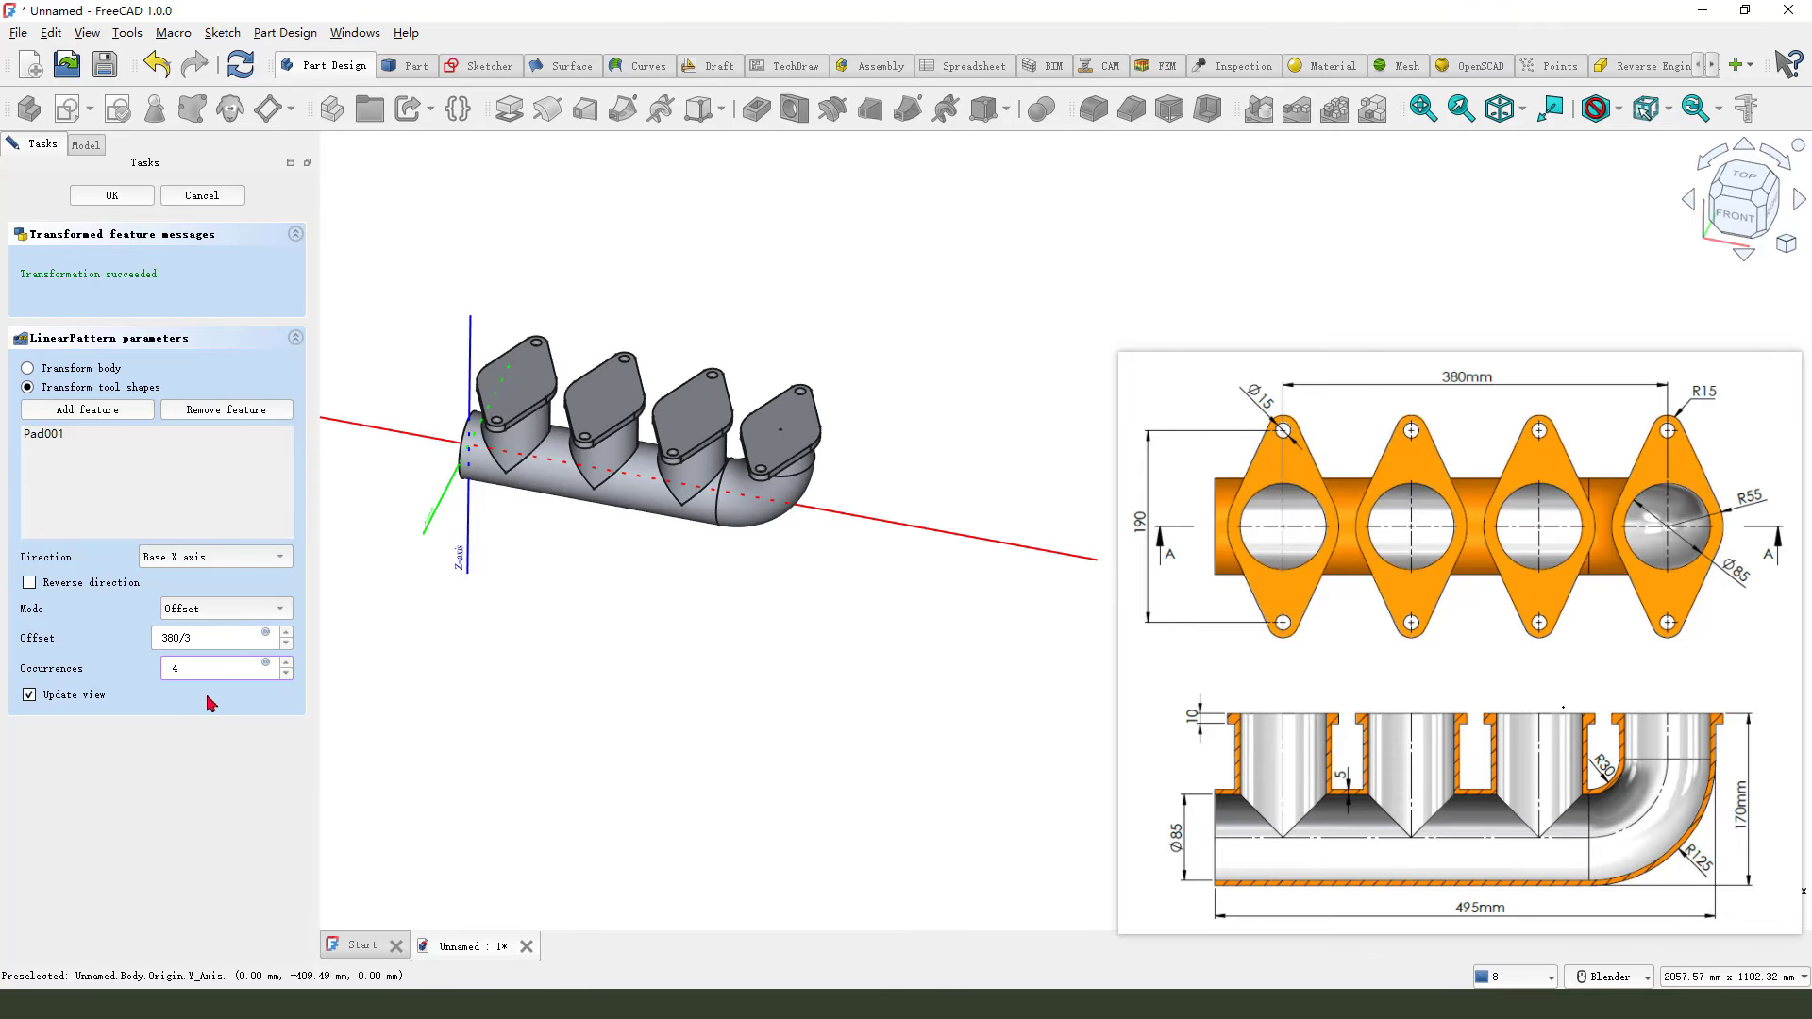
{"action": "mouse_move", "coordinate": [851, 623]}
{"action": "middle_mouse_down"}
{"action": "mouse_move", "coordinate": [883, 510]}
{"action": "mouse_move", "coordinate": [895, 633]}
{"action": "mouse_move", "coordinate": [857, 626]}
{"action": "middle_mouse_up"}
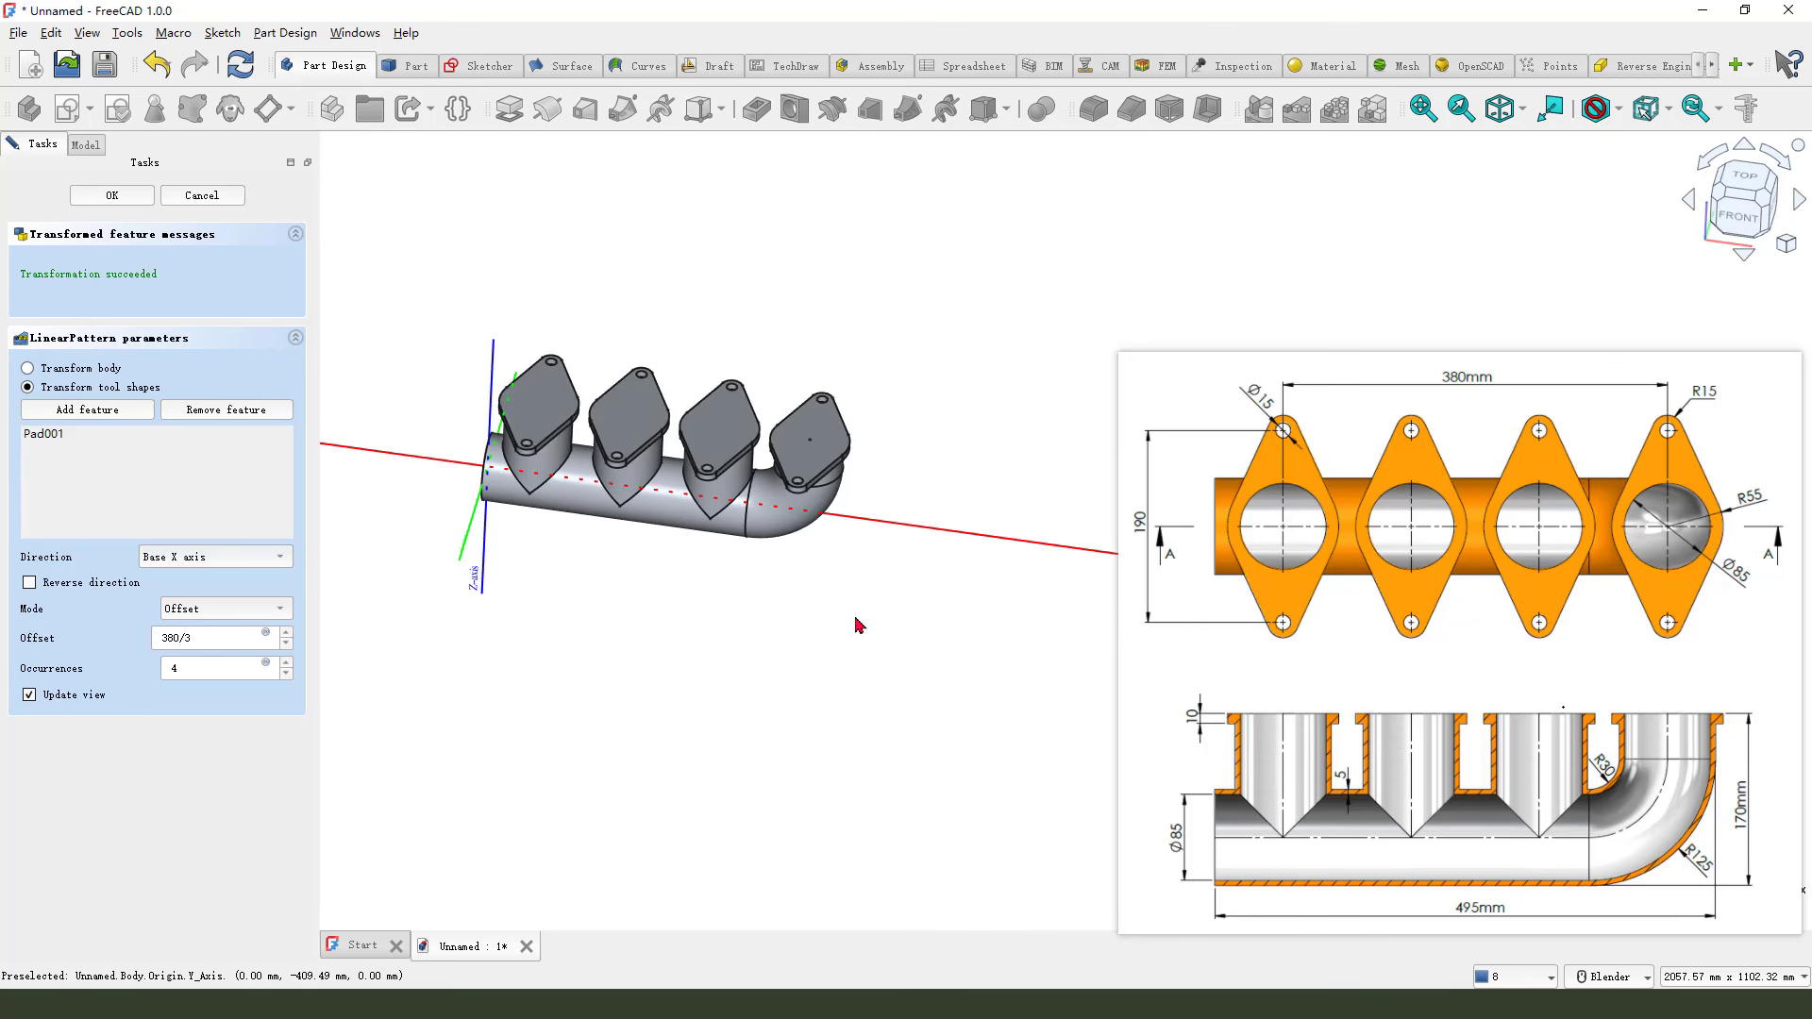
{"action": "left_click", "coordinate": [123, 198]}
{"action": "mouse_move", "coordinate": [642, 568]}
{"action": "middle_mouse_down"}
{"action": "mouse_move", "coordinate": [688, 554]}
{"action": "mouse_move", "coordinate": [711, 578]}
{"action": "mouse_move", "coordinate": [633, 587]}
{"action": "mouse_move", "coordinate": [661, 593]}
{"action": "middle_mouse_up"}
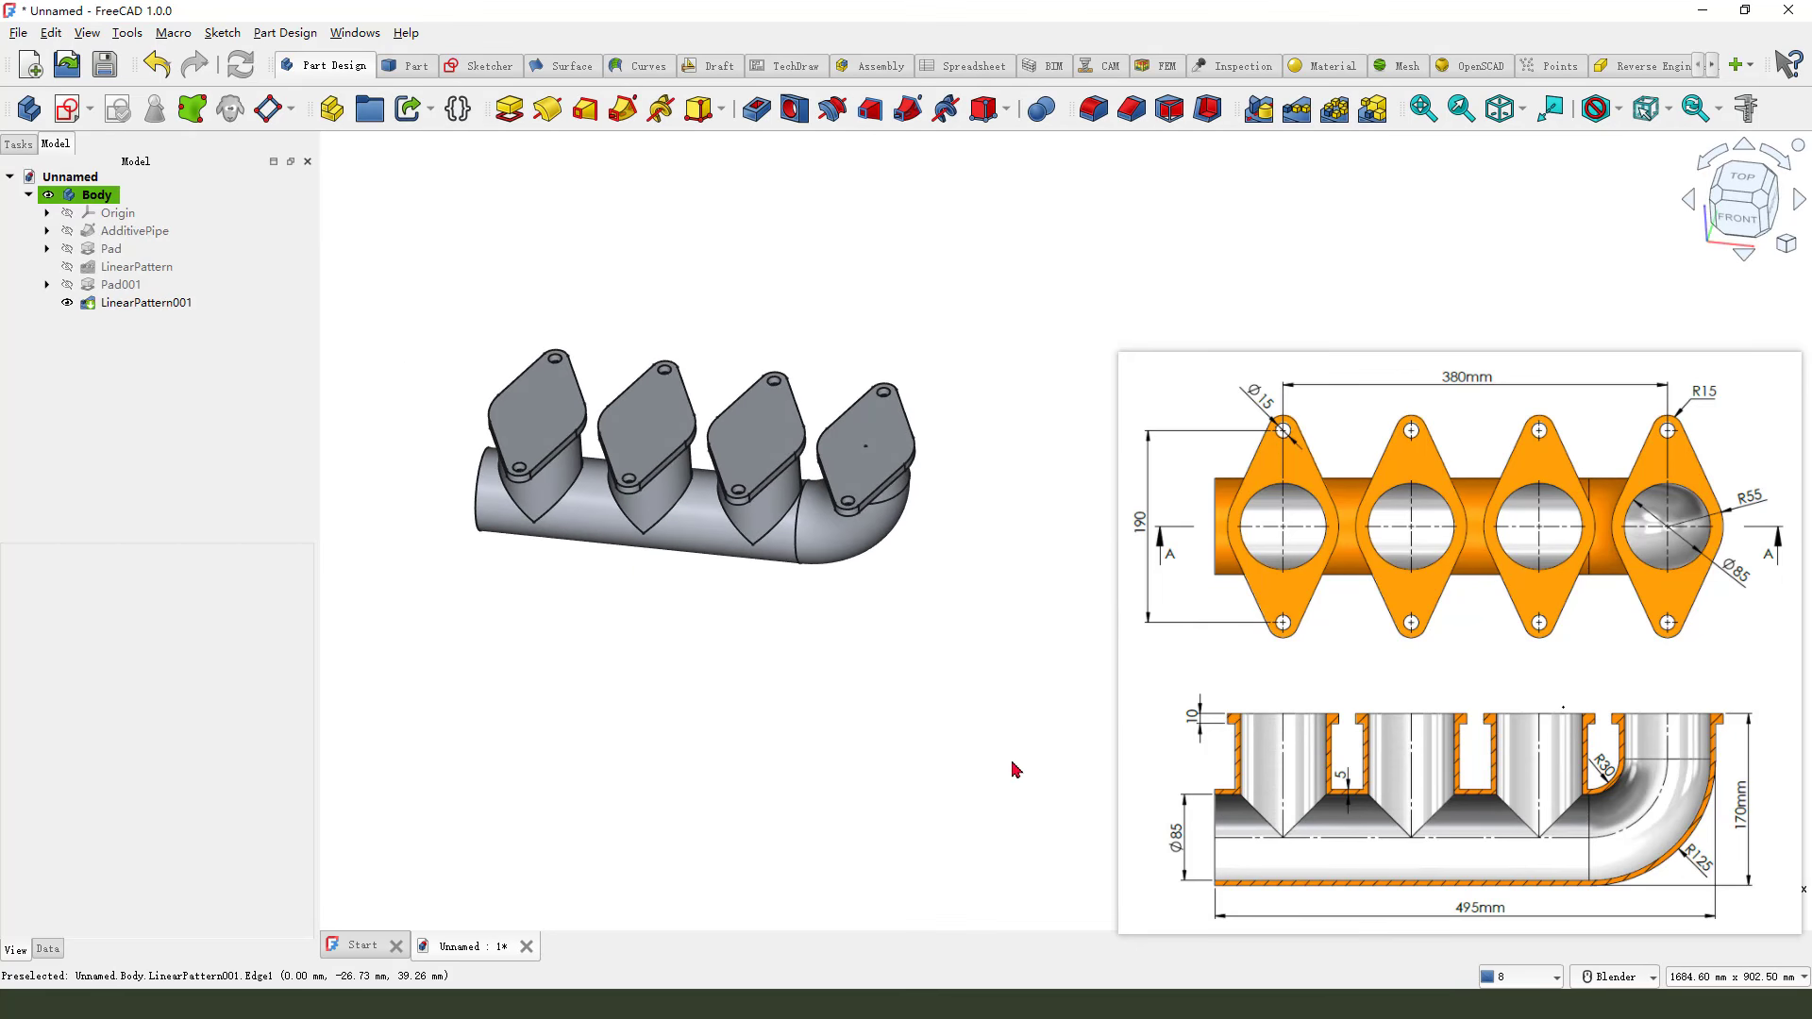
{"action": "left_click_drag", "start_coordinate": [1300, 721], "coordinate": [1314, 791]}
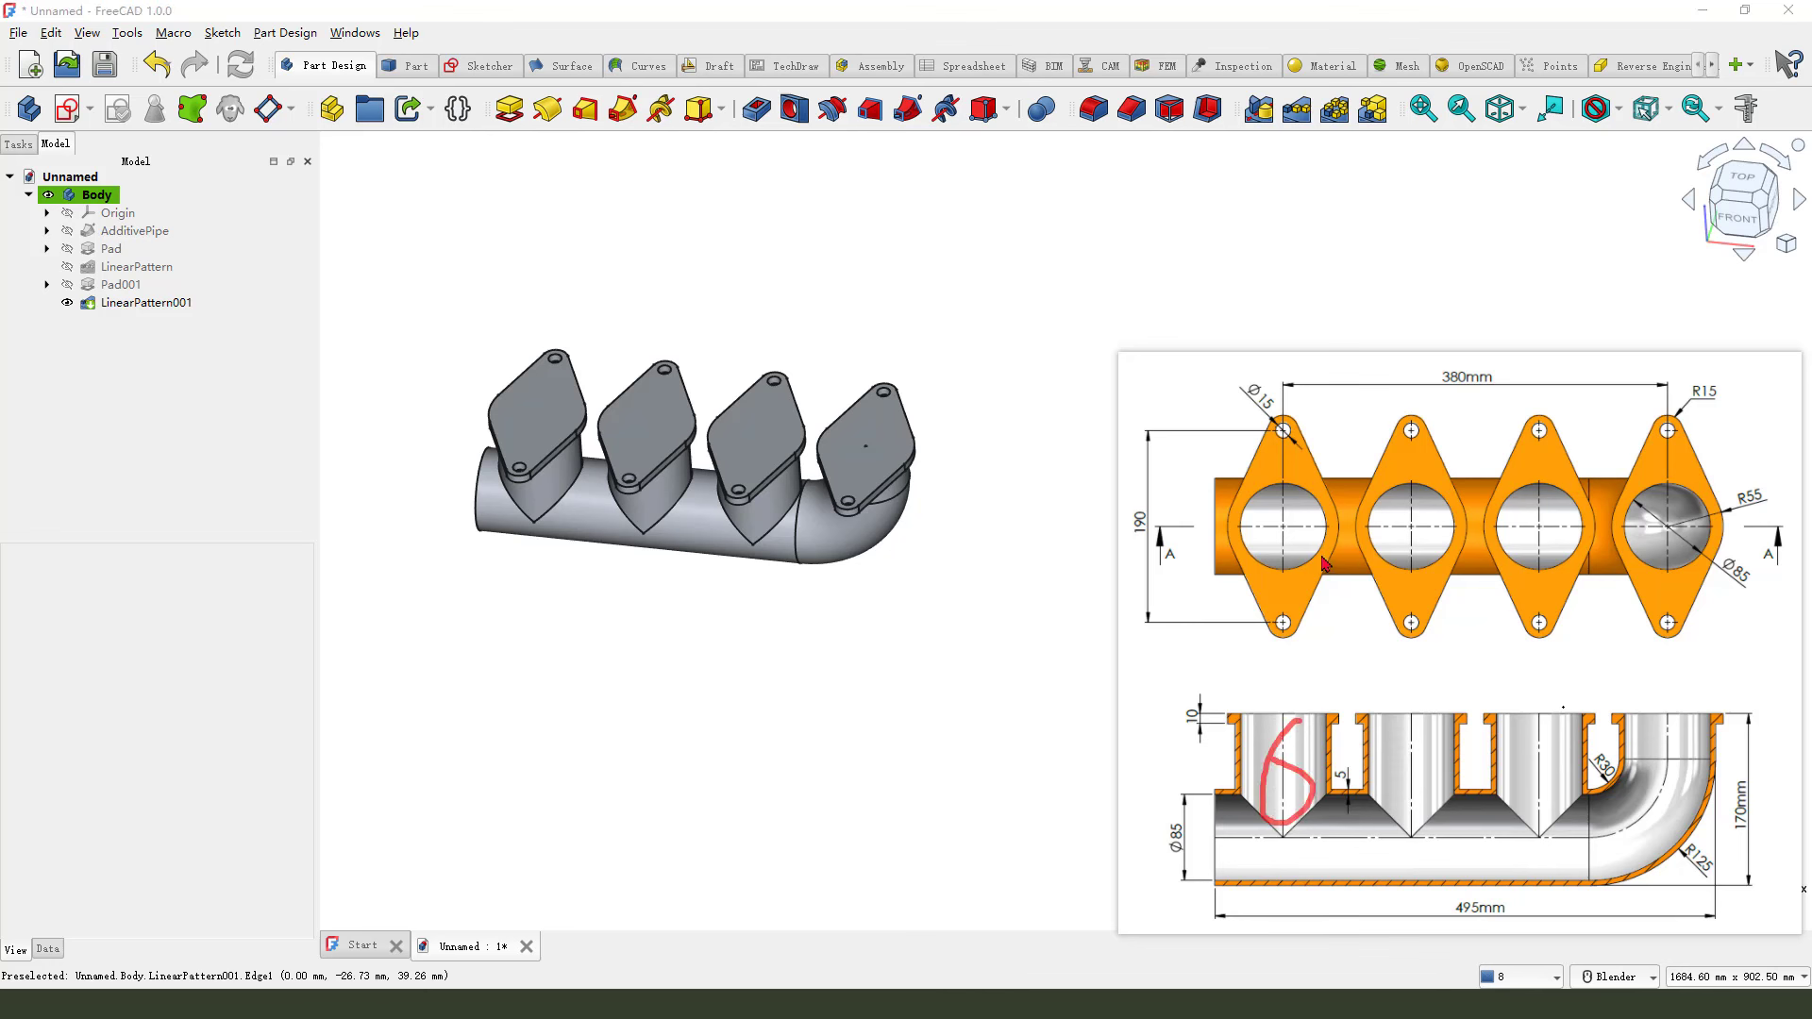
{"action": "left_click_drag", "start_coordinate": [1300, 525], "coordinate": [1318, 558]}
{"action": "left_click_drag", "start_coordinate": [1745, 479], "coordinate": [1748, 501]}
{"action": "mouse_move", "coordinate": [1189, 814]}
{"action": "left_mouse_down"}
{"action": "mouse_move", "coordinate": [1176, 865]}
{"action": "mouse_move", "coordinate": [1148, 806]}
{"action": "left_mouse_up"}
{"action": "key", "text": "Escape"}
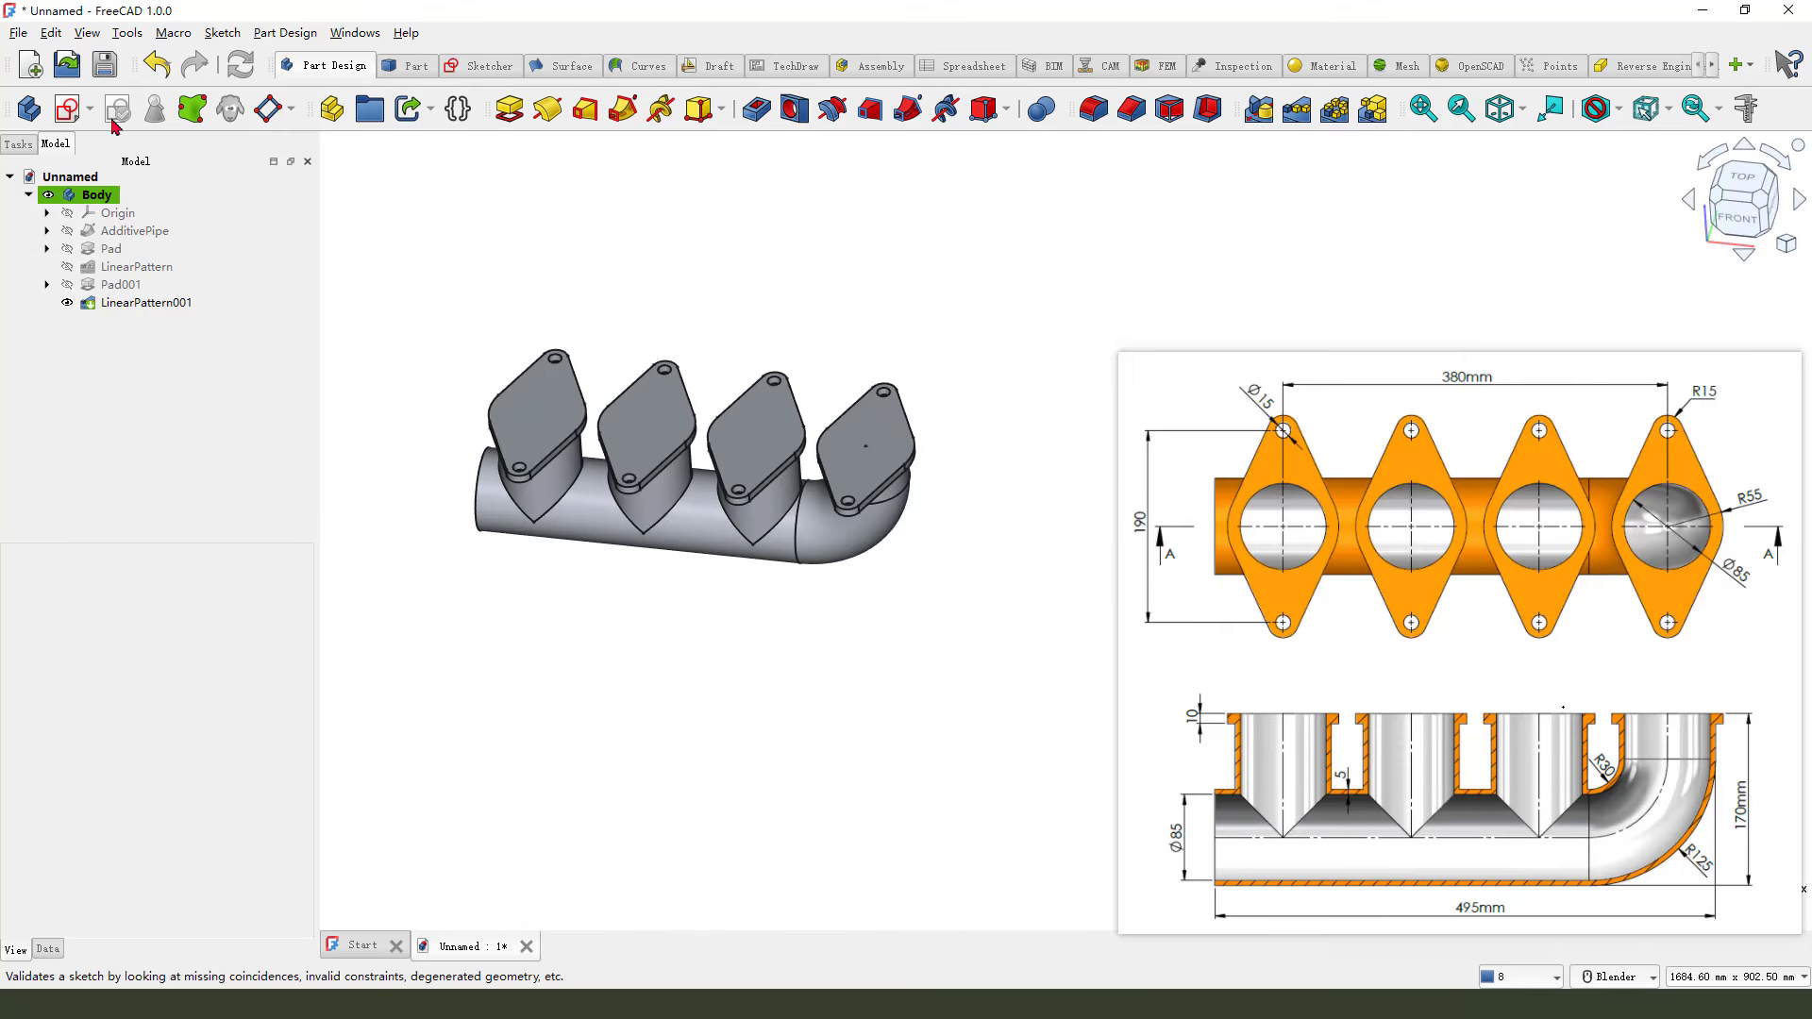
Start a sketch on the XY-plane, import the first flange's rounded side arc as external geometry, and turn on the section view.
{"action": "left_click", "coordinate": [67, 108]}
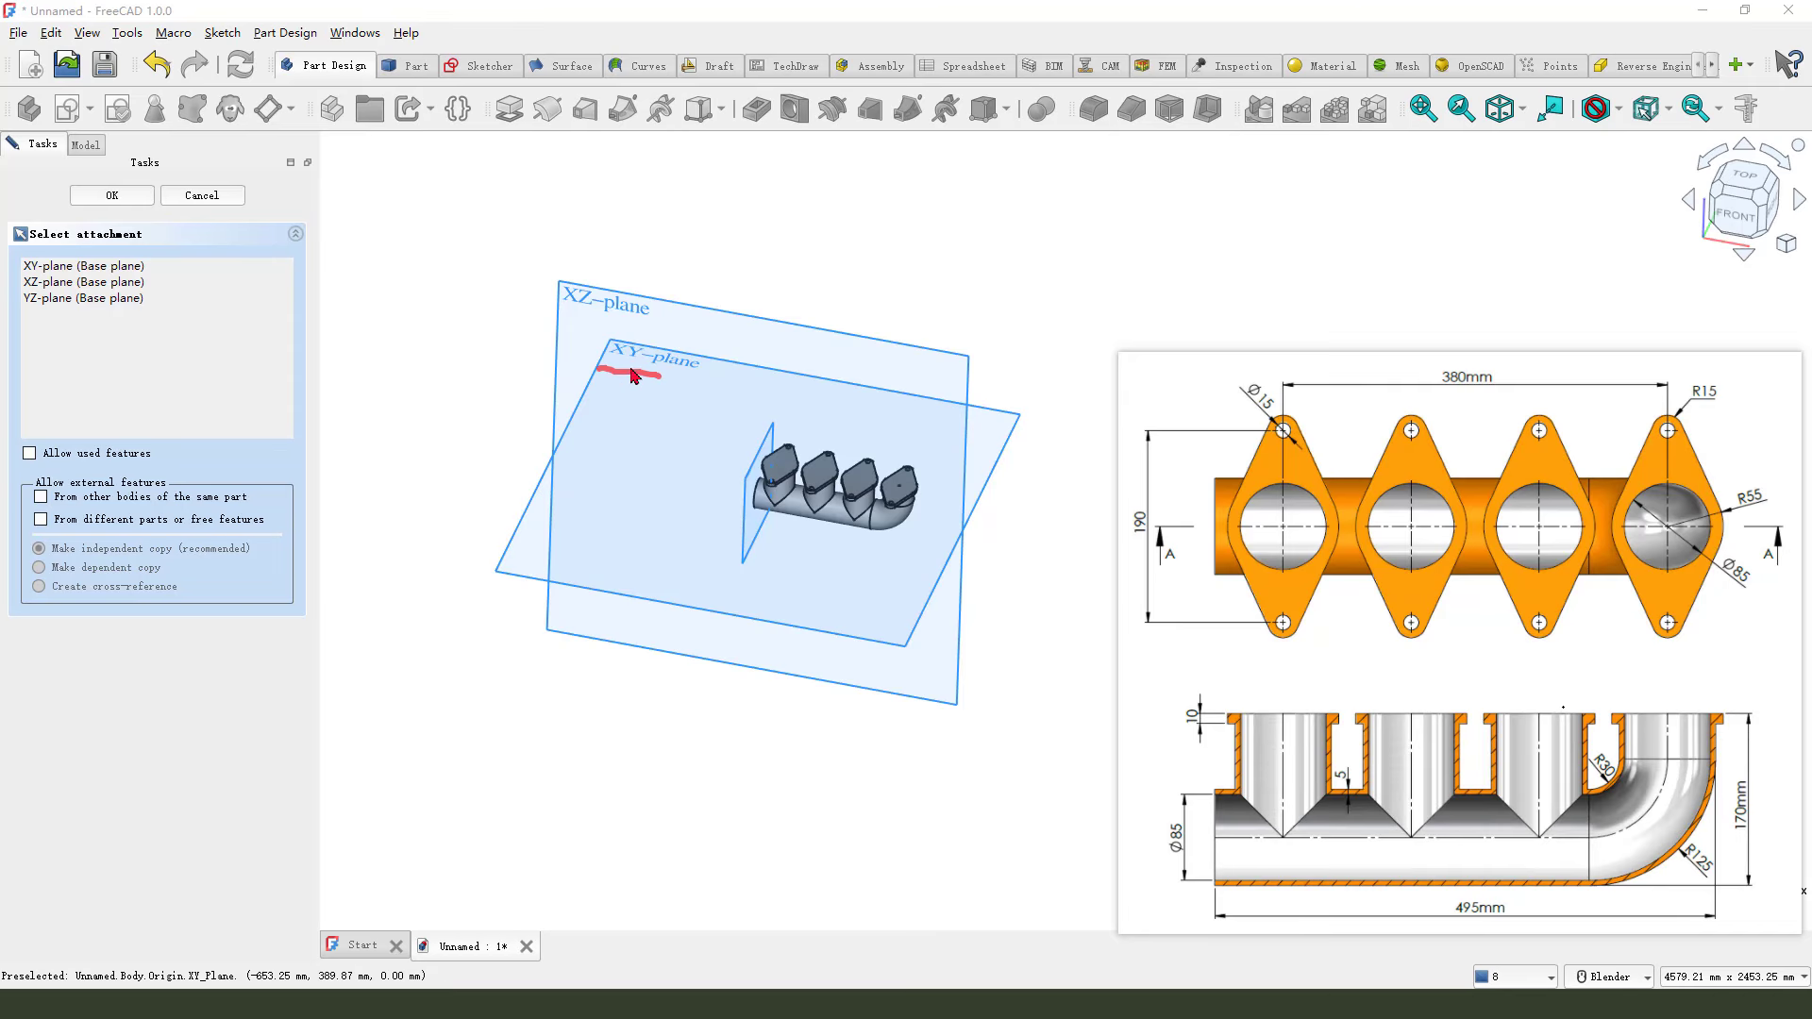
{"action": "left_click", "coordinate": [666, 362]}
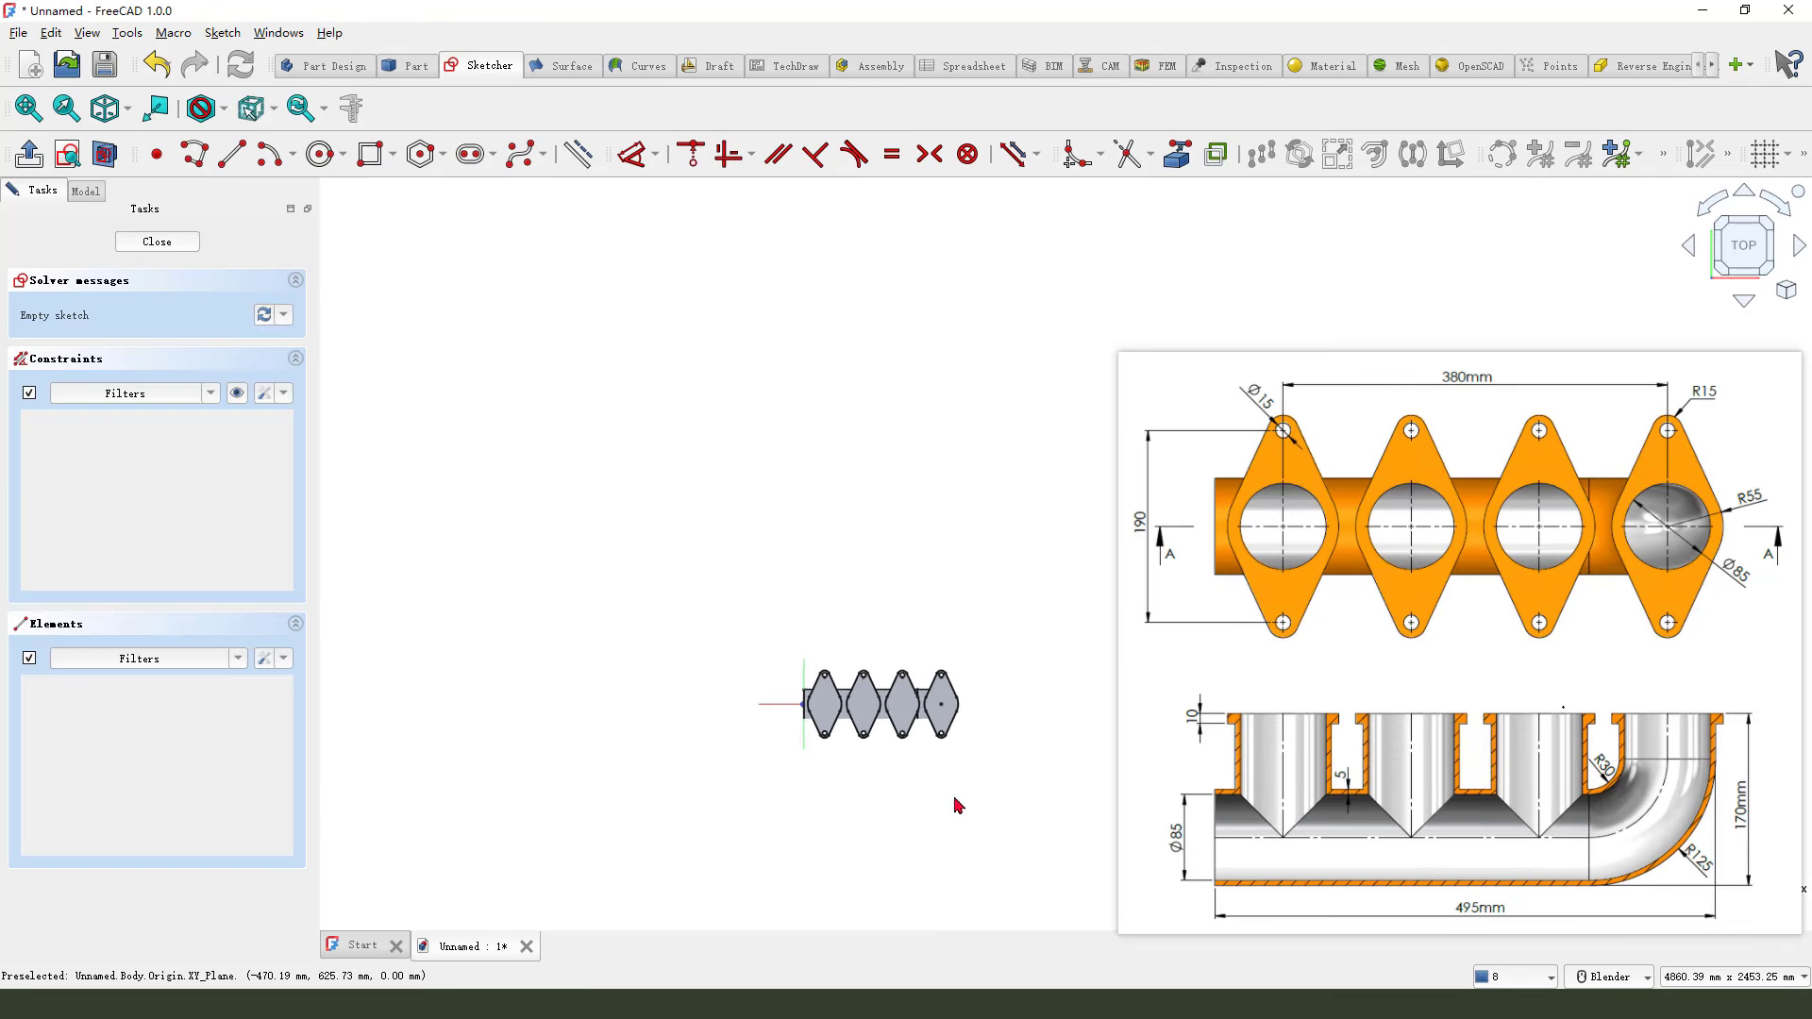
{"action": "left_click", "coordinate": [1177, 154]}
{"action": "scroll", "coordinate": [615, 559], "scroll_direction": "up", "scroll_amount": 3}
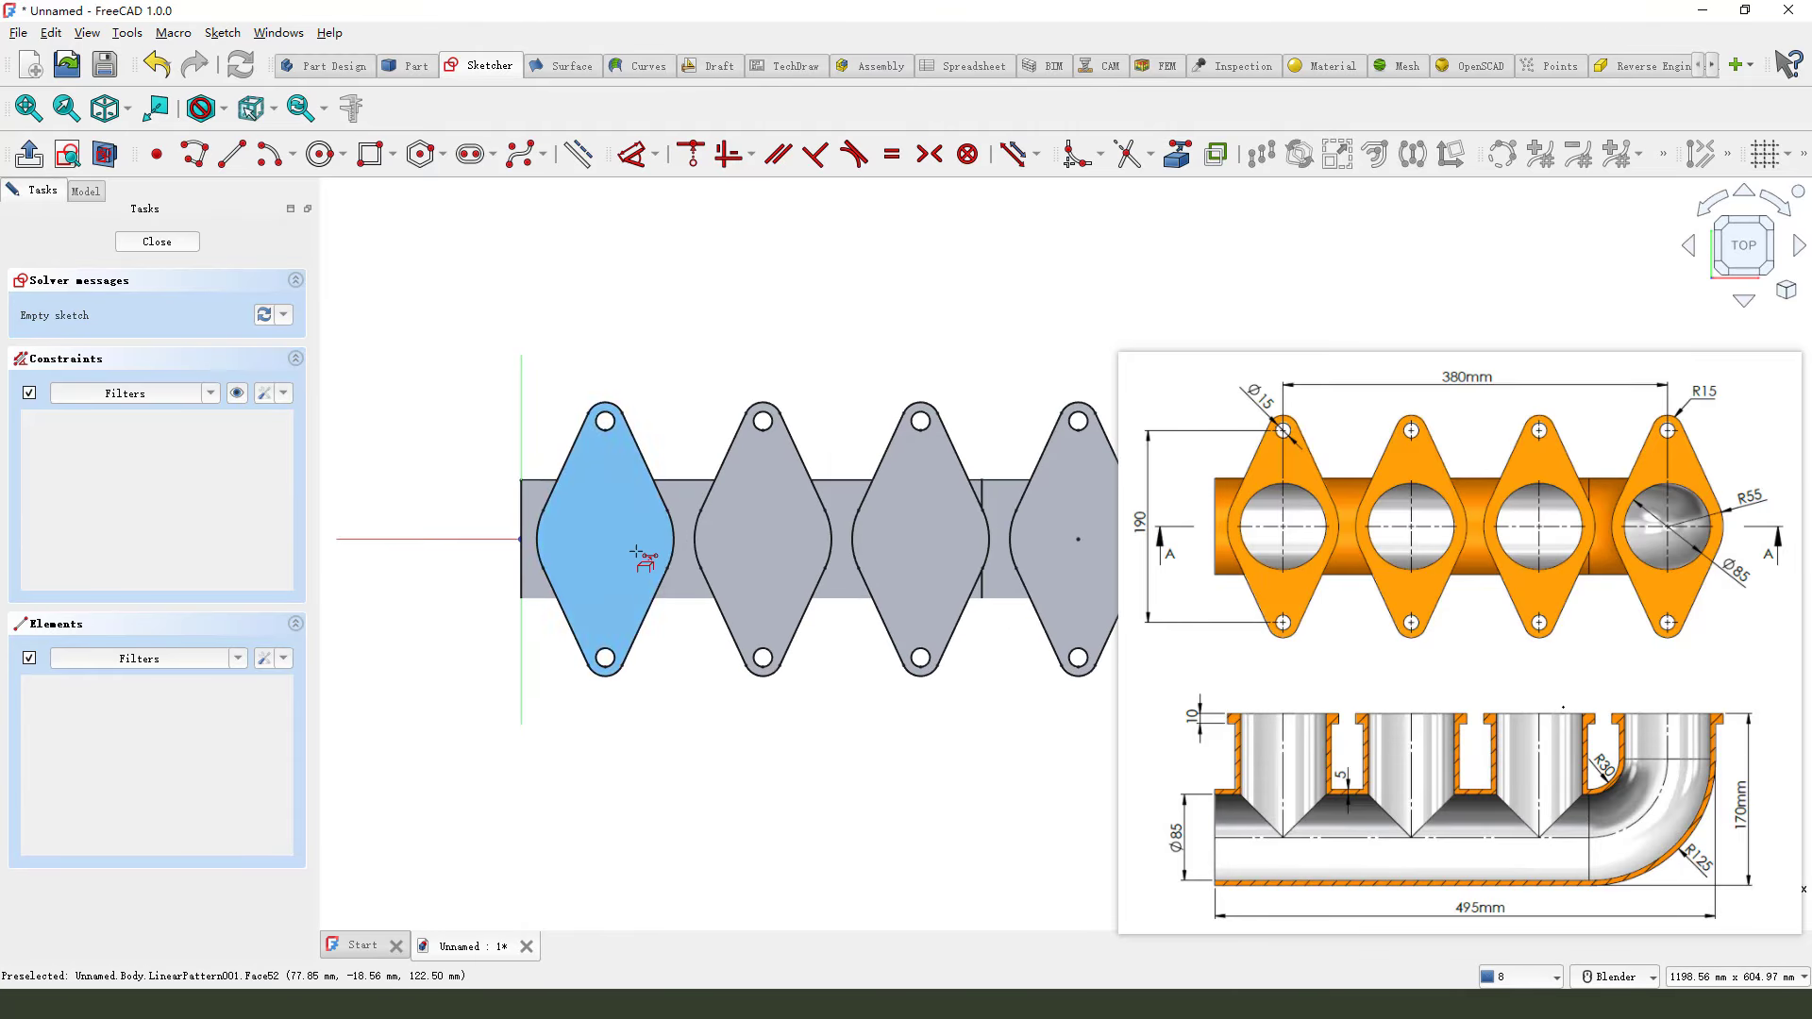
{"action": "left_click", "coordinate": [670, 538]}
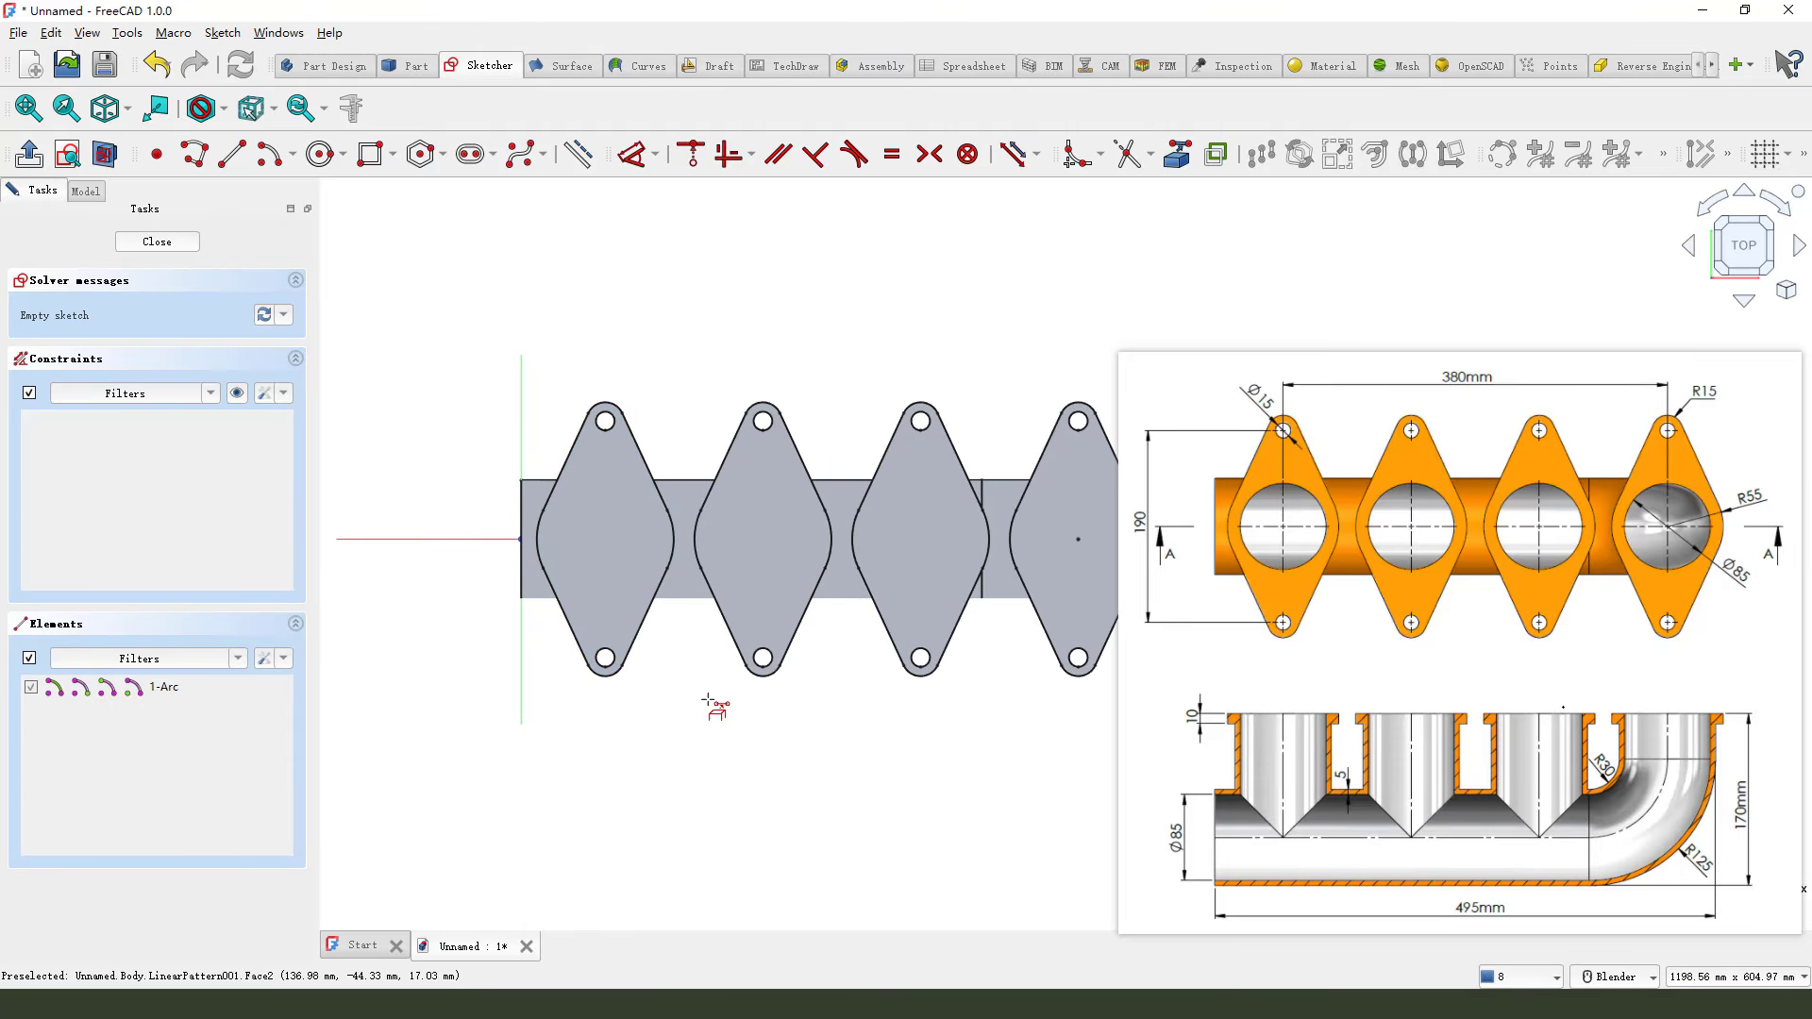
{"action": "left_click", "coordinate": [105, 154]}
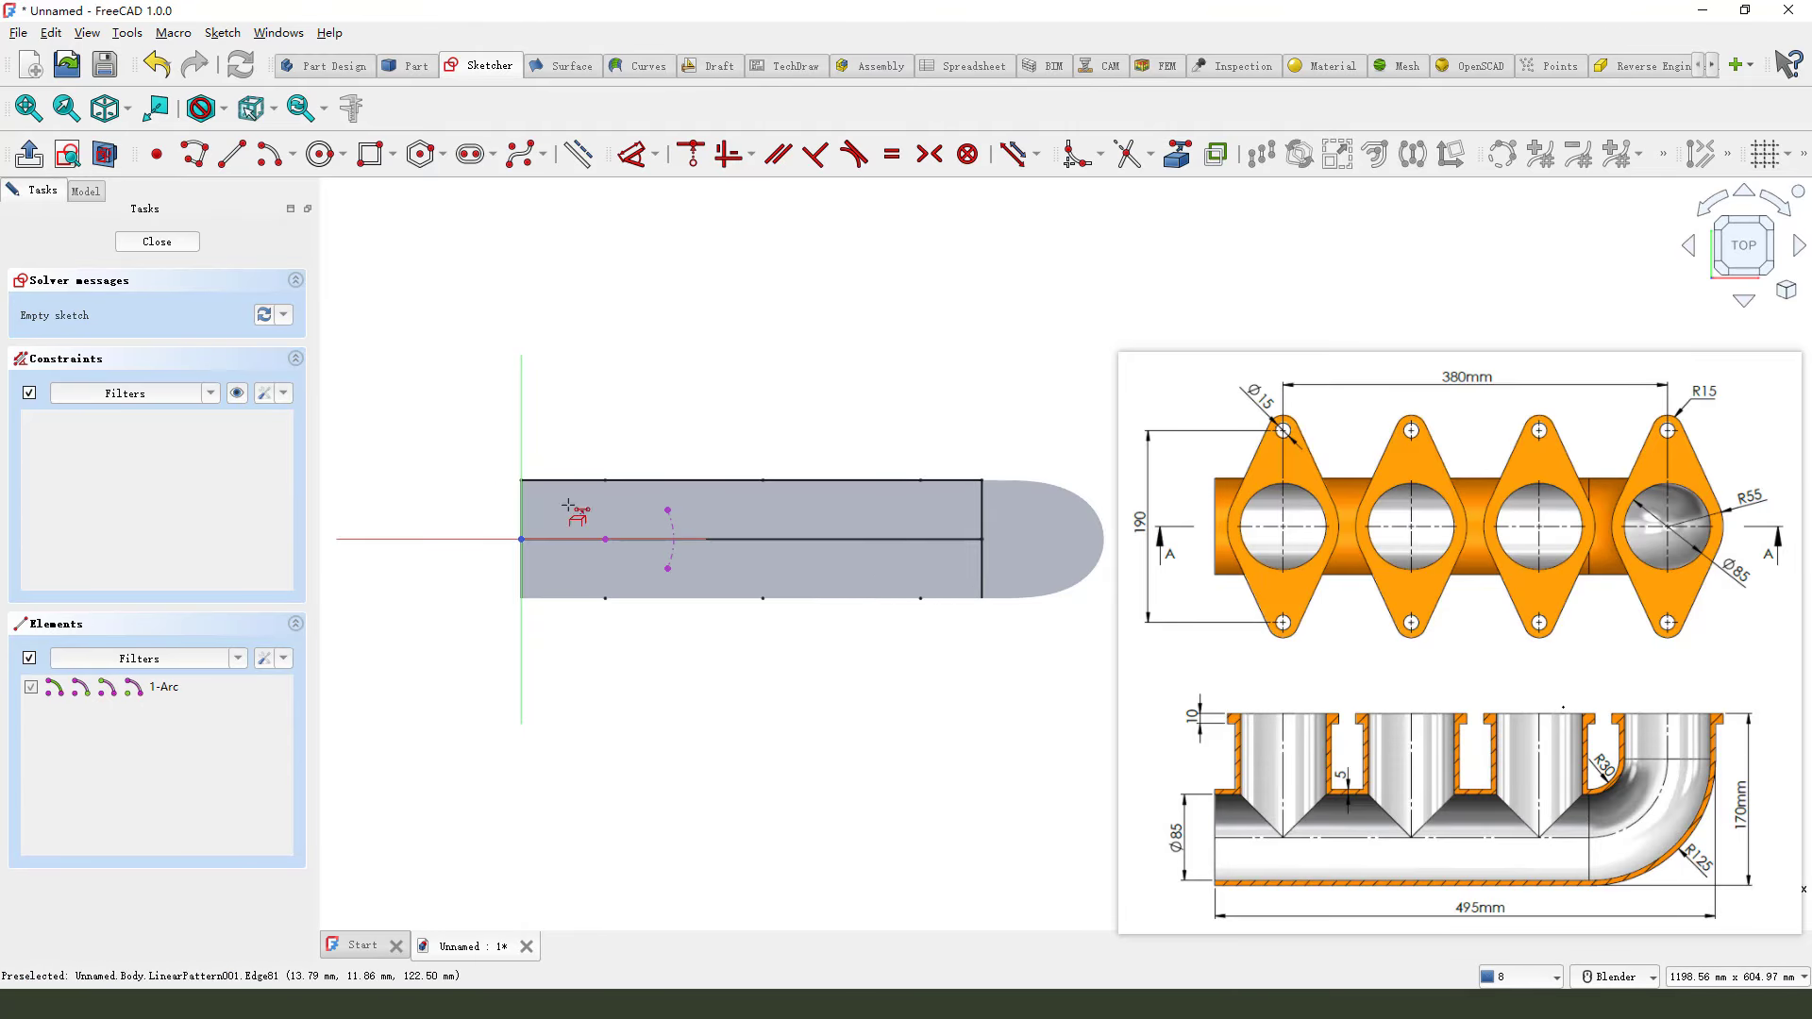
Draw a circle centred on the imported arc's centre point and set its diameter to 85 mm.
{"action": "left_click", "coordinate": [321, 154]}
{"action": "left_click", "coordinate": [606, 539]}
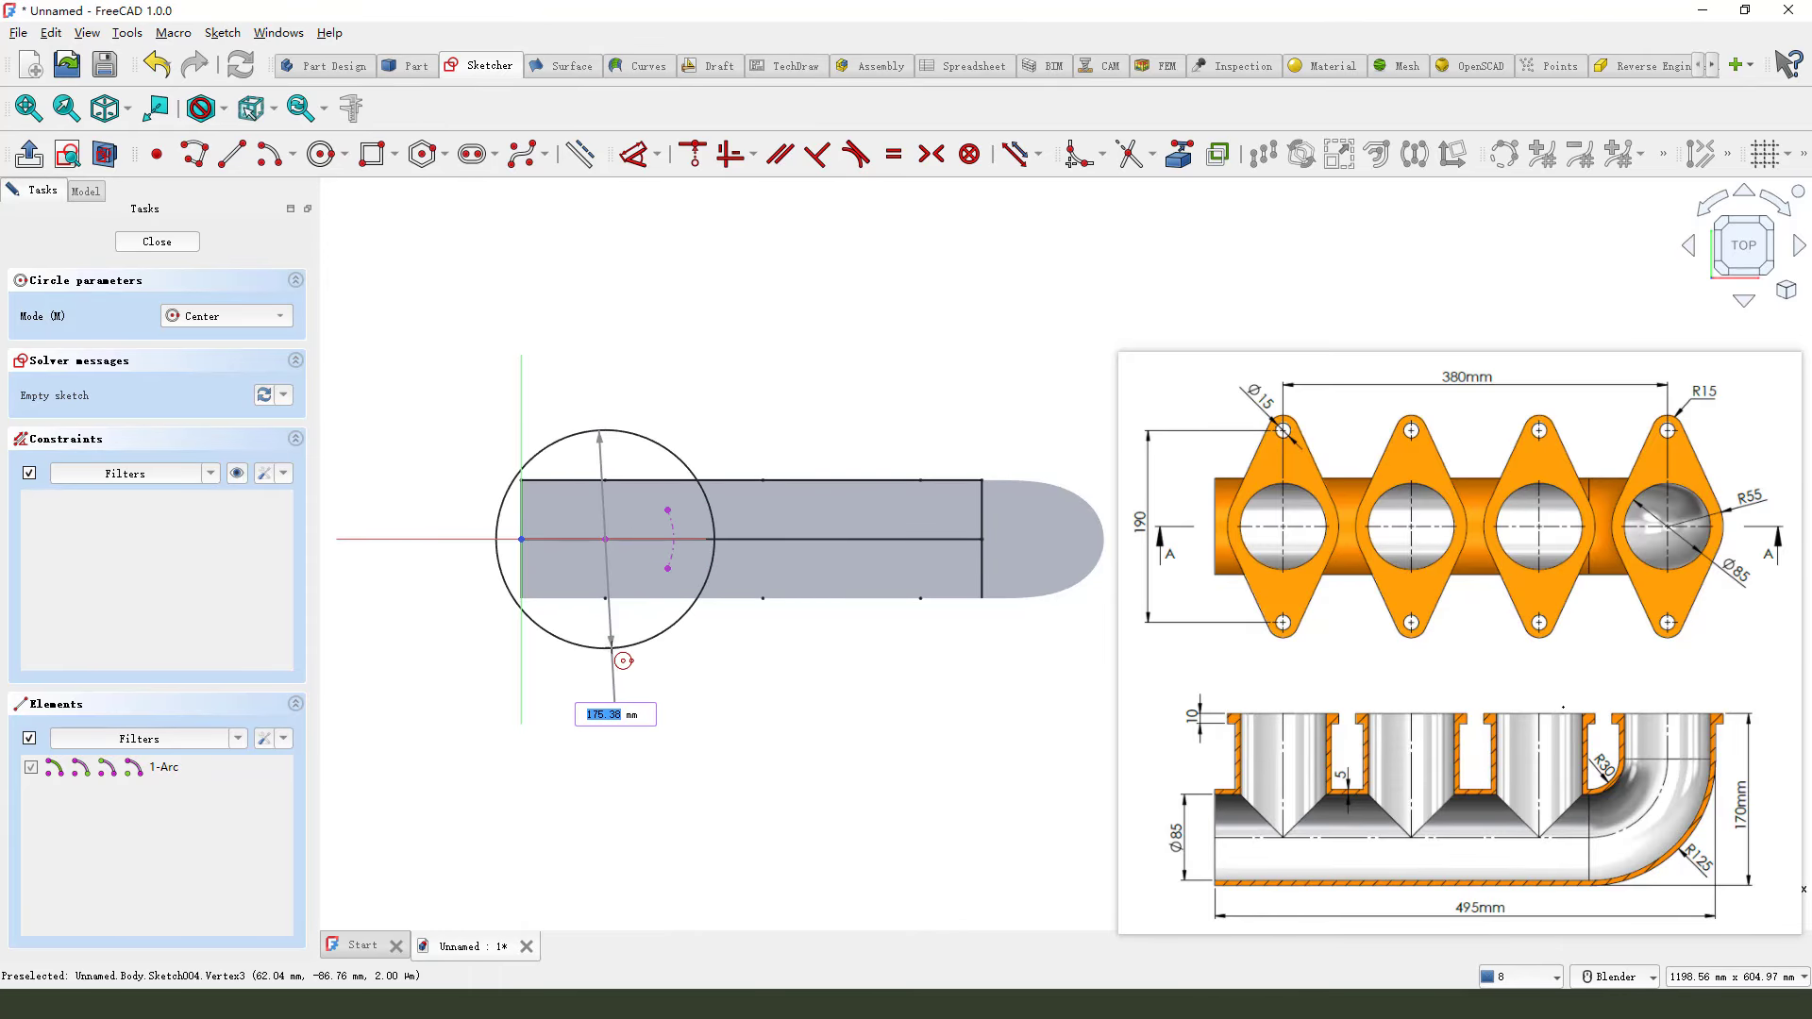
{"action": "left_click", "coordinate": [607, 648]}
{"action": "left_click", "coordinate": [632, 154]}
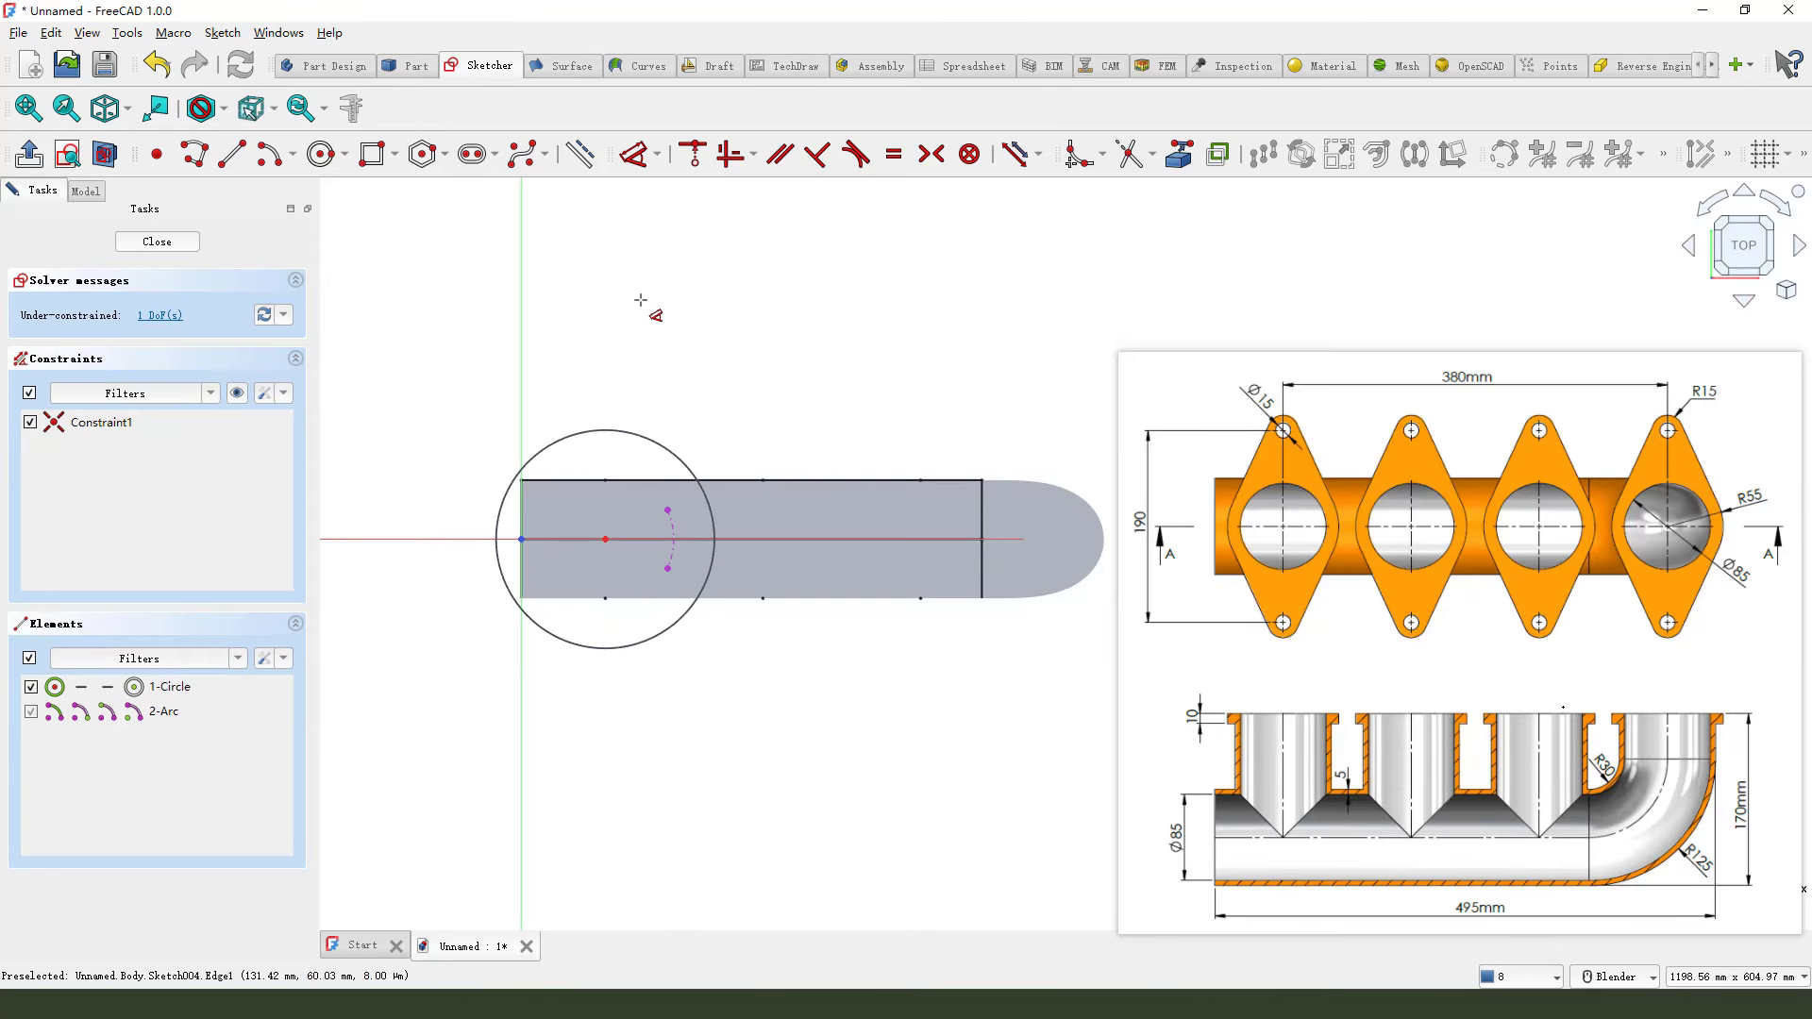
{"action": "left_click", "coordinate": [652, 445]}
{"action": "left_click", "coordinate": [722, 326]}
{"action": "type", "text": "8"}
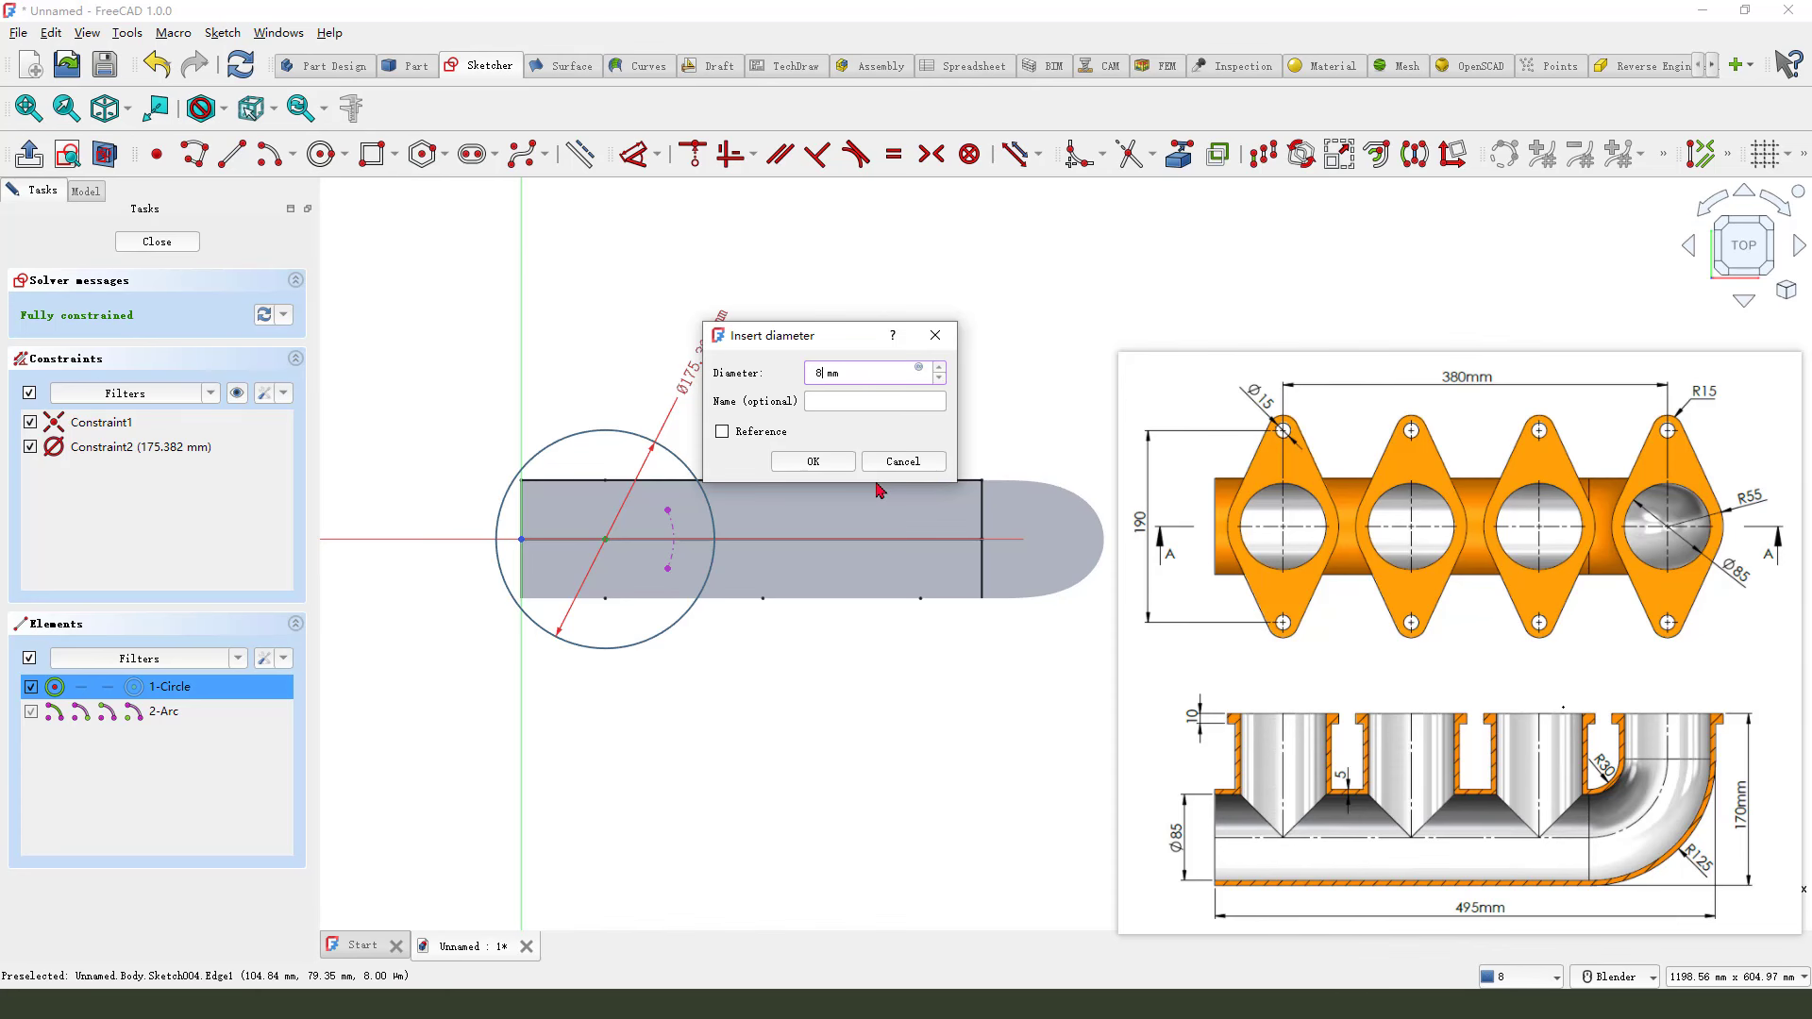
{"action": "type", "text": "5"}
{"action": "key", "text": "Return"}
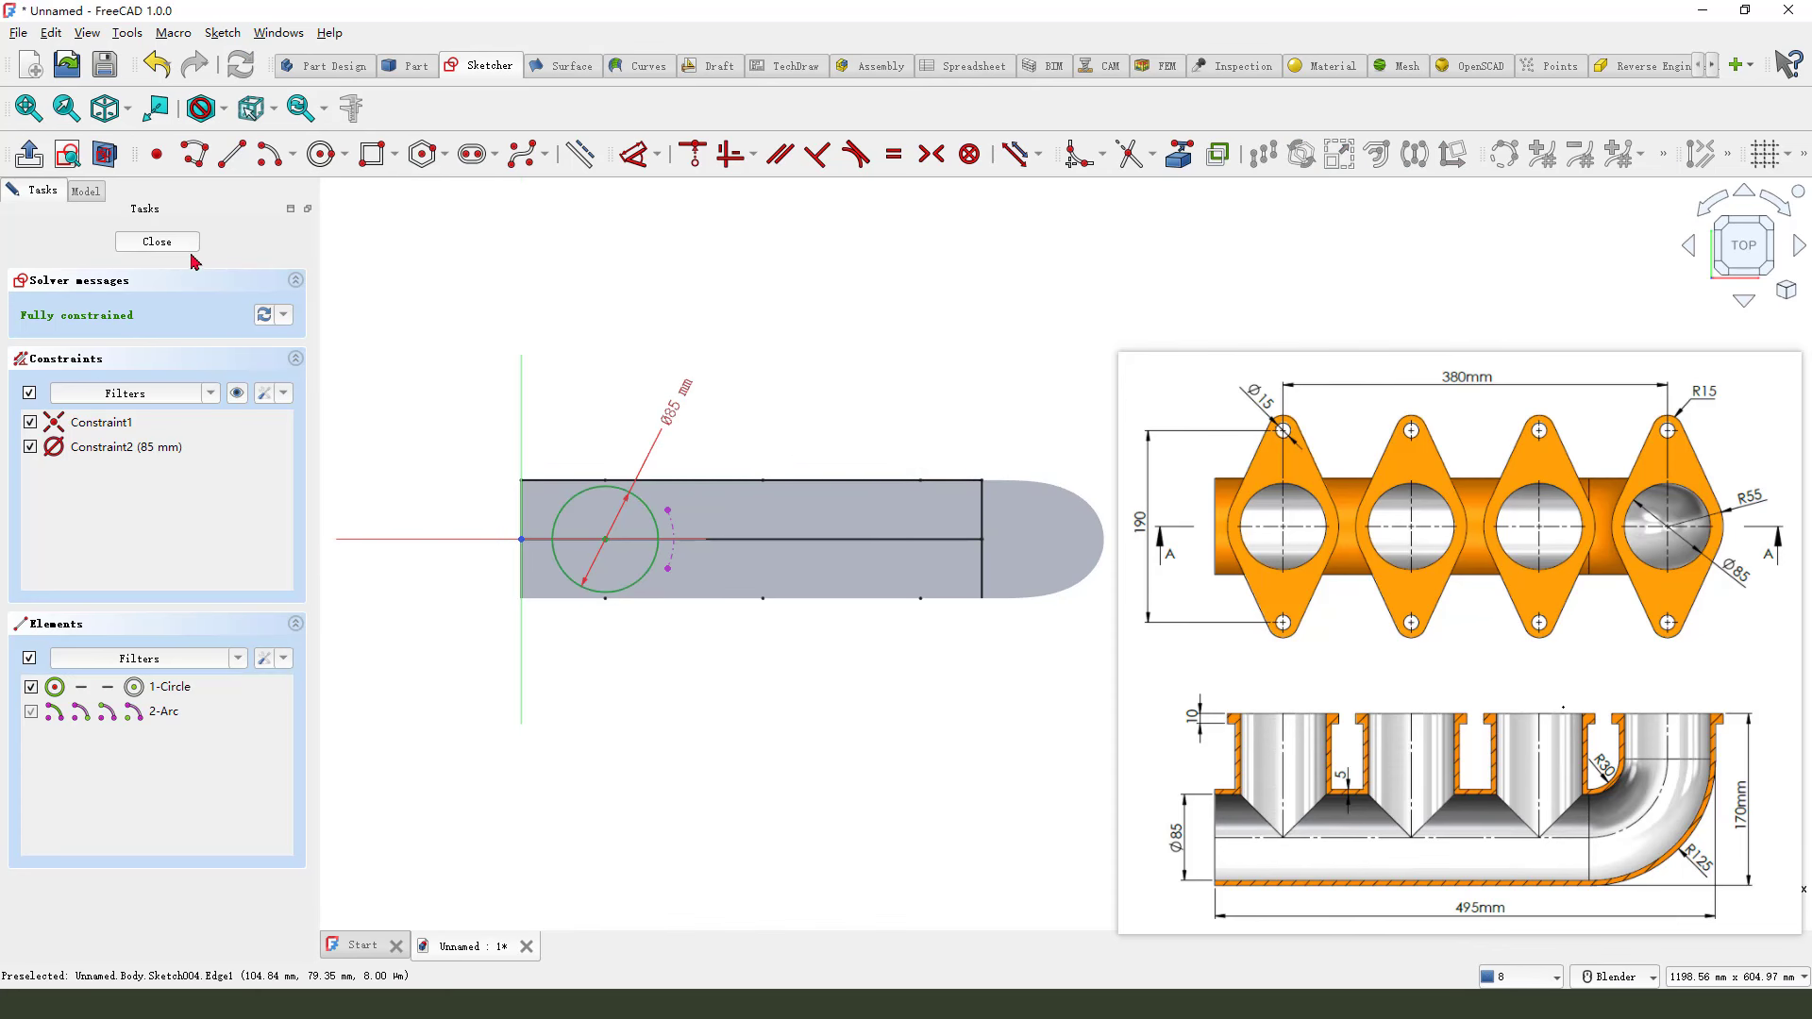
Close the sketch and cut it as a pocket with type Through all in the reversed direction.
{"action": "left_click", "coordinate": [160, 241]}
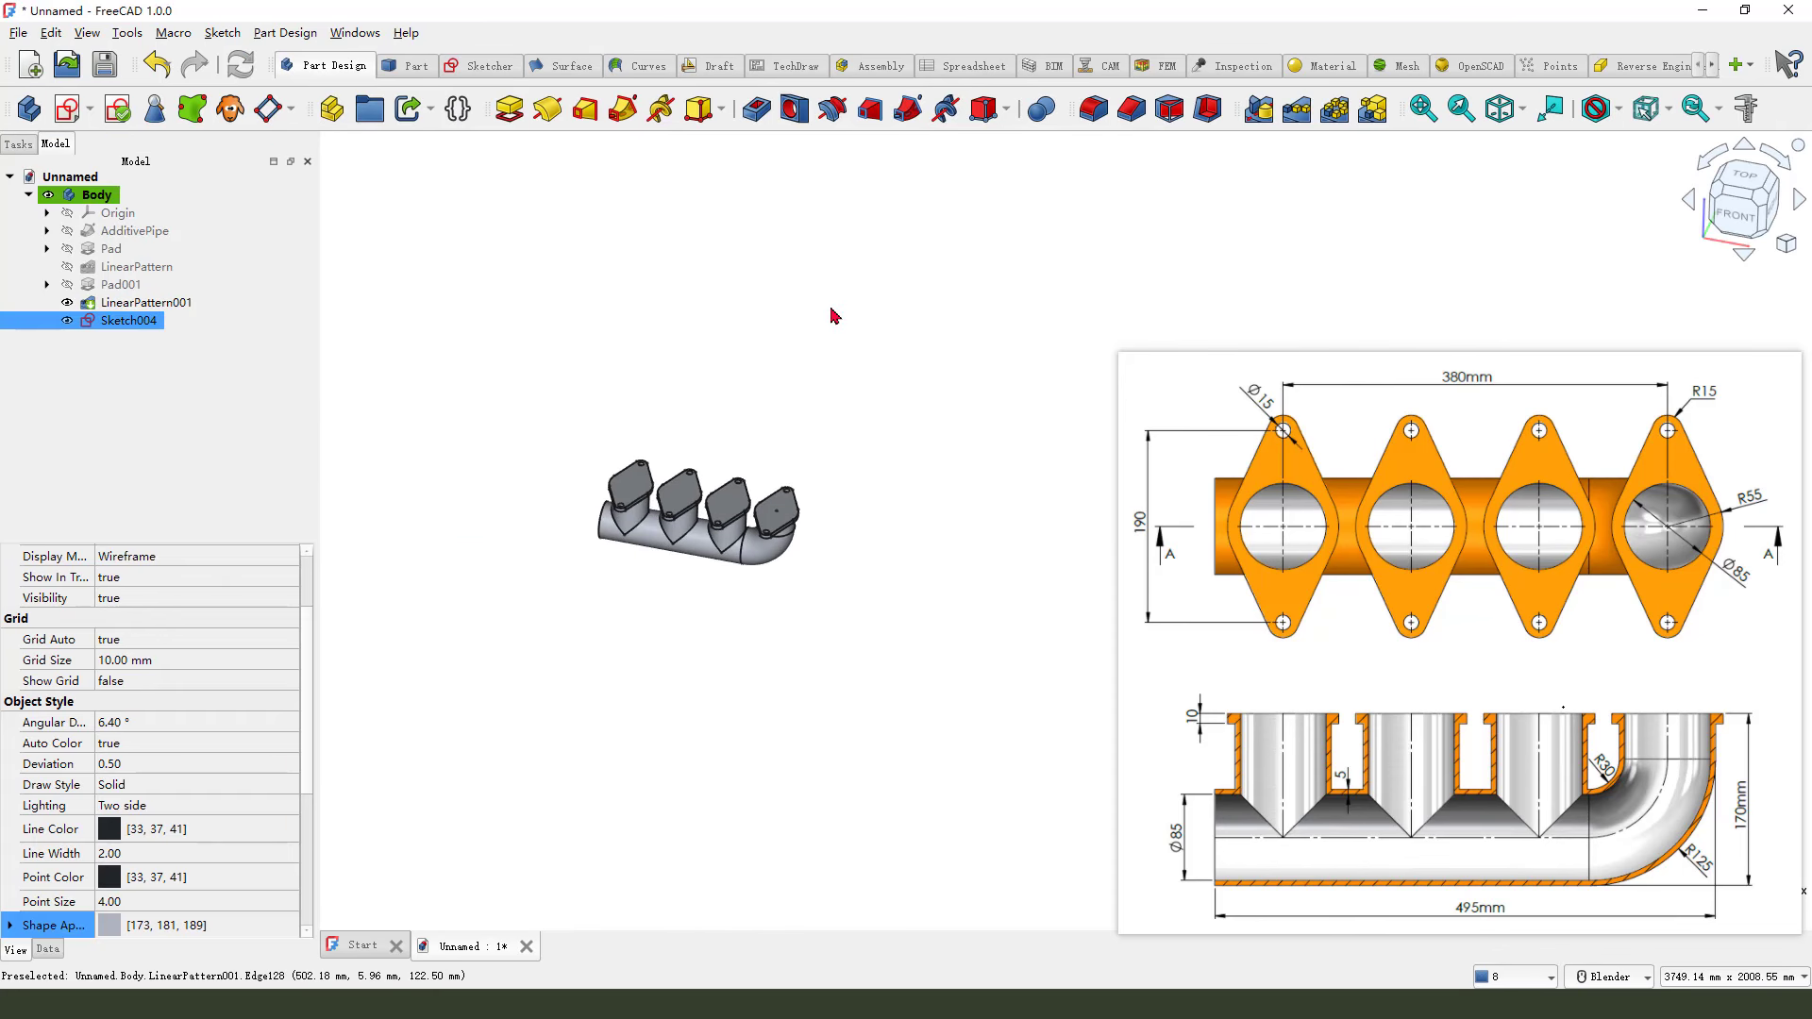
{"action": "left_click", "coordinate": [756, 108]}
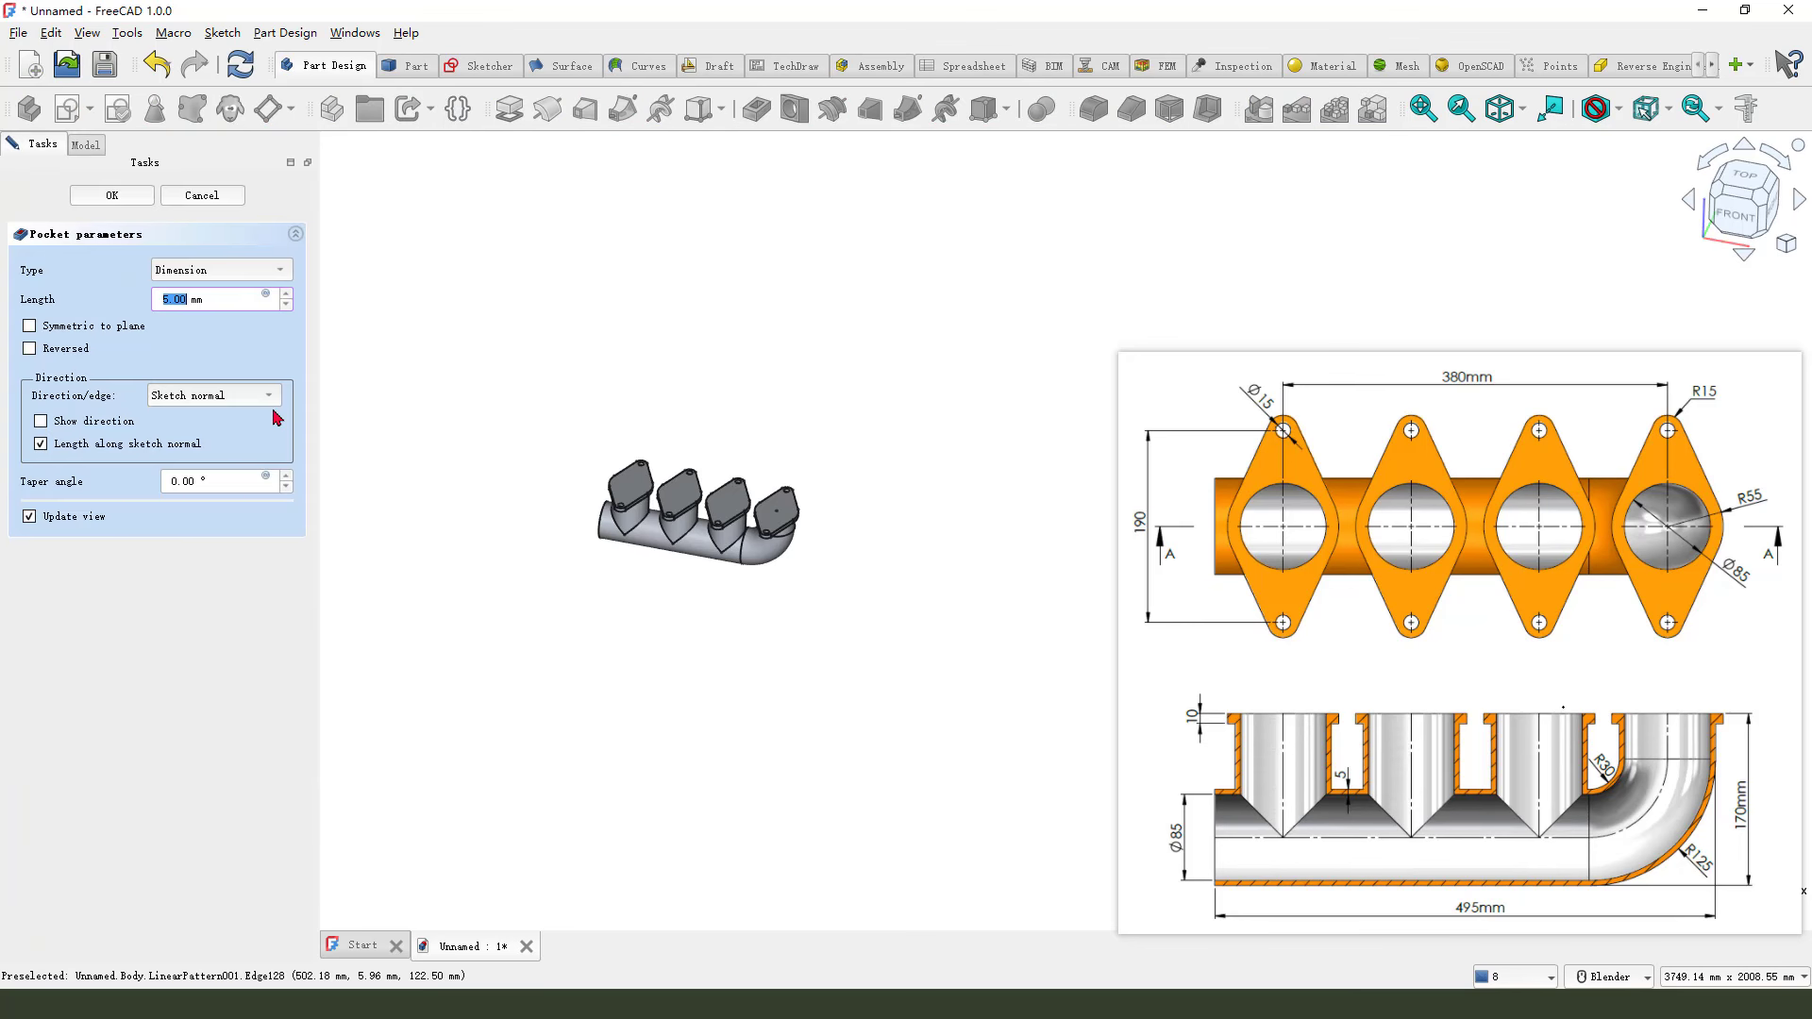
{"action": "left_click", "coordinate": [216, 272]}
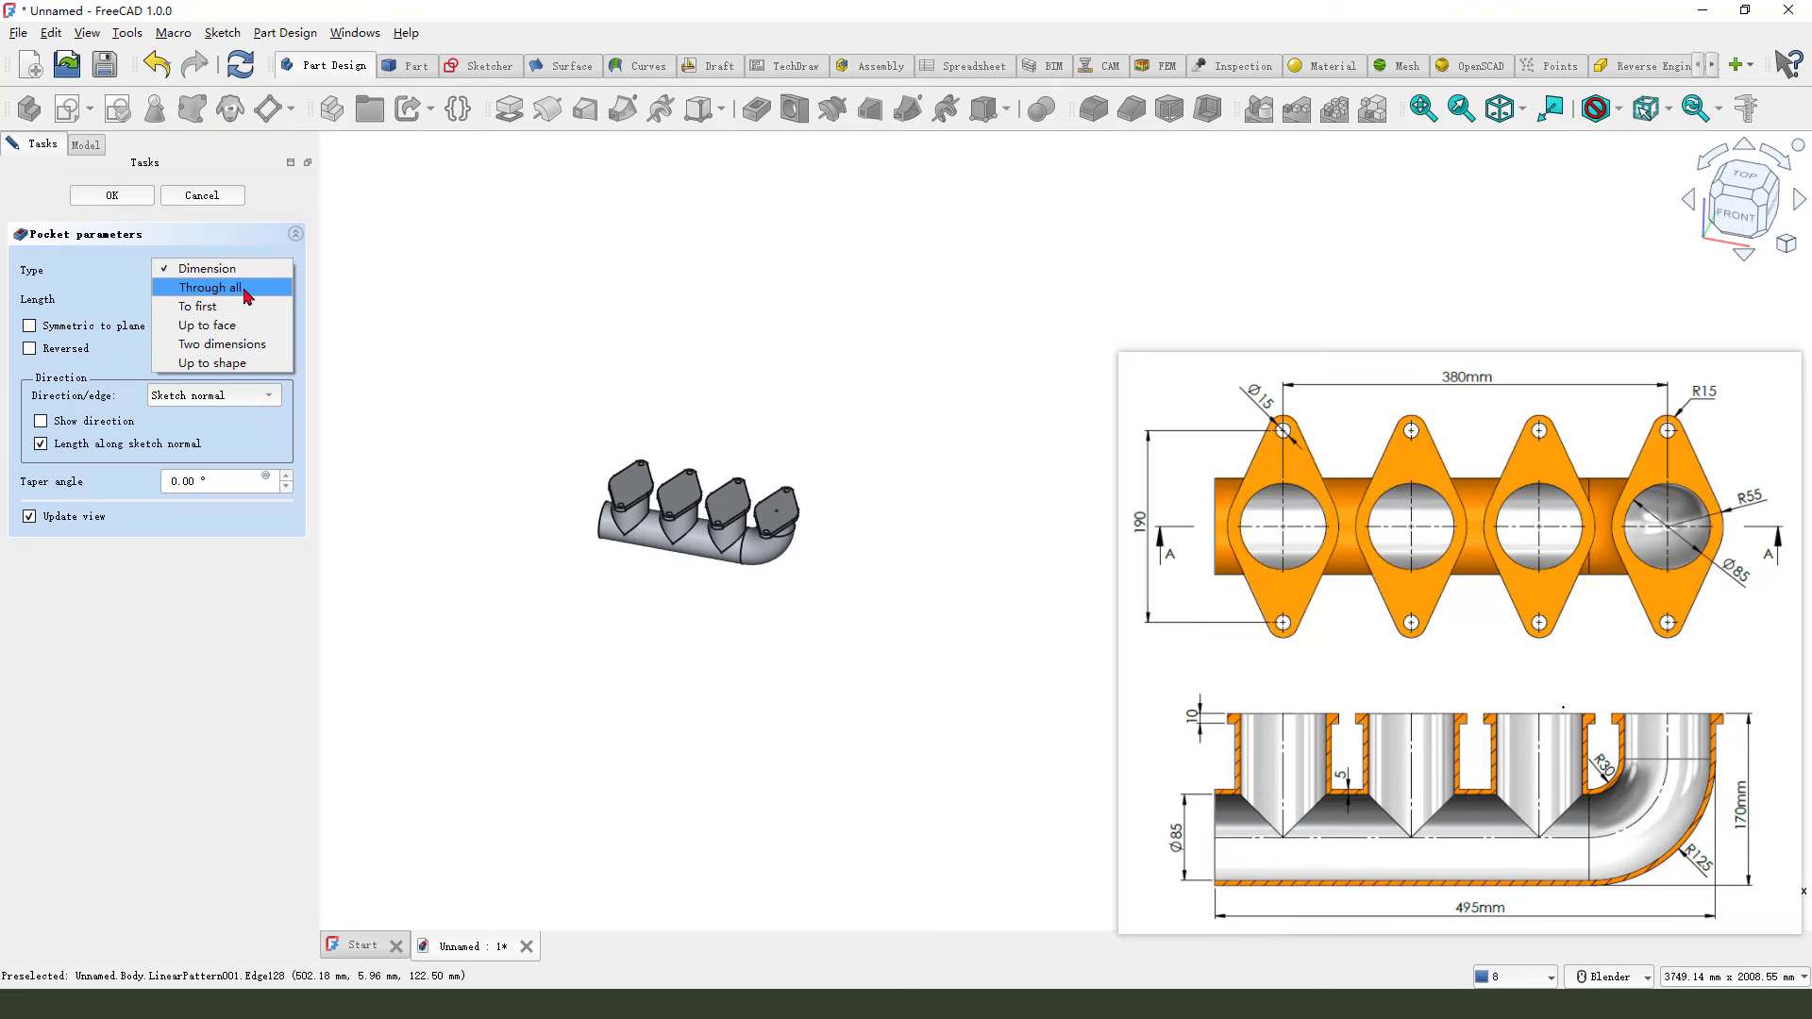
{"action": "left_click", "coordinate": [248, 289]}
{"action": "left_click", "coordinate": [38, 350]}
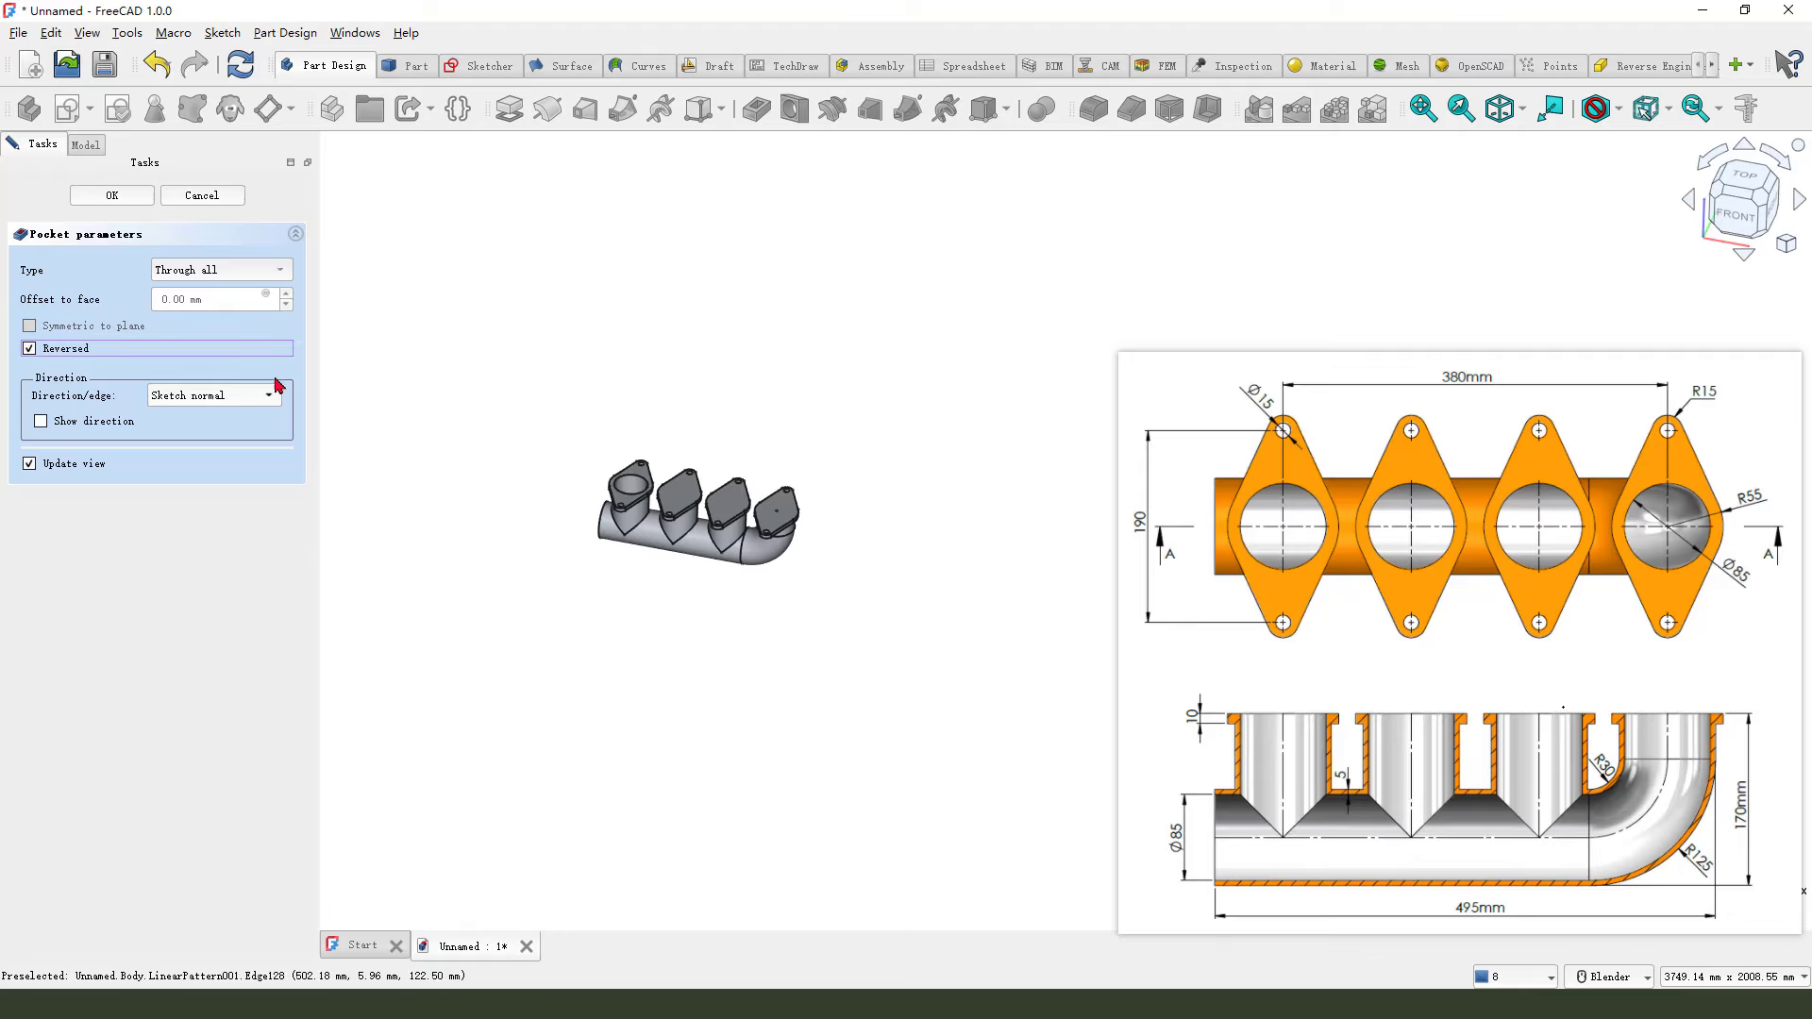
{"action": "left_click", "coordinate": [111, 195]}
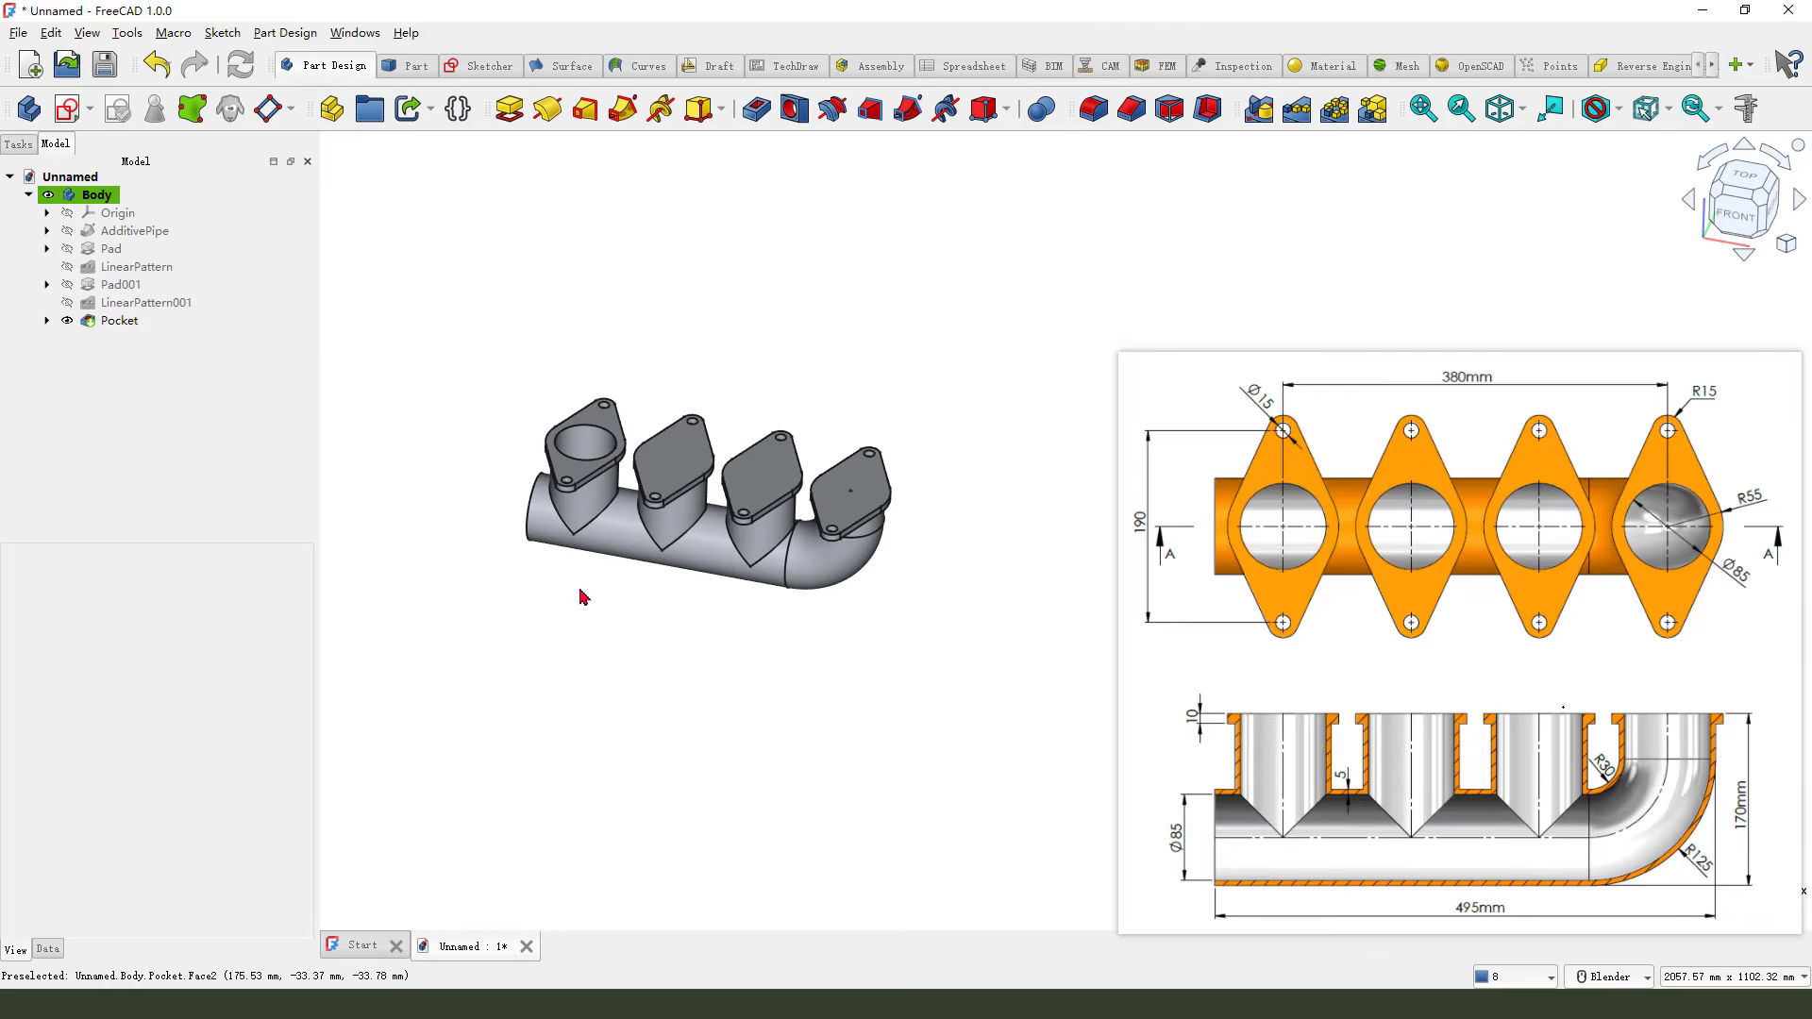
Pattern the pocket linearly along the horizontal sketch axis in Offset mode, with an offset of 380/3 and 3 occurrences.
{"action": "left_click", "coordinate": [132, 322]}
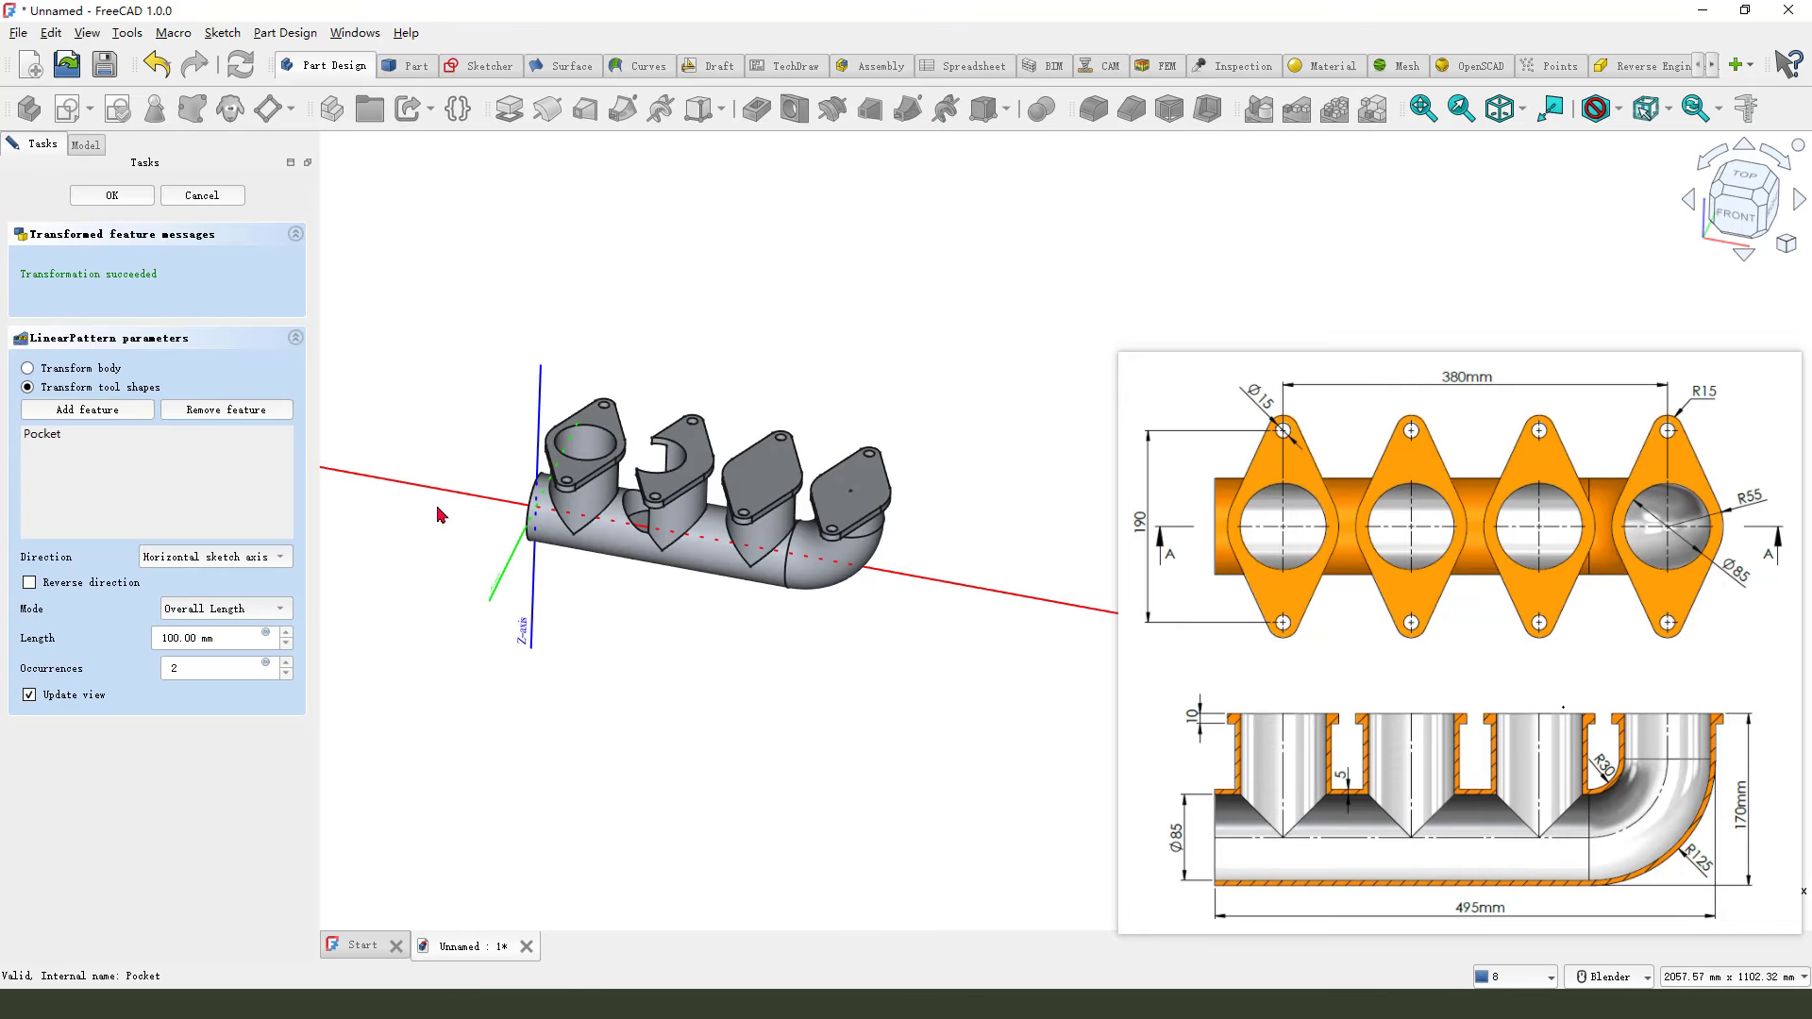
{"action": "left_click", "coordinate": [233, 620]}
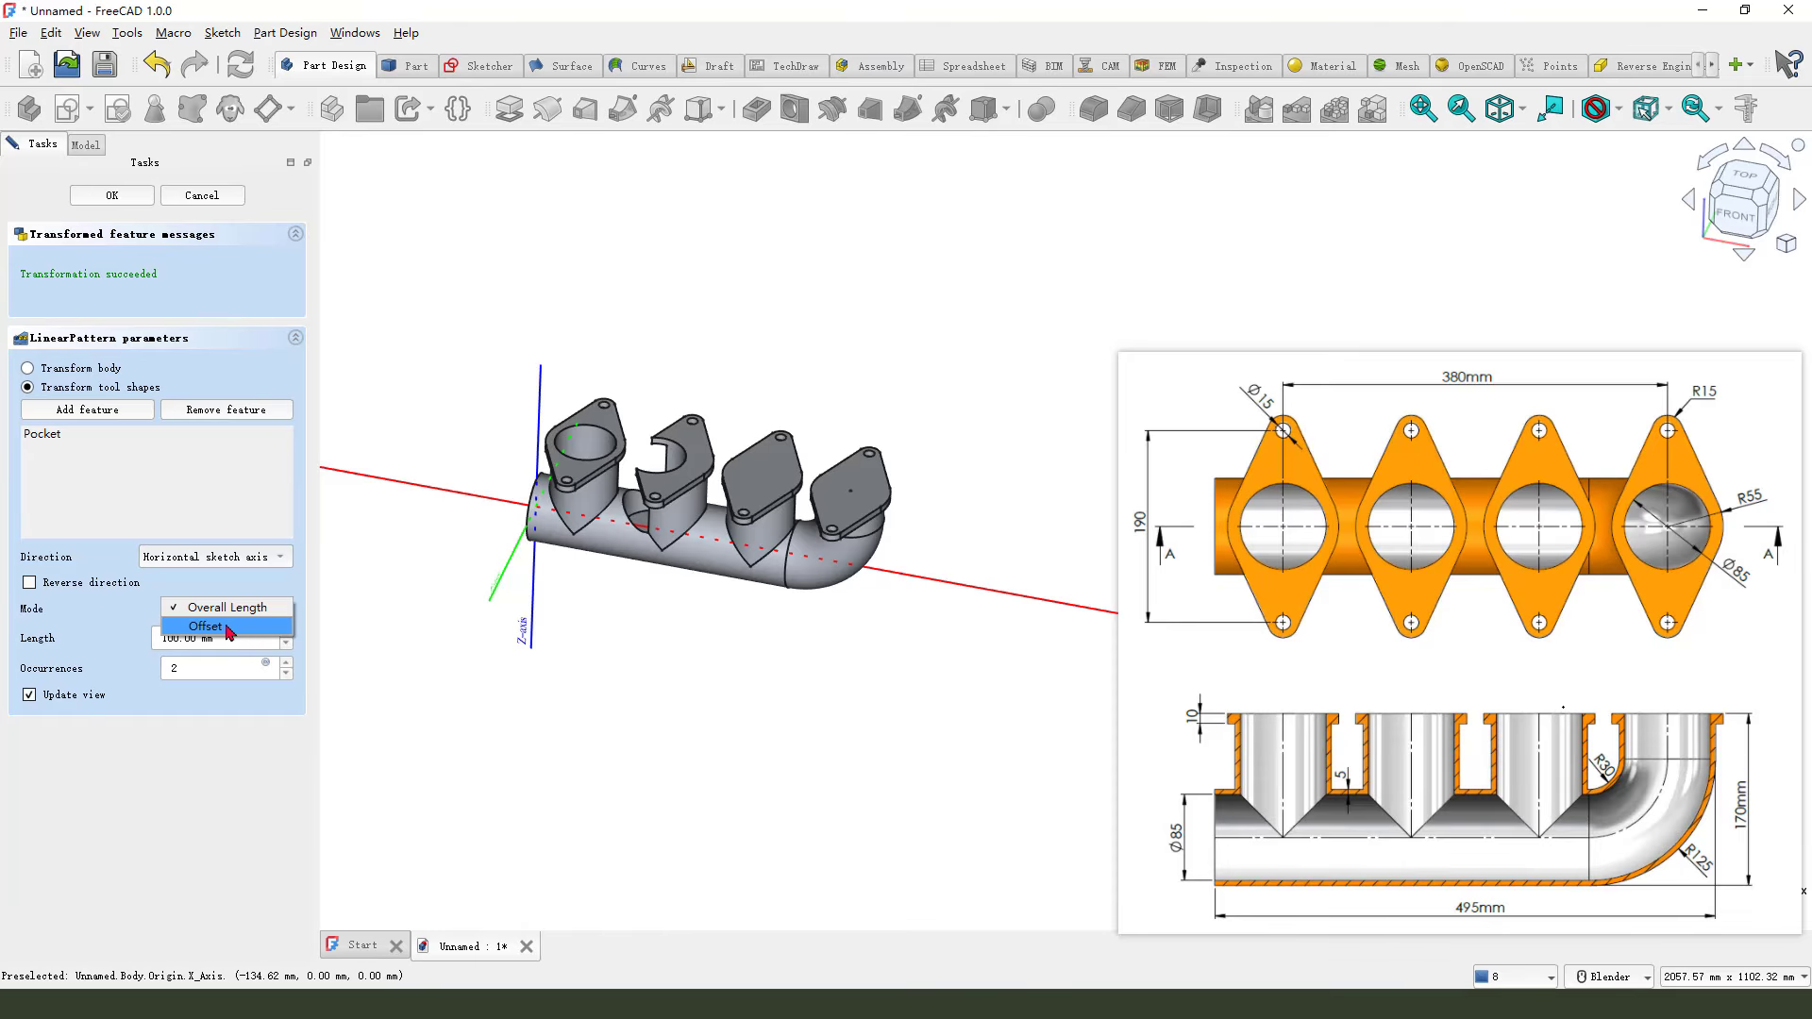
{"action": "left_click", "coordinate": [227, 627]}
{"action": "left_click_drag", "start_coordinate": [237, 640], "coordinate": [131, 629]}
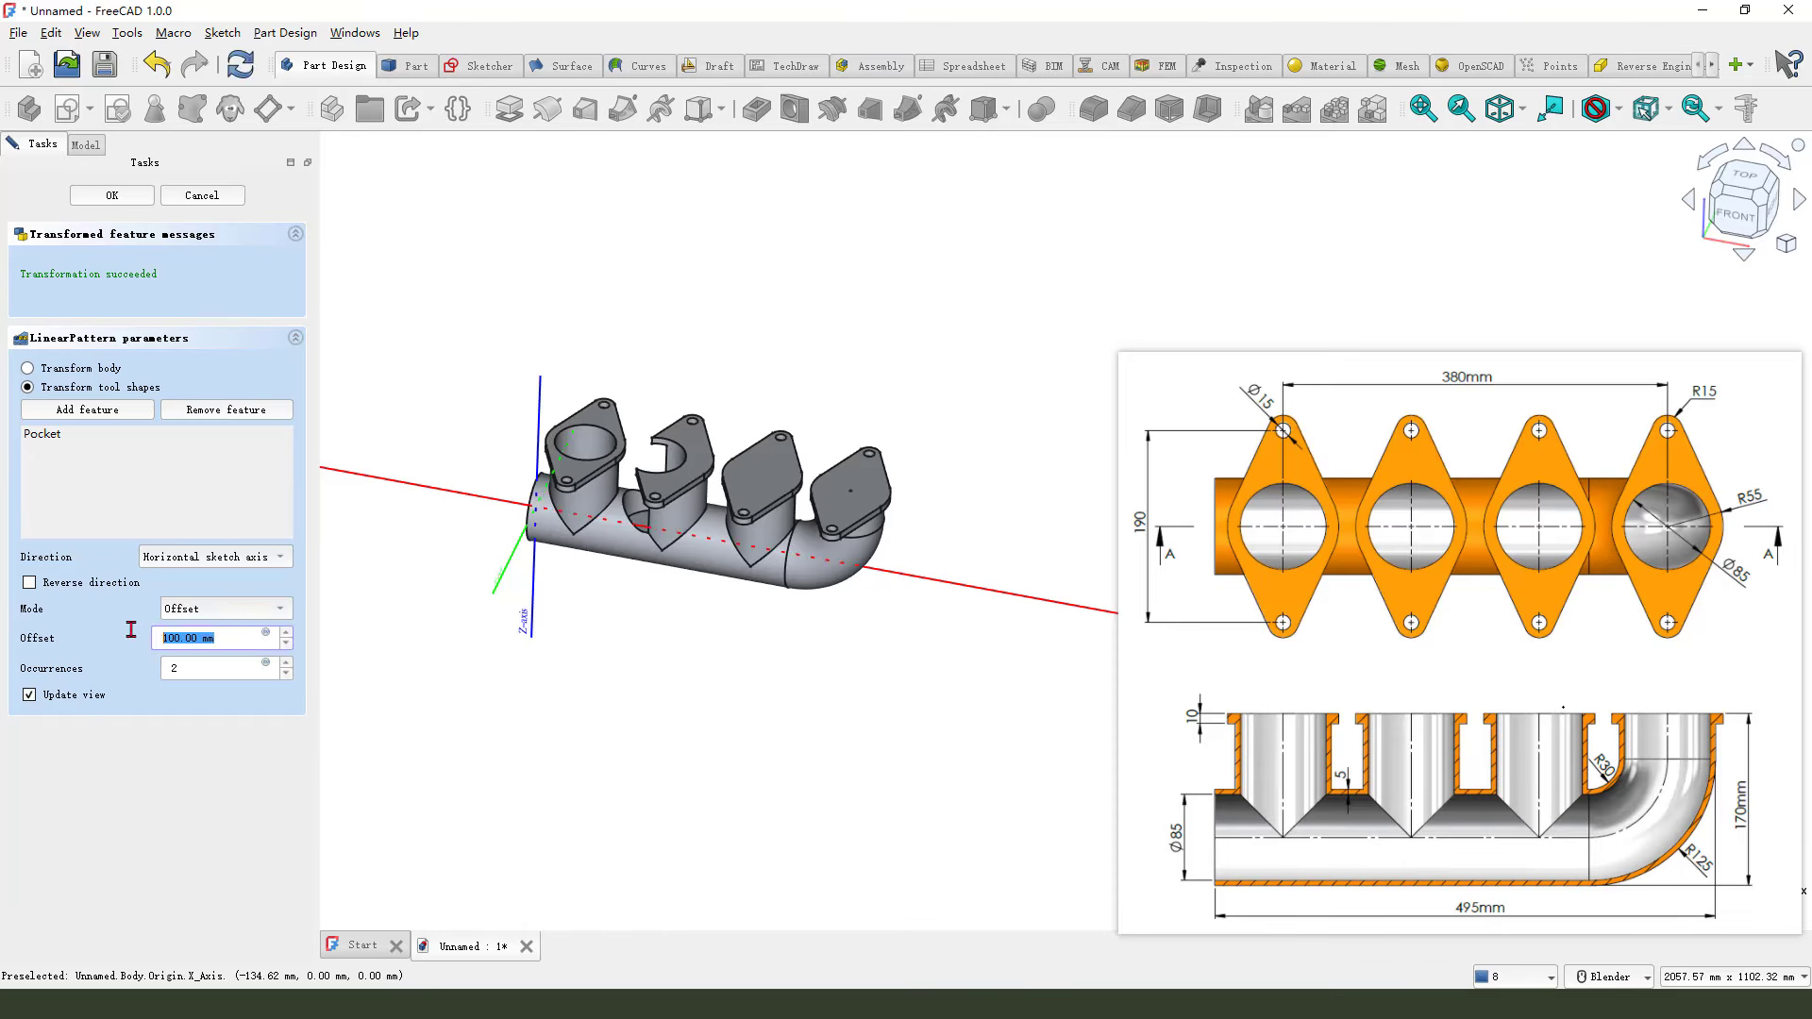
{"action": "type", "text": "380/3"}
{"action": "left_click_drag", "start_coordinate": [198, 665], "coordinate": [147, 670]}
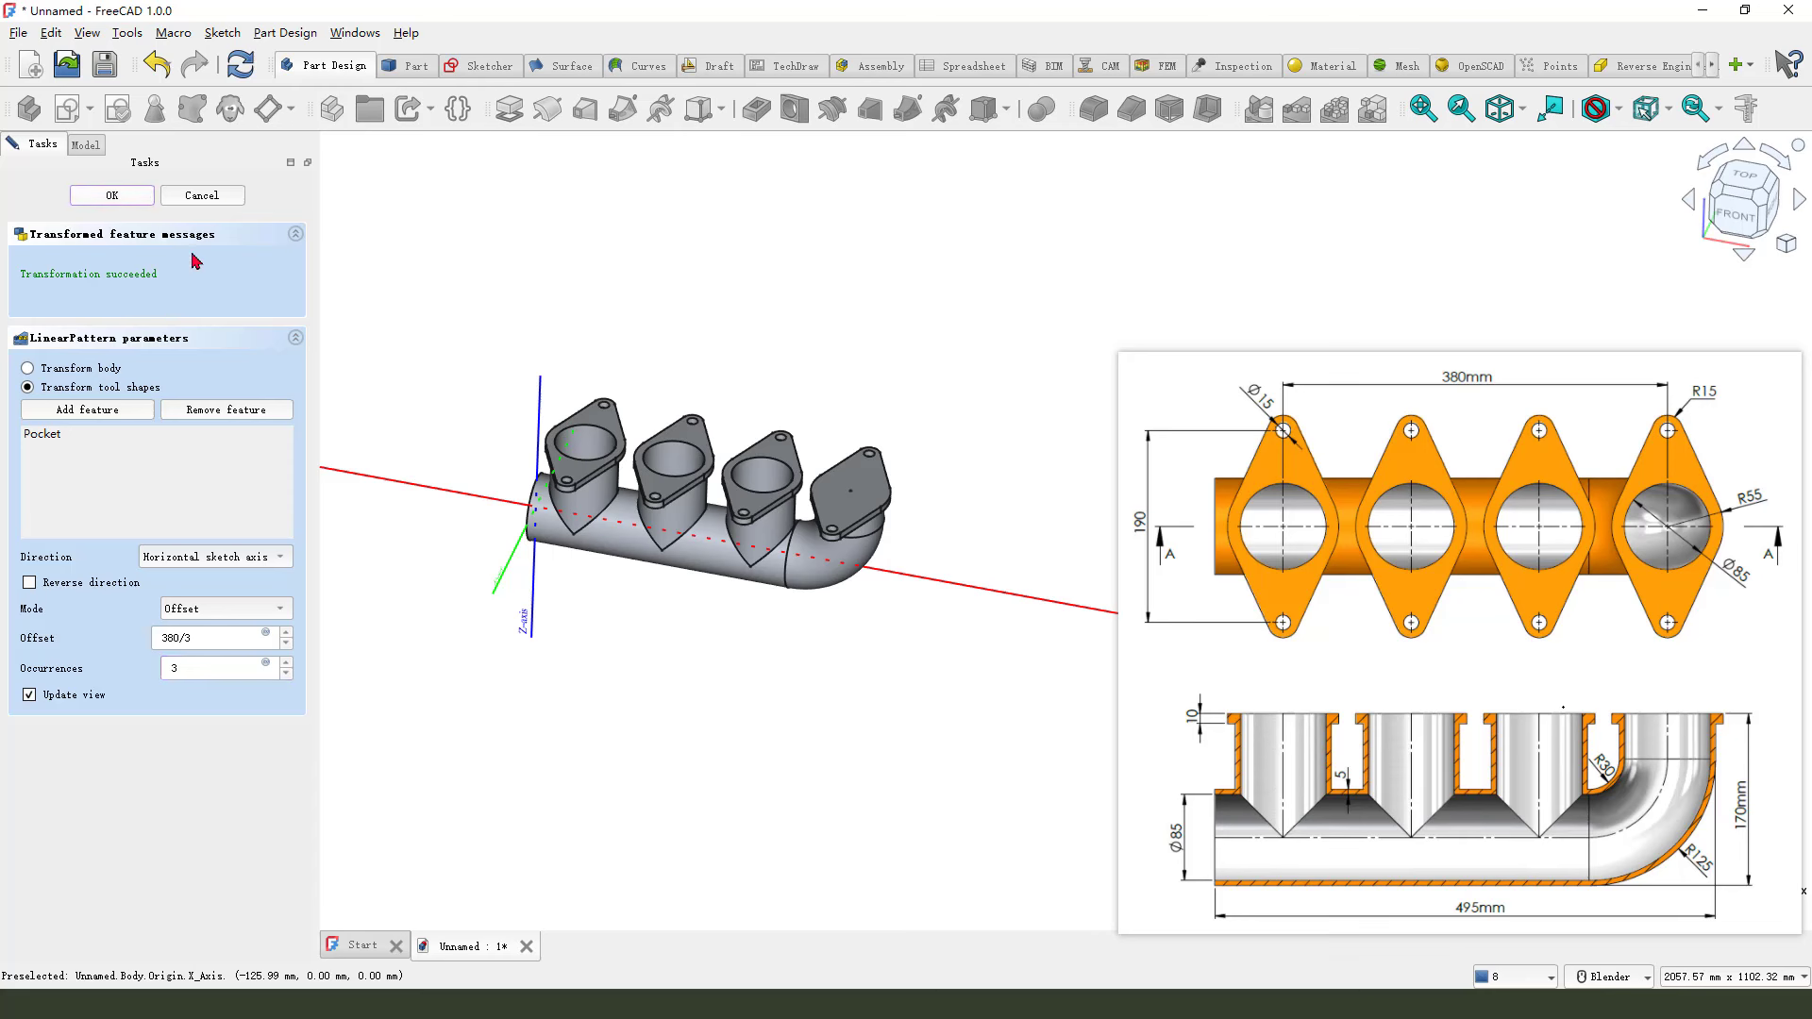
{"action": "left_click", "coordinate": [111, 195]}
{"action": "middle_click_drag", "start_coordinate": [524, 557], "coordinate": [745, 614]}
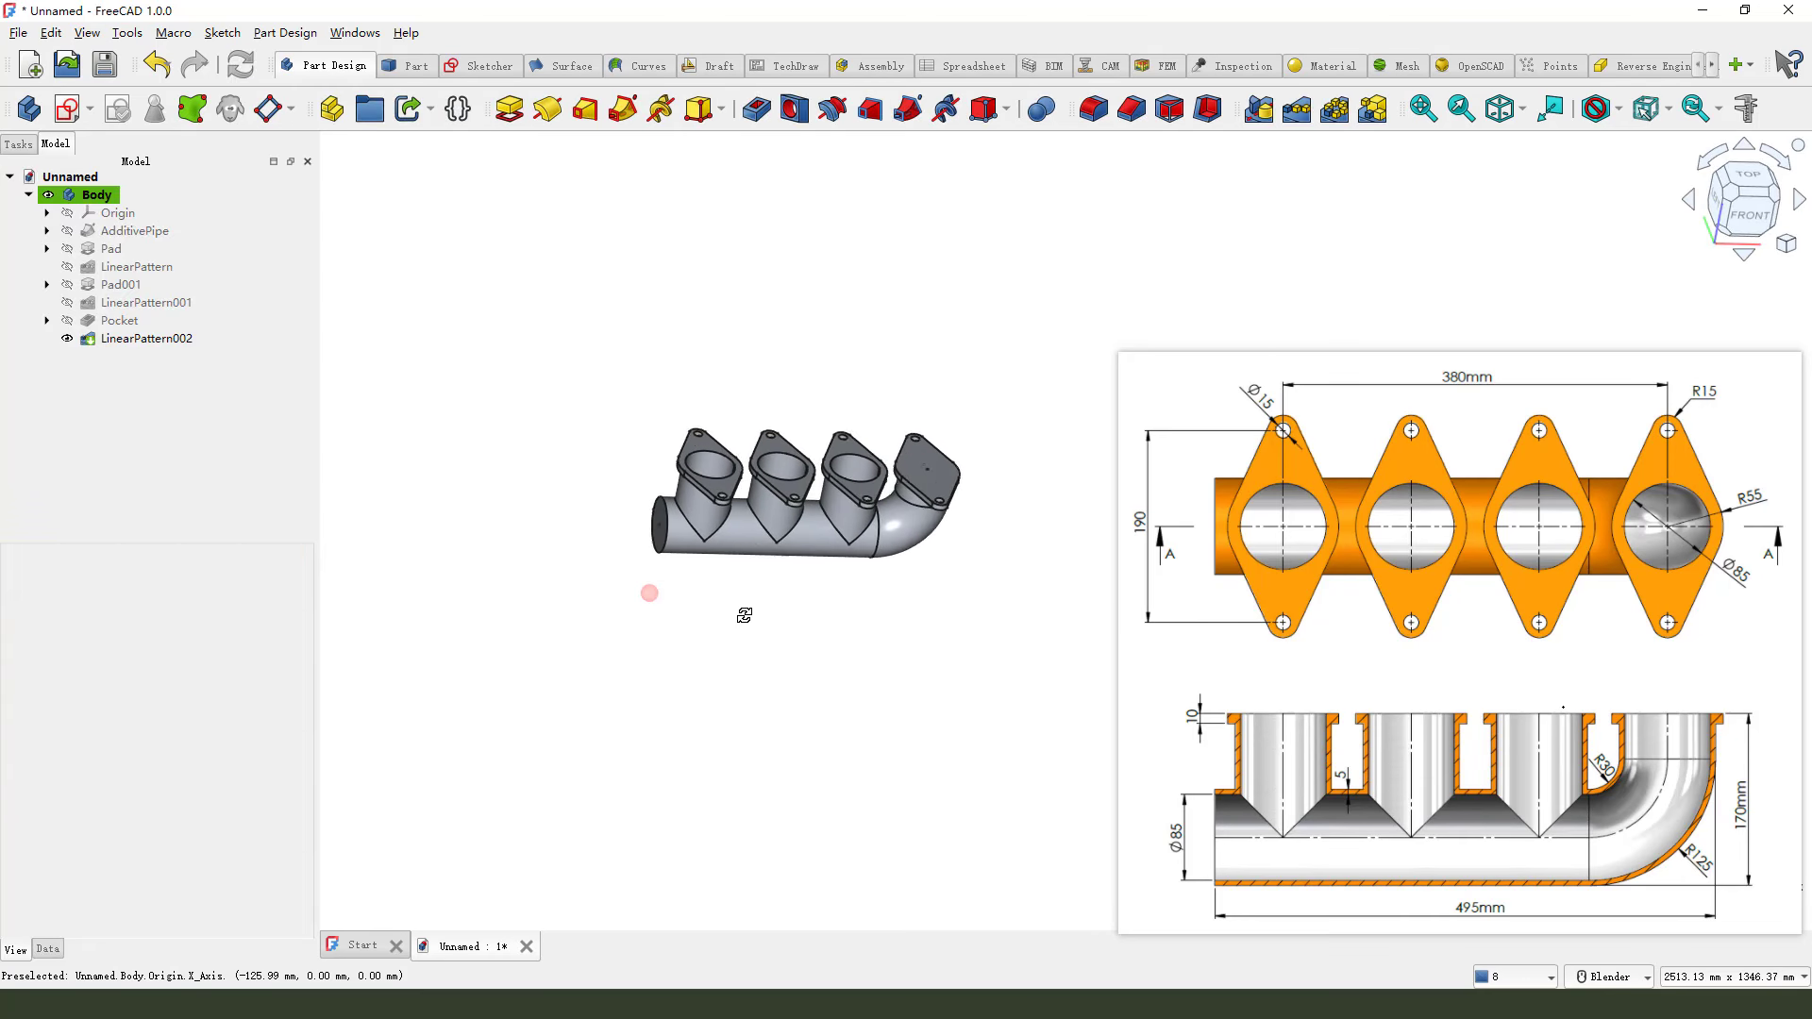
{"action": "scroll", "coordinate": [904, 607], "scroll_direction": "up", "scroll_amount": 4}
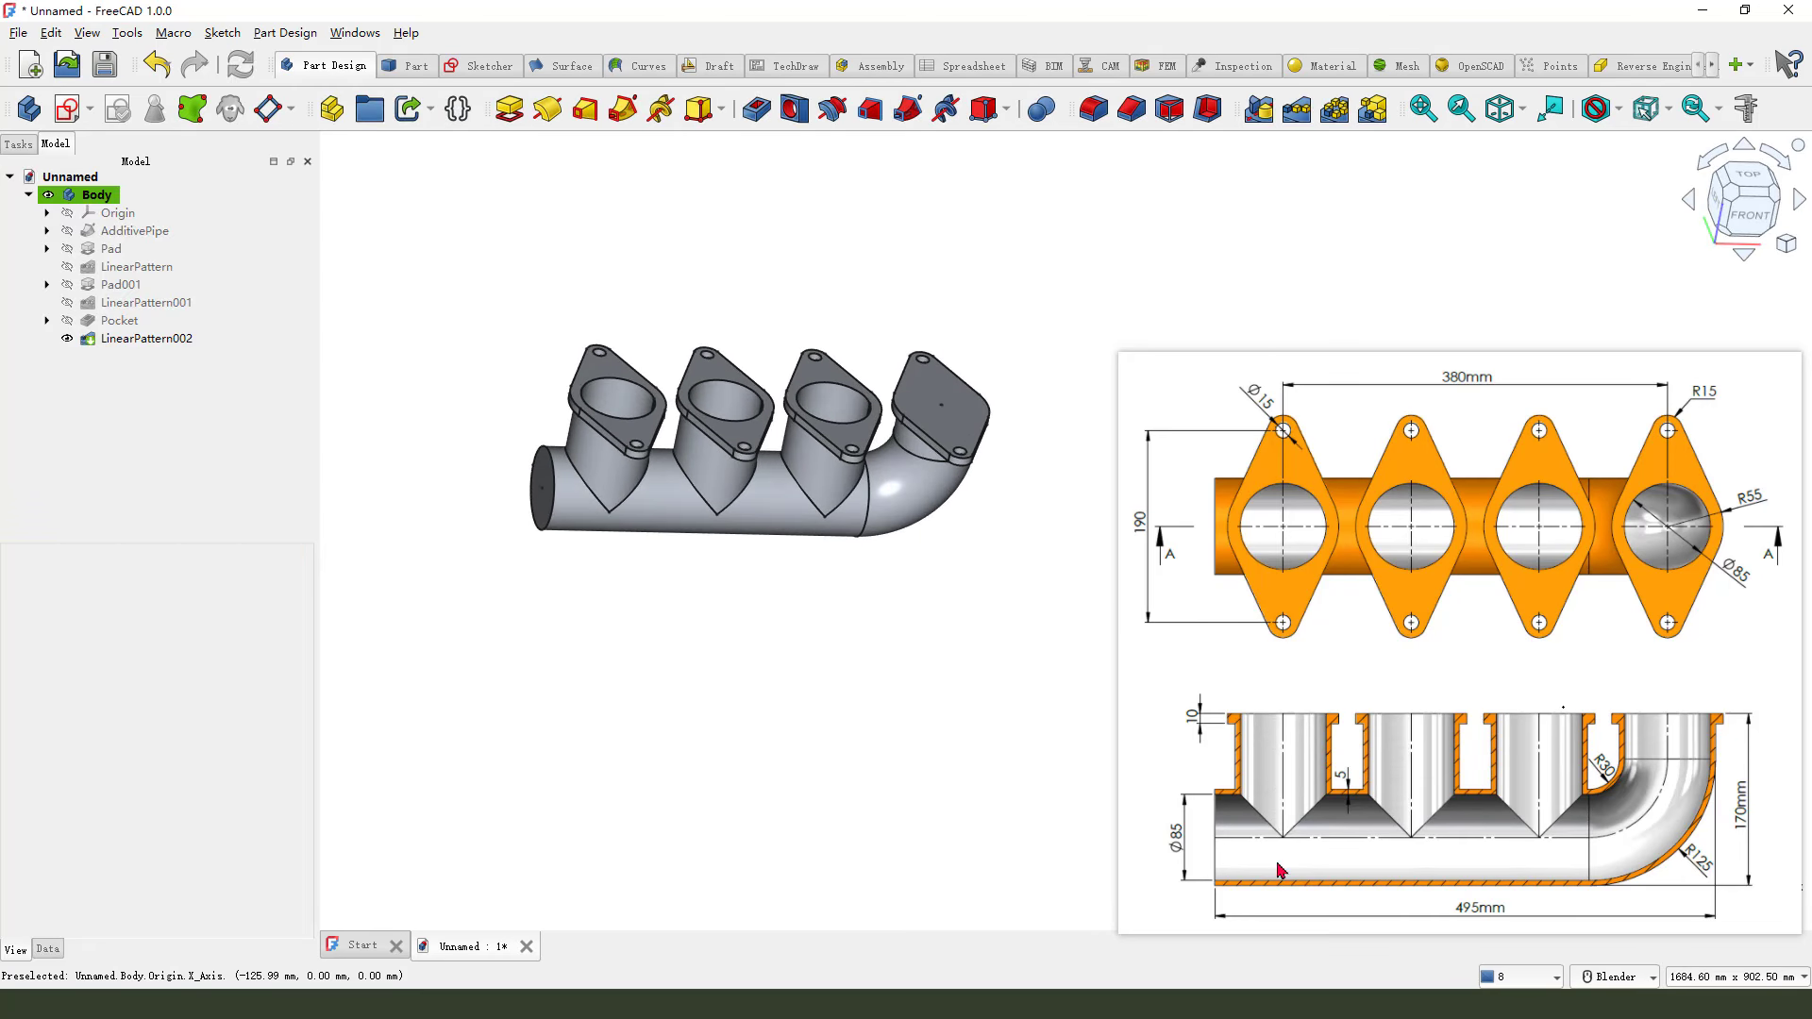
{"action": "mouse_move", "coordinate": [1210, 832]}
{"action": "left_mouse_down"}
{"action": "mouse_move", "coordinate": [1595, 829]}
{"action": "mouse_move", "coordinate": [1694, 678]}
{"action": "left_mouse_up"}
{"action": "left_click_drag", "start_coordinate": [1686, 750], "coordinate": [1657, 811]}
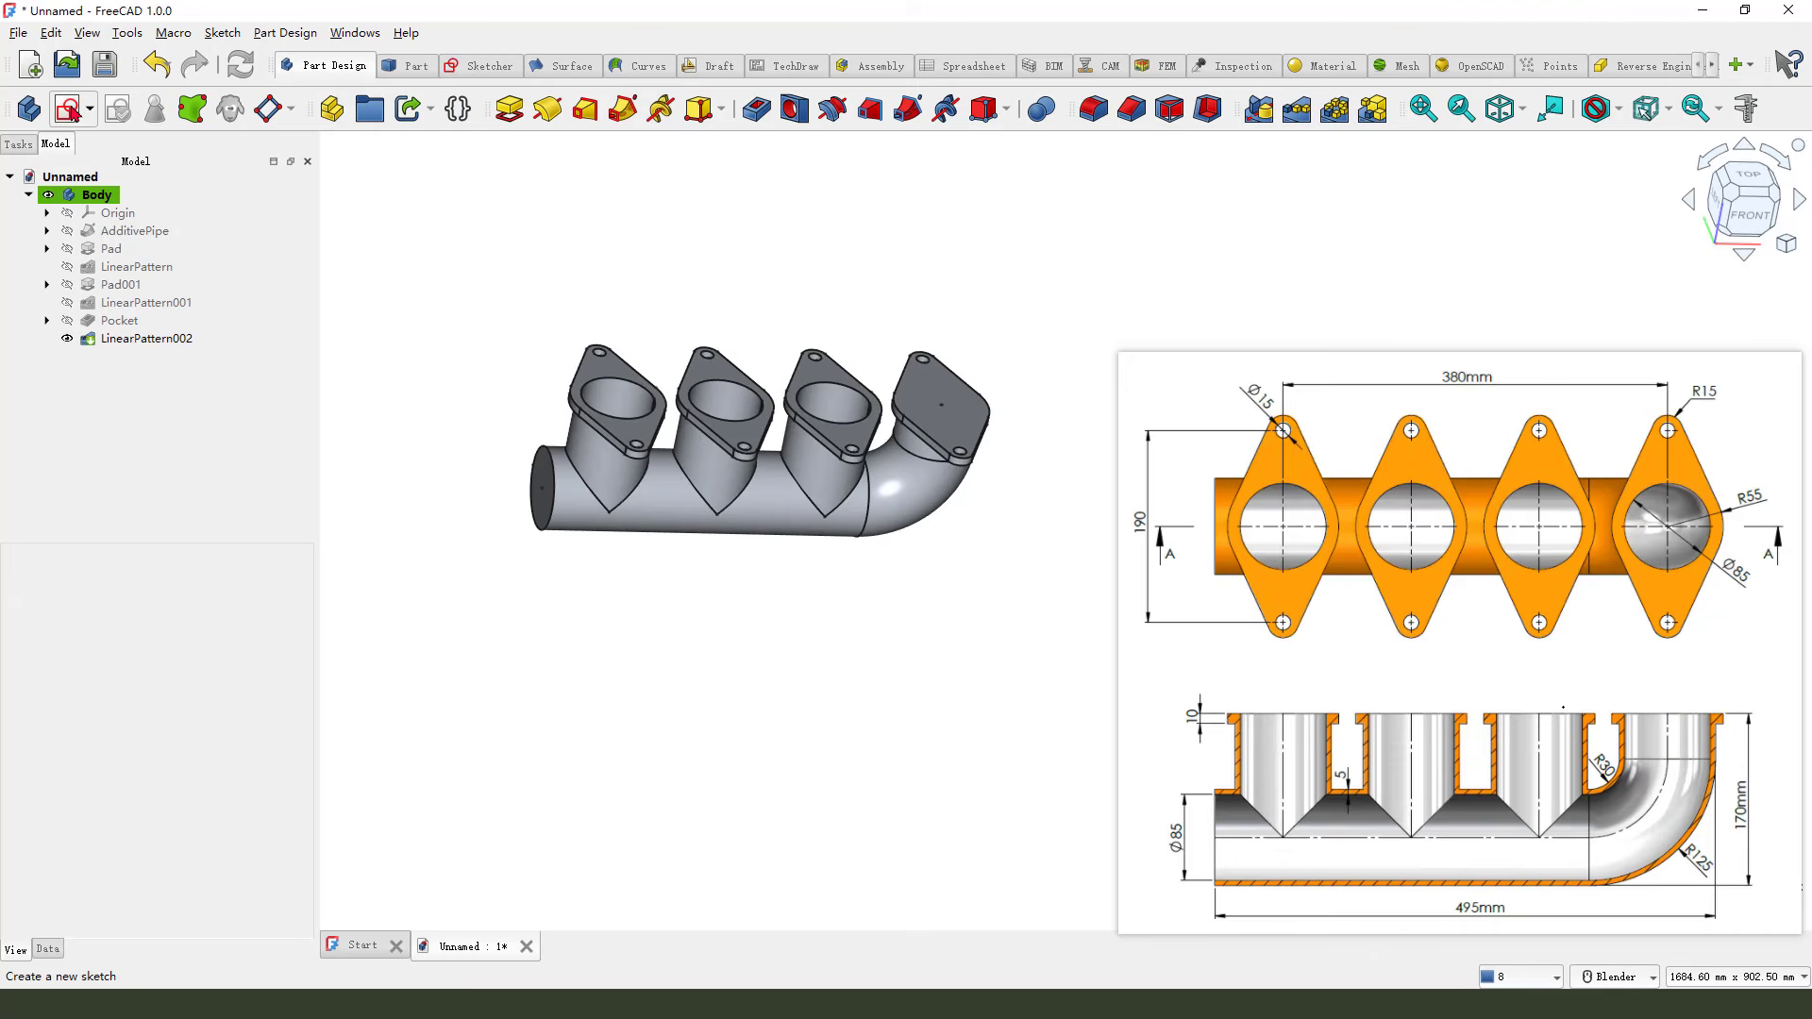
Create a new sketch on the YZ-plane at the main pipe's closed straight end.
{"action": "left_click", "coordinate": [68, 109]}
{"action": "scroll", "coordinate": [678, 502], "scroll_direction": "down", "scroll_amount": 3}
{"action": "middle_click_drag", "start_coordinate": [678, 502], "coordinate": [599, 518]}
{"action": "scroll", "coordinate": [597, 447], "scroll_direction": "up", "scroll_amount": 6}
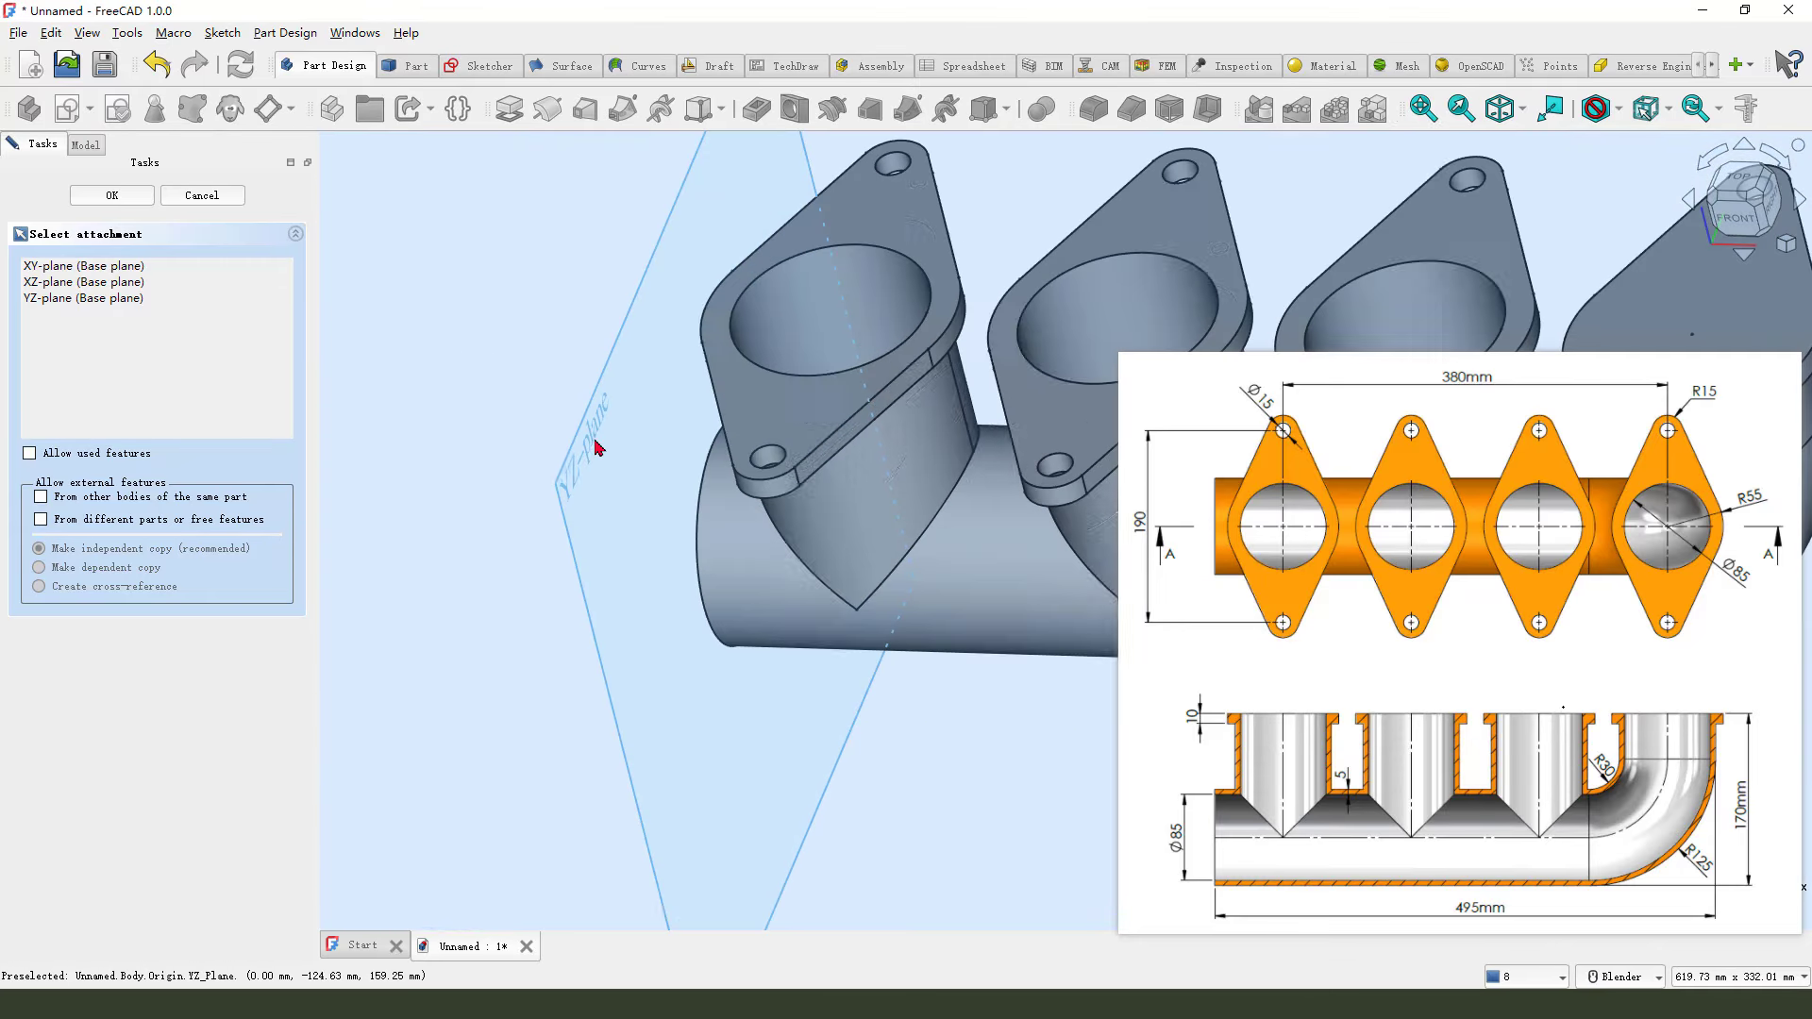
{"action": "left_click", "coordinate": [574, 509]}
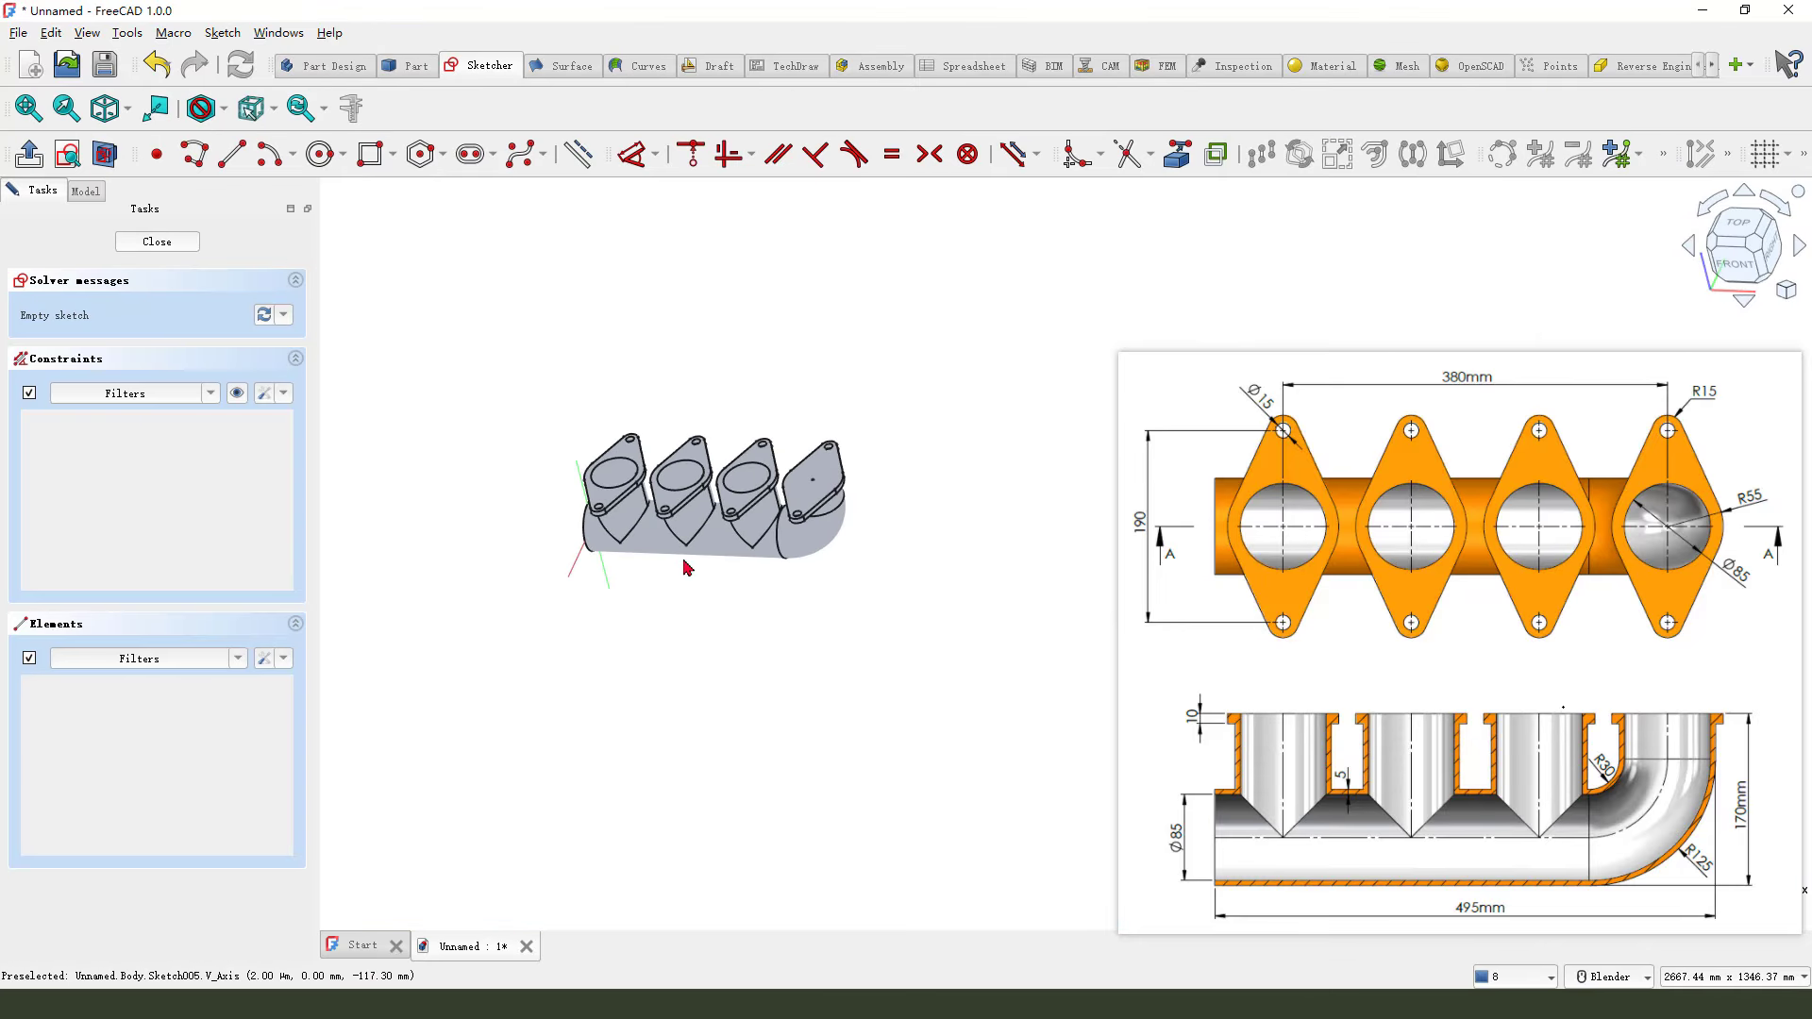
Draw a circle about 183 mm in diameter centred on the end of the main pipe.
{"action": "middle_click_drag", "start_coordinate": [569, 545], "coordinate": [726, 551]}
{"action": "scroll", "coordinate": [656, 533], "scroll_direction": "up", "scroll_amount": 5}
{"action": "key", "text": "g"}
{"action": "key", "text": "c"}
{"action": "scroll", "coordinate": [587, 483], "scroll_direction": "up", "scroll_amount": 2}
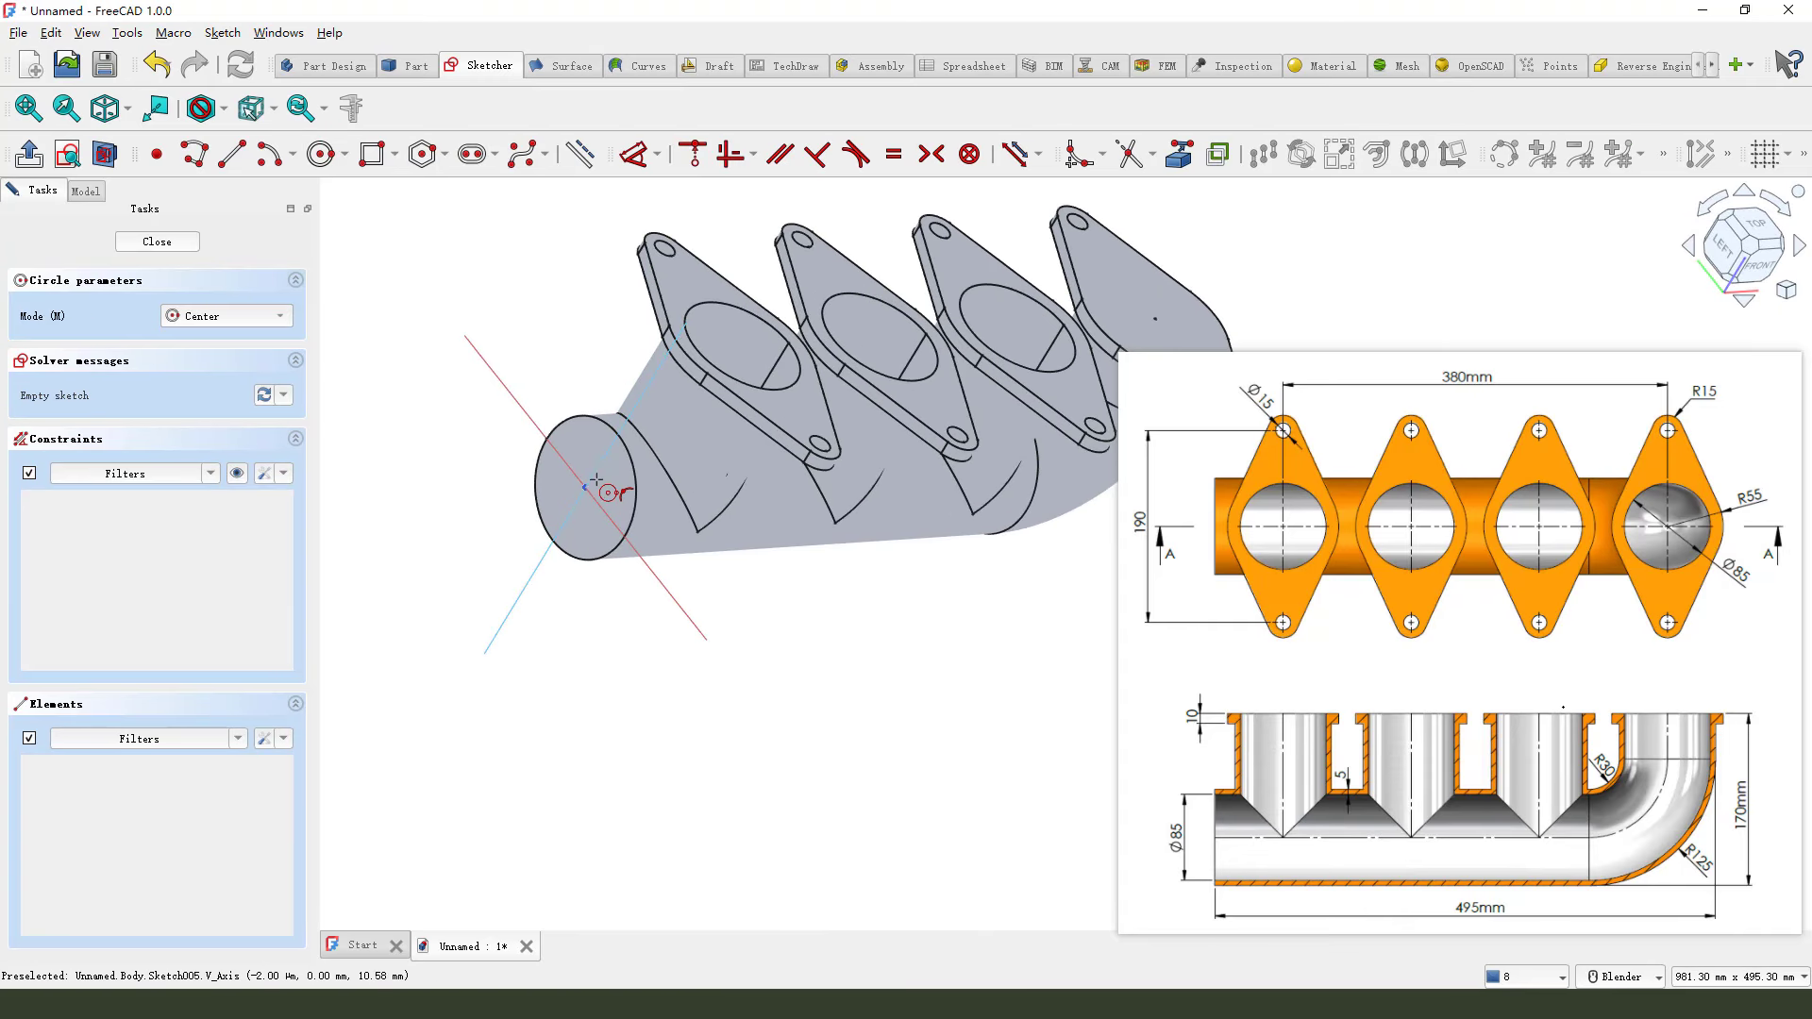
{"action": "left_click", "coordinate": [584, 487]}
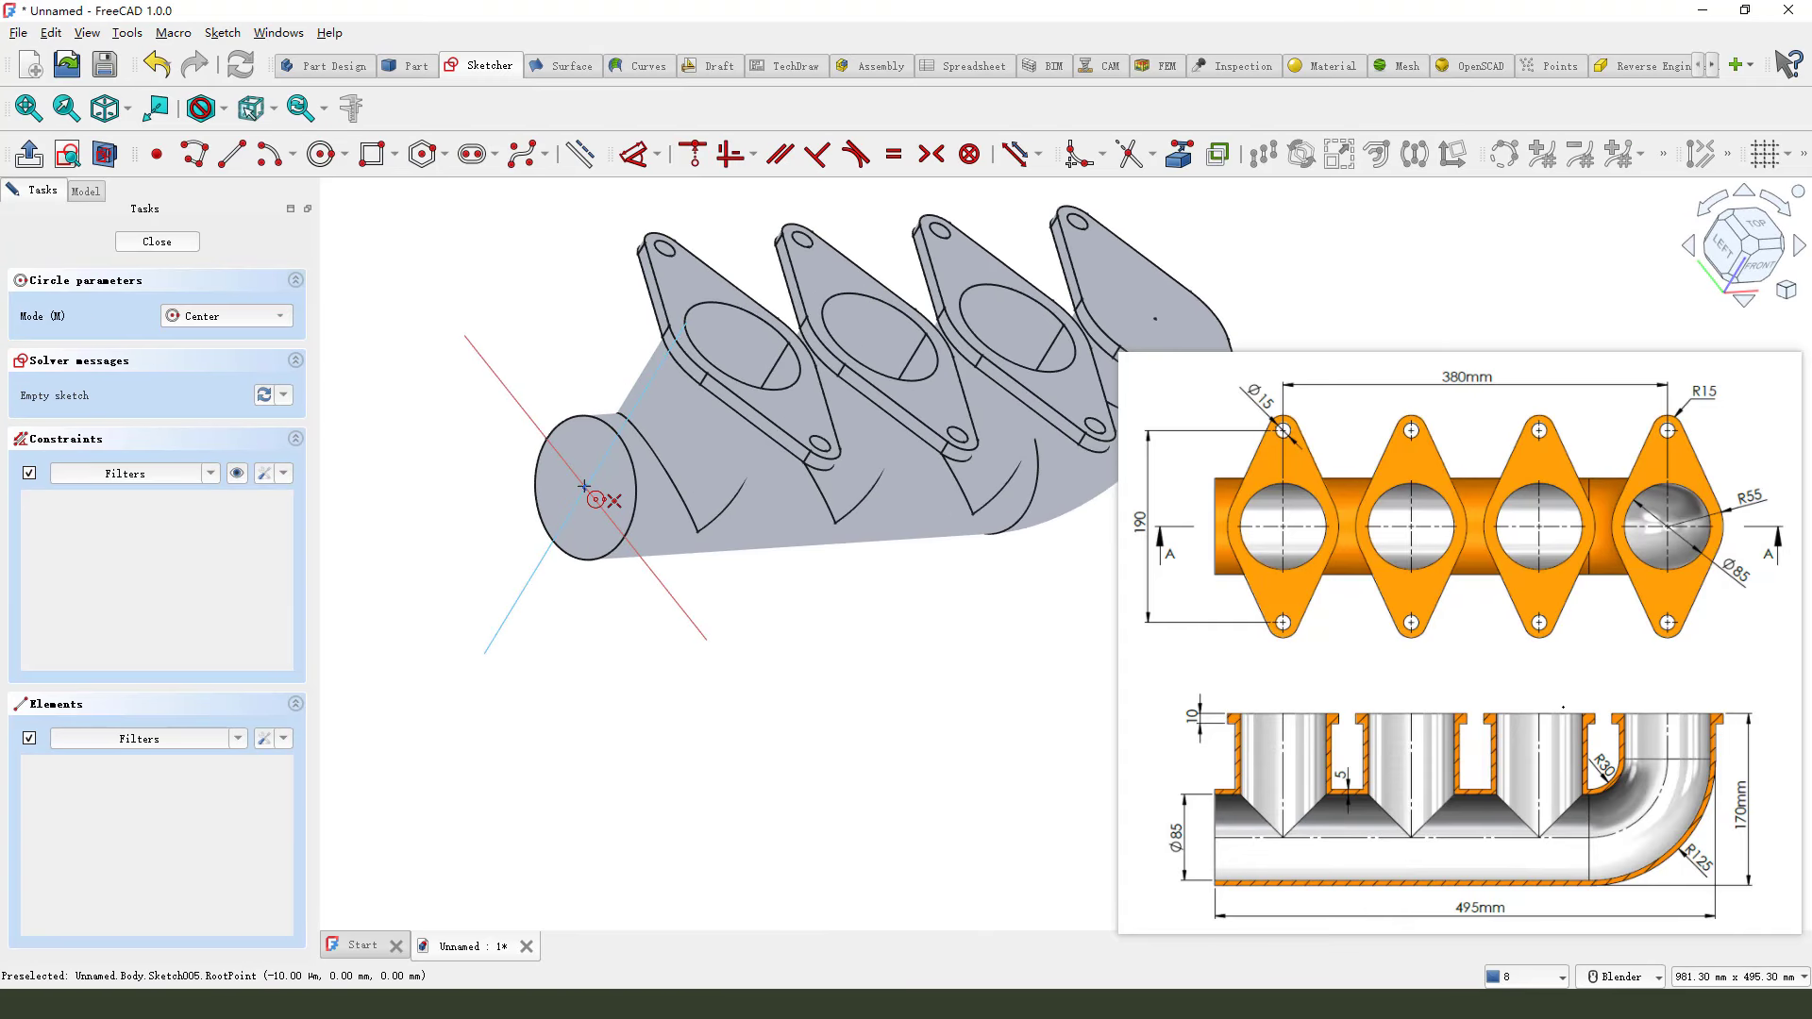
{"action": "left_click", "coordinate": [590, 627]}
{"action": "right_click", "coordinate": [802, 606]}
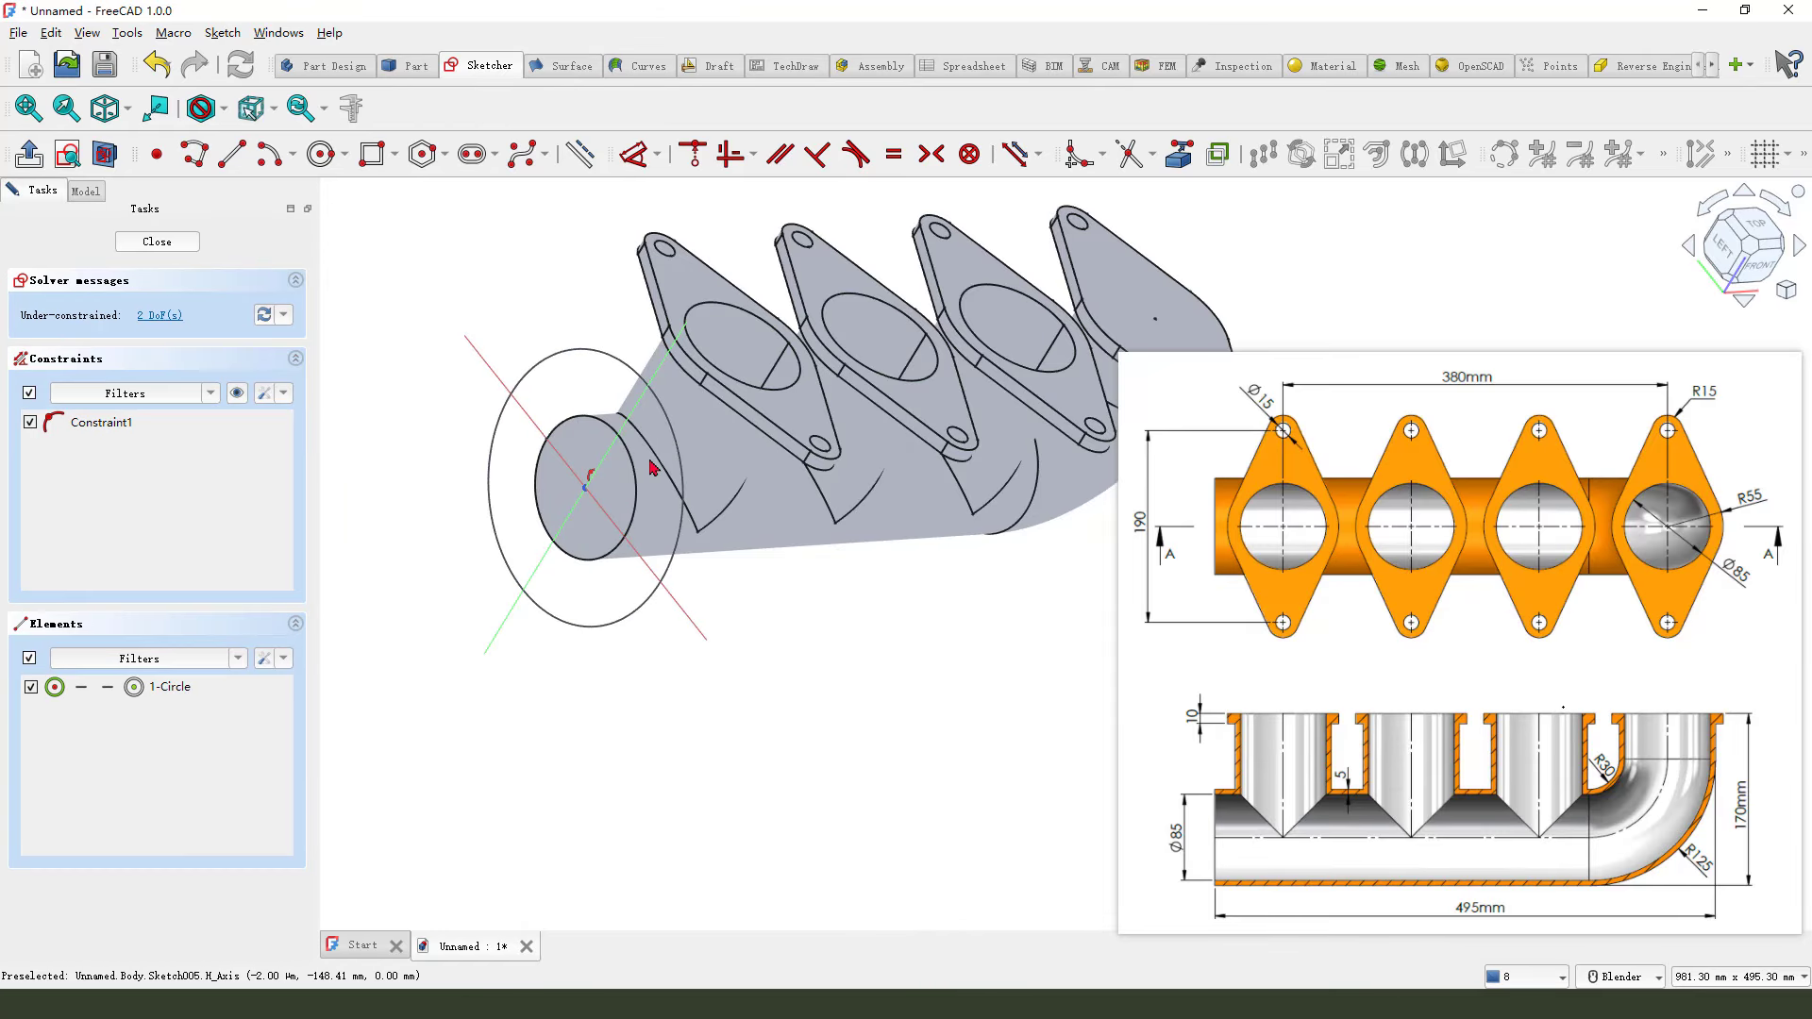
Constrain the diameter of the circle on the pipe end to 85 mm.
{"action": "left_click", "coordinate": [568, 350]}
{"action": "key", "text": "k"}
{"action": "key", "text": "o"}
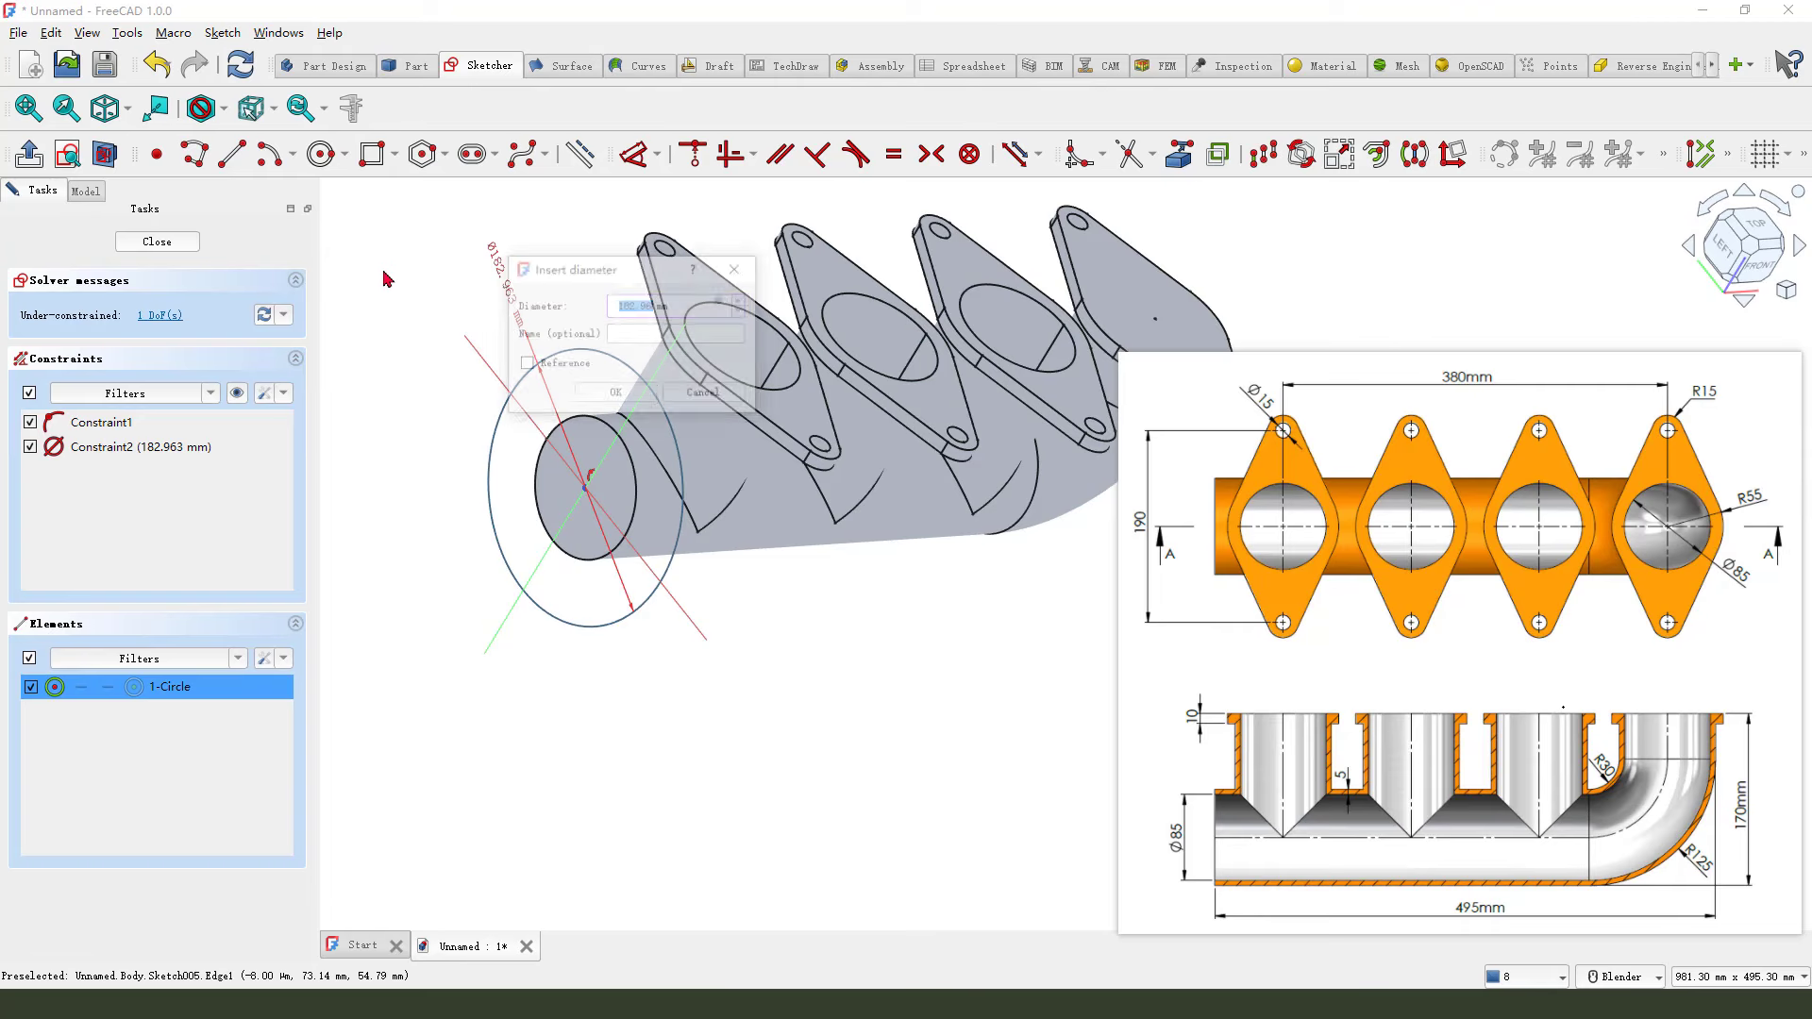
{"action": "type", "text": "85"}
{"action": "key", "text": "Return"}
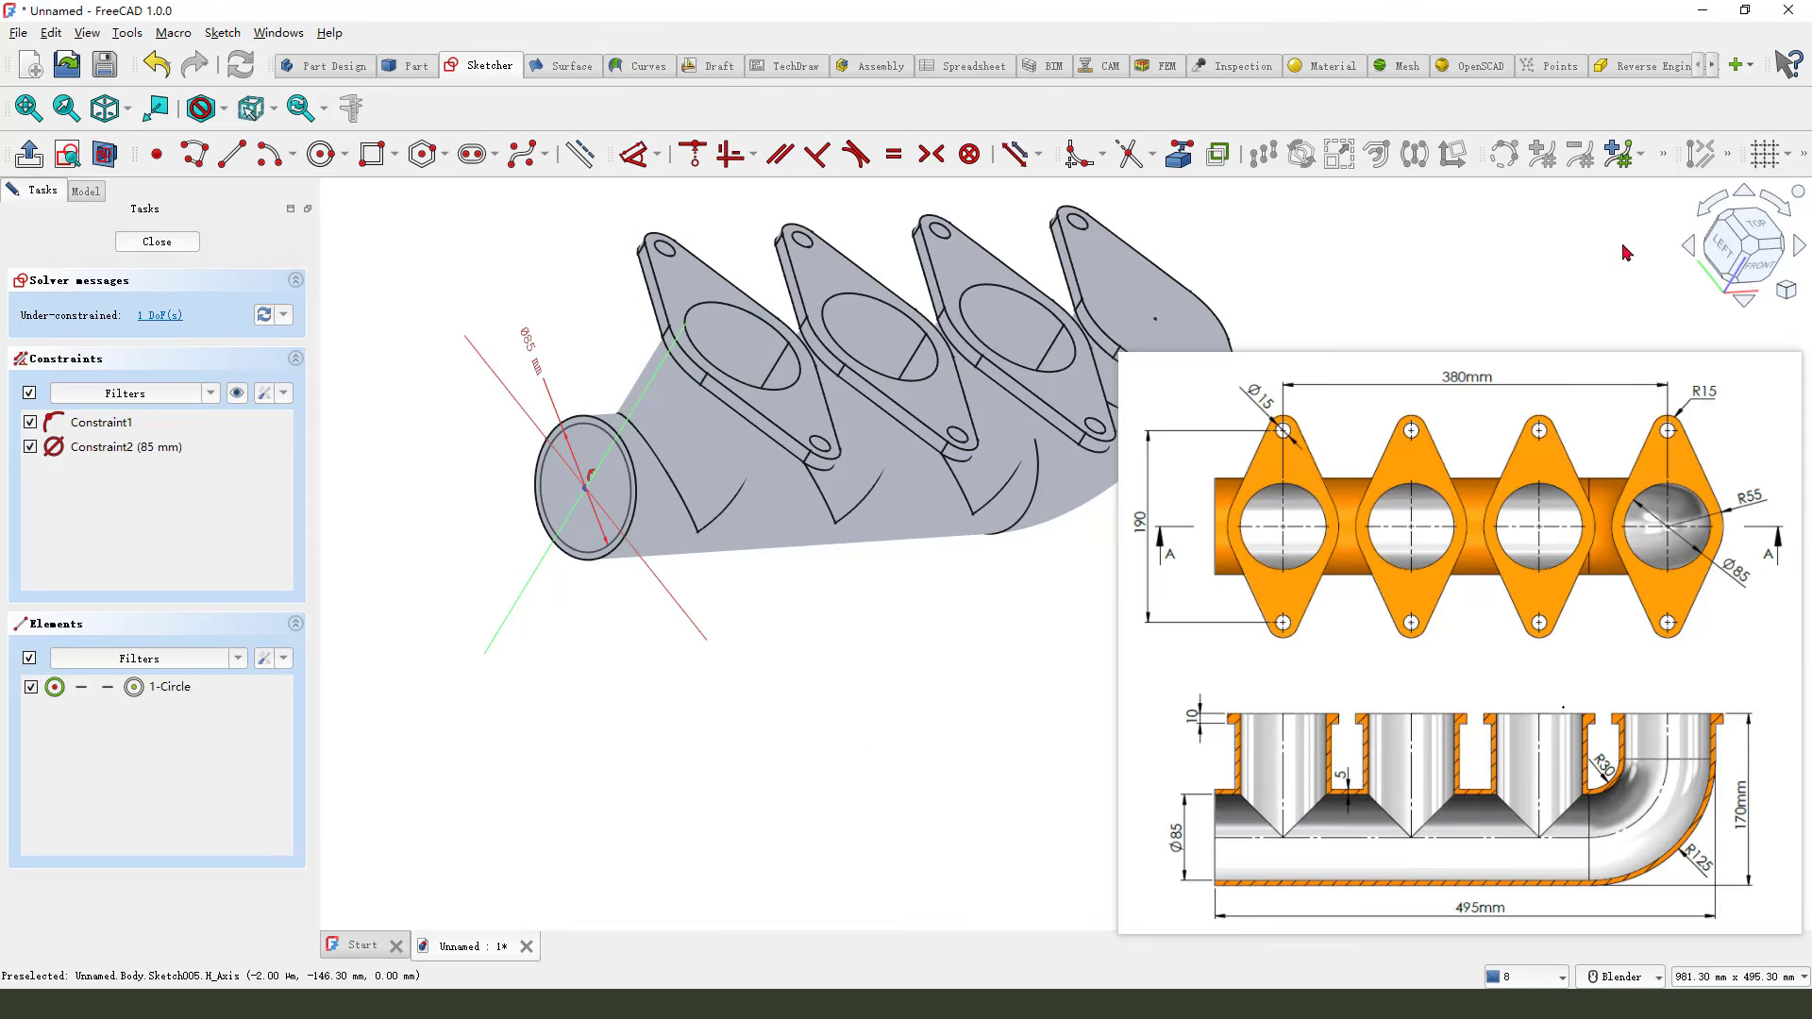
Make the circle's centre coincident with the sketch origin and close the sketch.
{"action": "left_click", "coordinate": [1730, 255]}
{"action": "scroll", "coordinate": [783, 486], "scroll_direction": "up", "scroll_amount": 5}
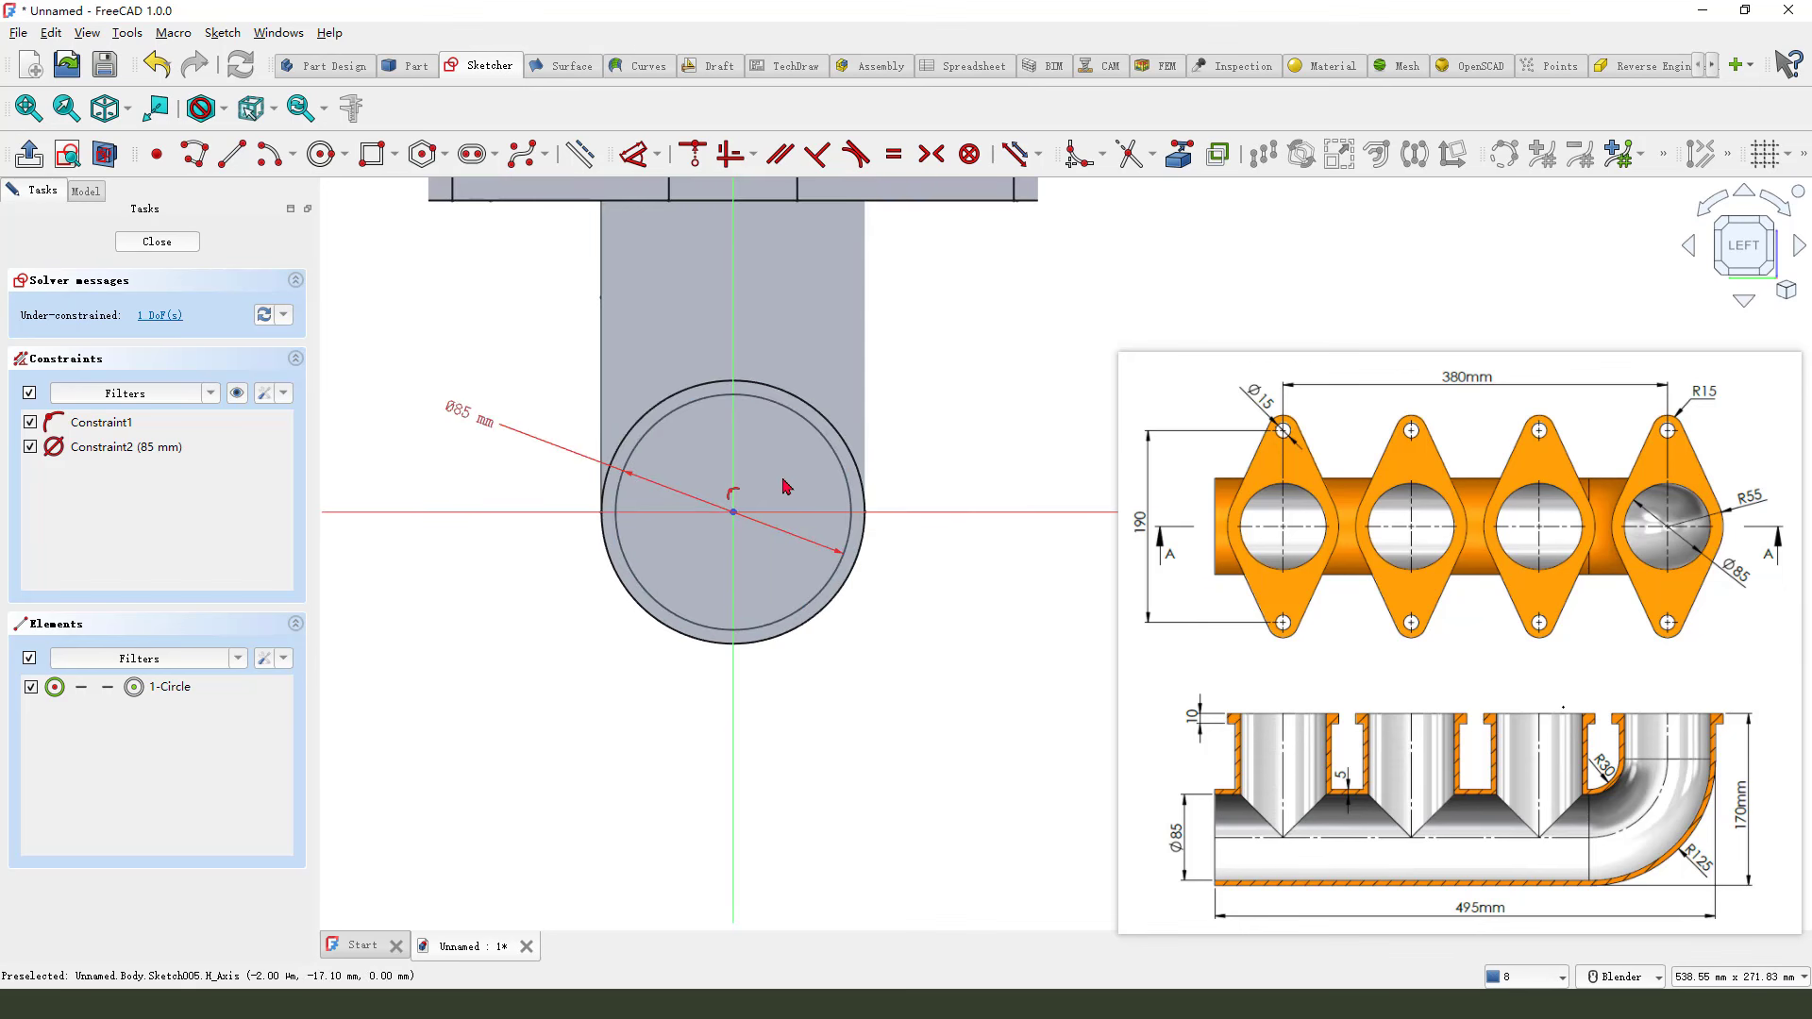
{"action": "left_click_drag", "start_coordinate": [809, 417], "coordinate": [829, 378]}
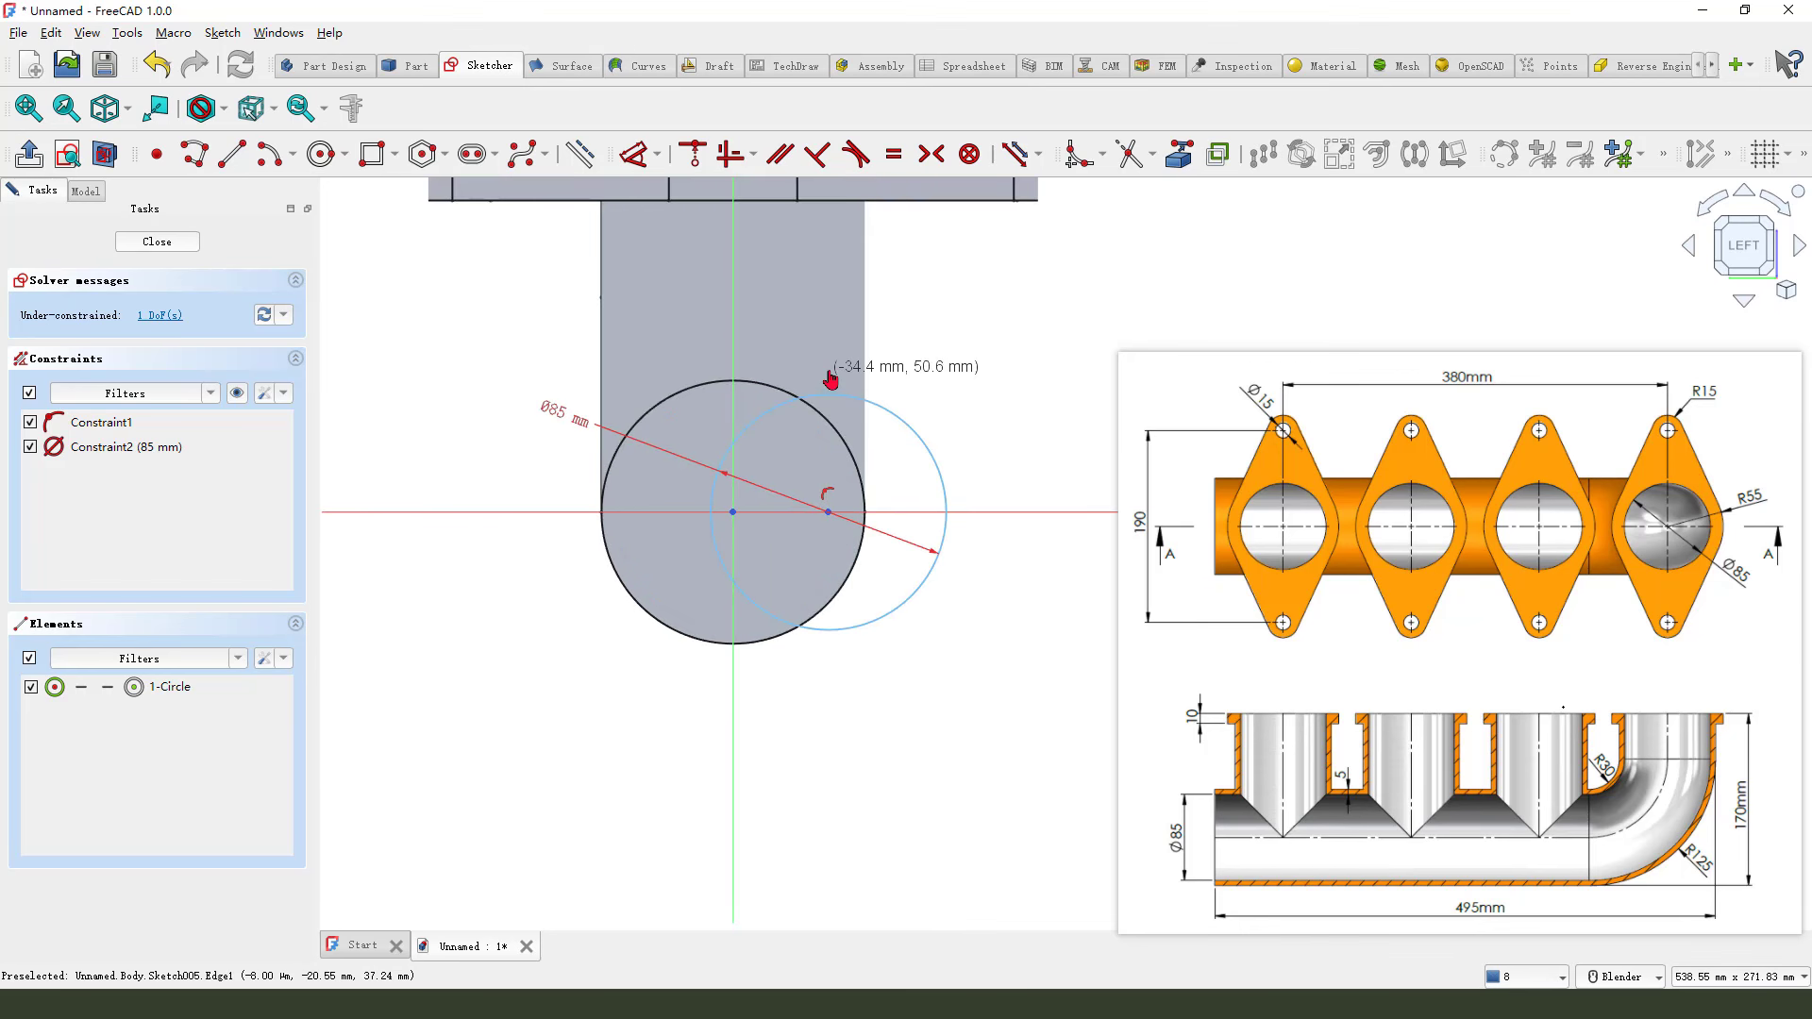
{"action": "left_click", "coordinate": [831, 514]}
{"action": "left_click", "coordinate": [733, 514]}
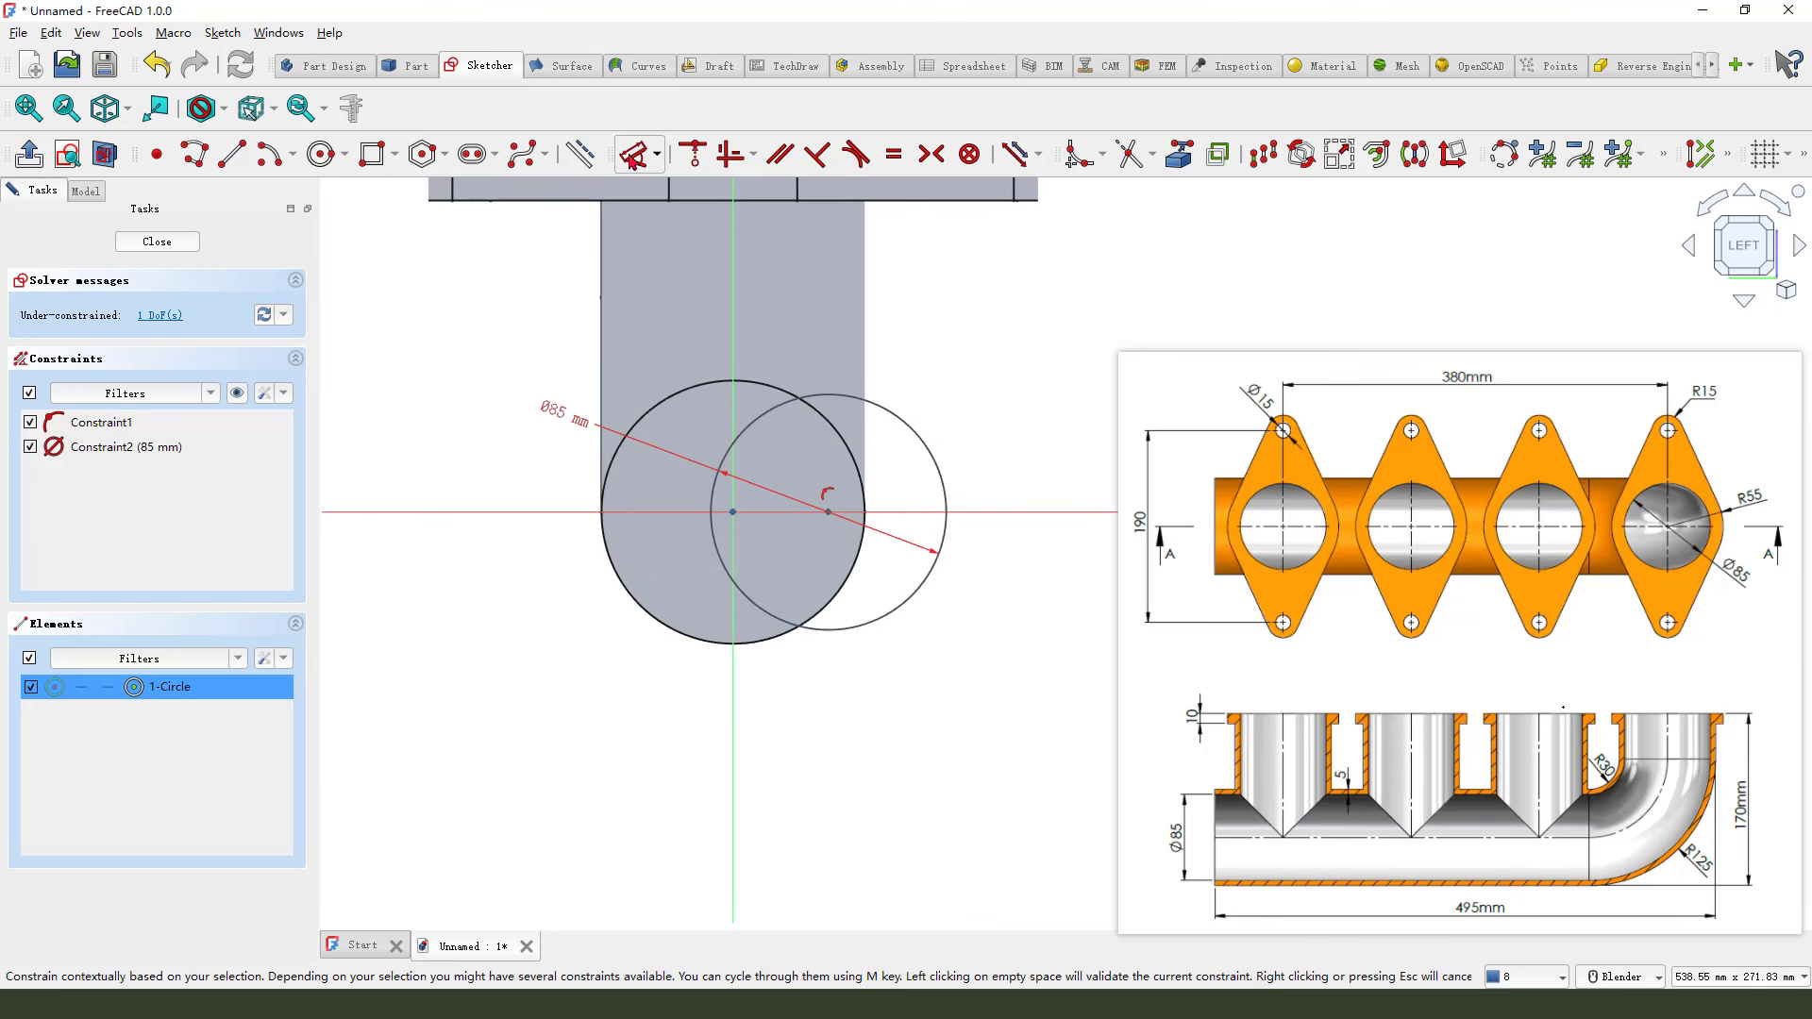
{"action": "left_click", "coordinate": [693, 153]}
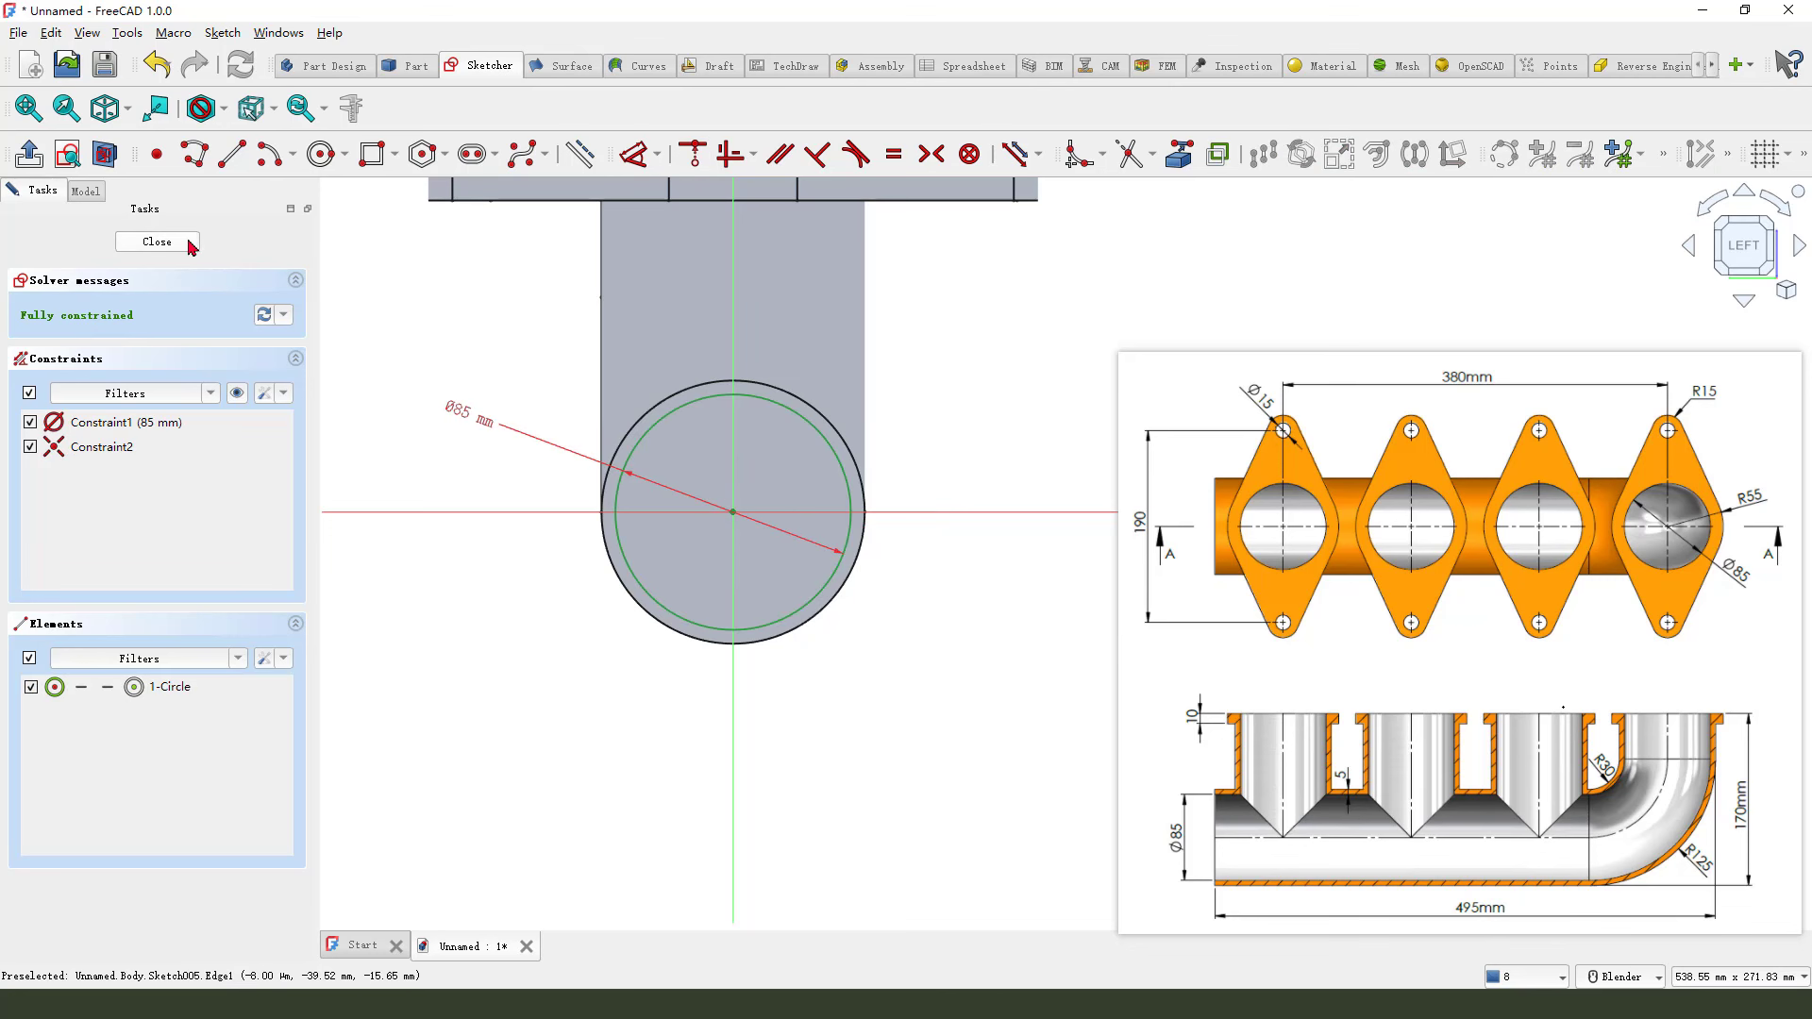
{"action": "key", "text": "Escape"}
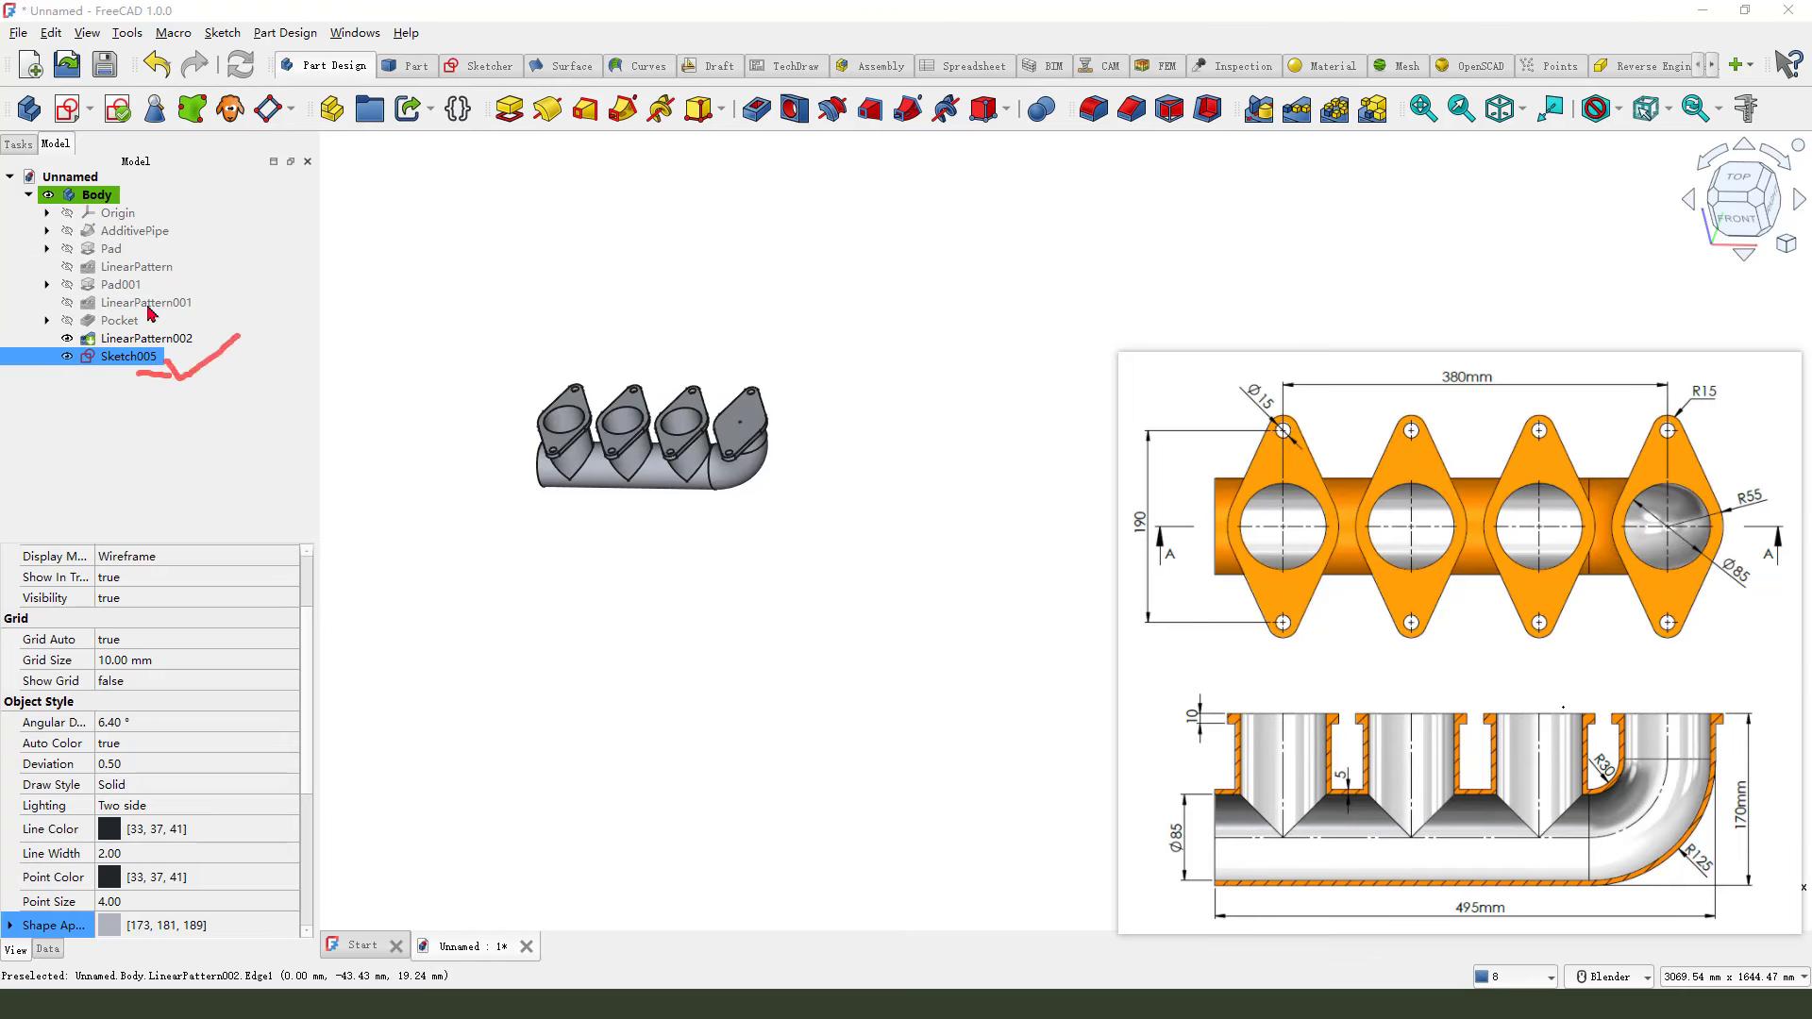
Cut the main pipe's bore with a Subtractive Pipe, sweeping the pipe-end circle sketch along the original pipe path sketch, and close the reference image.
{"action": "left_click", "coordinate": [47, 230]}
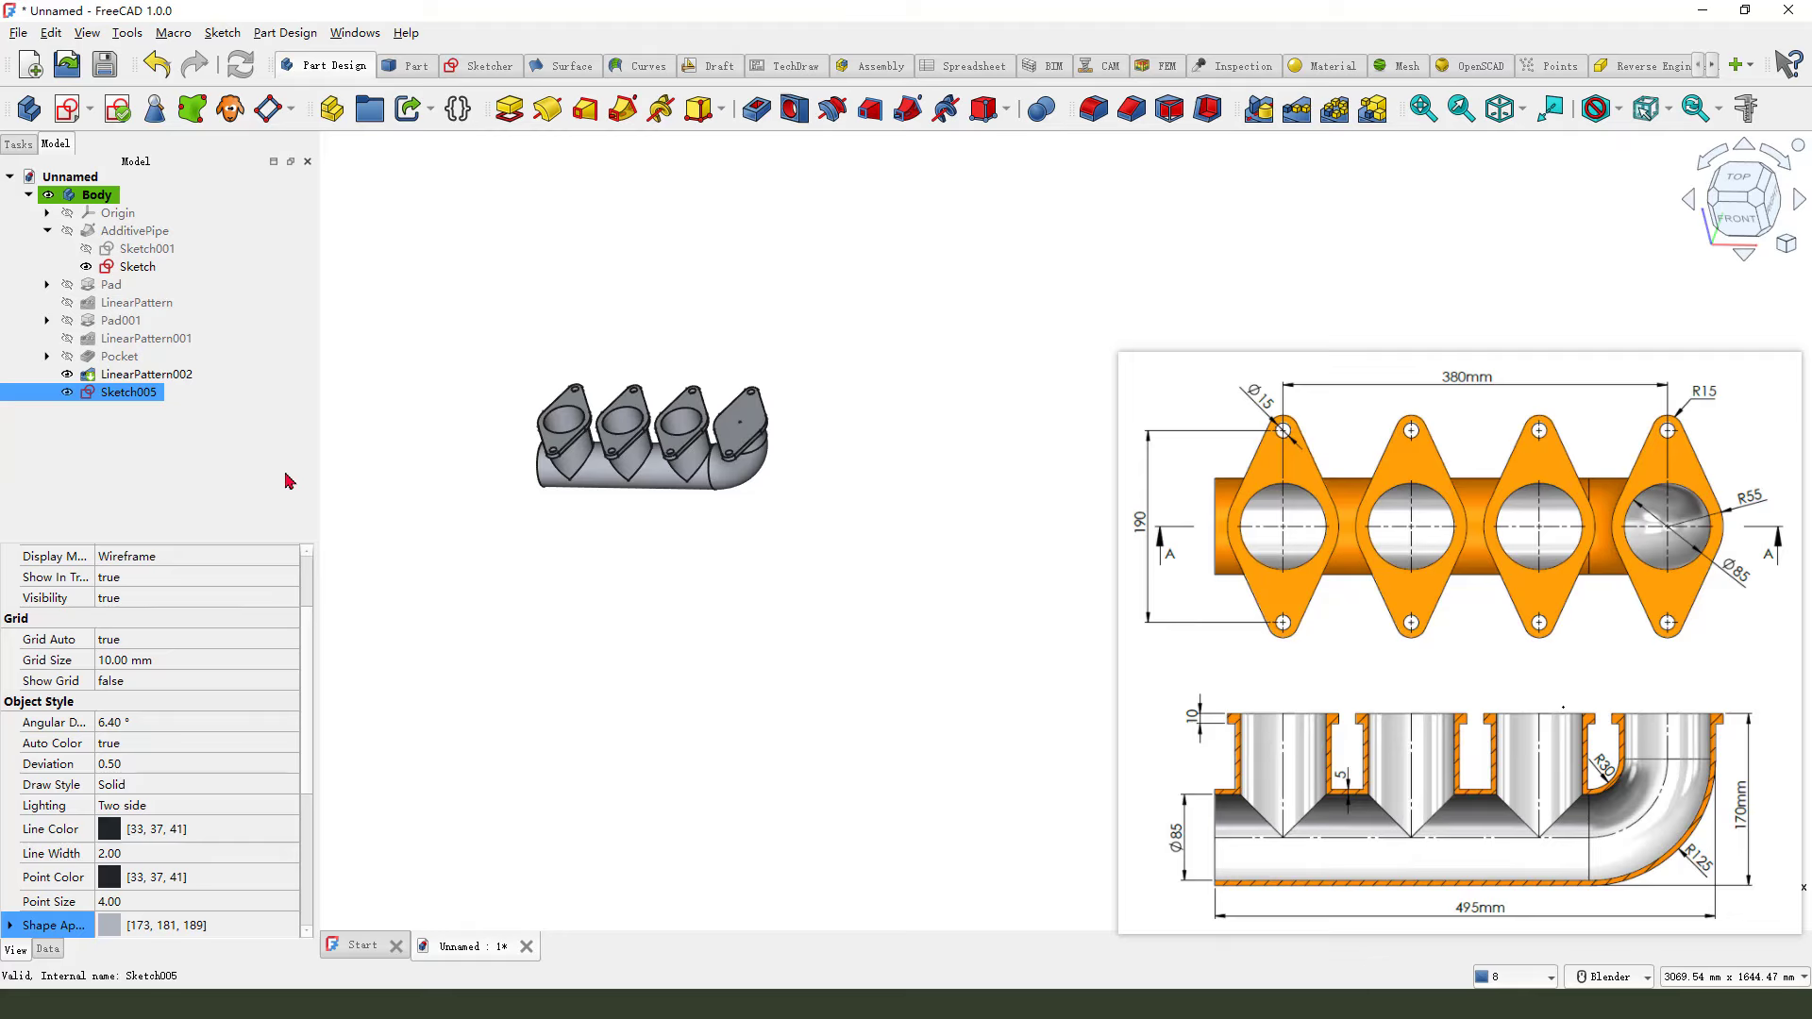
{"action": "left_click", "coordinate": [140, 268], "text": "ctrl"}
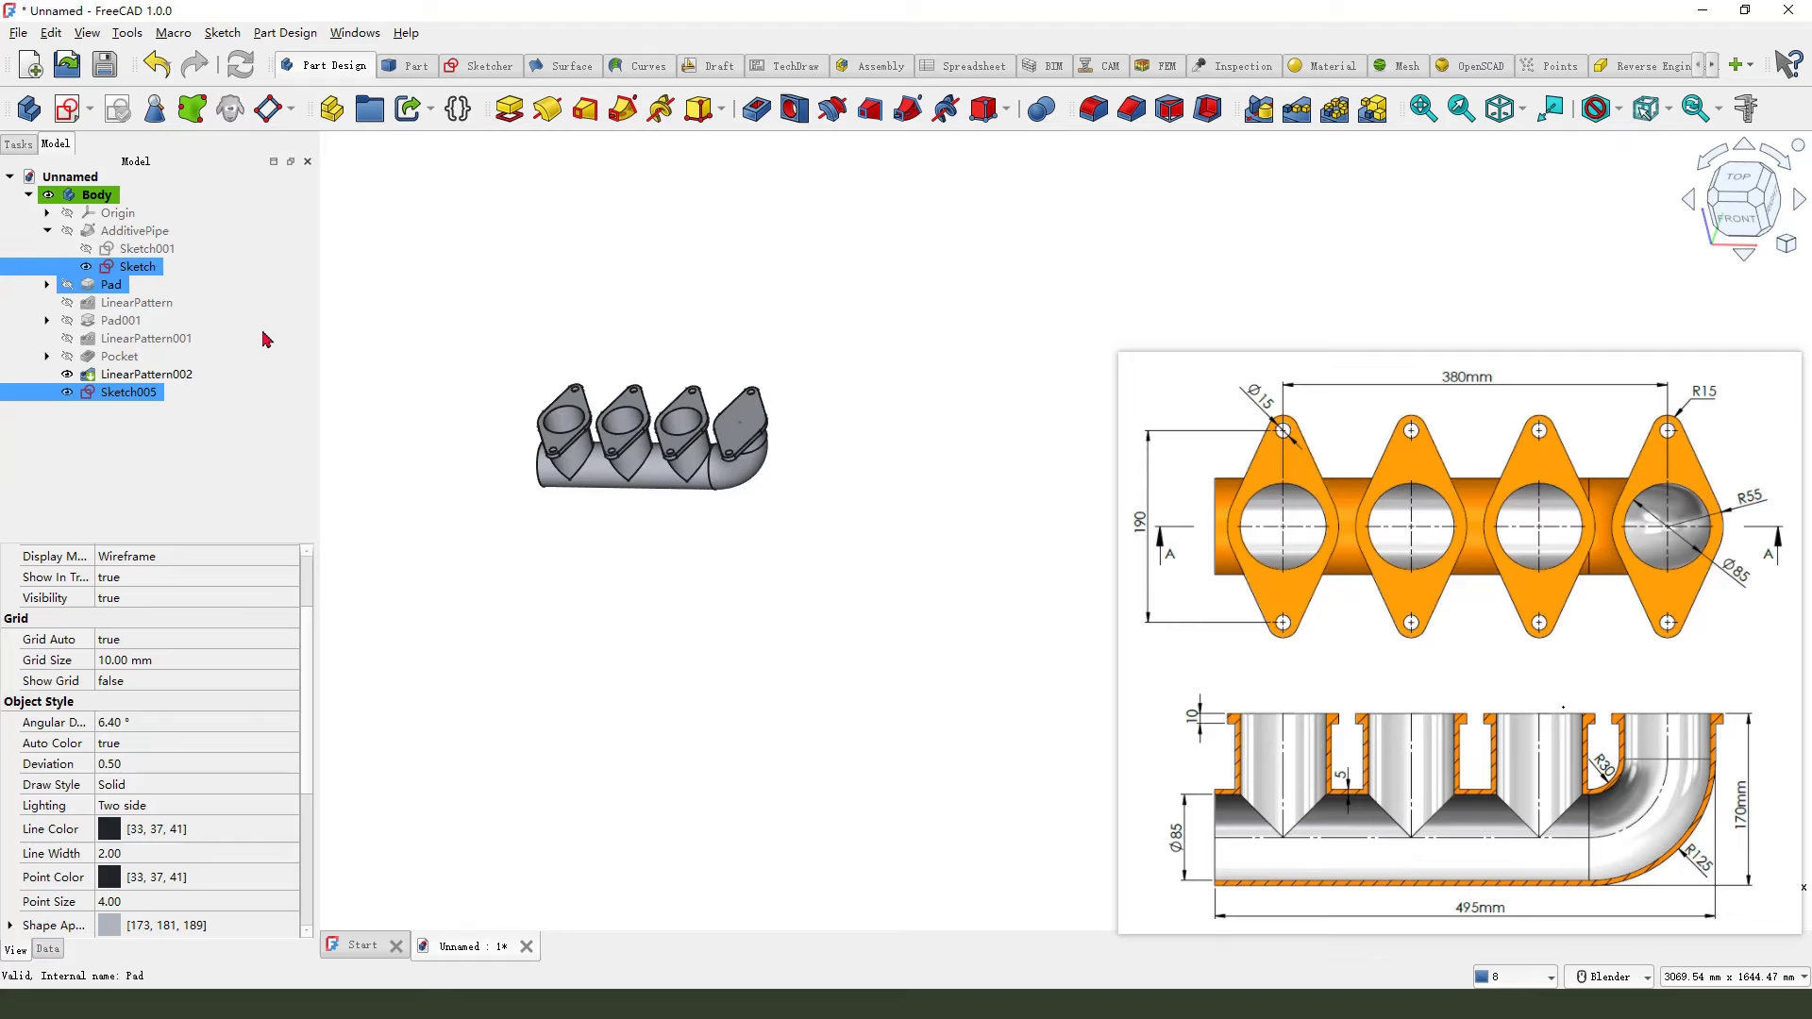
{"action": "left_click", "coordinate": [905, 118]}
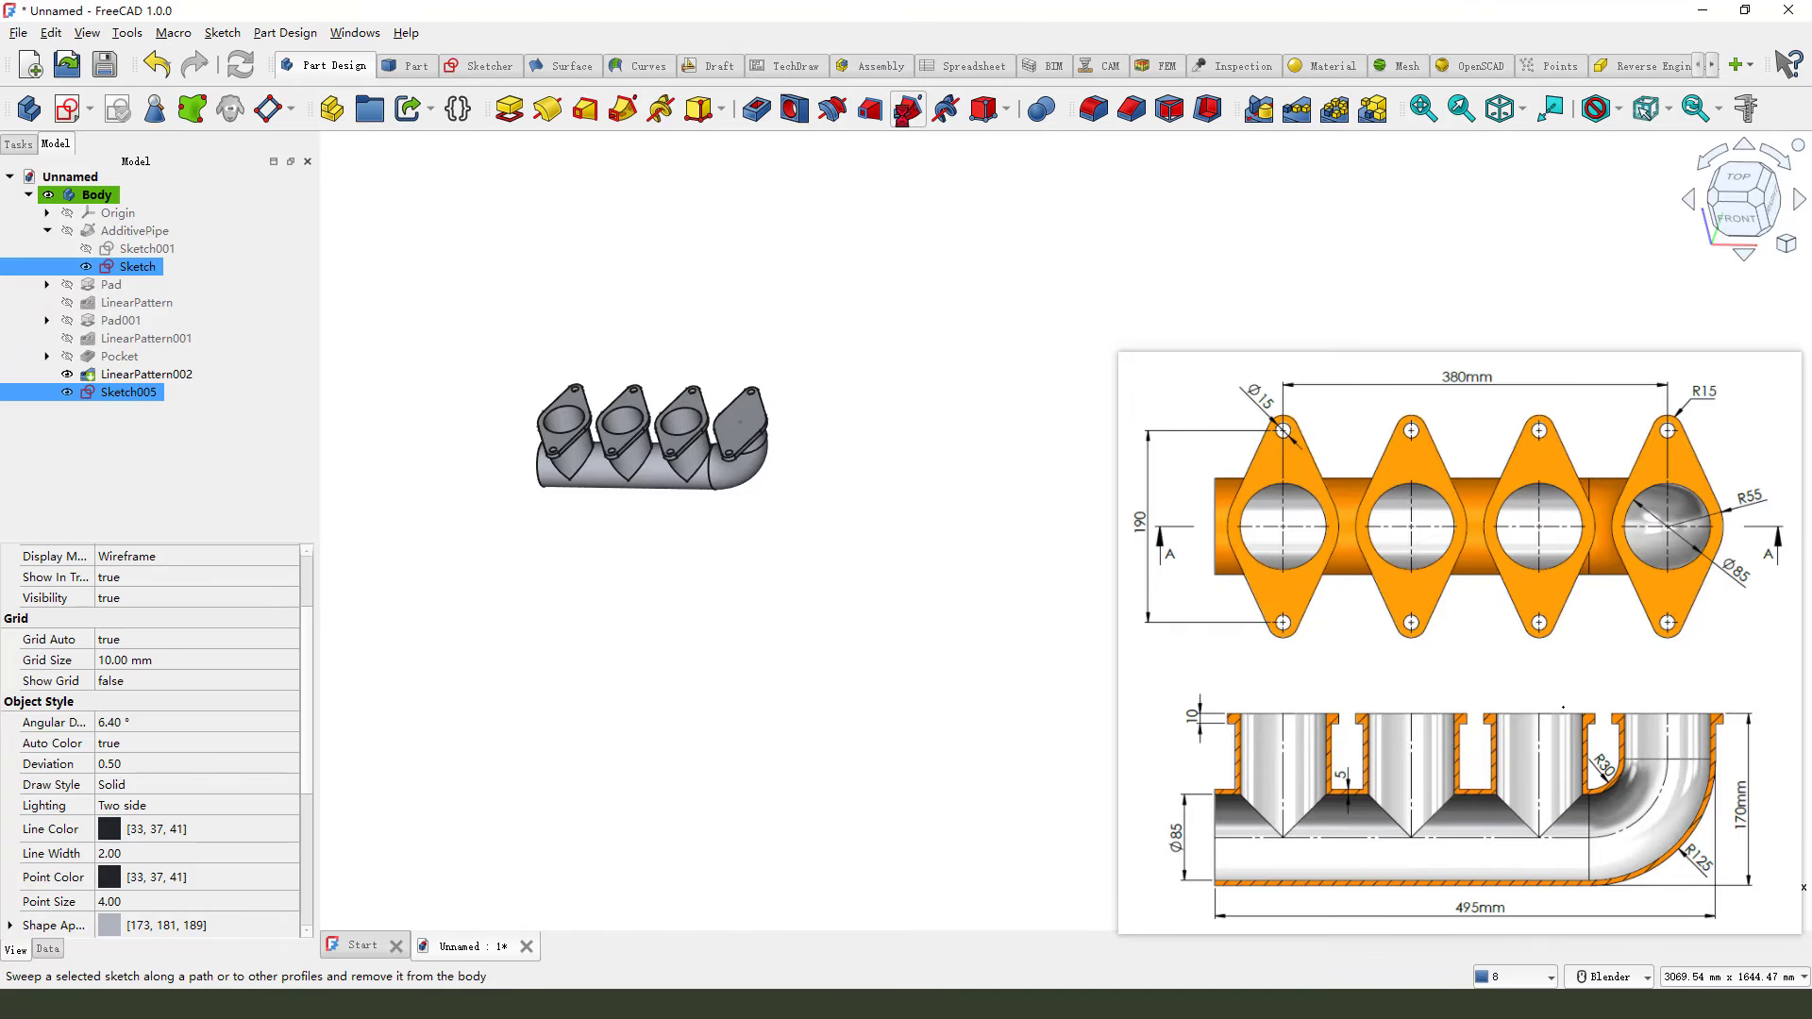
{"action": "middle_click_drag", "start_coordinate": [538, 526], "coordinate": [757, 522]}
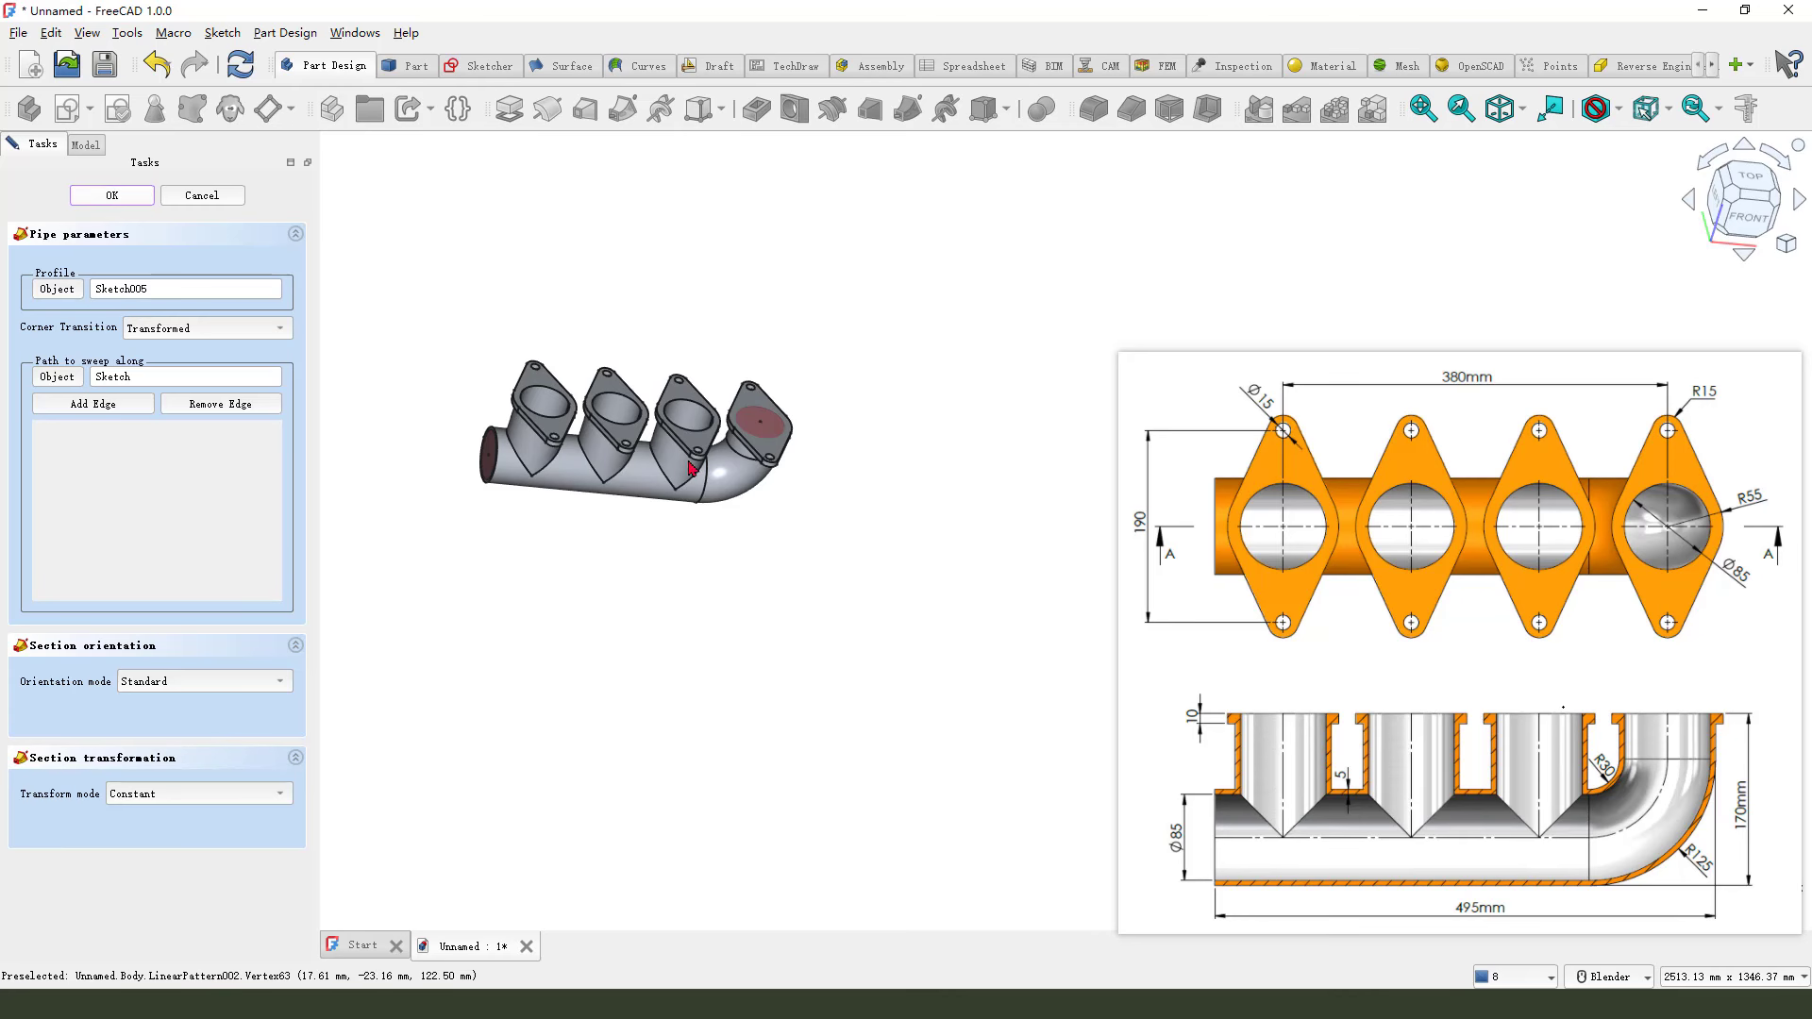
{"action": "double_click", "coordinate": [1412, 671]}
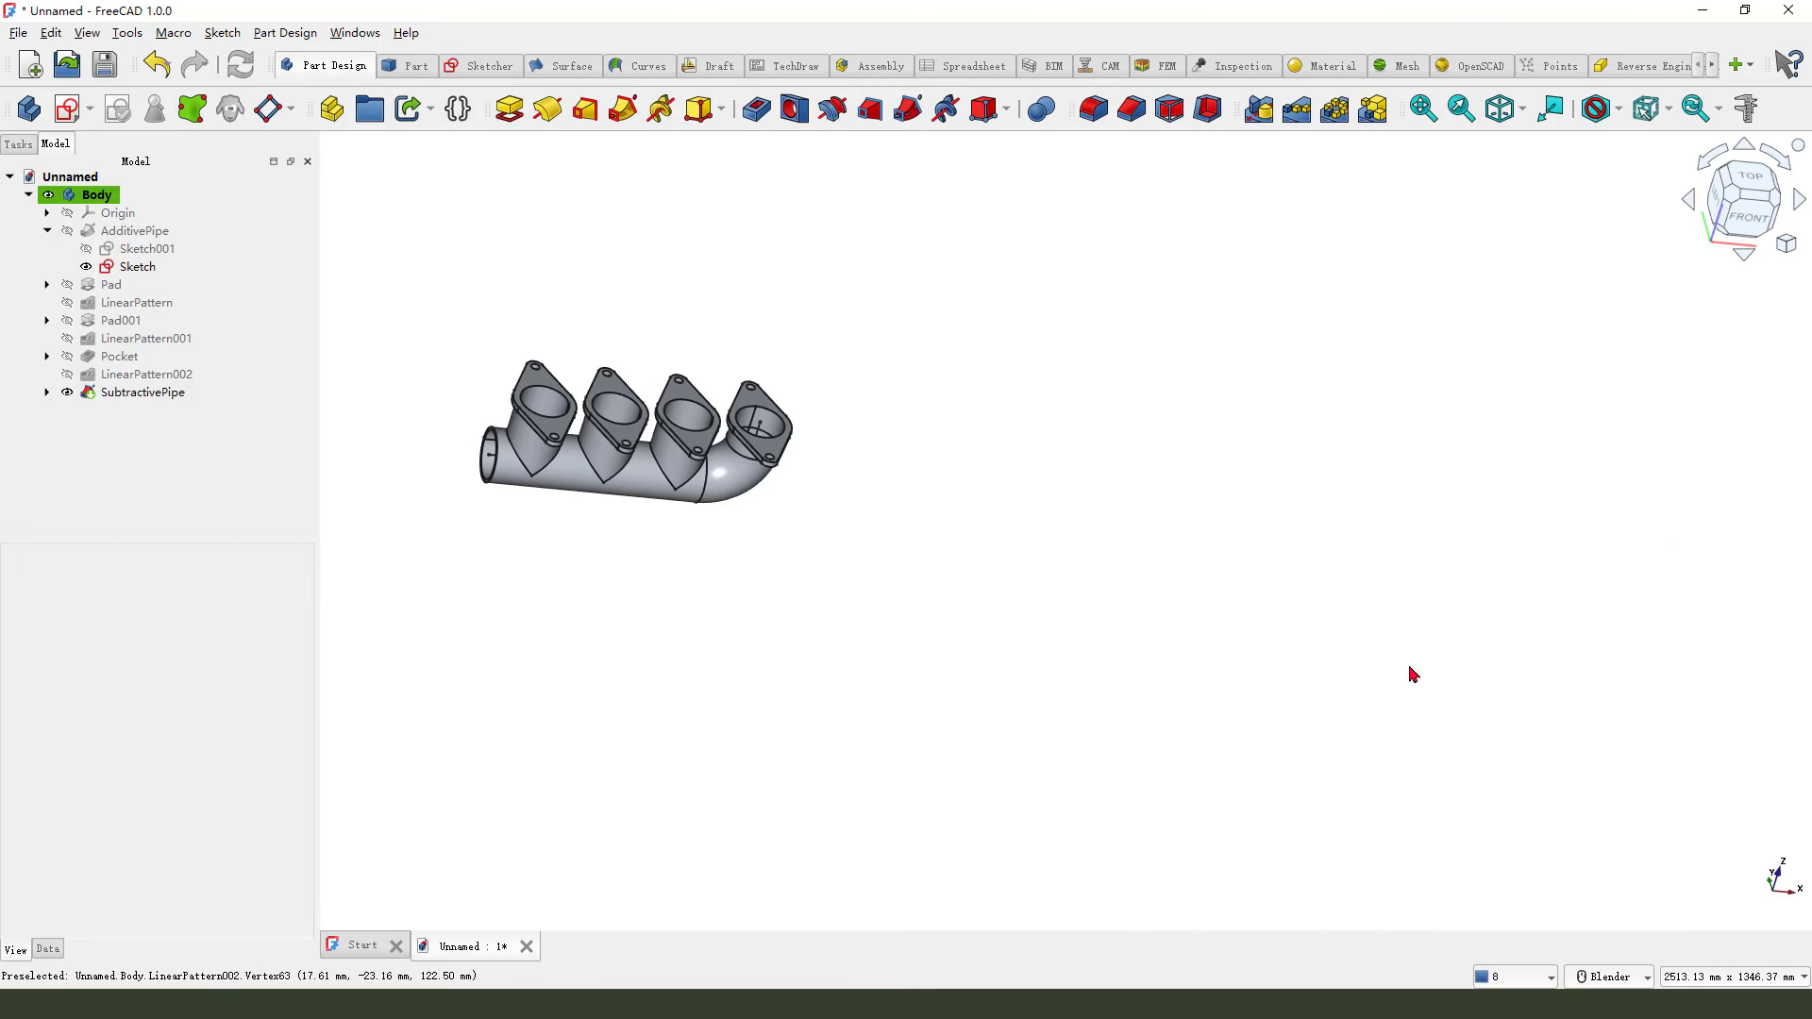
Hide the path sketch nested under the additive pipe.
{"action": "scroll", "coordinate": [473, 424], "scroll_direction": "up", "scroll_amount": 5}
{"action": "scroll", "coordinate": [731, 479], "scroll_direction": "down", "scroll_amount": 1}
{"action": "middle_click_drag", "start_coordinate": [940, 568], "coordinate": [854, 559]}
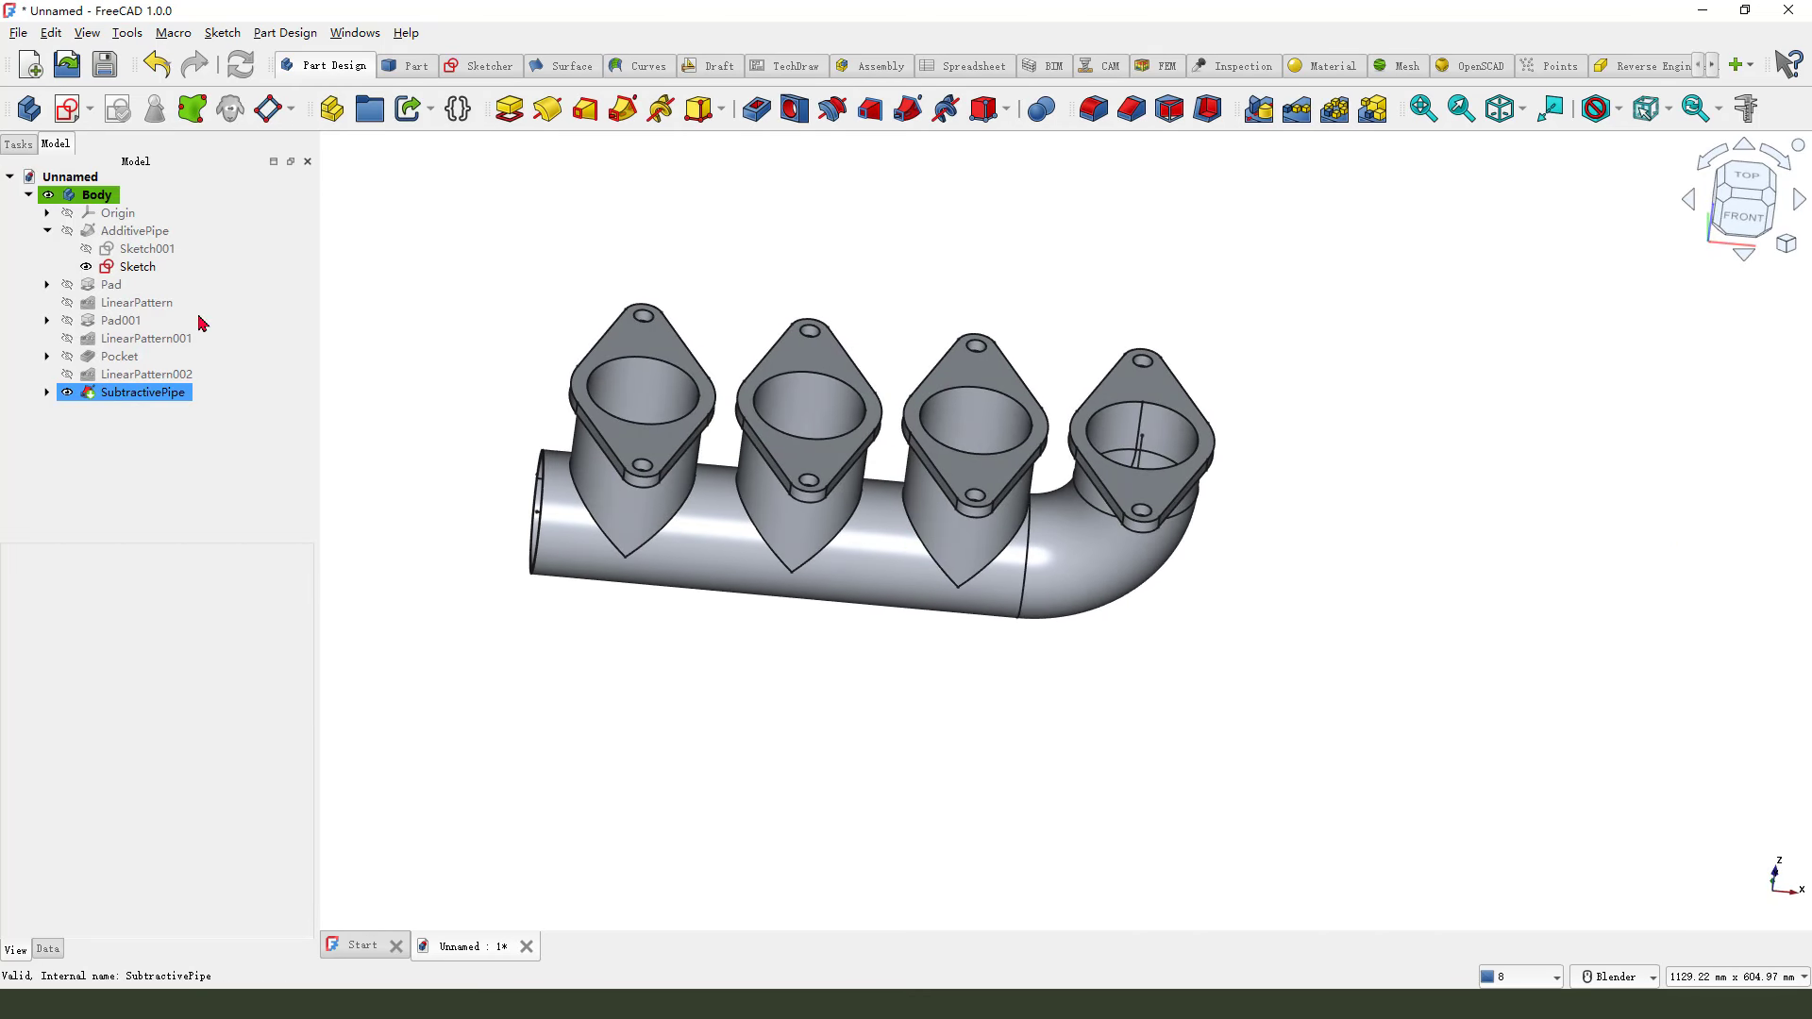
{"action": "left_click", "coordinate": [137, 266]}
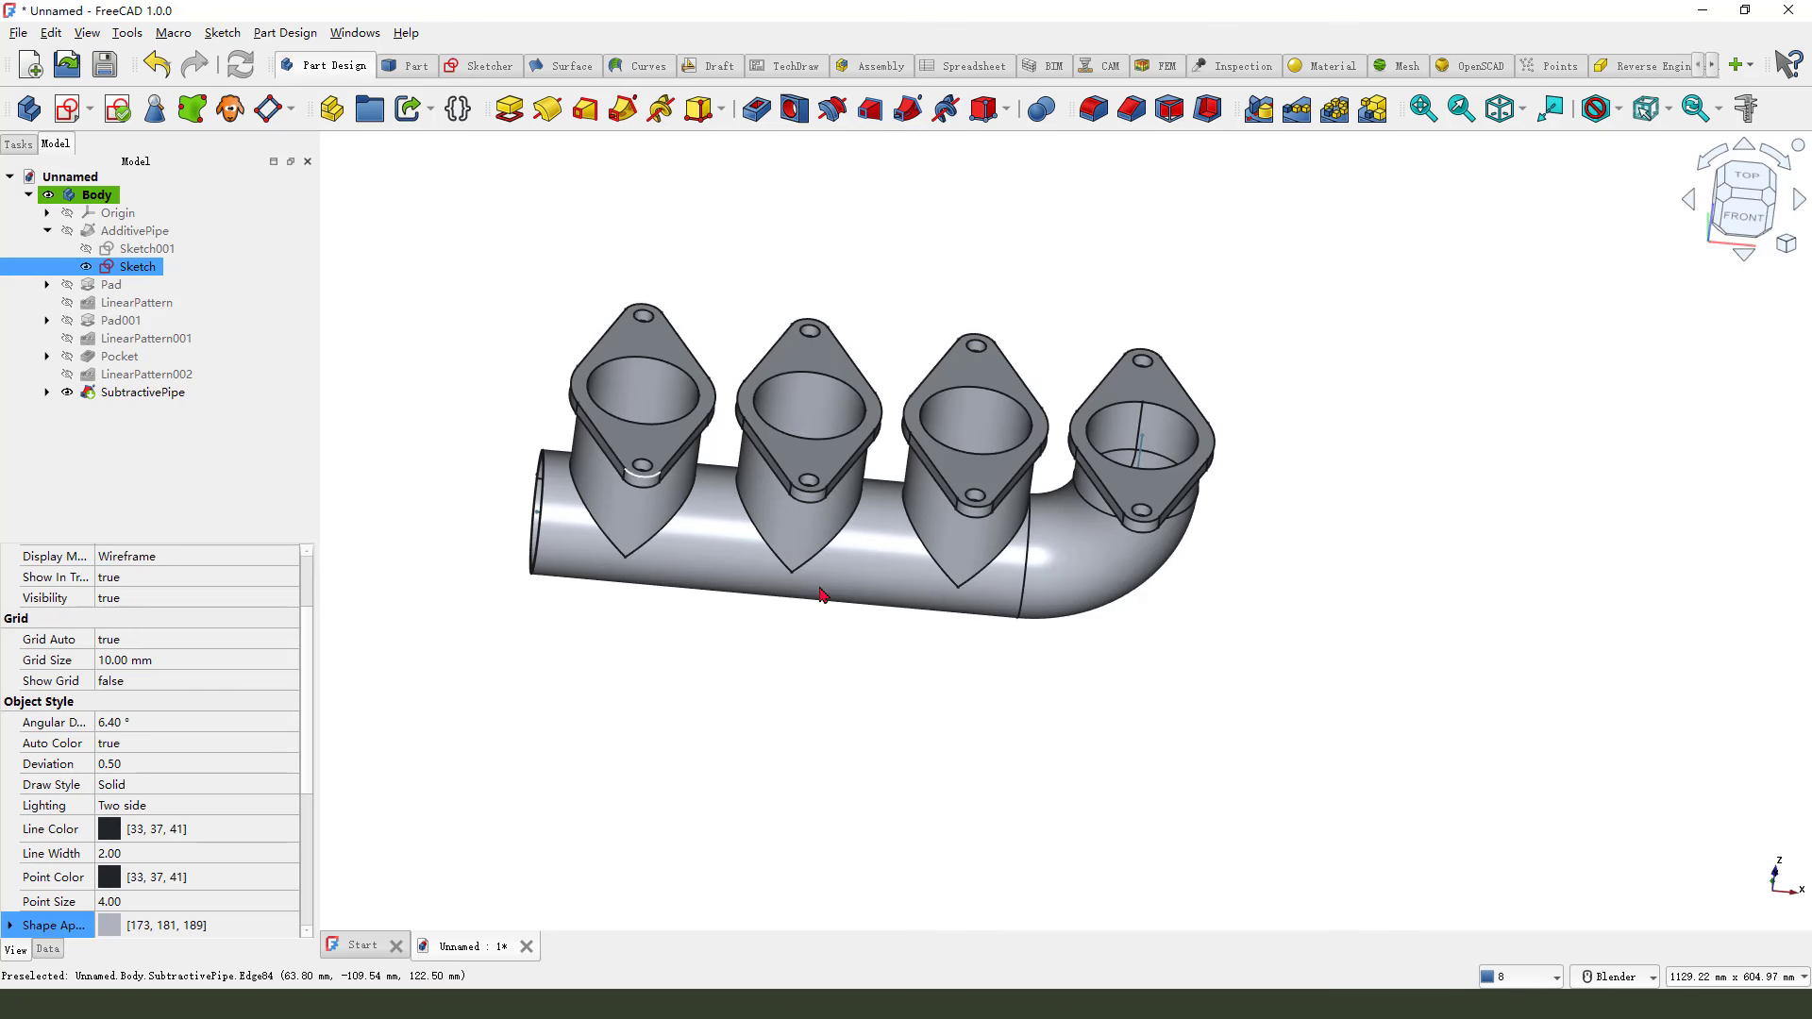
{"action": "key", "text": "space"}
{"action": "mouse_move", "coordinate": [740, 554]}
{"action": "middle_mouse_down"}
{"action": "mouse_move", "coordinate": [855, 670]}
{"action": "mouse_move", "coordinate": [753, 591]}
{"action": "mouse_move", "coordinate": [664, 624]}
{"action": "middle_mouse_up"}
{"action": "scroll", "coordinate": [718, 566], "scroll_direction": "down", "scroll_amount": 2}
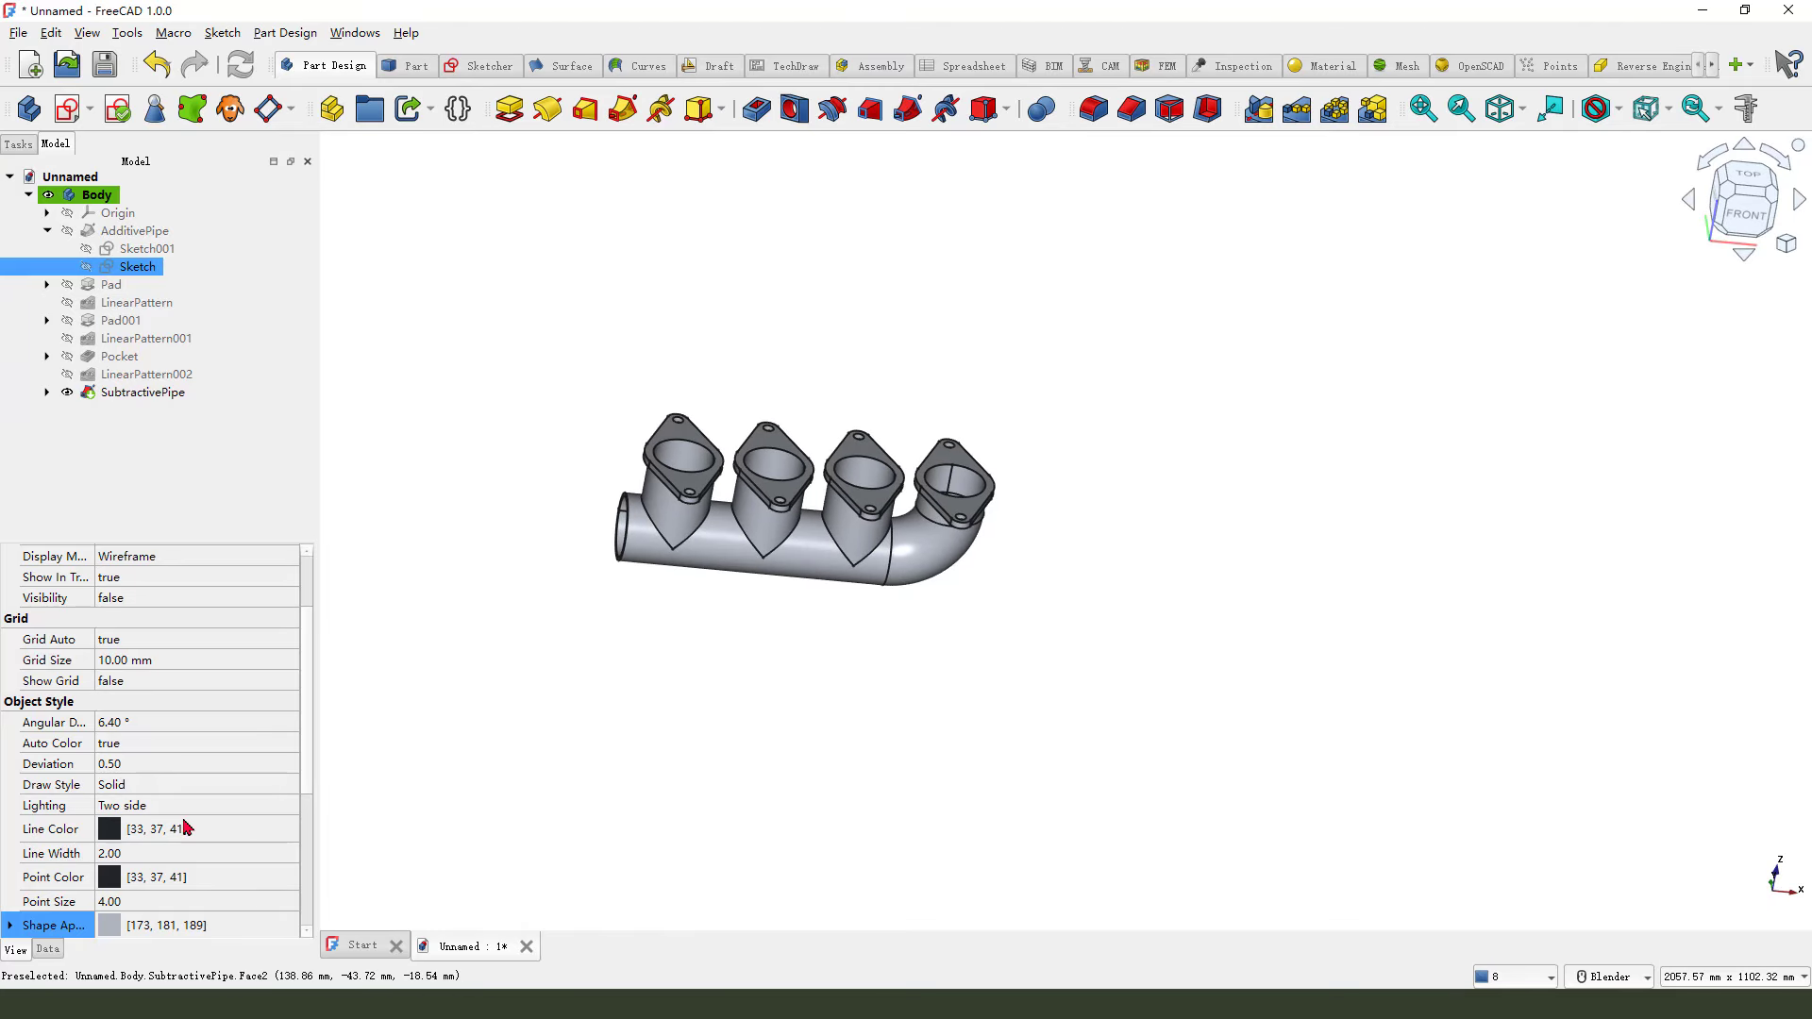
Set the path sketch's shape appearance colour to orange (#ffaa00) and clear the selection.
{"action": "left_click", "coordinate": [119, 932]}
{"action": "left_click", "coordinate": [208, 927]}
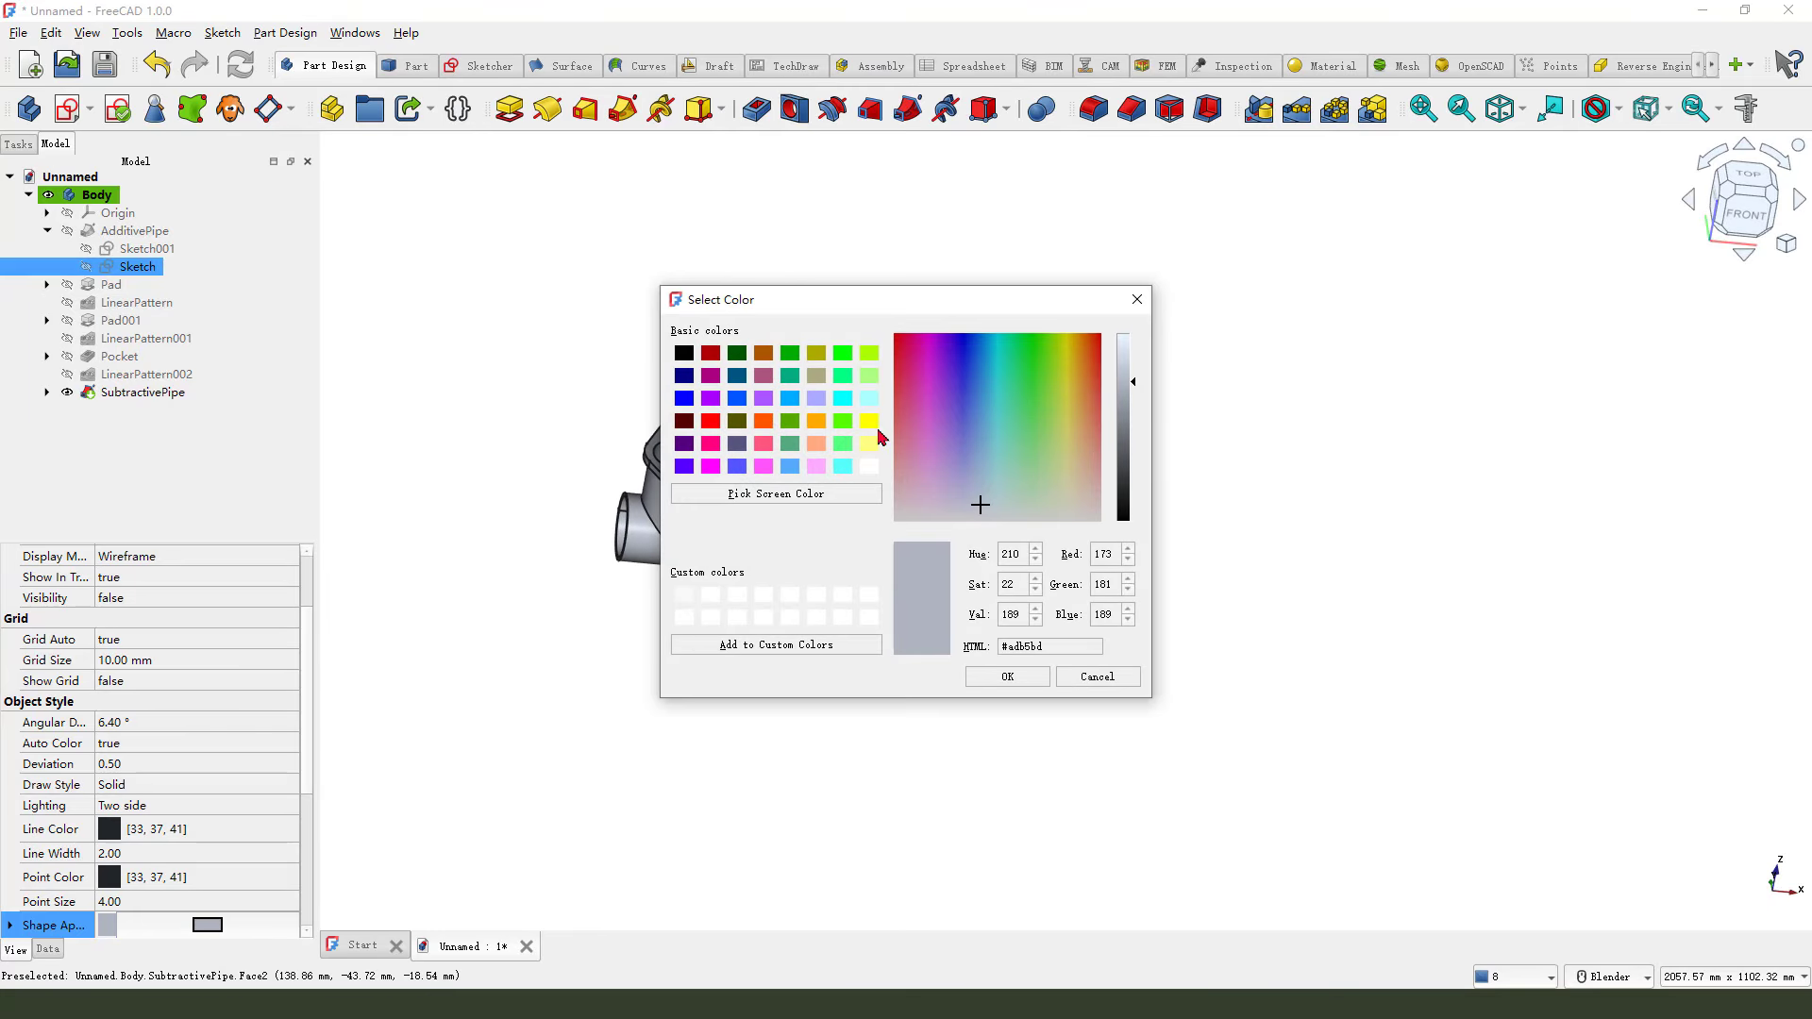
{"action": "left_click", "coordinate": [816, 421]}
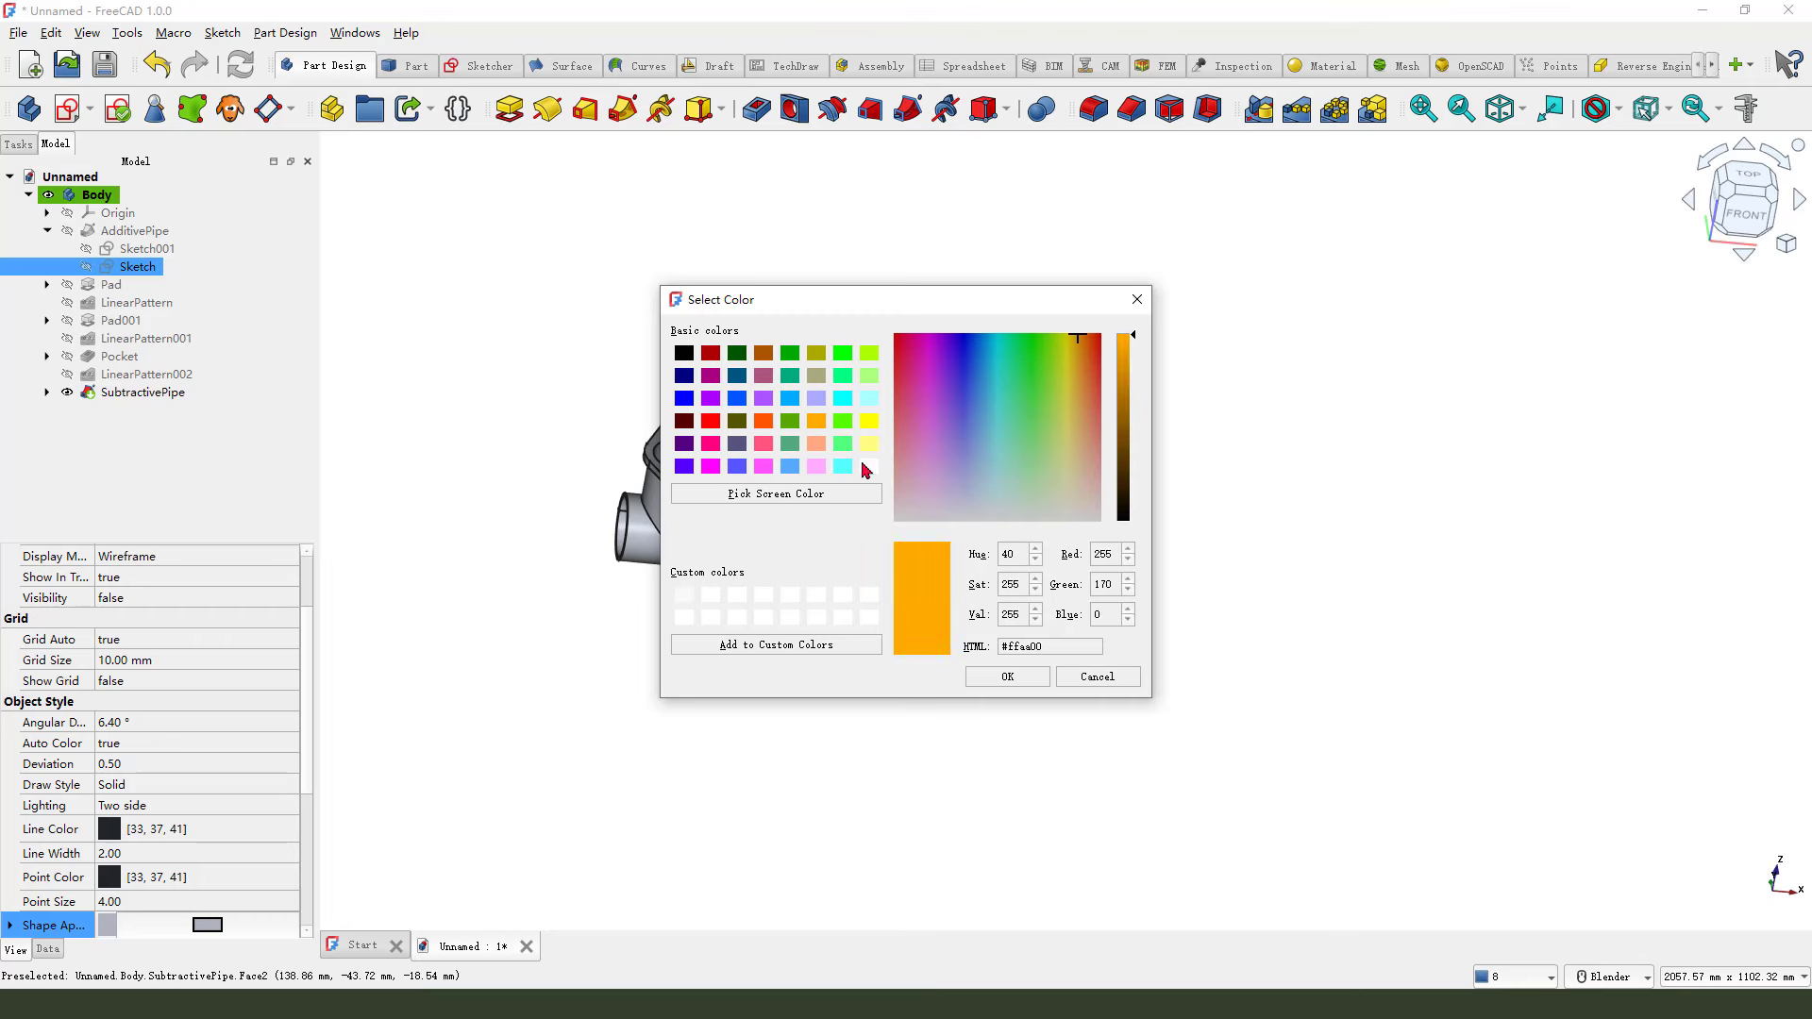
{"action": "left_click", "coordinate": [1007, 676]}
{"action": "left_click", "coordinate": [992, 741]}
{"action": "middle_click_drag", "start_coordinate": [975, 694], "coordinate": [948, 692]}
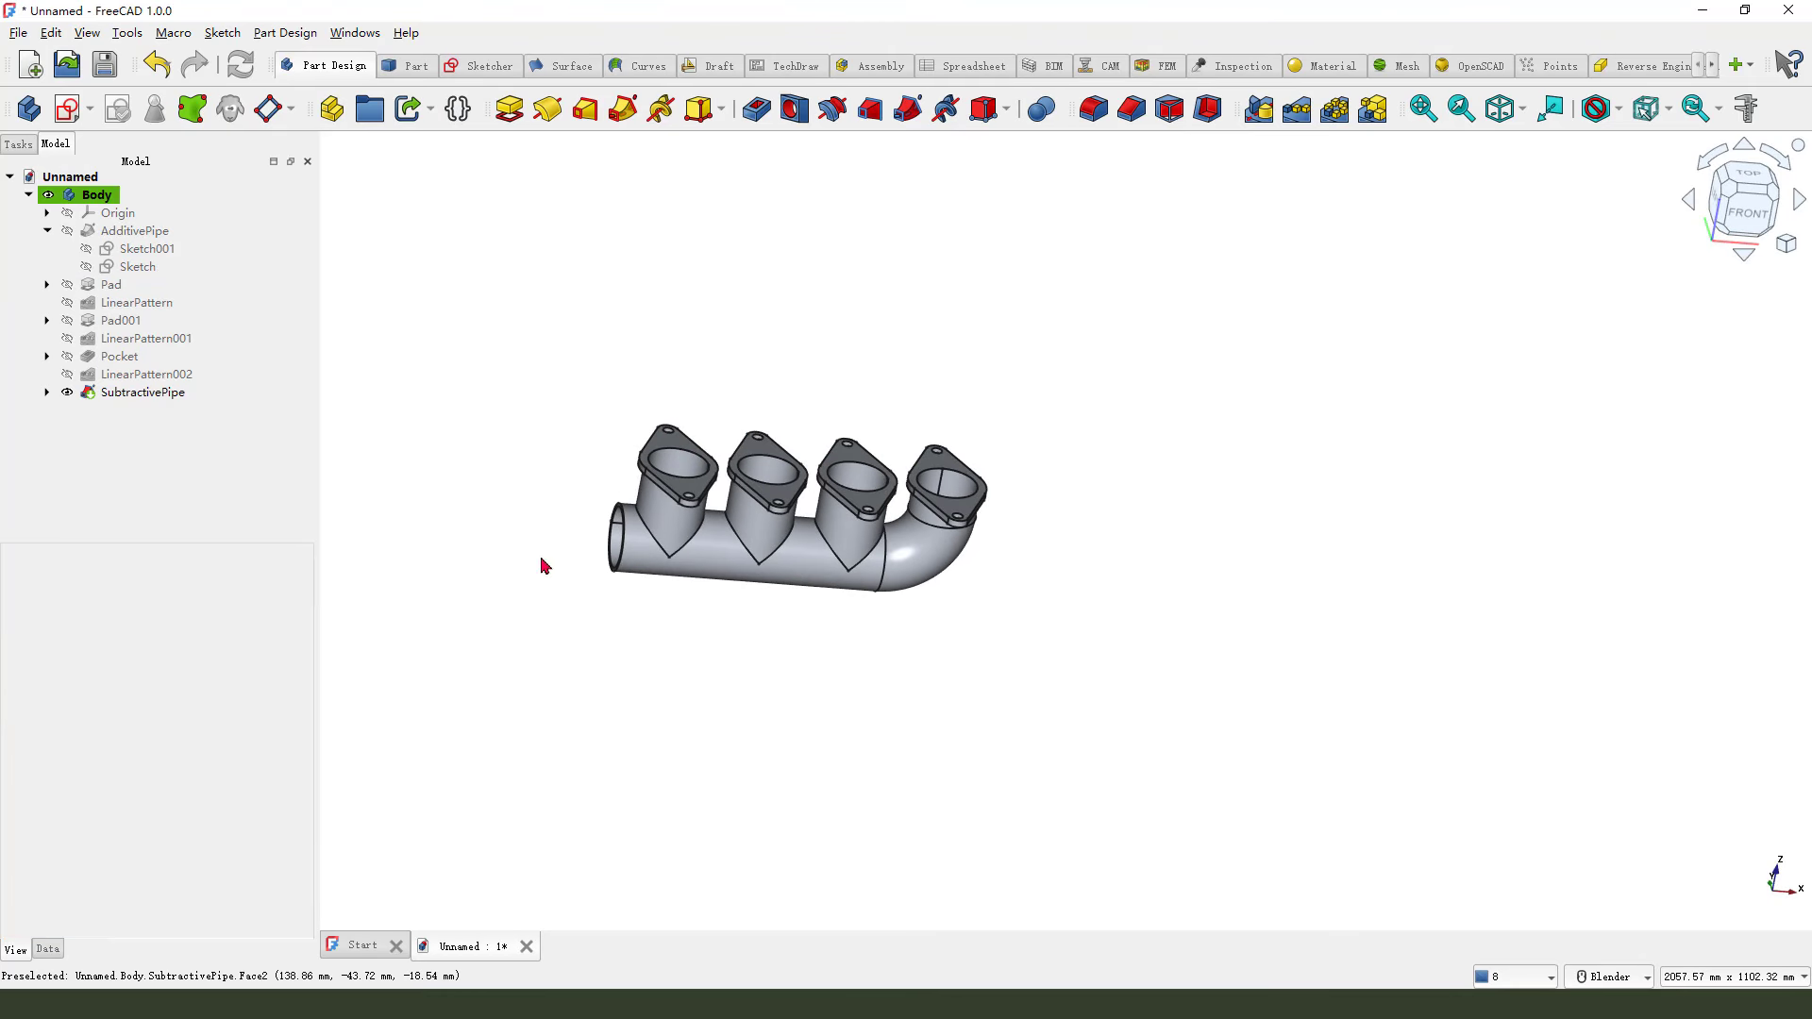
Set the whole body's shape appearance colour to orange (#ffaa00) and deselect it.
{"action": "left_click", "coordinate": [94, 194]}
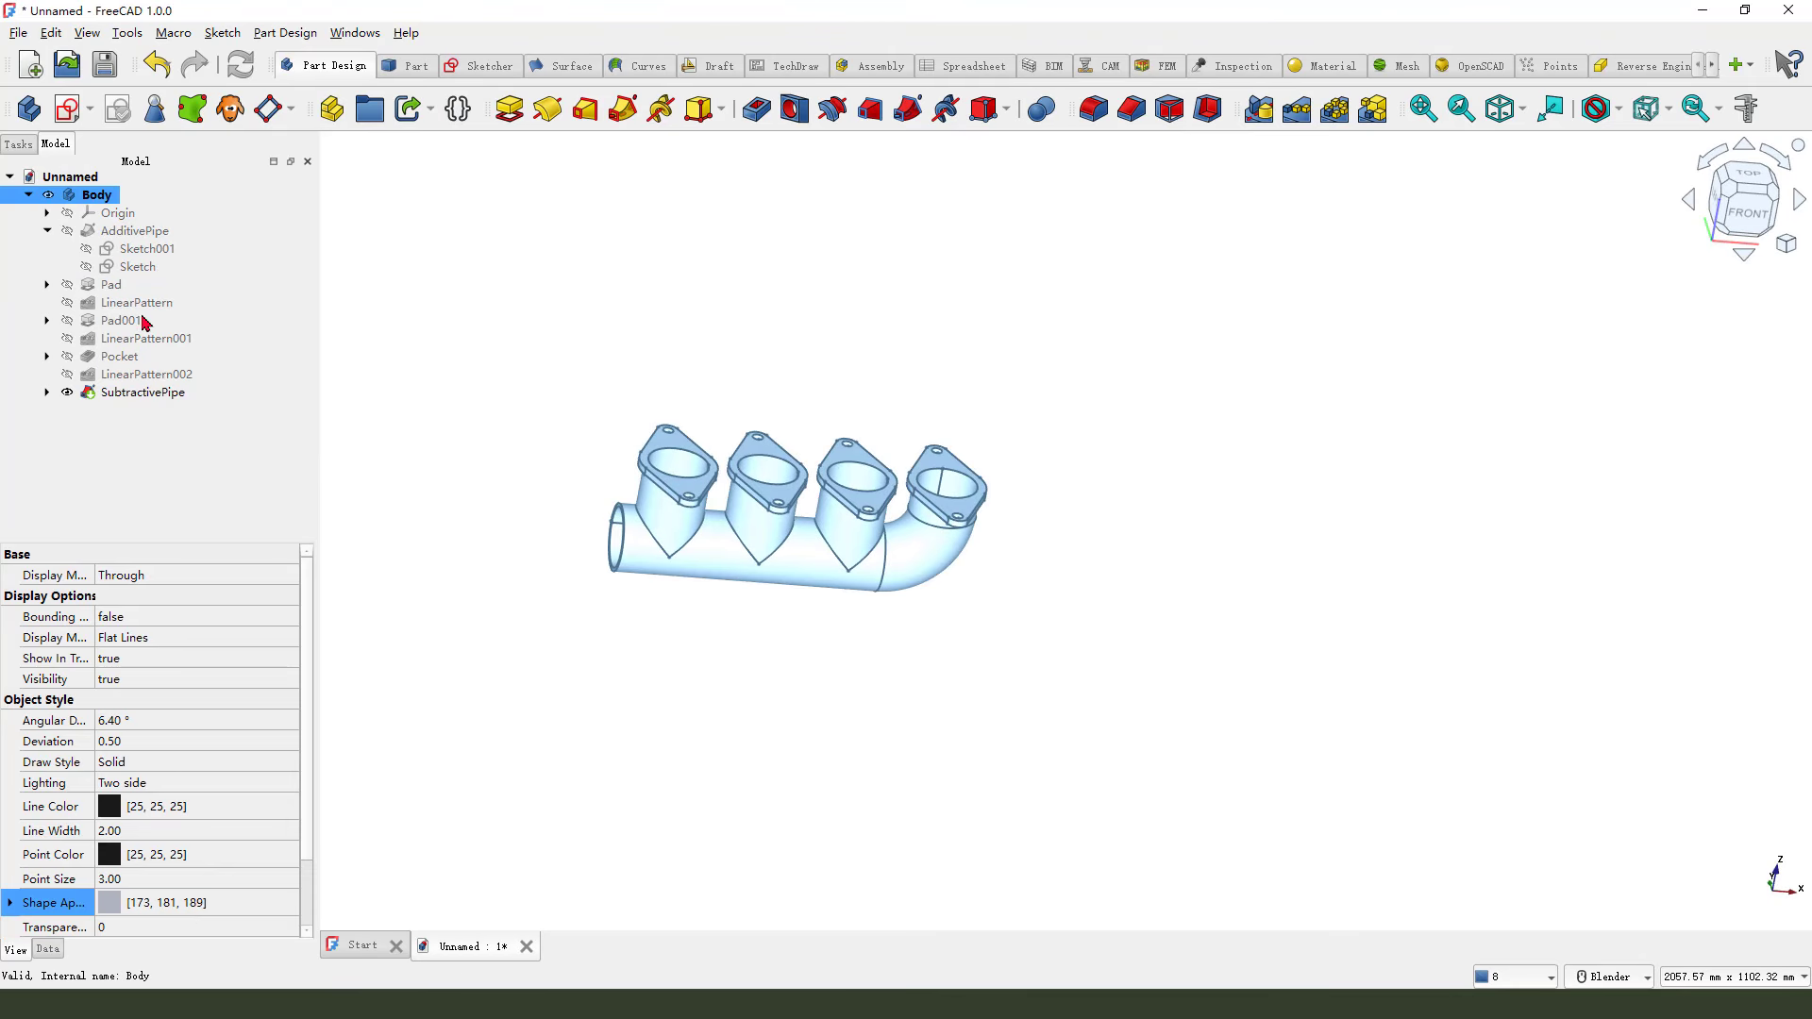
{"action": "left_click", "coordinate": [111, 906]}
{"action": "left_click", "coordinate": [206, 907]}
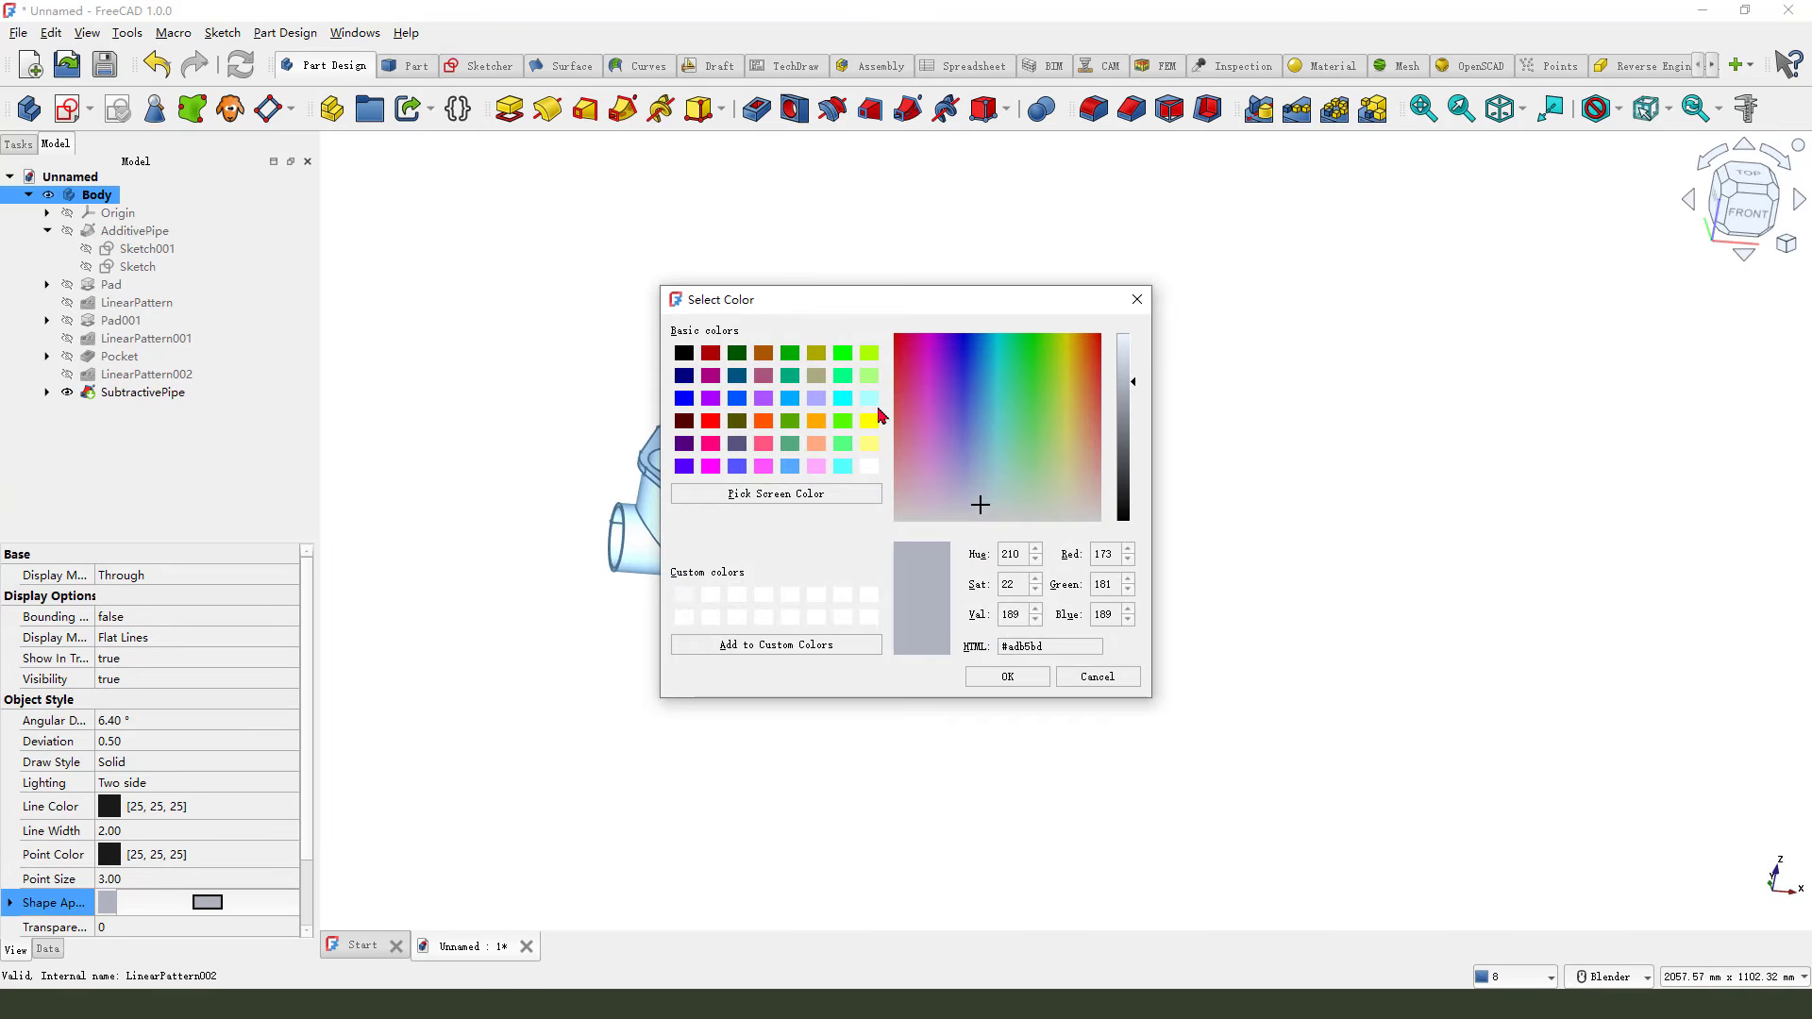
{"action": "left_click", "coordinate": [816, 430]}
{"action": "left_click", "coordinate": [1007, 677]}
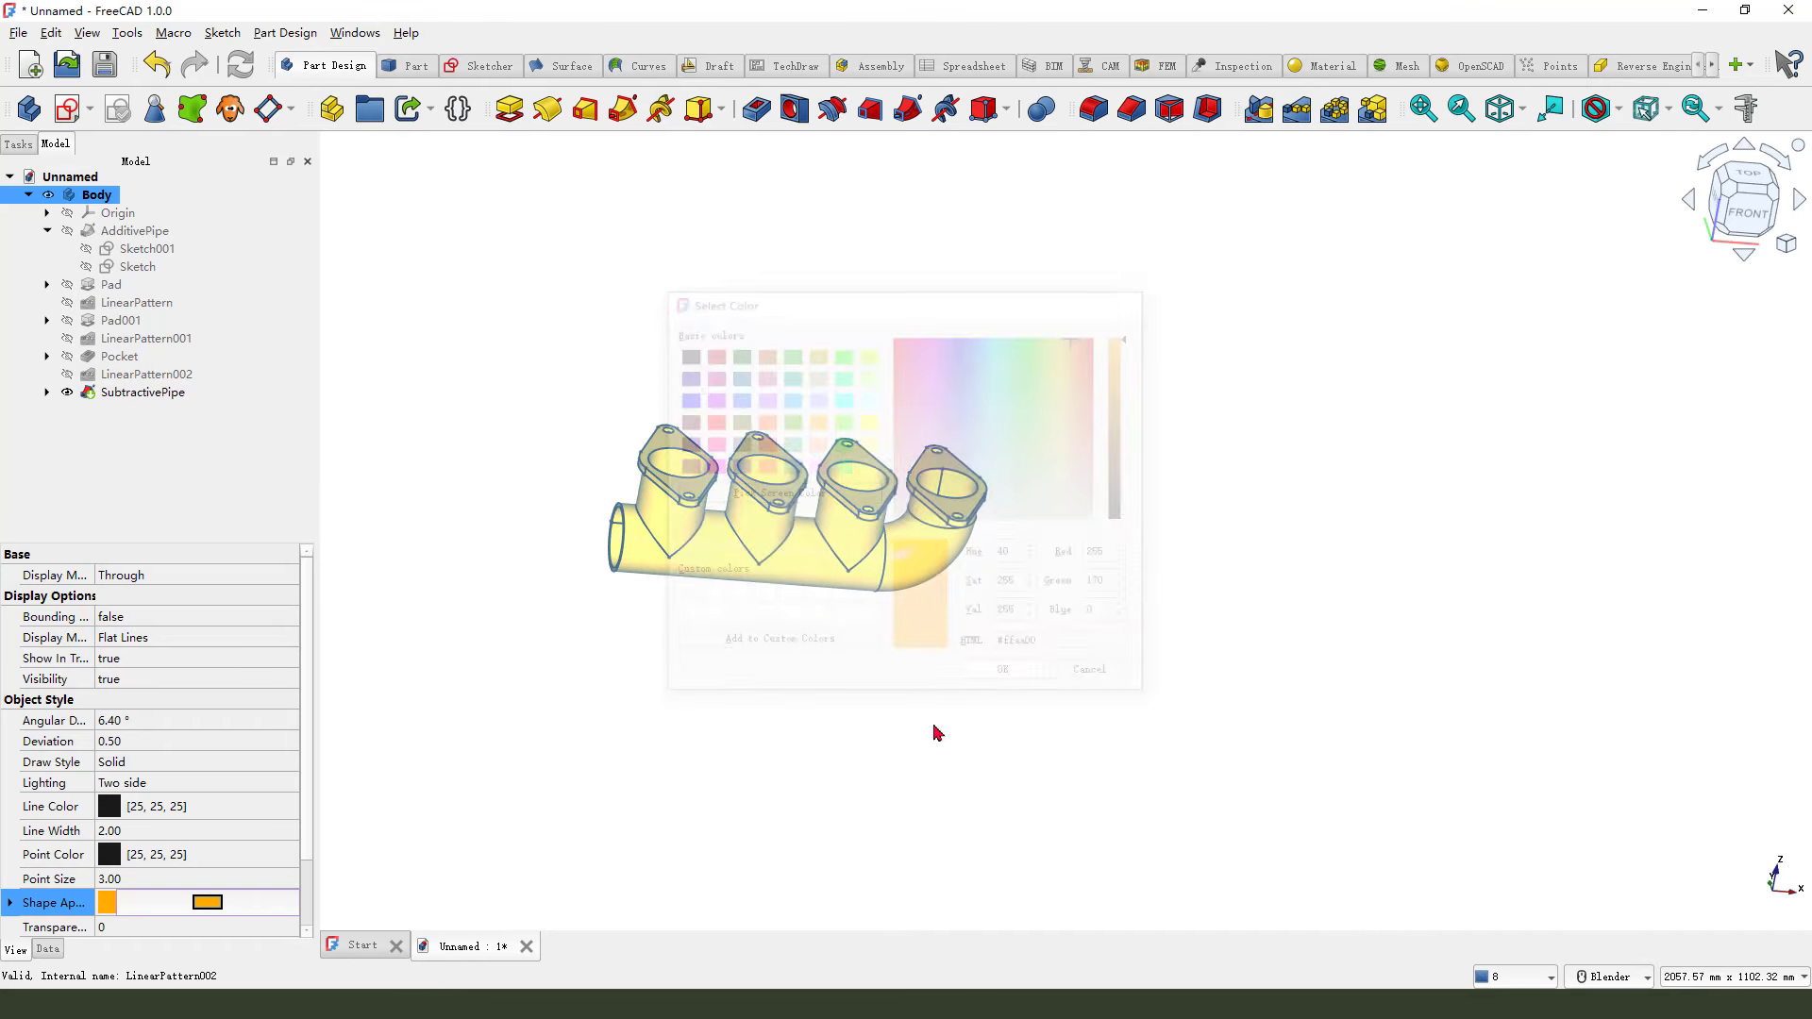
{"action": "left_click", "coordinate": [821, 732]}
{"action": "middle_click_drag", "start_coordinate": [651, 554], "coordinate": [724, 566]}
{"action": "scroll", "coordinate": [725, 566], "scroll_direction": "up", "scroll_amount": 5}
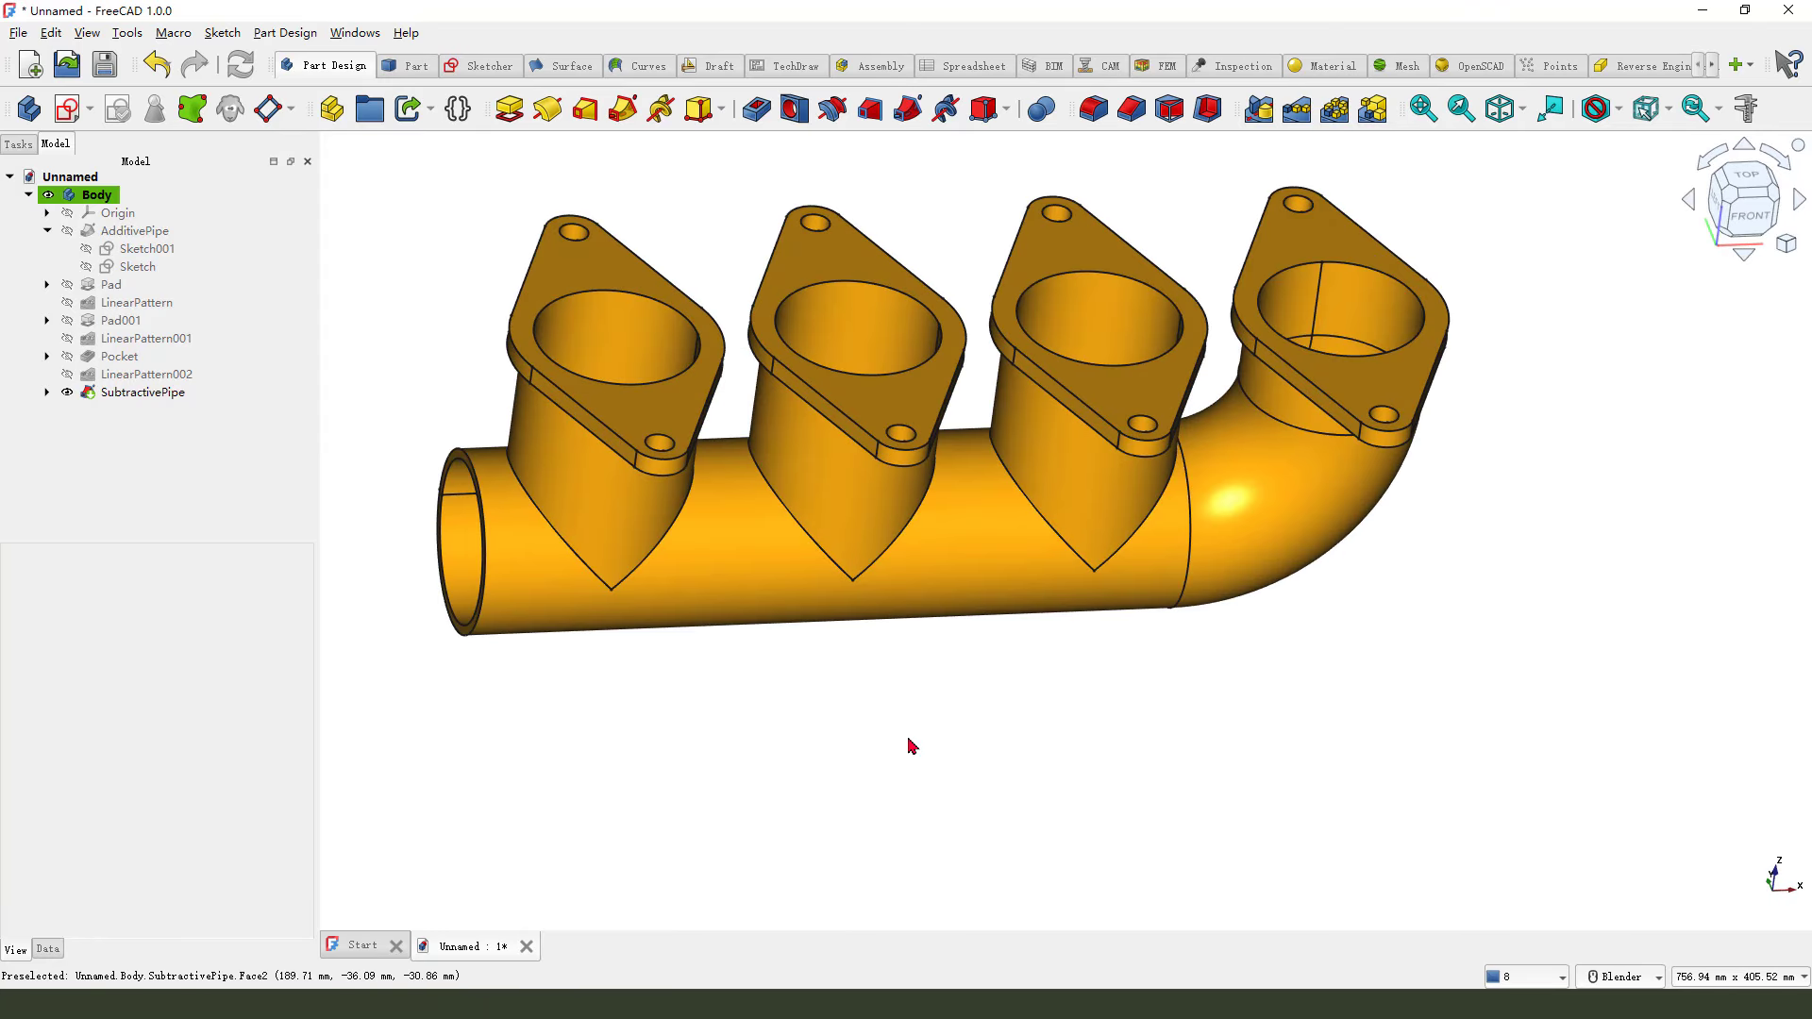